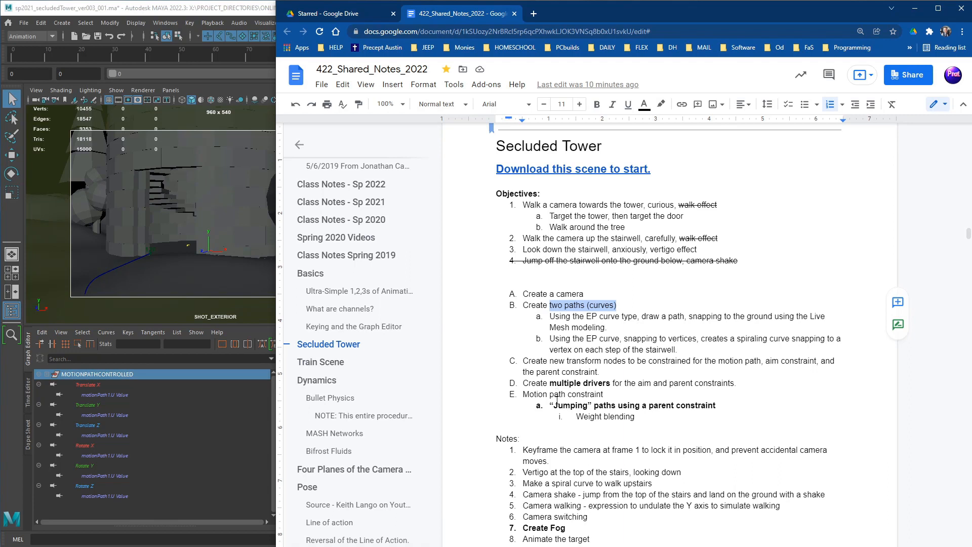
Highlight the "Jumping" paths note, switch to Maya and inspect the SHOT_EXTERIOR camera, its aim constraint and the second path's nodes
drag(551, 405, 696, 405)
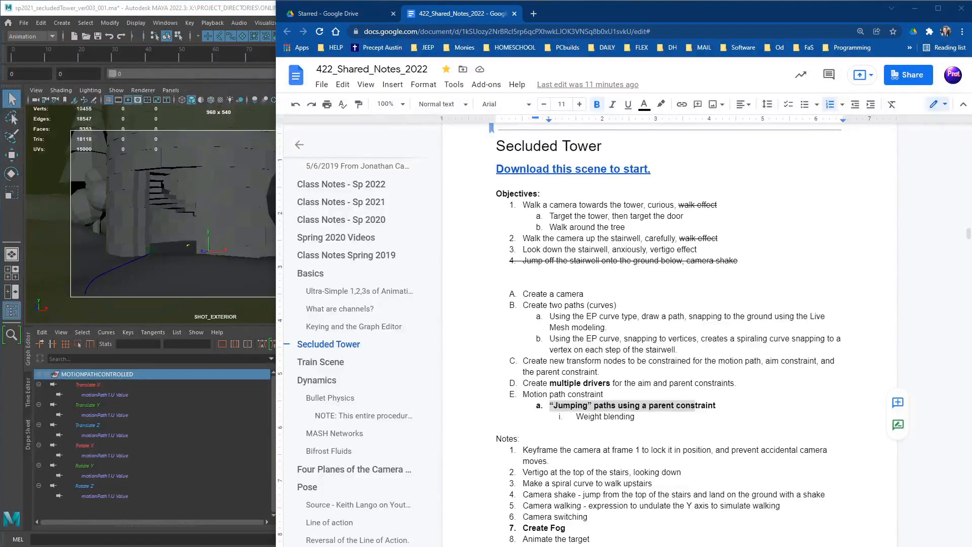
click(14, 429)
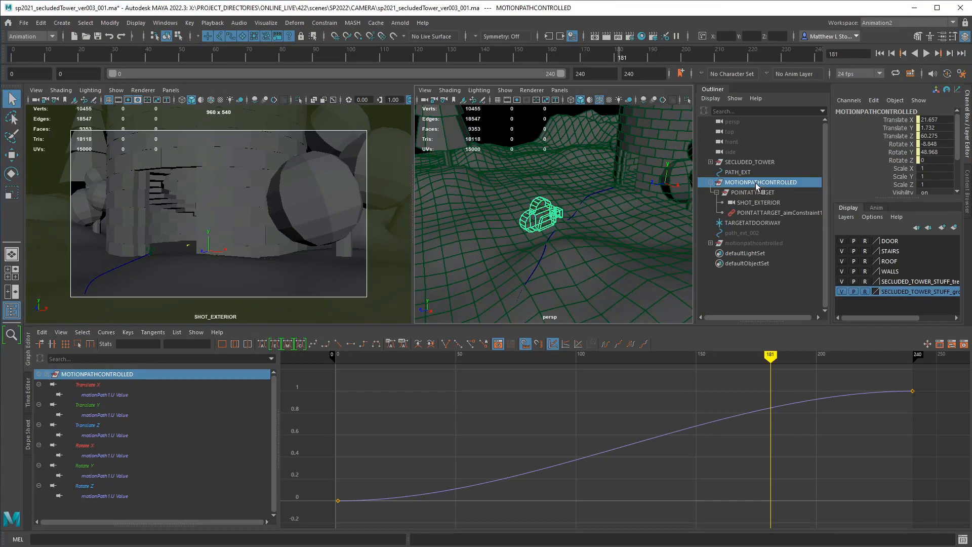
click(561, 219)
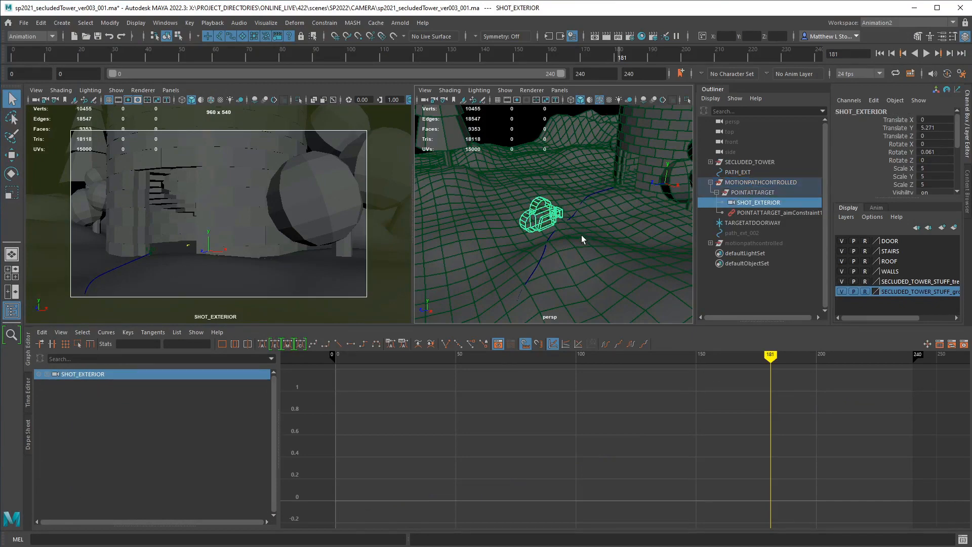
alt+drag(582, 237, 634, 250)
drag(747, 232, 745, 246)
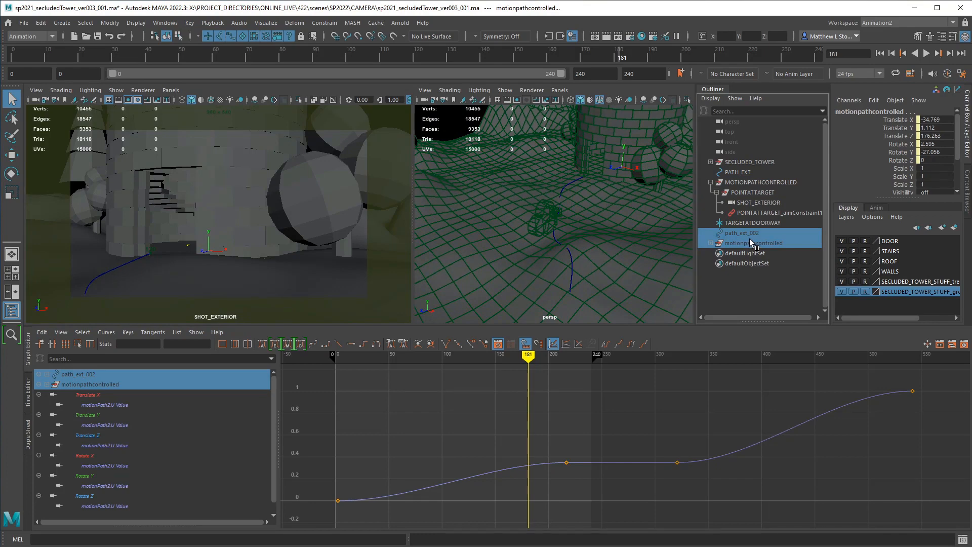
click(760, 214)
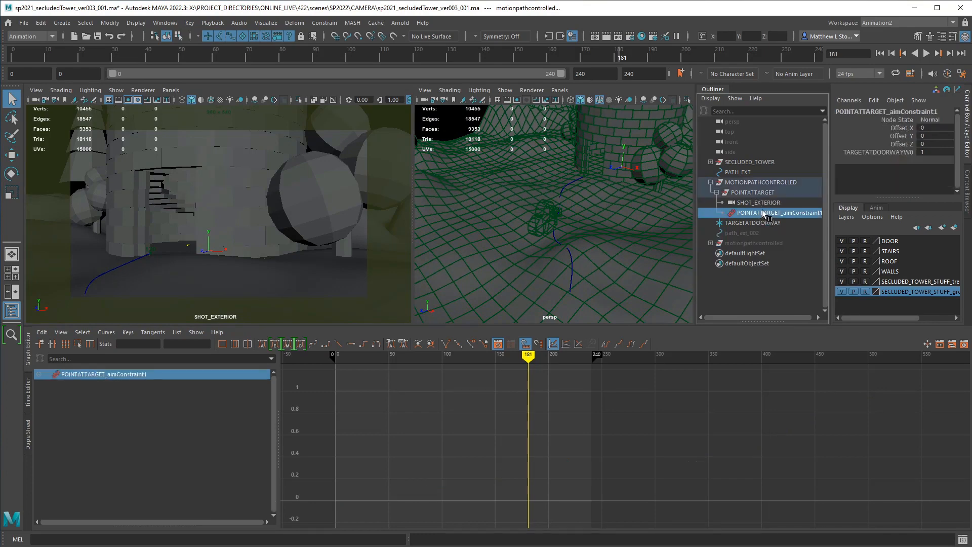
click(759, 203)
alt+drag(582, 218, 602, 247)
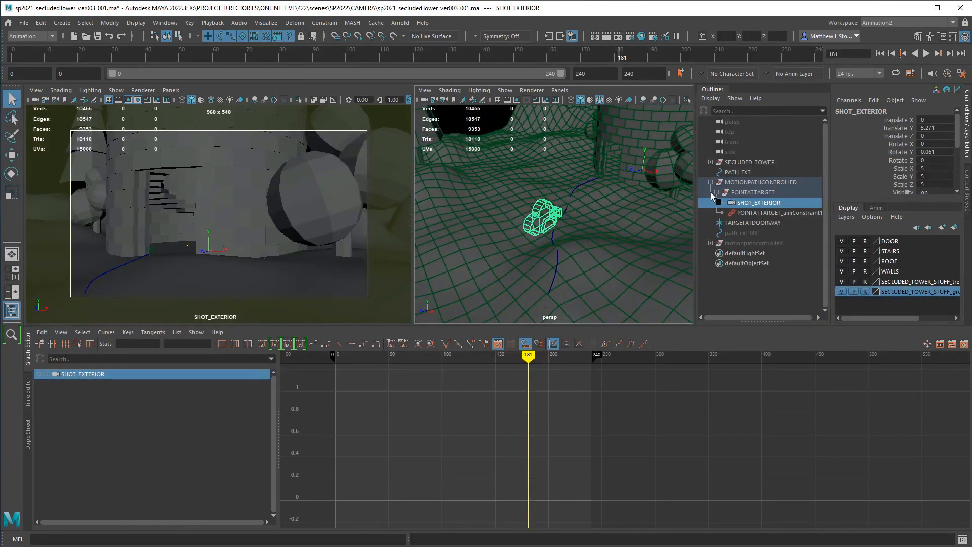
Examine MOTIONPATHCONTROLLED's U Value animation curve, checking its last key's frame against the playback and animation end frames
click(732, 183)
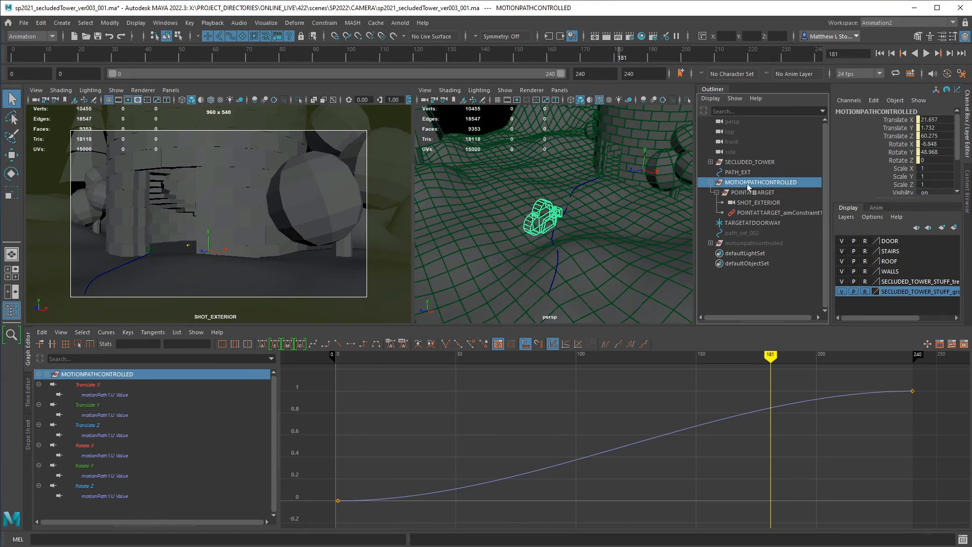
drag(717, 399, 722, 453)
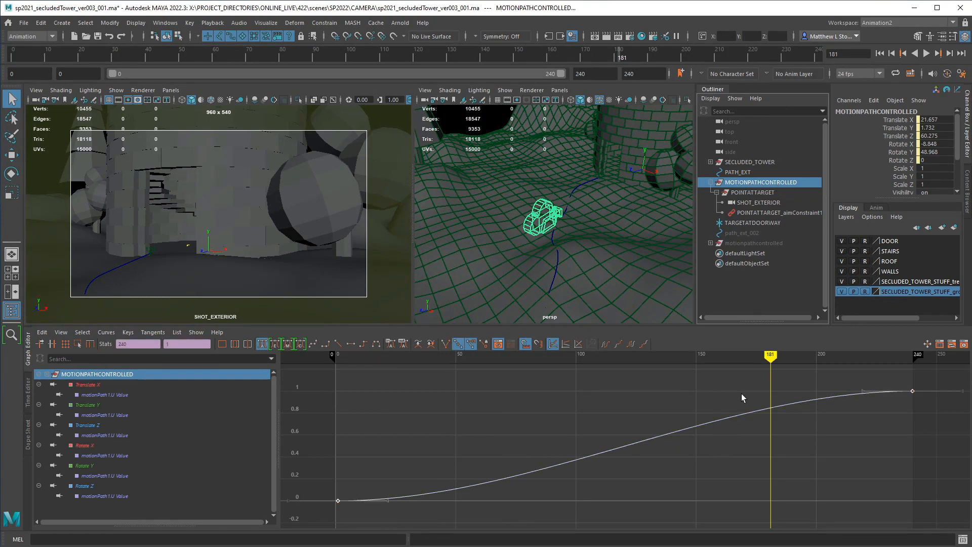
click(868, 378)
drag(894, 377, 922, 407)
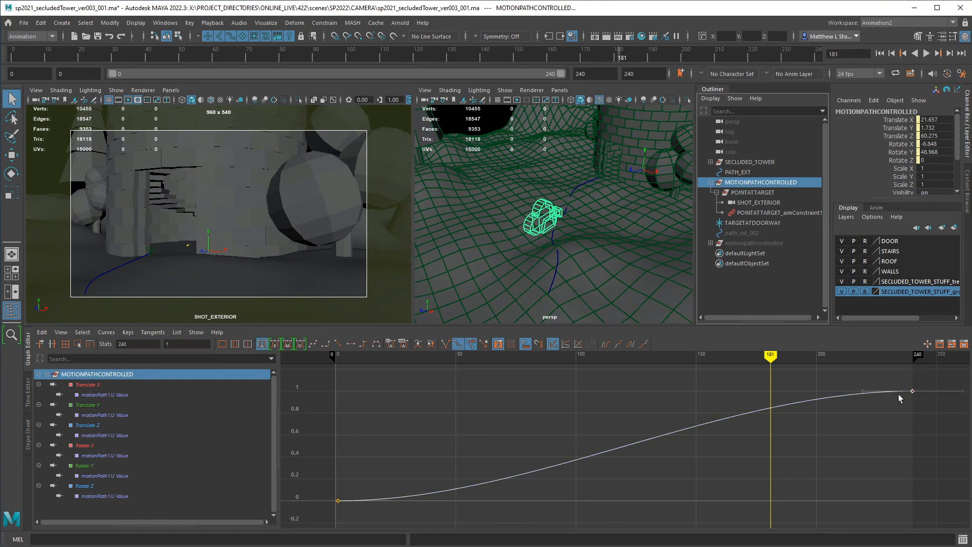
double_click(142, 346)
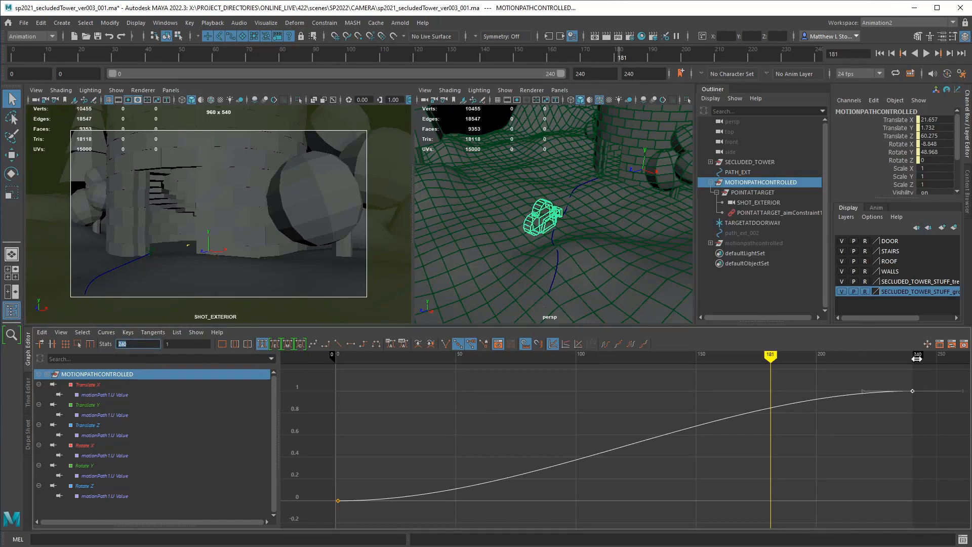
double_click(587, 74)
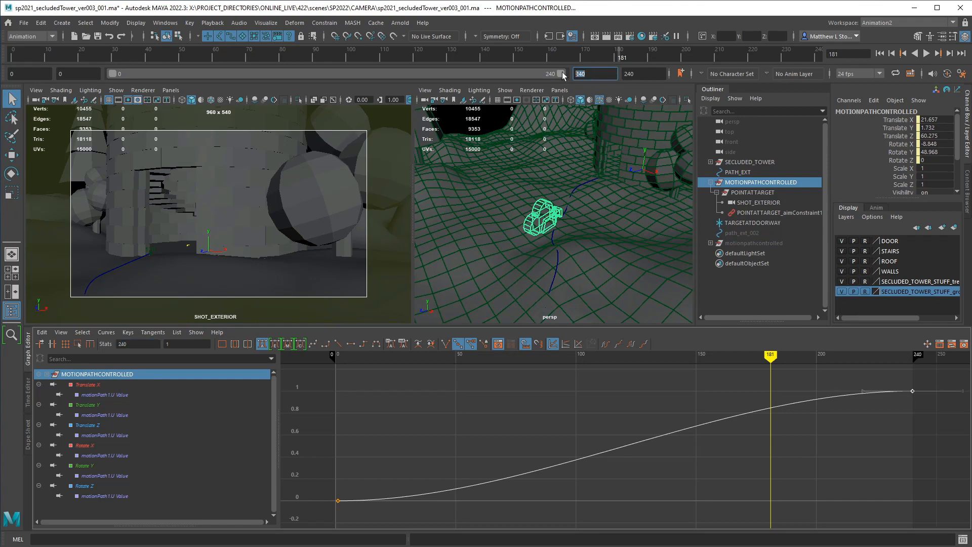
double_click(640, 74)
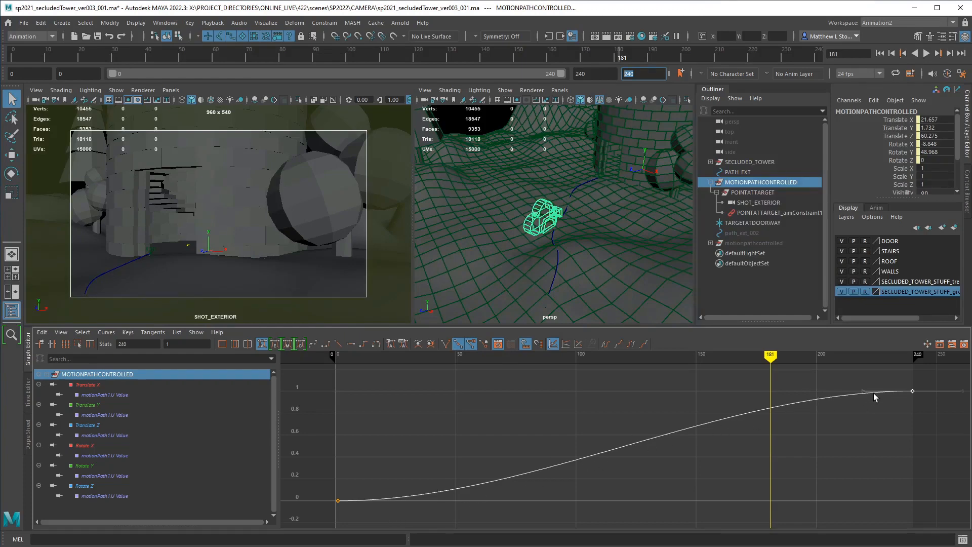
Hide the WALLS and ROOF display layers to expose the spiral stairs in the perspective view
alt+drag(658, 261, 602, 263)
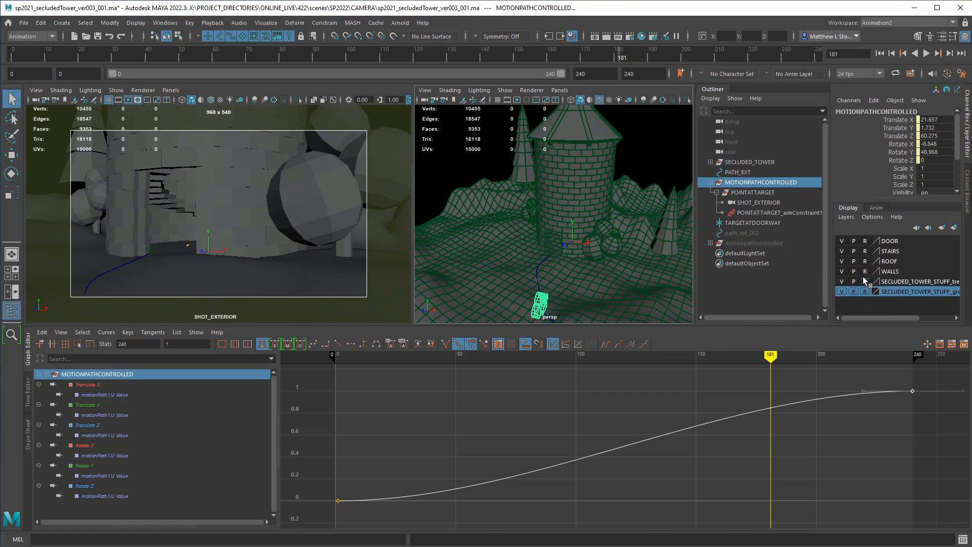
click(842, 272)
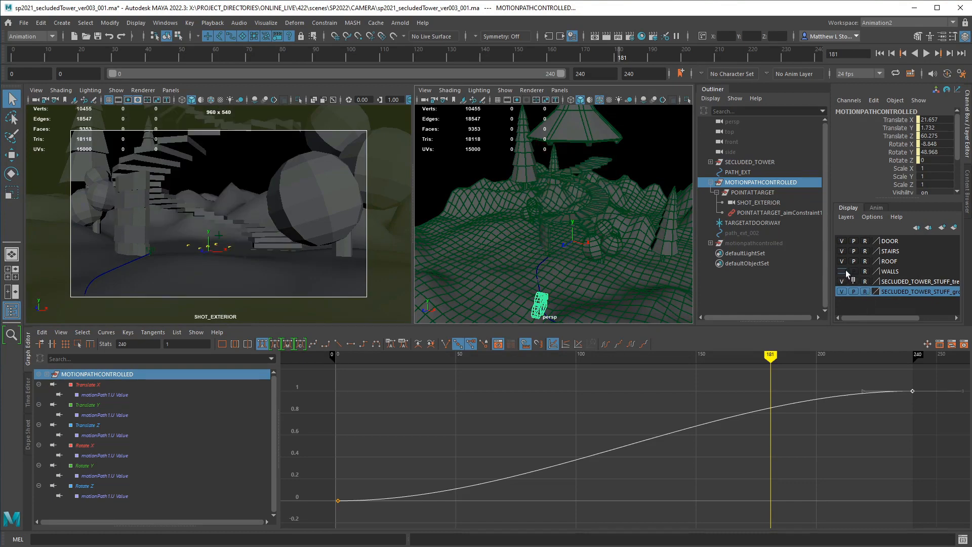
click(842, 261)
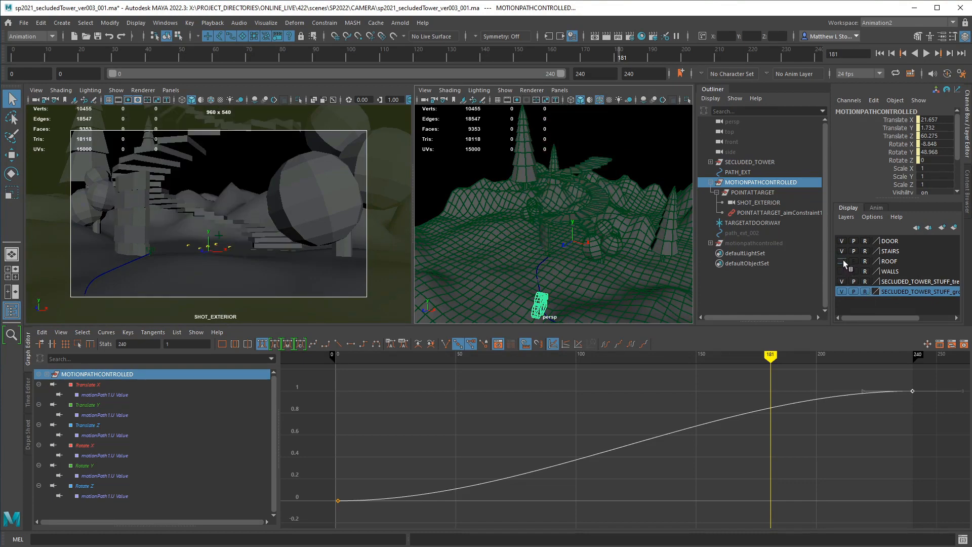
alt+right_drag(508, 232, 646, 242)
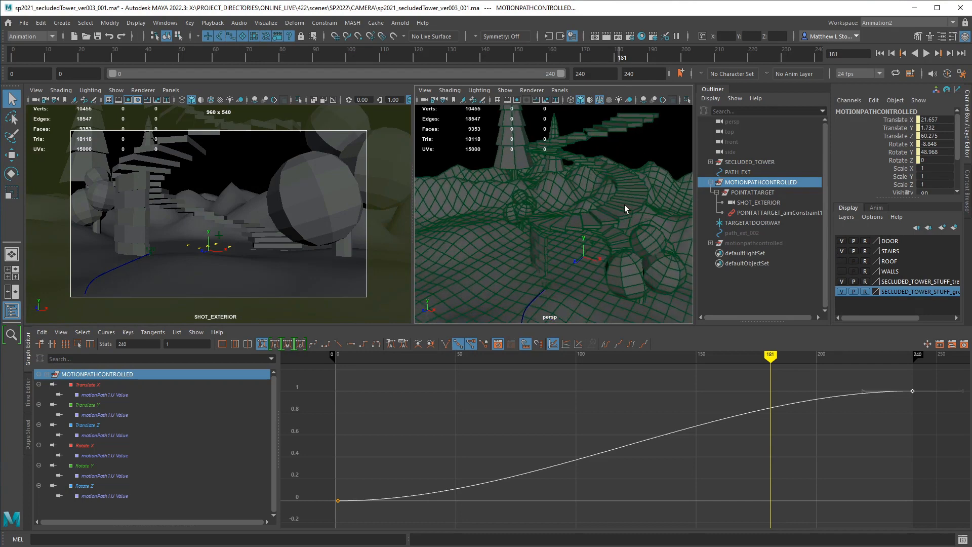
Collapse the Graph Editor, clear the selection and maximize the perspective view on the spiral stairs
click(33, 355)
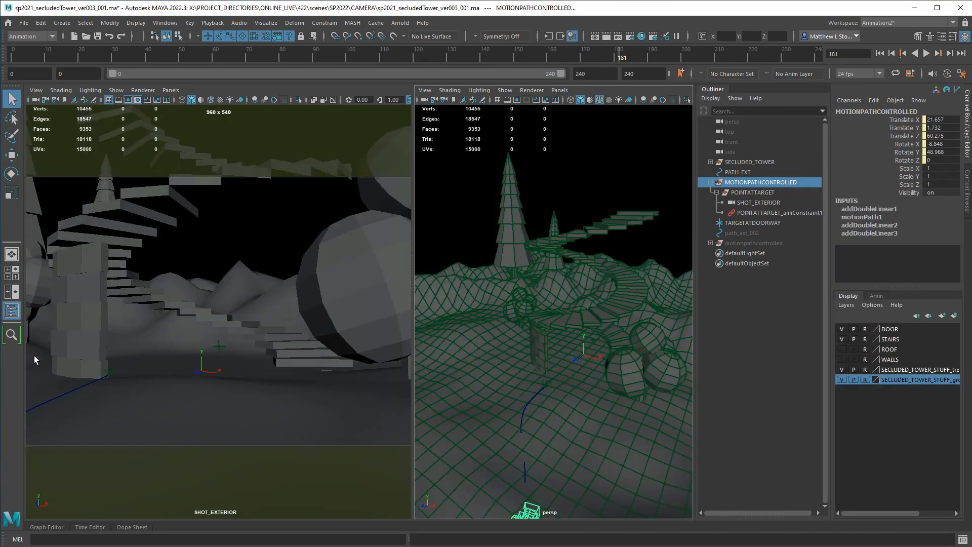
click(635, 189)
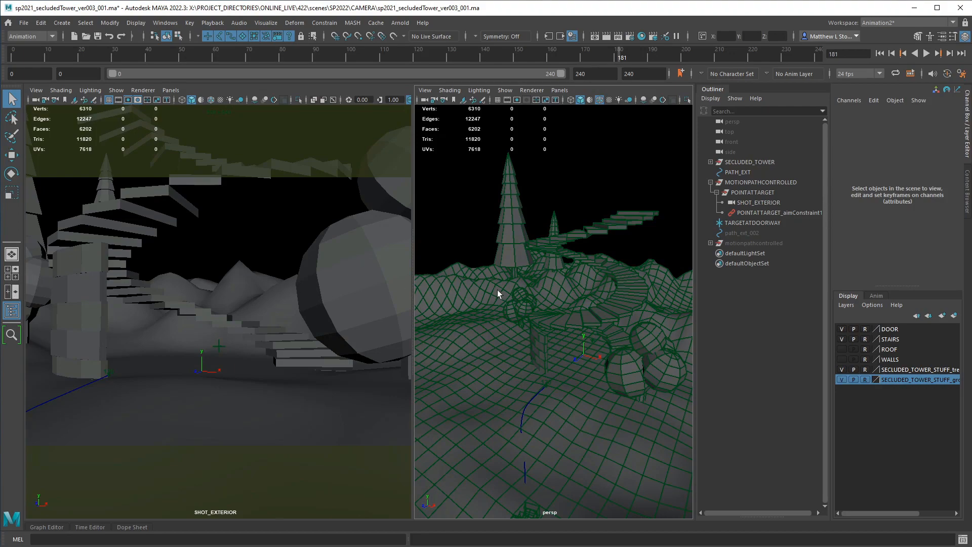
key(space)
alt+right_drag(595, 330, 481, 285)
alt+drag(482, 286, 451, 324)
alt+middle_drag(451, 324, 444, 282)
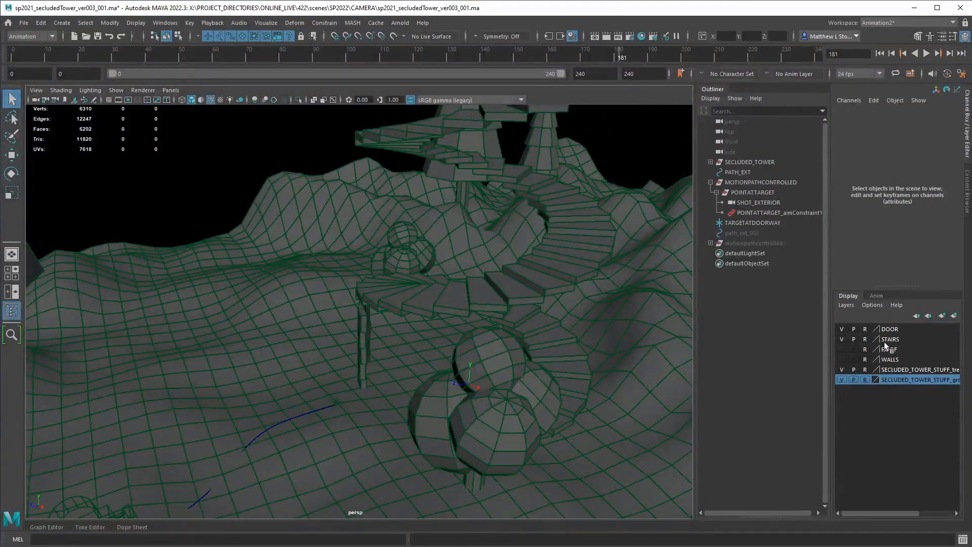
Hide the SECLUDED_TOWER_STUFF trees layer so nothing blocks the bottom of the staircase
click(842, 369)
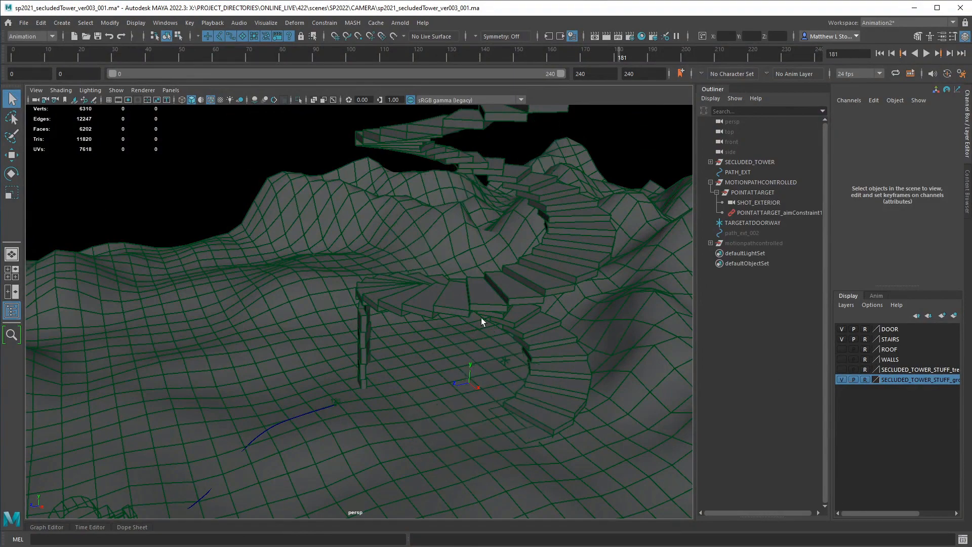
alt+middle_drag(595, 352, 472, 299)
alt+drag(472, 299, 489, 358)
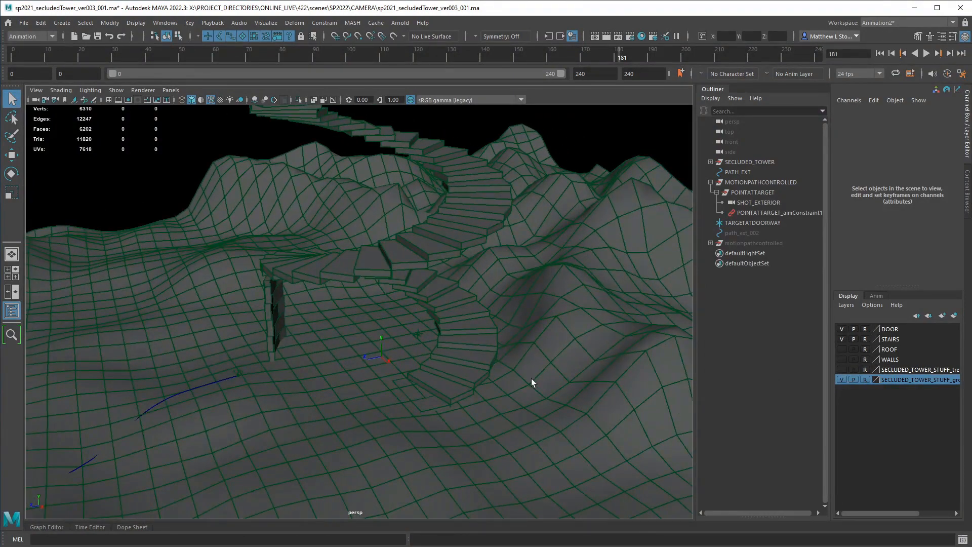
alt+drag(606, 378, 512, 401)
alt+middle_drag(512, 402, 533, 399)
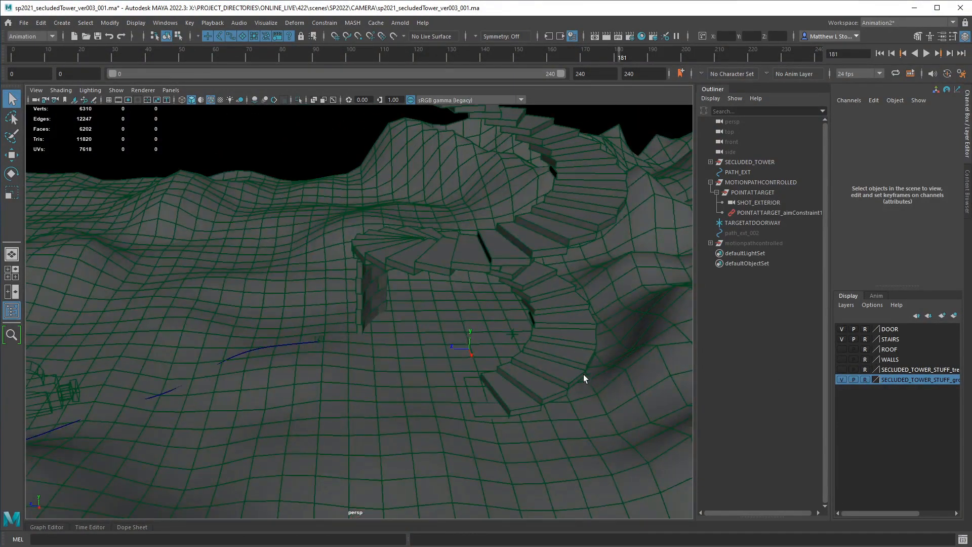
Reset the perspective camera to its default view and take the STAIRS layer out of reference display mode
click(38, 92)
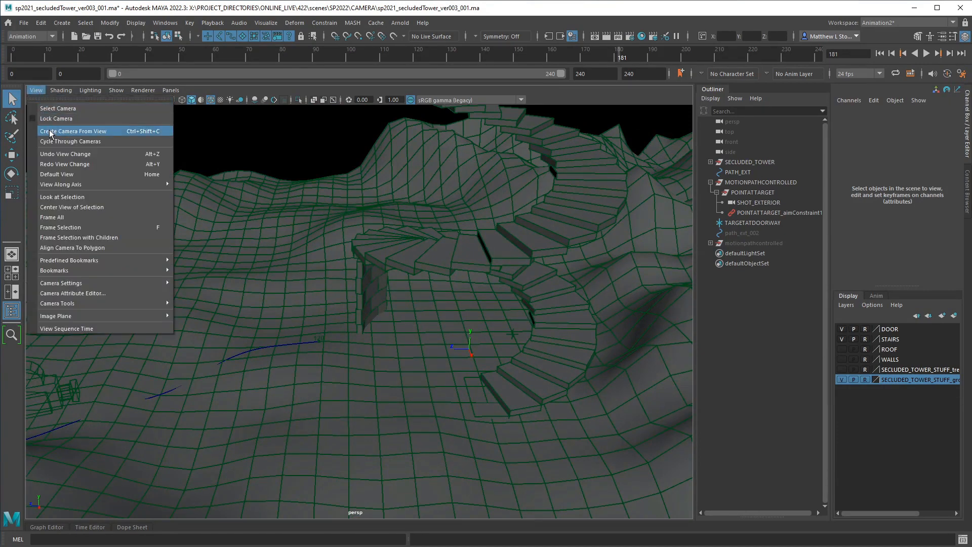
click(62, 175)
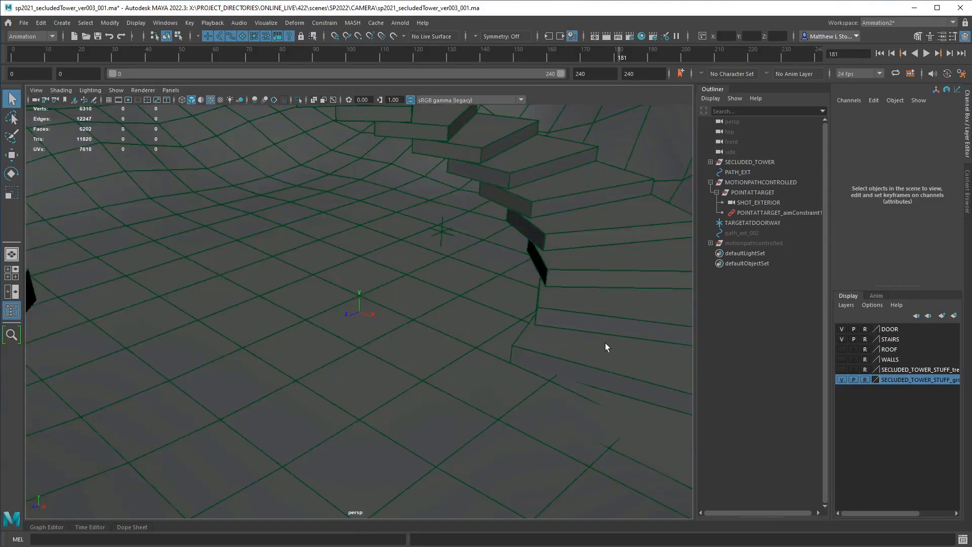
alt+right_drag(606, 342, 221, 323)
alt+drag(545, 281, 488, 326)
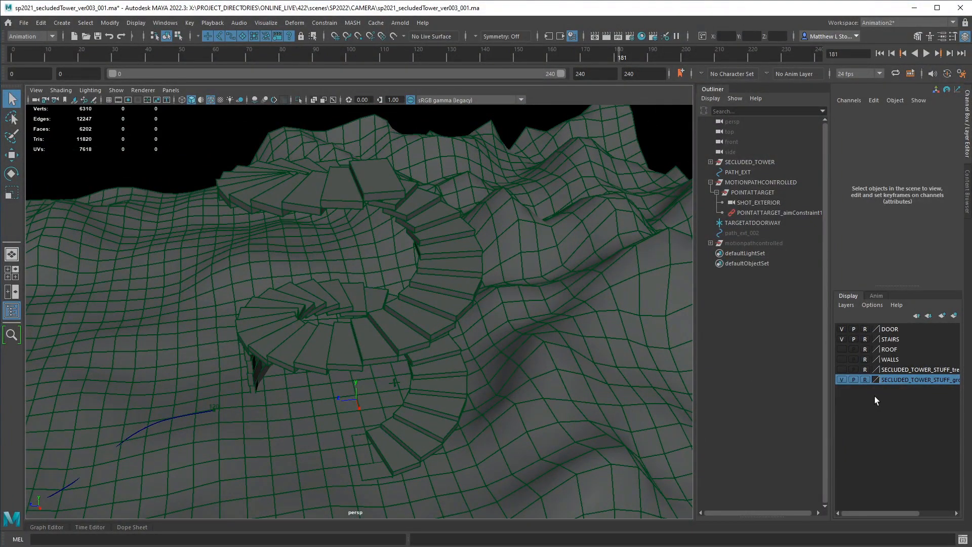
click(865, 339)
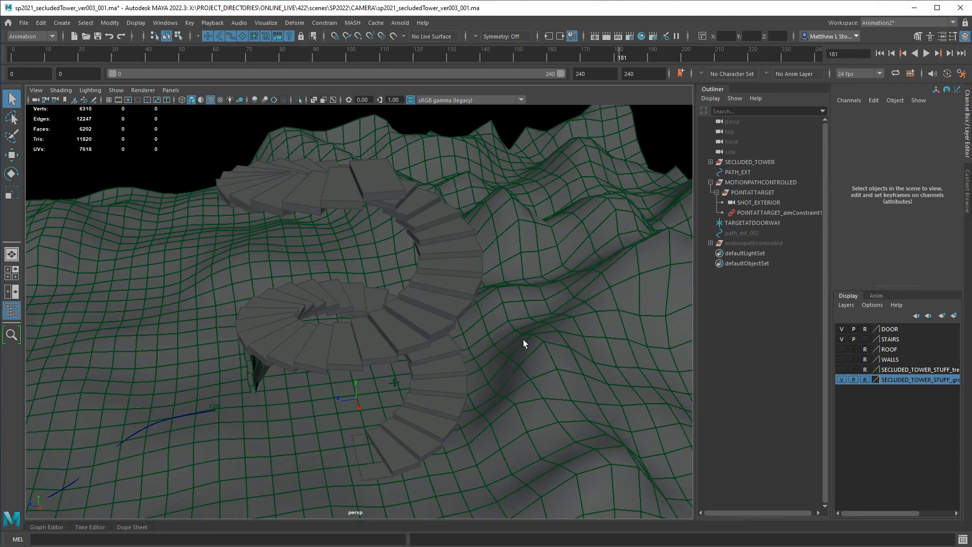
Start a curve with the EP Curve Tool and point snapping on, placing its first point on the bottom stair's outer front corner
click(43, 24)
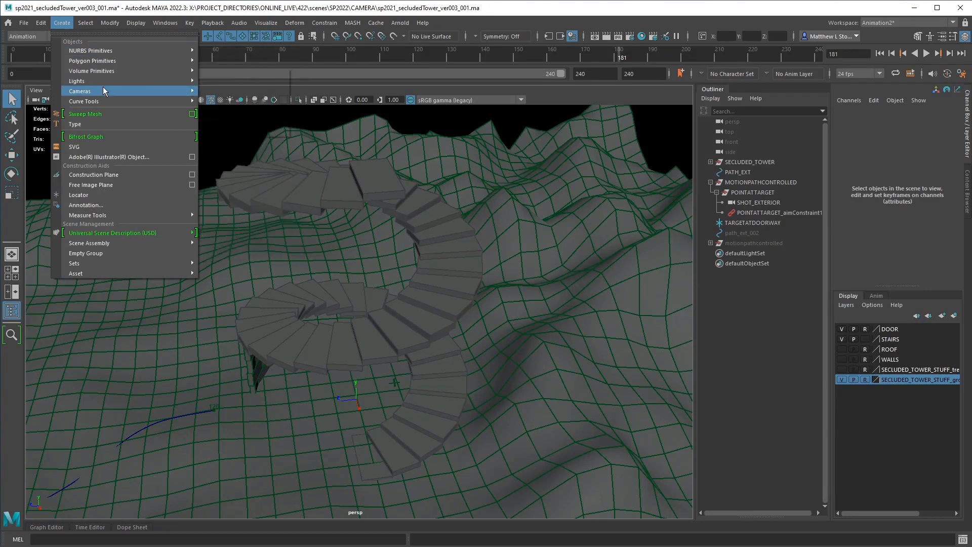
mouse_move(116, 101)
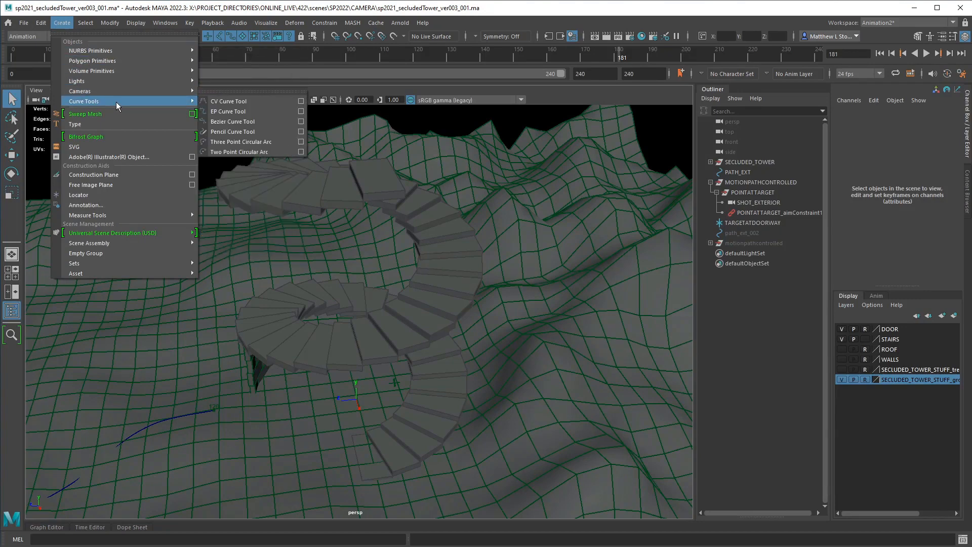
click(243, 114)
alt+middle_drag(418, 372, 434, 278)
alt+right_drag(434, 278, 619, 376)
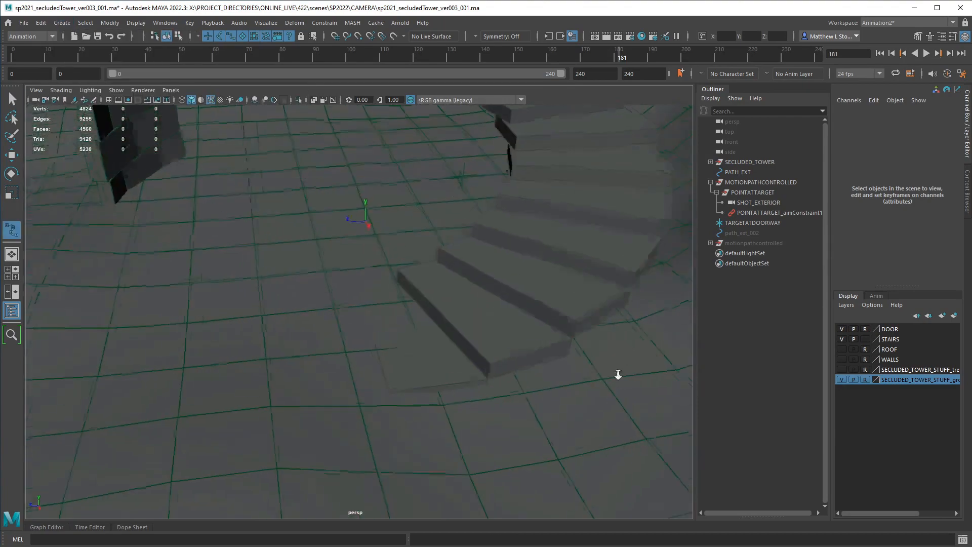
alt+middle_drag(483, 399, 417, 345)
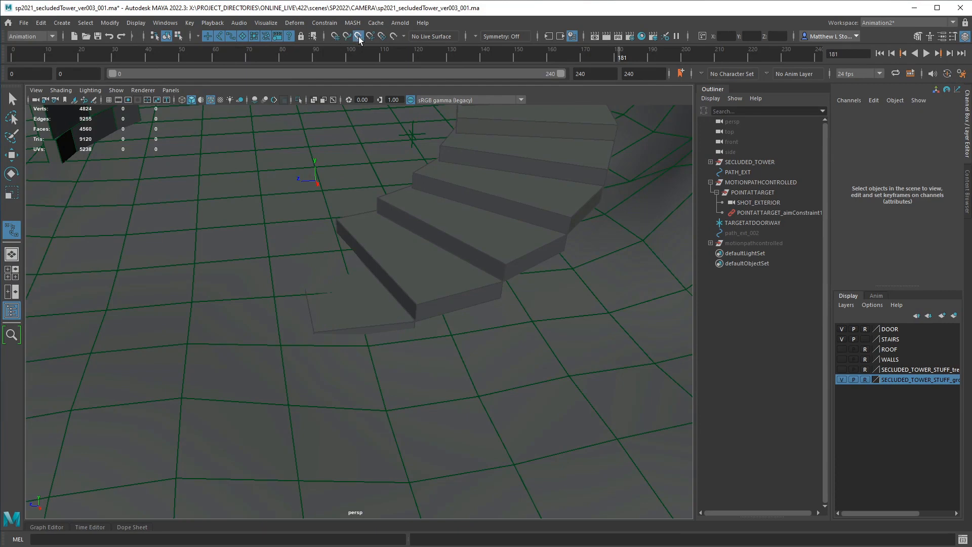
click(314, 332)
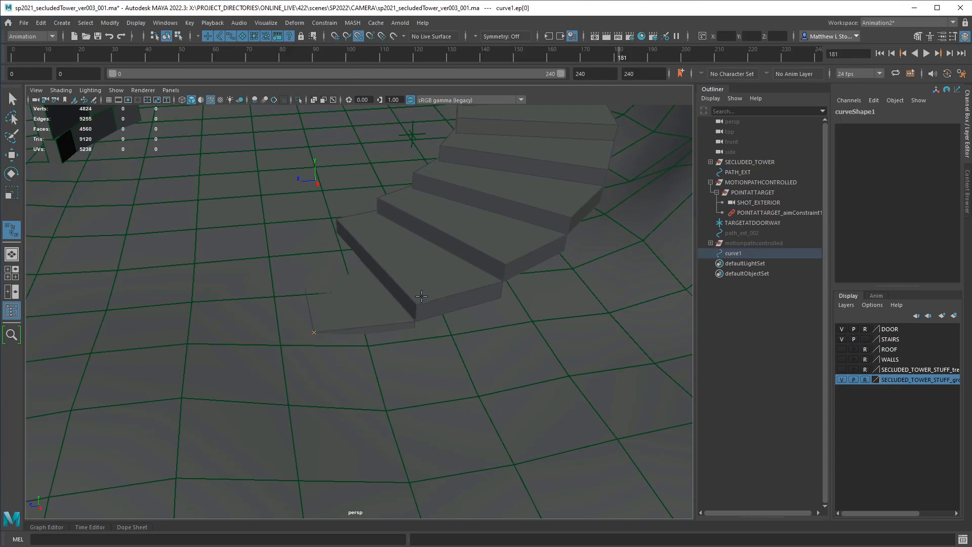
Add eight more EP curve points snapped to the outer corner vertices of the successive steps up the spiral
click(417, 299)
click(507, 260)
click(569, 215)
alt+drag(569, 215, 533, 303)
click(539, 285)
click(490, 341)
click(469, 322)
click(492, 335)
click(499, 325)
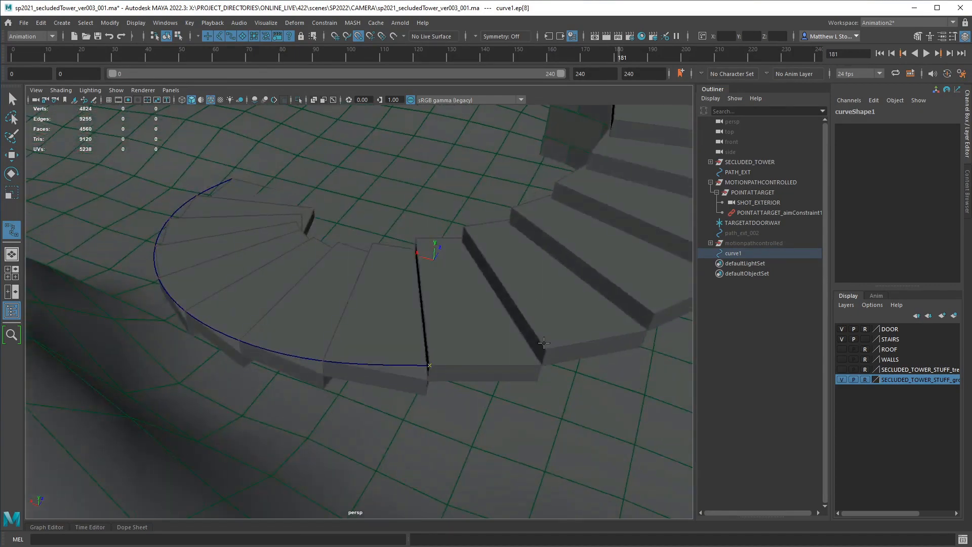
Add EP curve points on the outer corners of the next few spiral steps and undo the last misplaced placement
click(539, 348)
alt+middle_drag(580, 309, 559, 305)
alt+drag(559, 306, 494, 332)
click(525, 315)
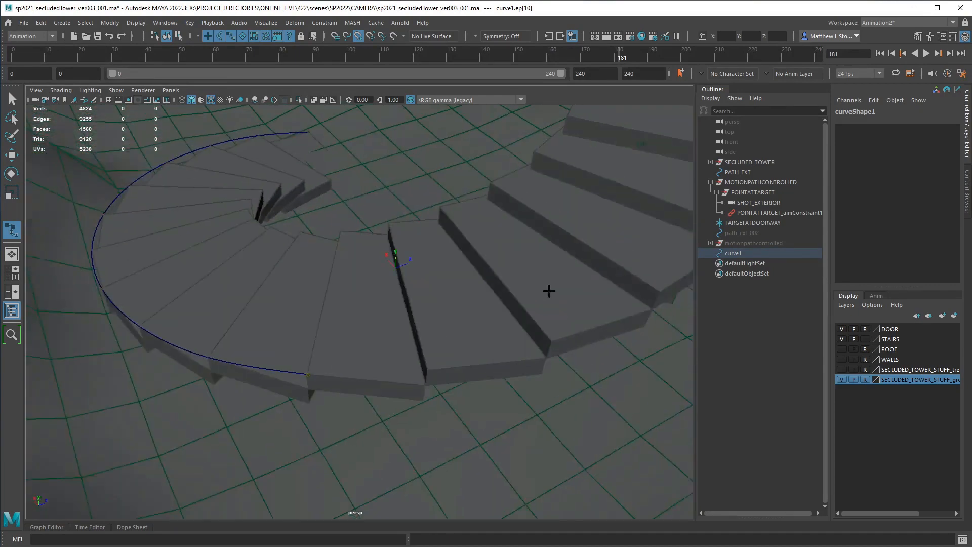
alt+drag(599, 289, 478, 346)
click(433, 363)
click(546, 346)
click(652, 303)
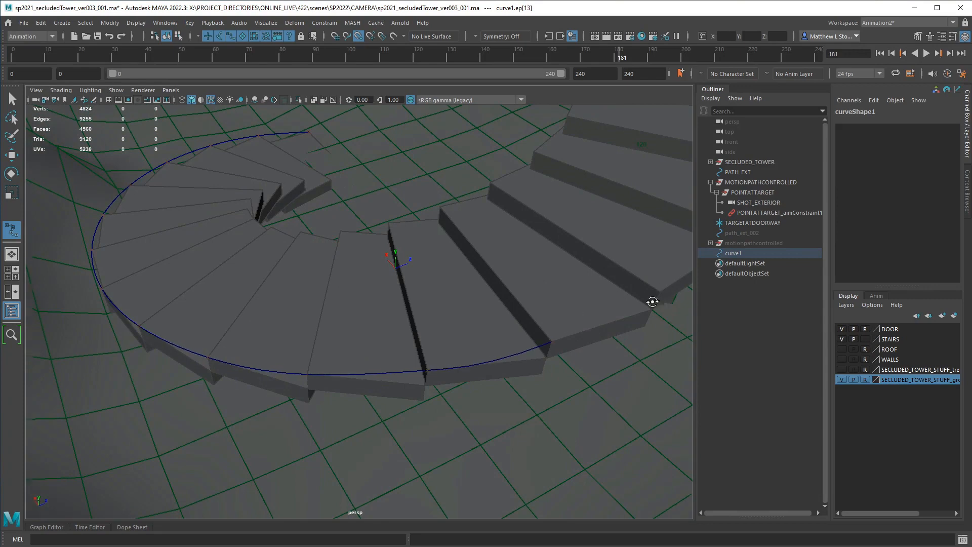
alt+drag(651, 299, 642, 295)
key(ctrl+z)
Continue the EP curve around the first full turn past the support post, snapping a point to each step's outer corner
alt+middle_drag(586, 302, 570, 336)
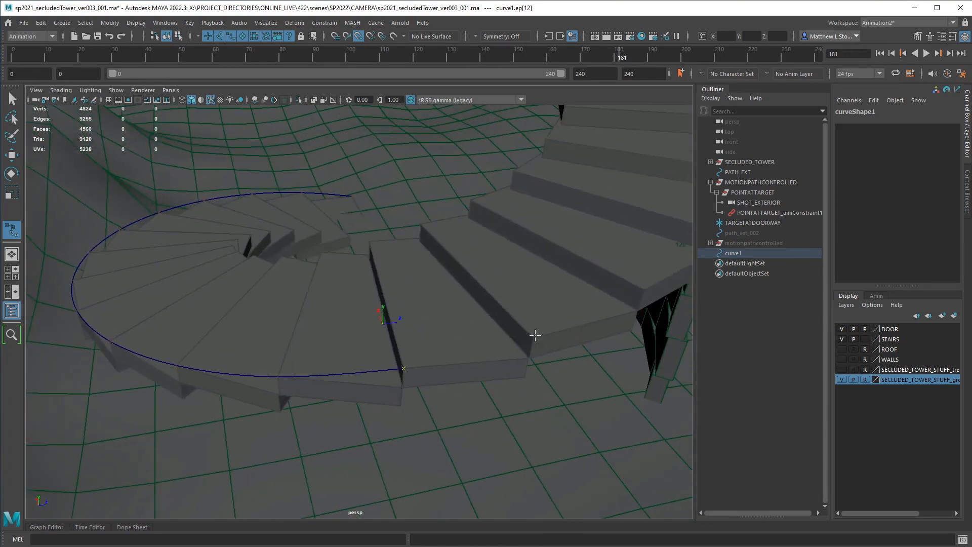
click(540, 333)
alt+drag(547, 334, 489, 370)
click(516, 384)
click(588, 332)
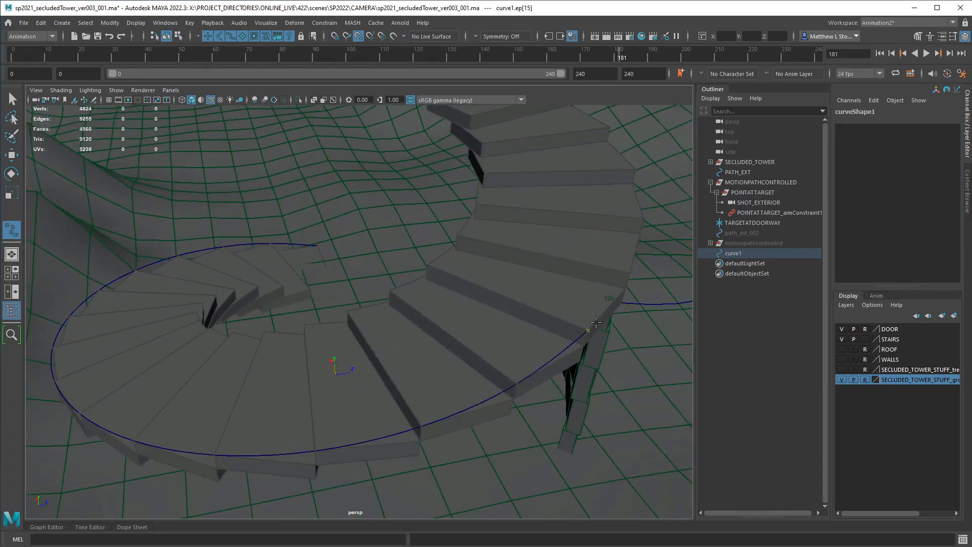
alt+drag(582, 332, 520, 324)
click(468, 355)
click(550, 320)
alt+drag(621, 287, 524, 314)
click(474, 355)
click(554, 315)
click(509, 352)
click(593, 292)
alt+drag(627, 302, 531, 318)
click(507, 346)
click(569, 313)
alt+drag(610, 296, 524, 271)
click(528, 284)
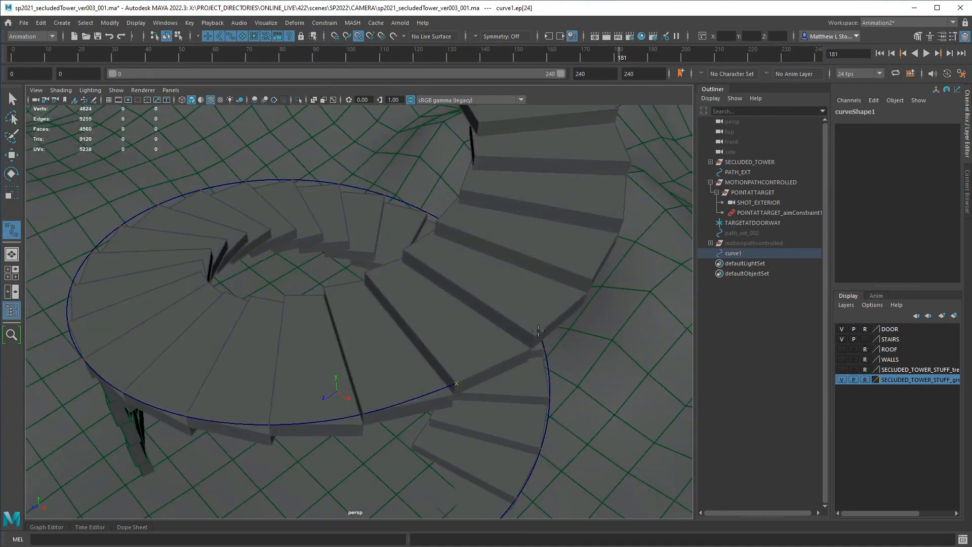
Carry the EP curve into the second turn of the spiral with points snapped to each step's outer corner vertex
click(525, 345)
alt+drag(578, 298, 516, 285)
click(494, 318)
click(558, 283)
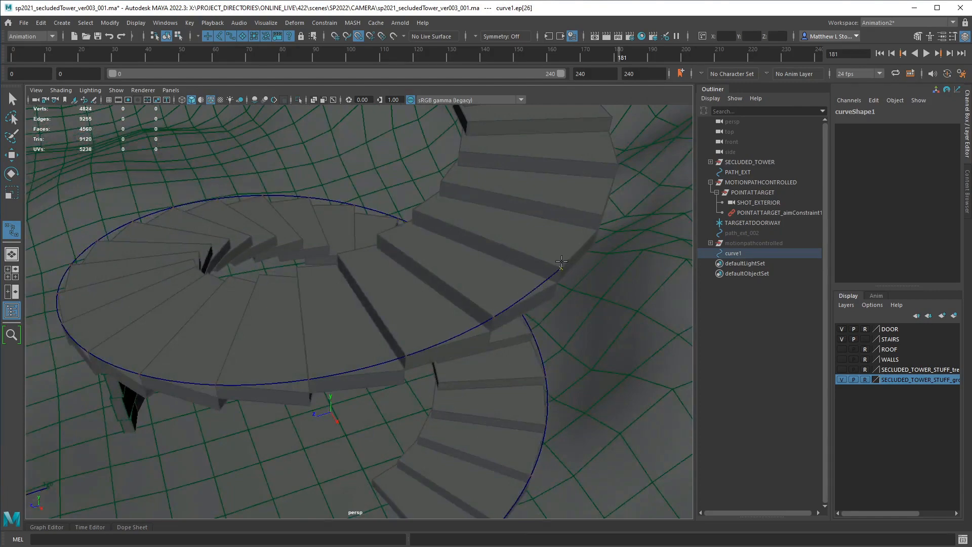
alt+drag(597, 263, 497, 327)
click(499, 311)
click(535, 314)
click(471, 381)
click(551, 335)
alt+drag(562, 308, 522, 299)
click(503, 315)
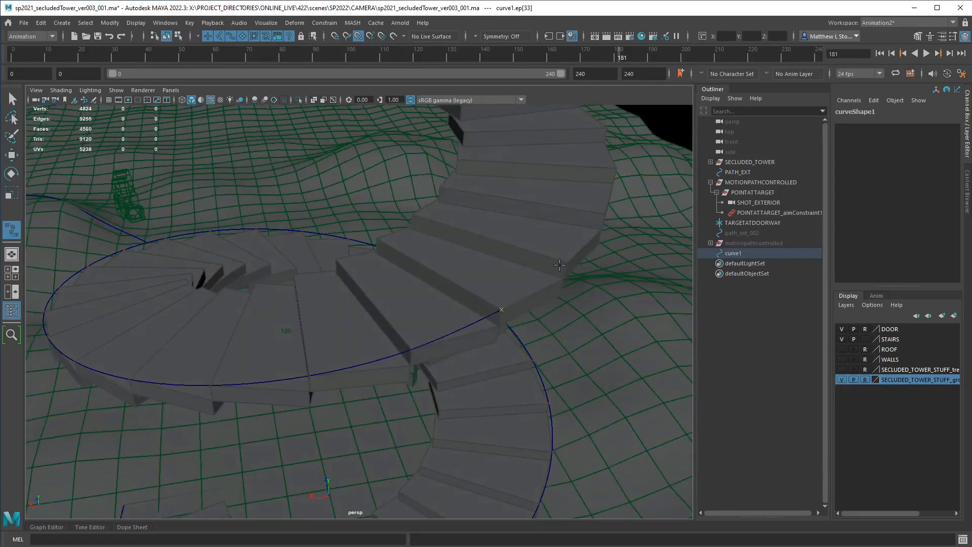
click(561, 264)
alt+drag(589, 286, 502, 354)
click(498, 371)
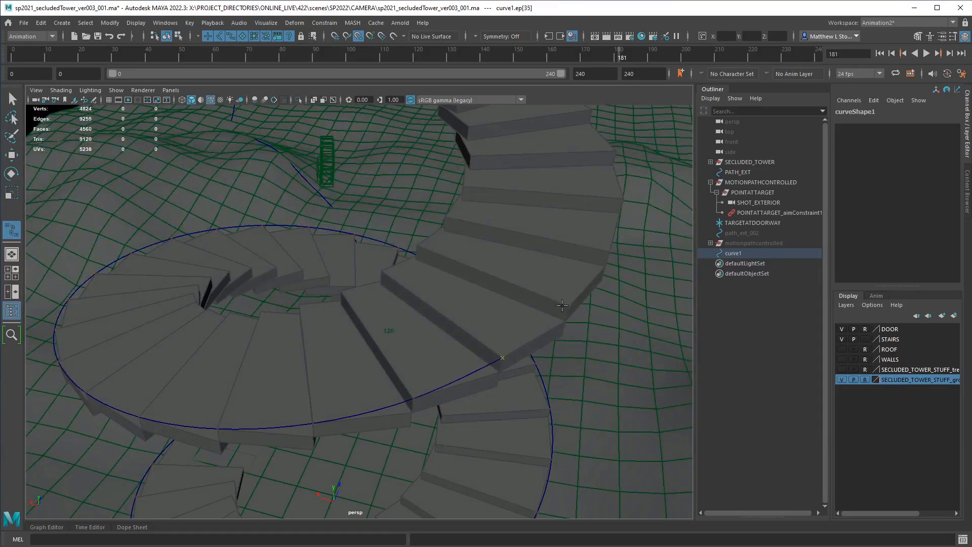
click(564, 321)
alt+drag(582, 298, 505, 347)
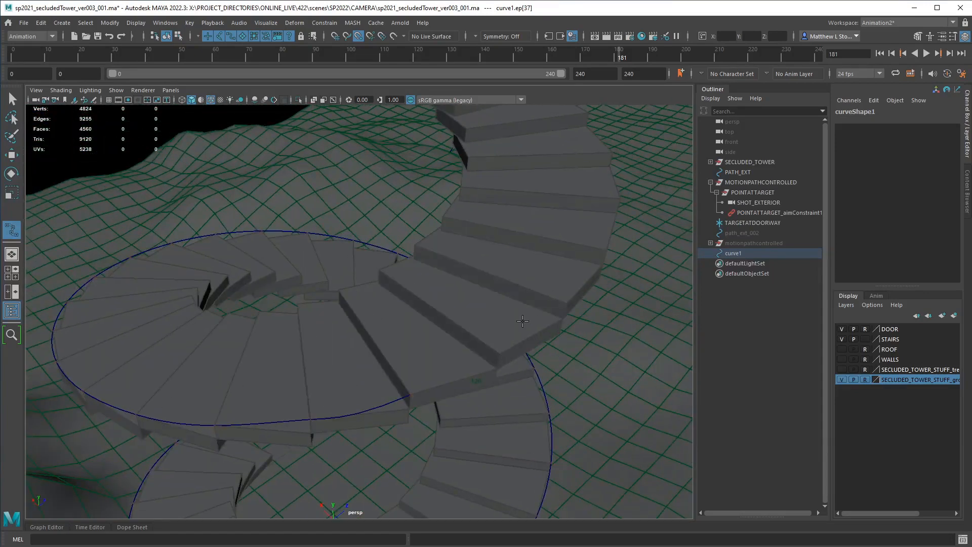
click(500, 354)
click(565, 304)
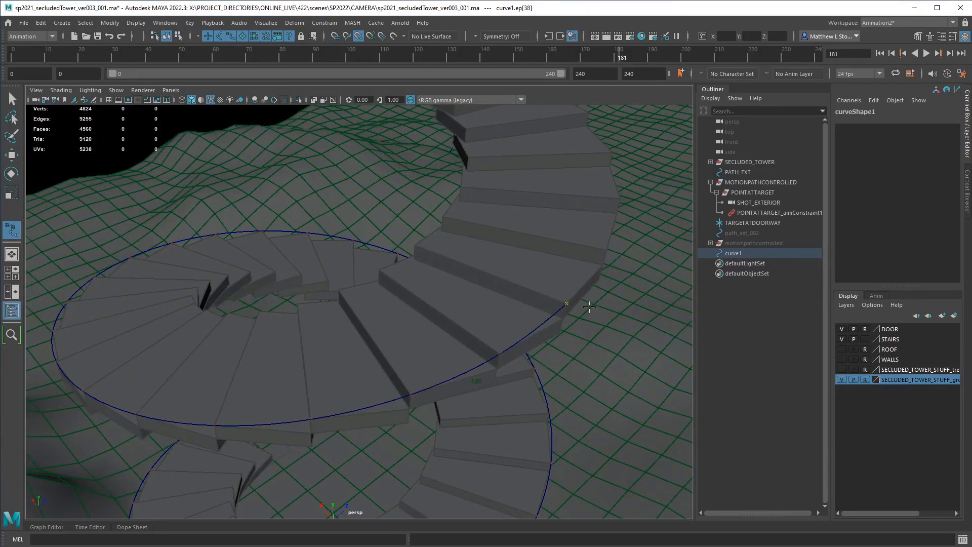
Snap the remaining EP points to the outer step corners up to the top of the staircase and complete the curve
alt+drag(590, 307, 539, 326)
click(556, 306)
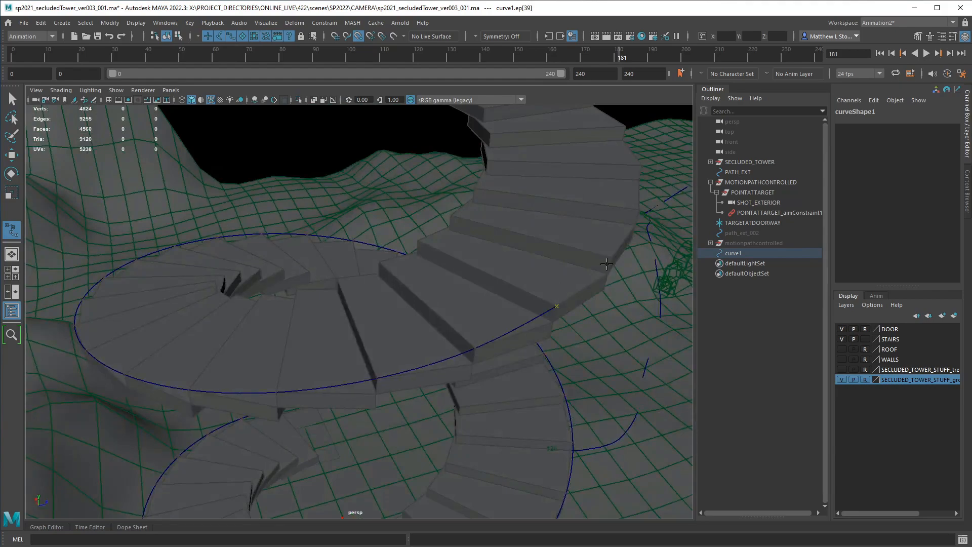
click(612, 258)
alt+drag(615, 268, 535, 323)
click(528, 311)
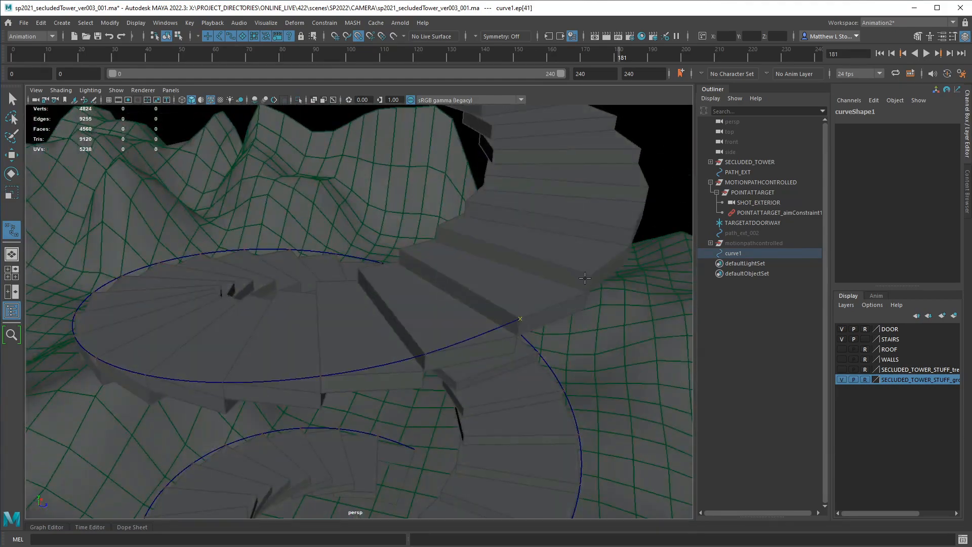
click(592, 271)
alt+drag(625, 266, 426, 373)
click(415, 370)
click(509, 323)
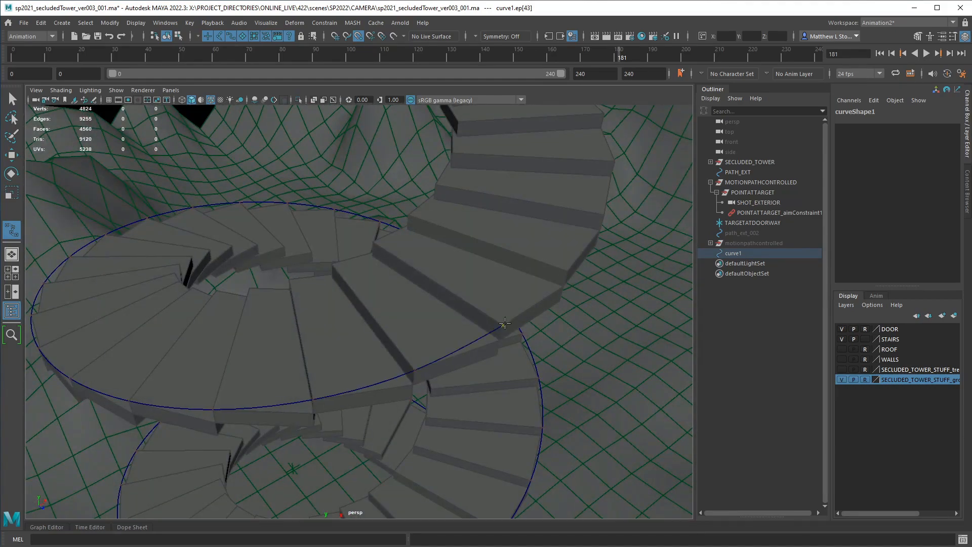
click(565, 266)
alt+drag(566, 271, 526, 324)
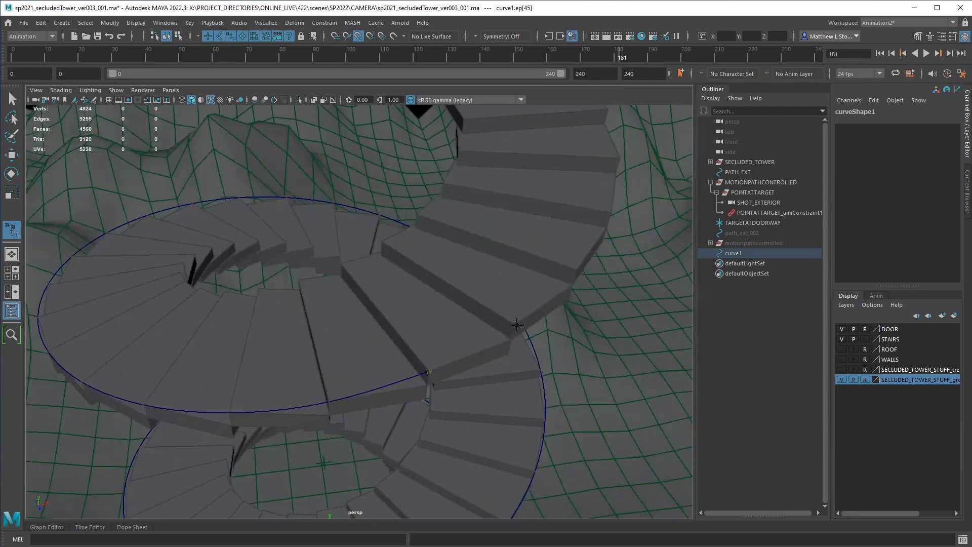
click(518, 326)
click(576, 268)
alt+drag(598, 293, 519, 323)
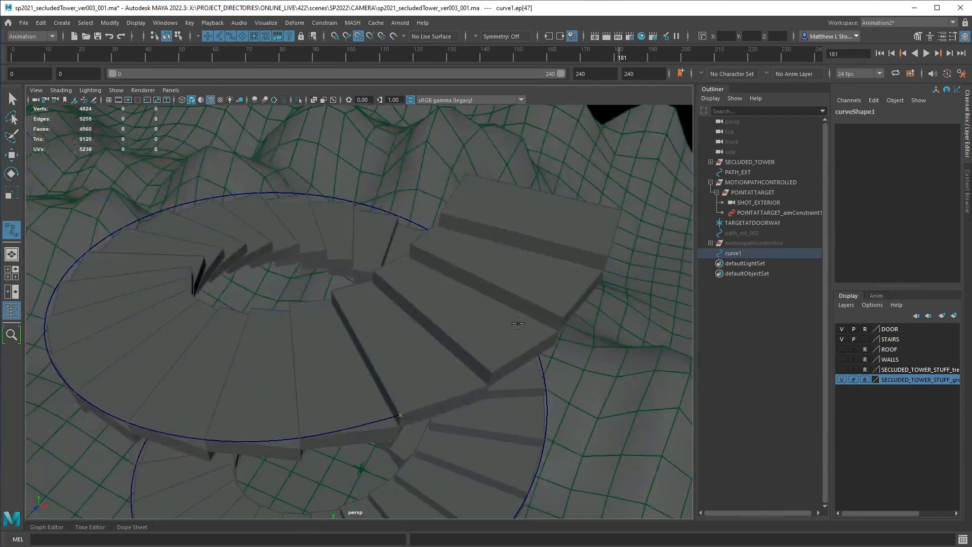
click(490, 368)
click(560, 315)
alt+drag(618, 239, 532, 293)
click(494, 291)
key(Return)
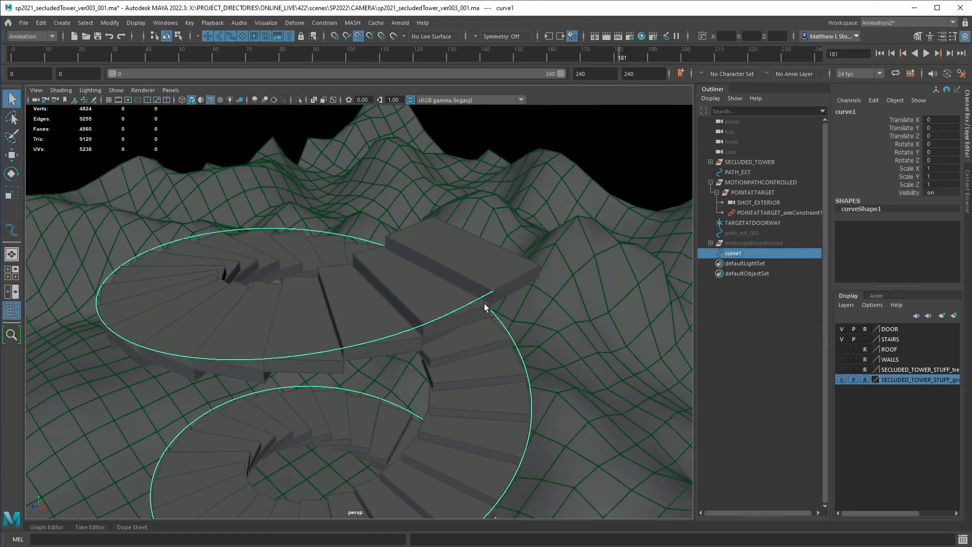
Return to the Select Tool, reselect the finished stair curve and switch to the Modeling menu set
key(q)
click(500, 299)
click(480, 302)
alt+drag(506, 311, 535, 310)
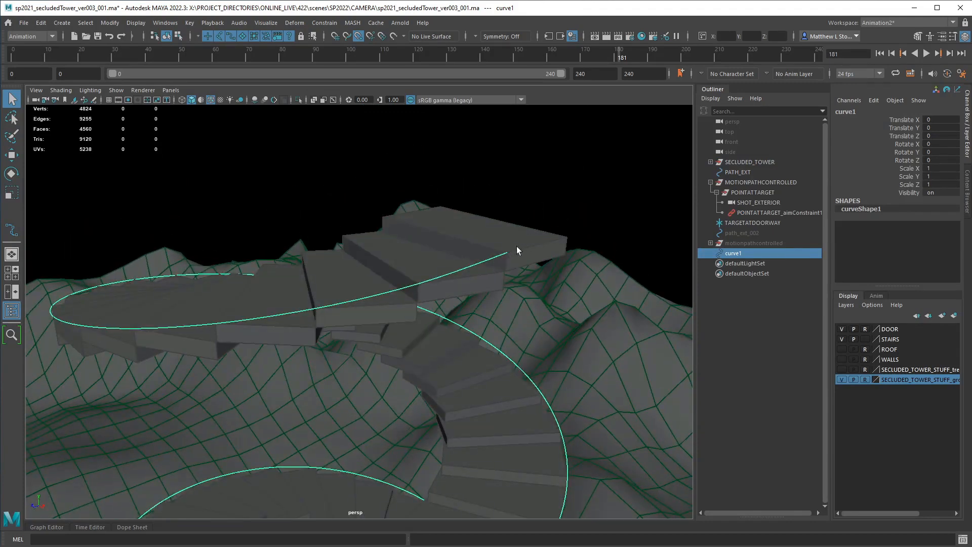
click(572, 215)
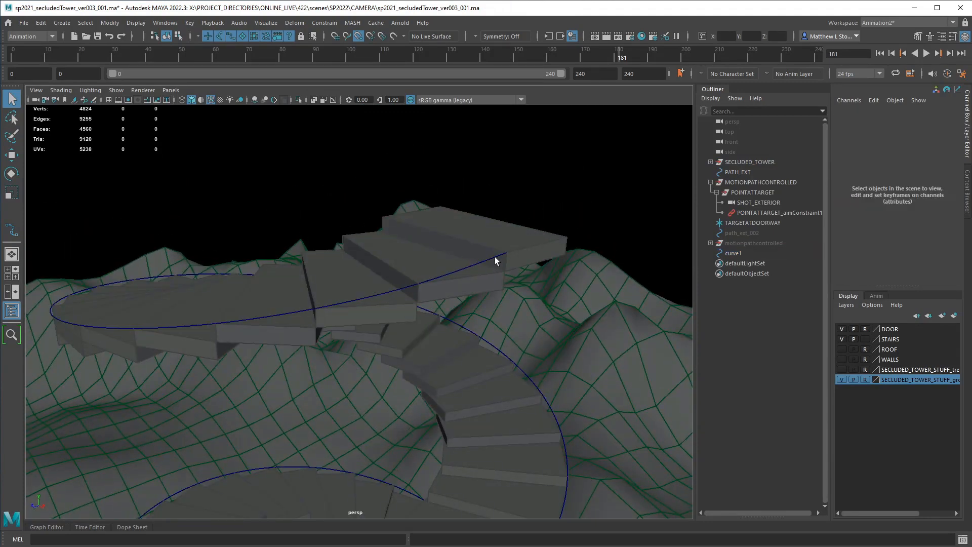
click(493, 258)
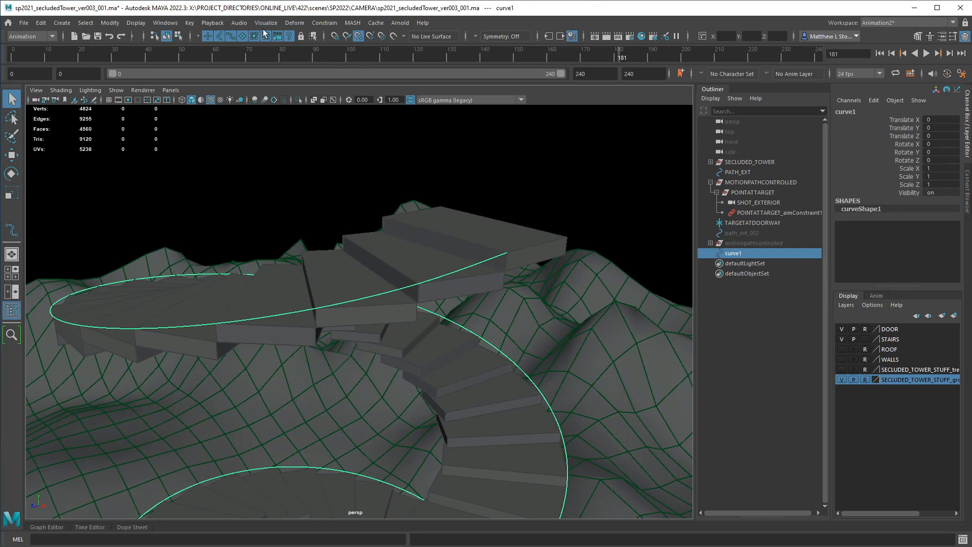
click(42, 36)
click(29, 48)
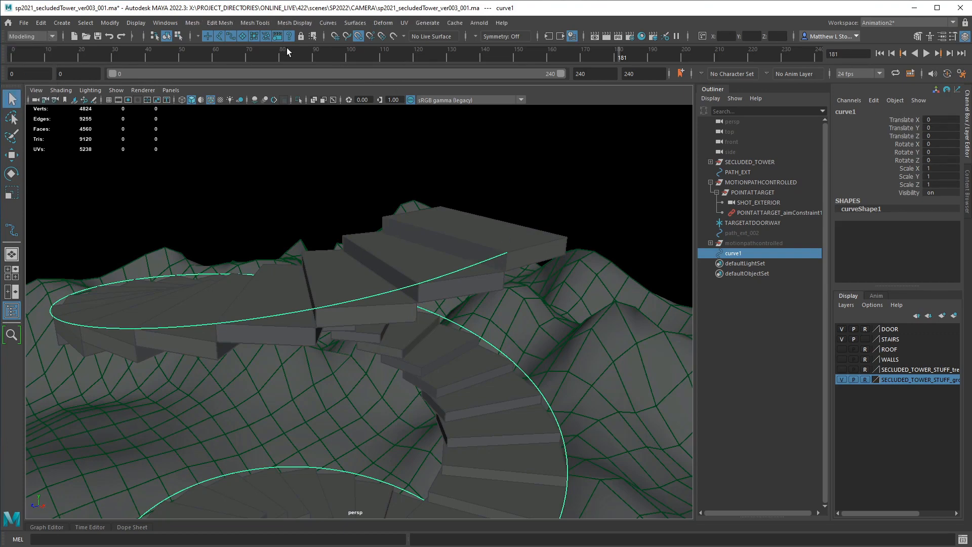
Lengthen the stair curve beyond the edge of the top step by repeatedly applying Extend Curve
click(328, 23)
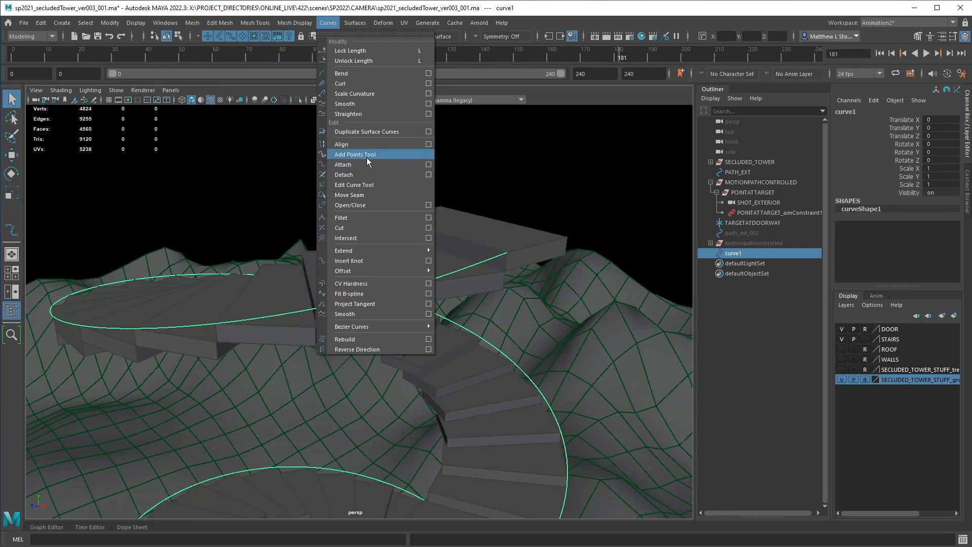
mouse_move(415, 251)
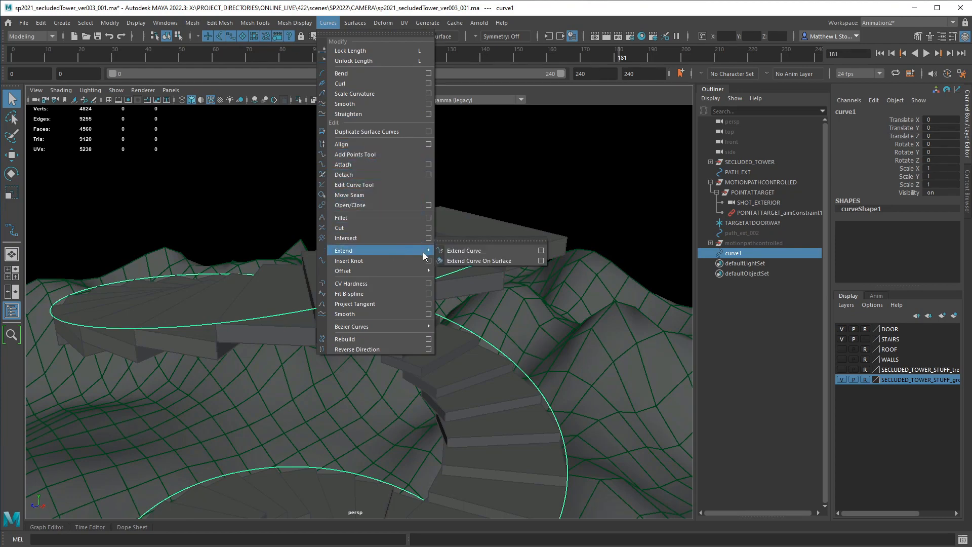
click(480, 255)
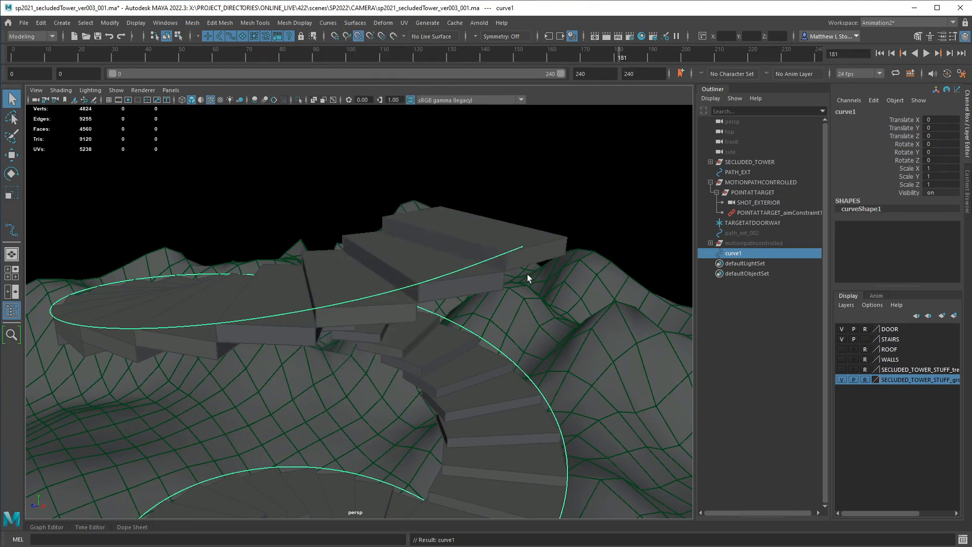
click(328, 23)
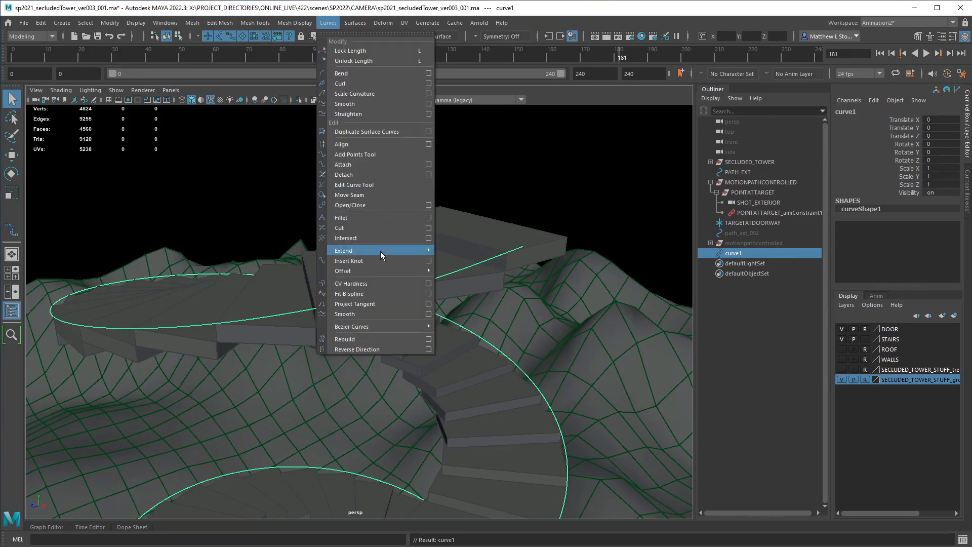
mouse_move(381, 251)
click(481, 251)
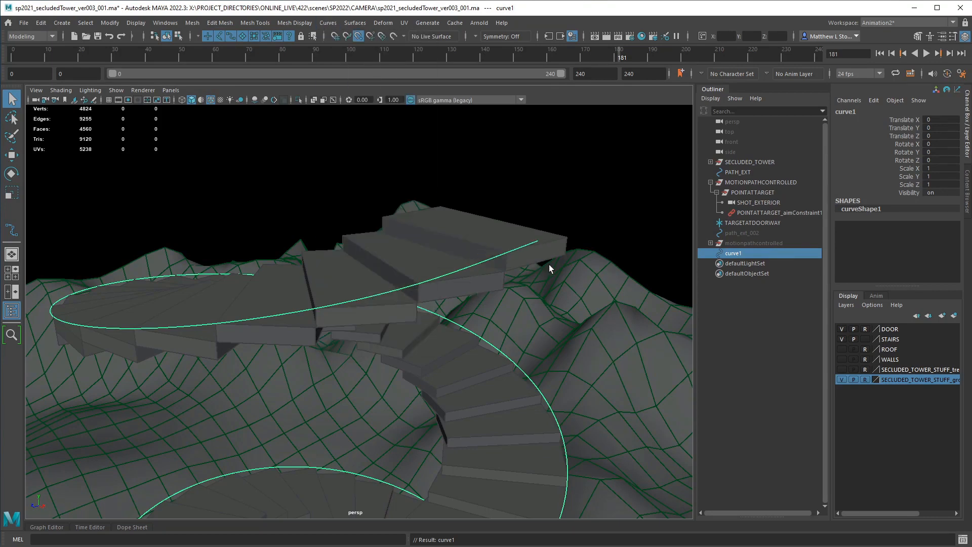
alt+drag(550, 265, 480, 219)
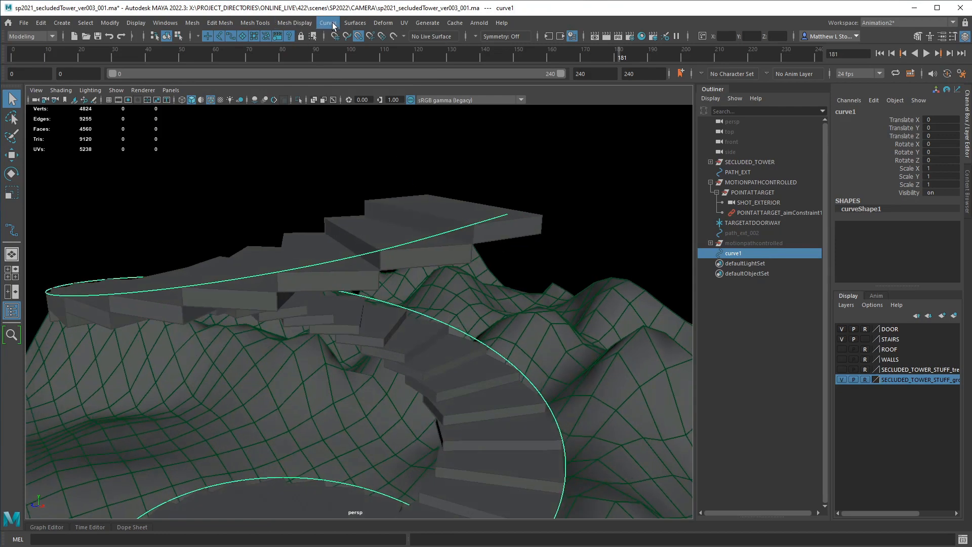
key(g)
key(g)
key(g)
alt+drag(552, 226, 591, 245)
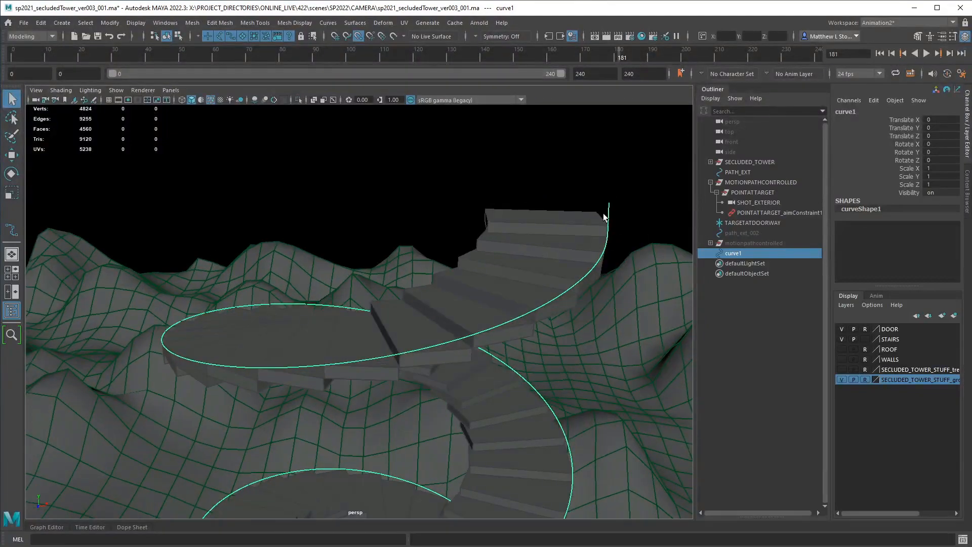
Inspect how the curve follows the spiral staircase from its extended upper end down to its start at the bottom step
alt+right_drag(604, 214, 412, 342)
alt+middle_drag(411, 342, 428, 254)
alt+drag(427, 254, 406, 311)
alt+middle_drag(428, 385, 430, 291)
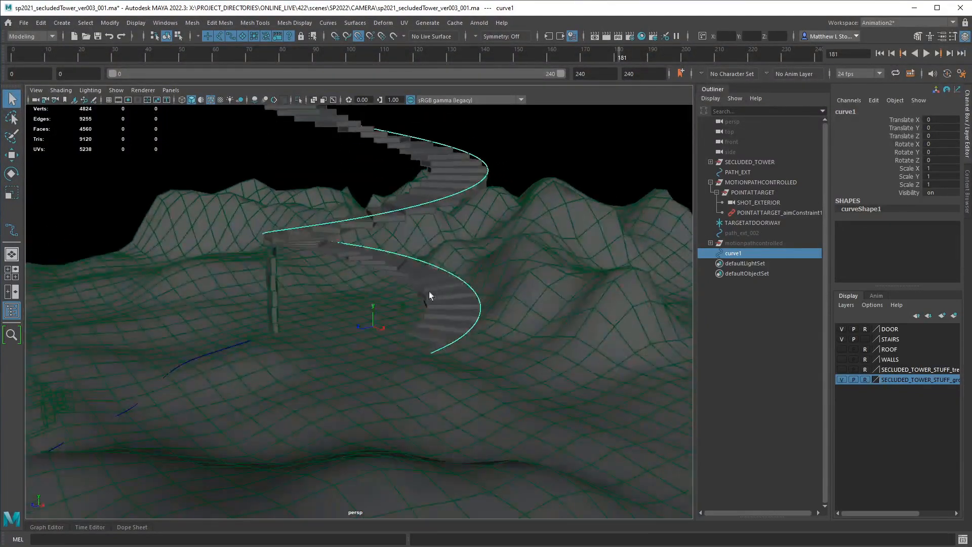
alt+drag(429, 290, 397, 376)
alt+middle_drag(397, 376, 400, 325)
alt+right_drag(400, 325, 576, 348)
alt+middle_drag(468, 355, 451, 344)
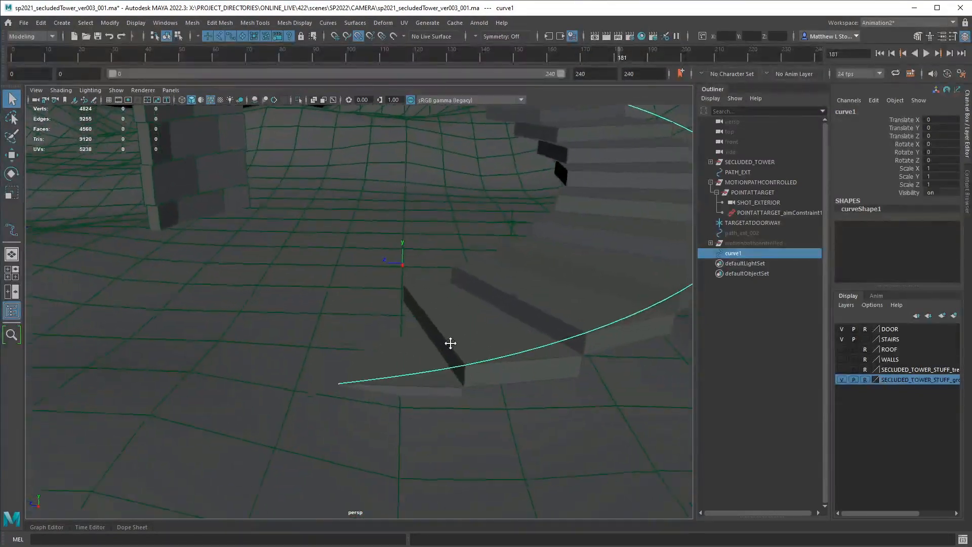
alt+drag(451, 343, 421, 366)
alt+right_drag(541, 315, 296, 201)
alt+middle_drag(296, 201, 293, 214)
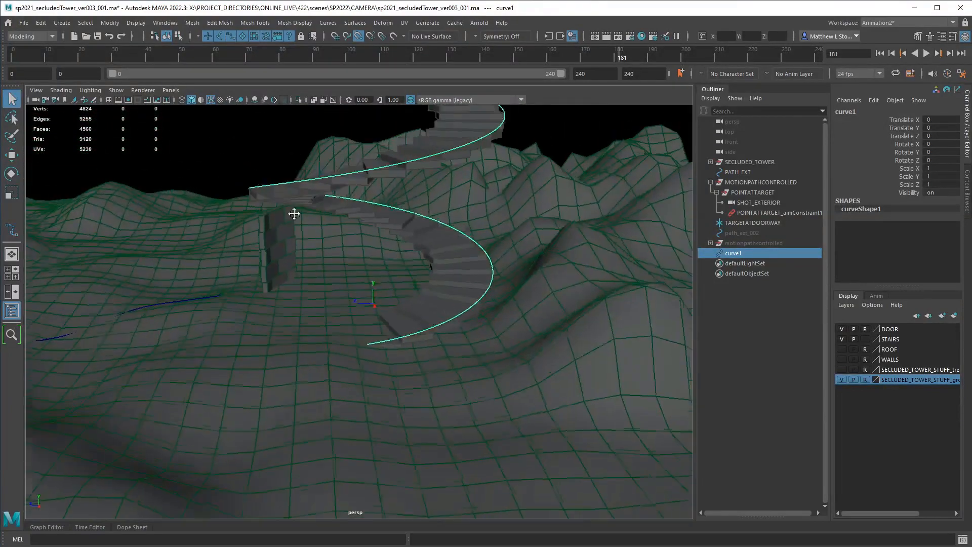
Examine the last control vertices at the curve's upper end, return to object mode and clear the selection
alt+drag(294, 214, 536, 320)
alt+right_drag(536, 319, 643, 286)
alt+middle_drag(644, 286, 502, 294)
alt+right_drag(501, 295, 562, 244)
alt+middle_drag(590, 257, 515, 254)
alt+right_drag(515, 254, 541, 297)
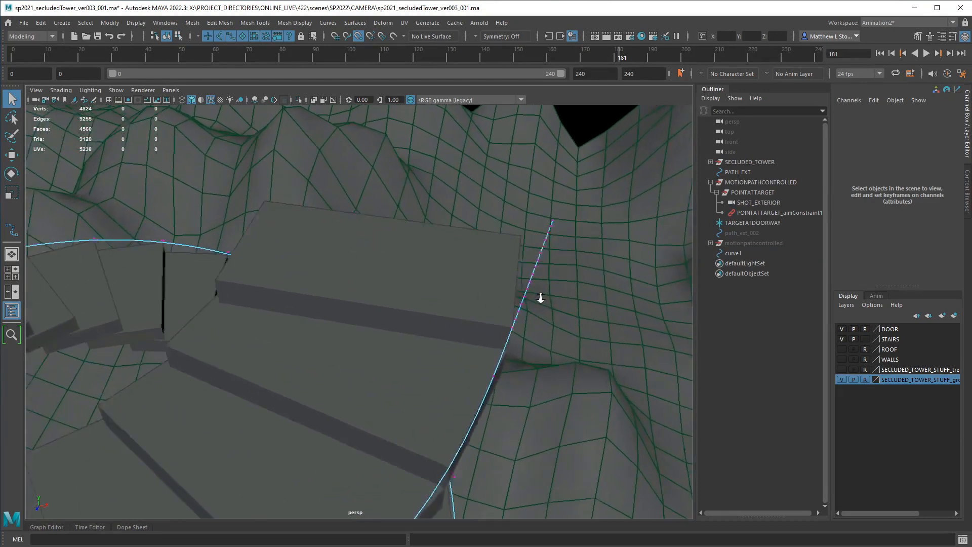
alt+middle_drag(541, 298, 438, 263)
alt+right_drag(438, 262, 489, 275)
drag(424, 250, 441, 326)
drag(447, 229, 471, 256)
key(F8)
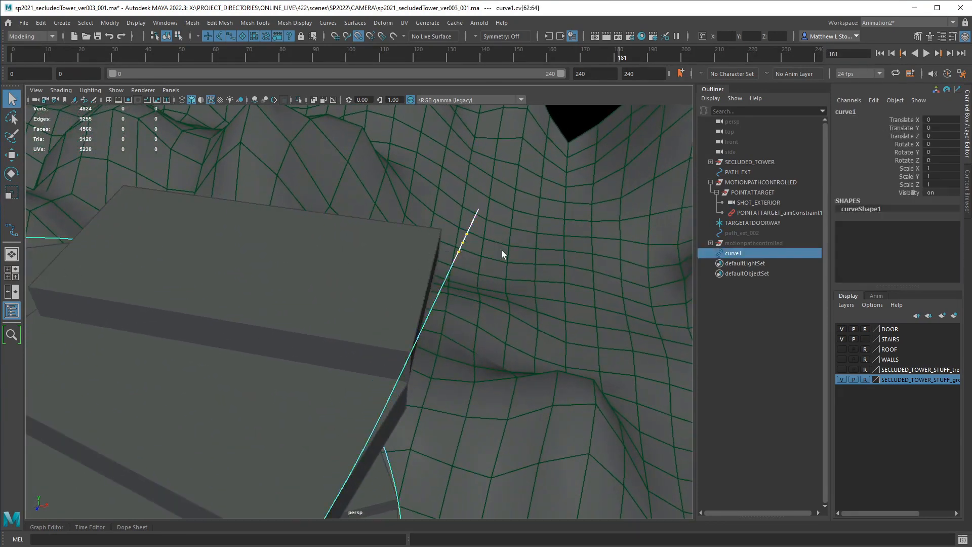
alt+right_drag(589, 260, 445, 275)
alt+right_drag(546, 236, 545, 208)
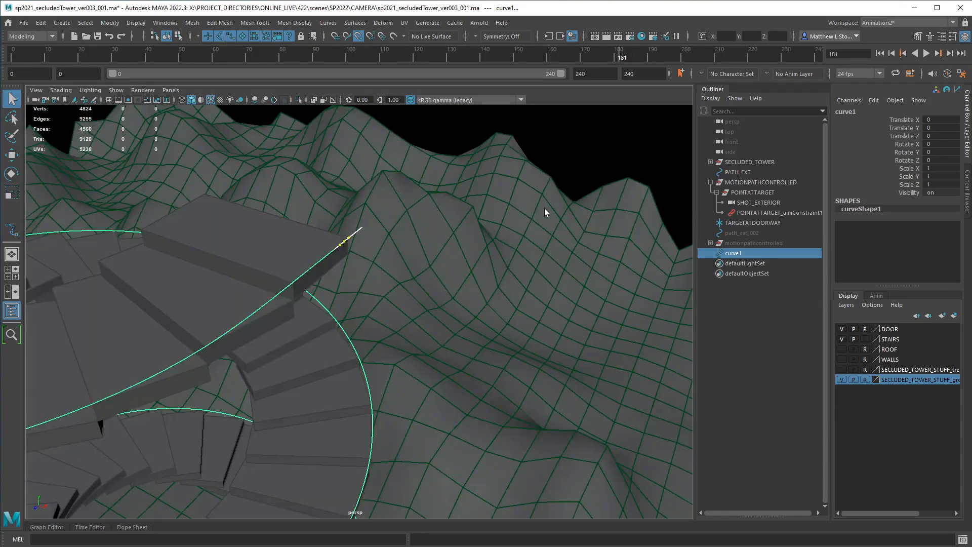
click(591, 250)
alt+drag(591, 250, 499, 276)
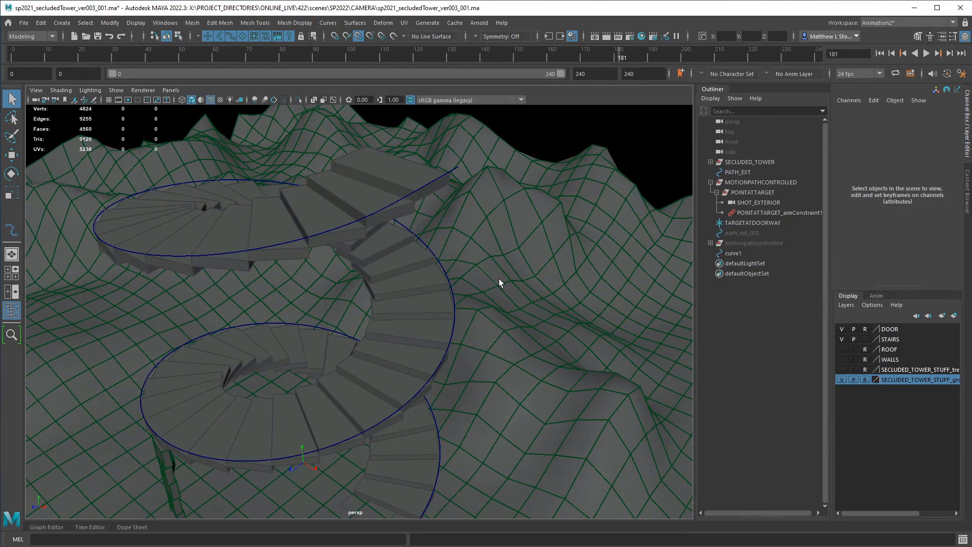
Rename the spiral stair curve as PATH_INT in the Outliner
click(756, 183)
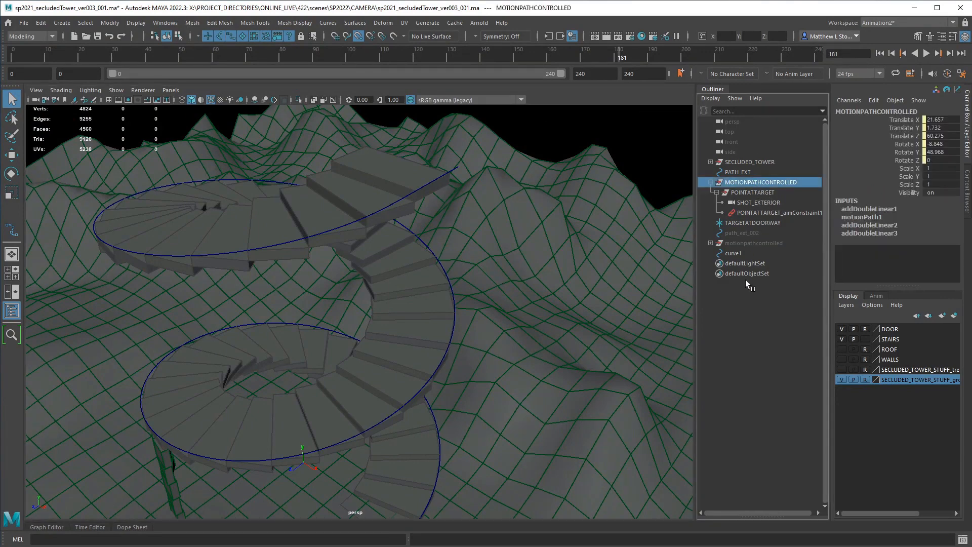
alt+right_drag(578, 311, 503, 290)
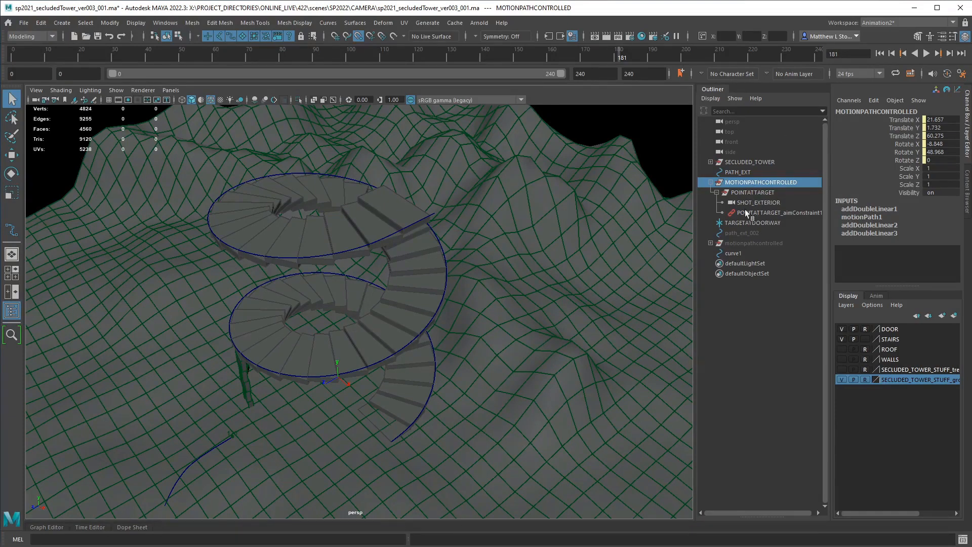
click(748, 254)
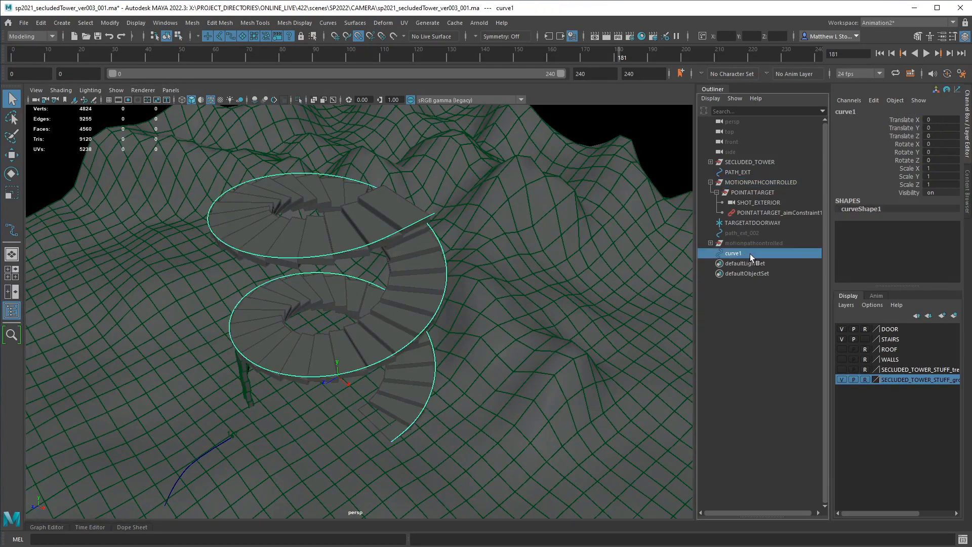
double_click(755, 254)
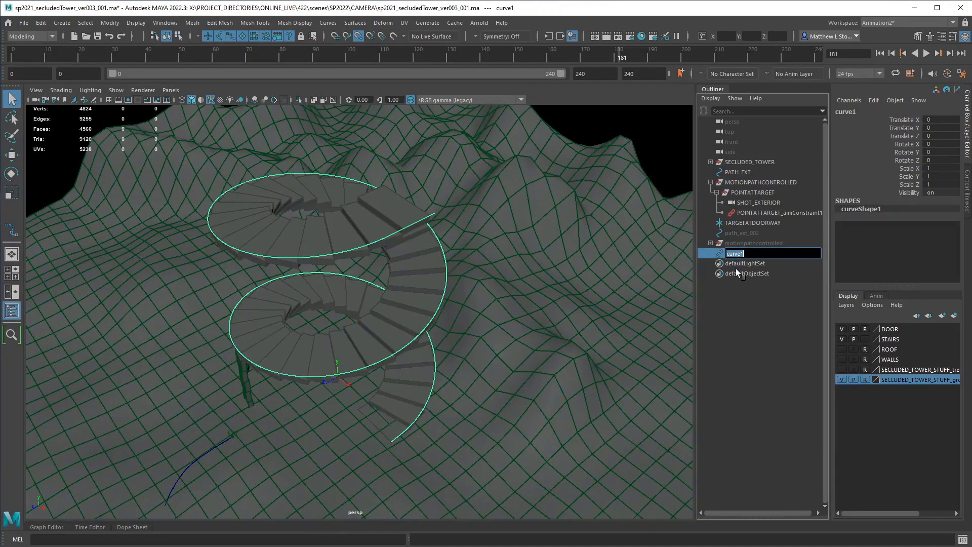
key(Caps_Lock)
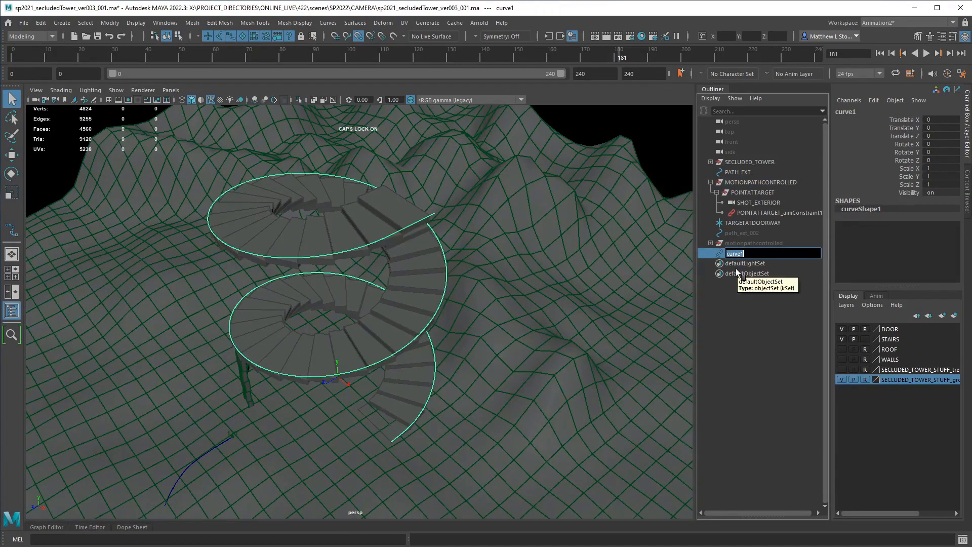
text(PATH_INT)
key(Return)
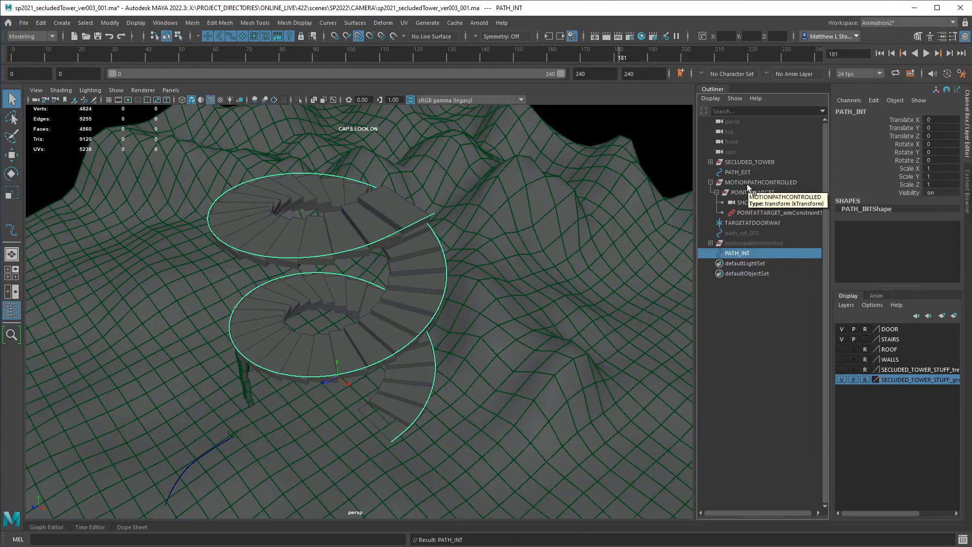
With nothing selected, create an empty group and name it MOTIONPATHCONTROLLED_INT
click(737, 309)
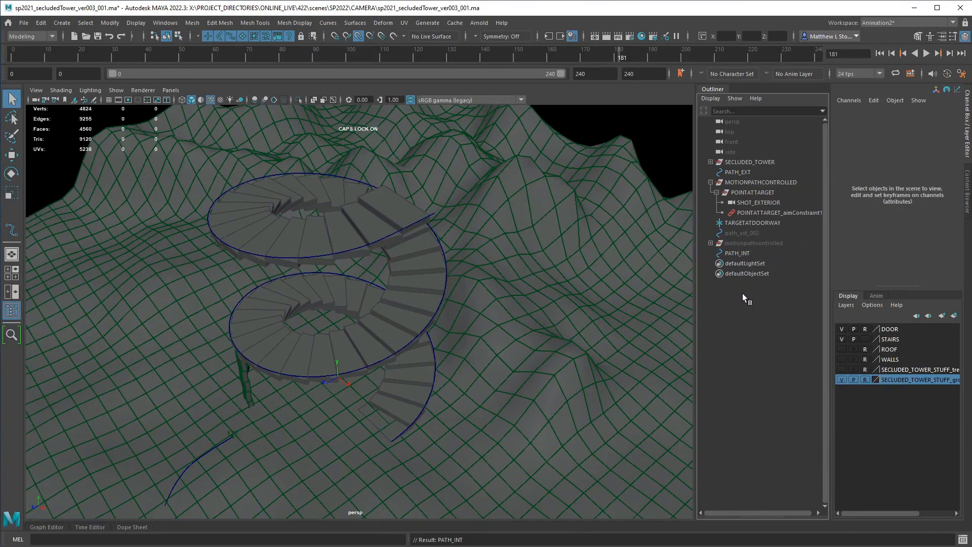
click(652, 151)
key(ctrl+g)
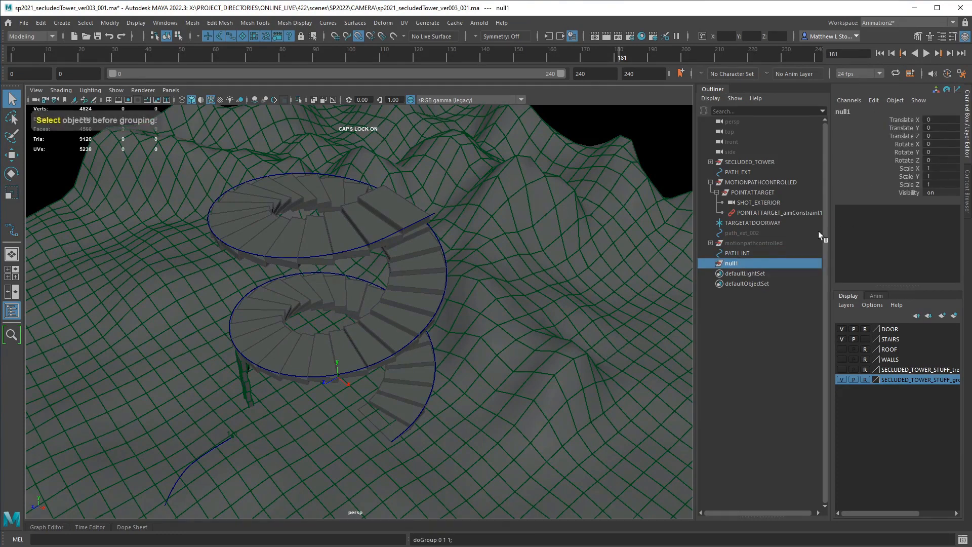
double_click(740, 266)
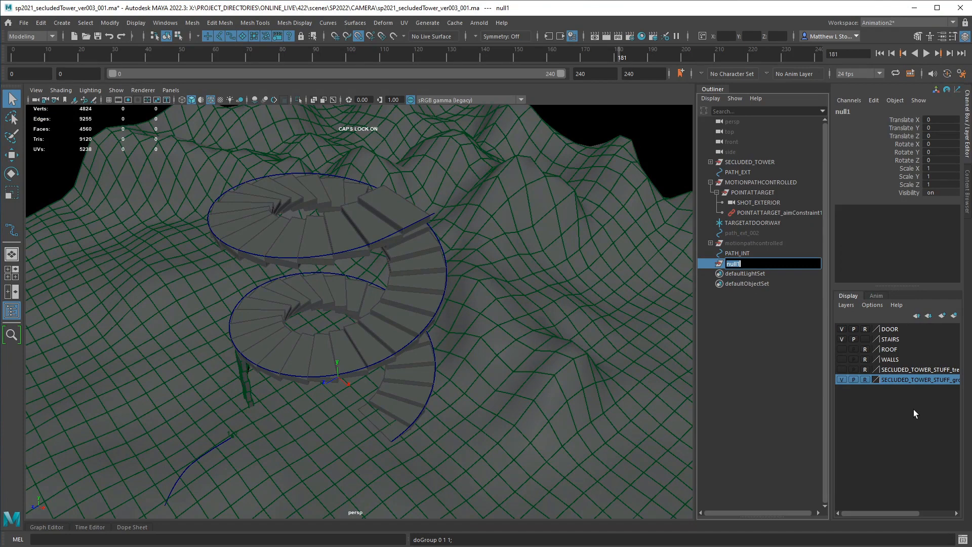
text(MOTIONPATHCONST)
key(BackSpace)
key(BackSpace)
text(TROLLED_INT)
key(Return)
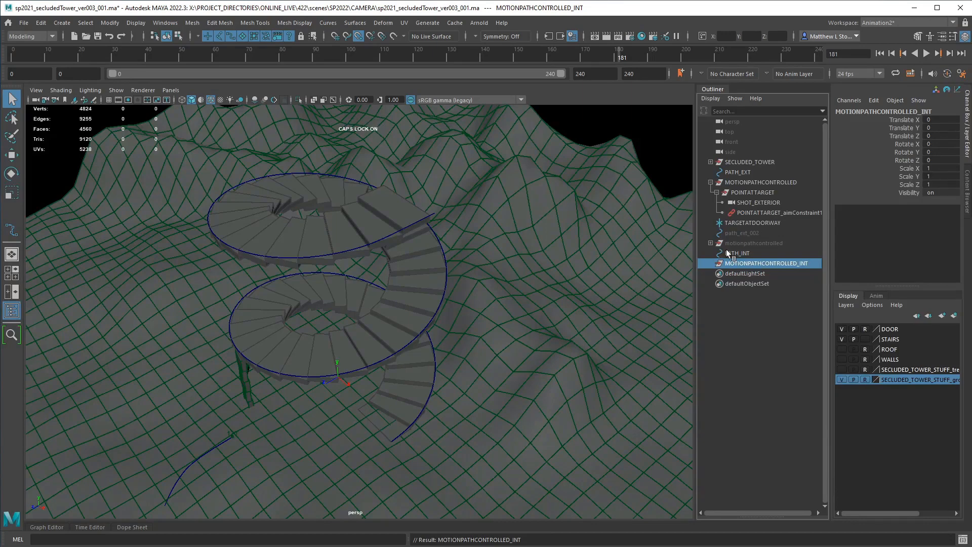
Attach the MOTIONPATHCONTROLLED_INT group to the PATH_INT curve as a motion path, using the Rigging menu set
ctrl+click(740, 254)
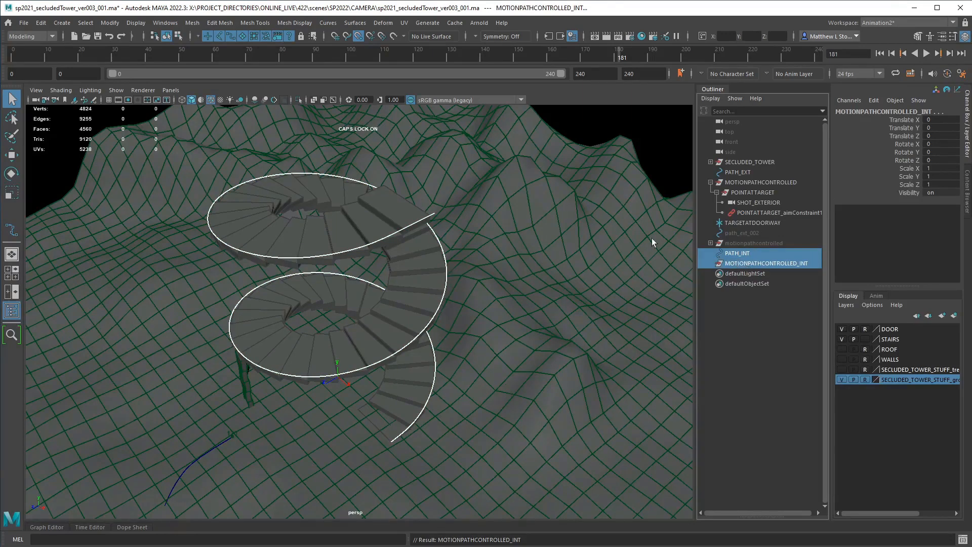
click(38, 35)
click(47, 53)
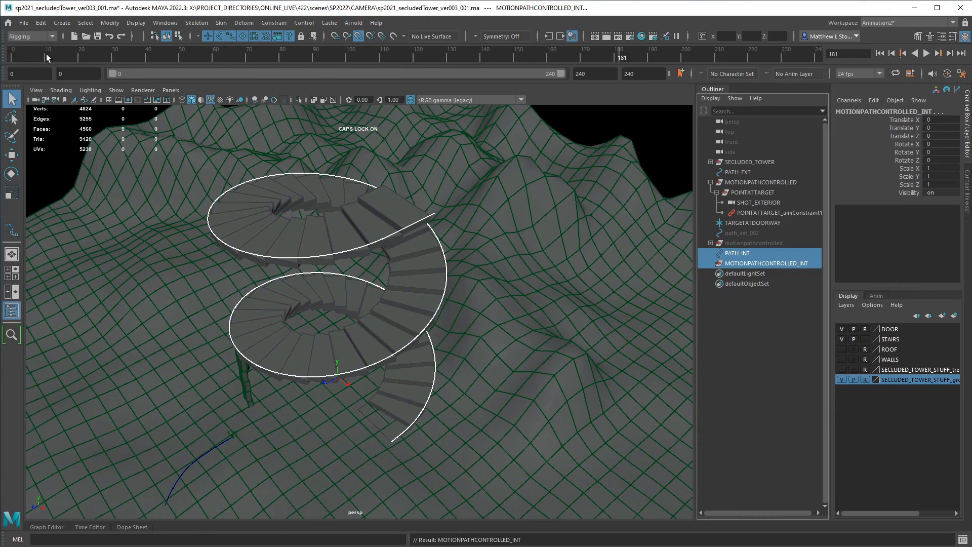
click(284, 23)
mouse_move(344, 127)
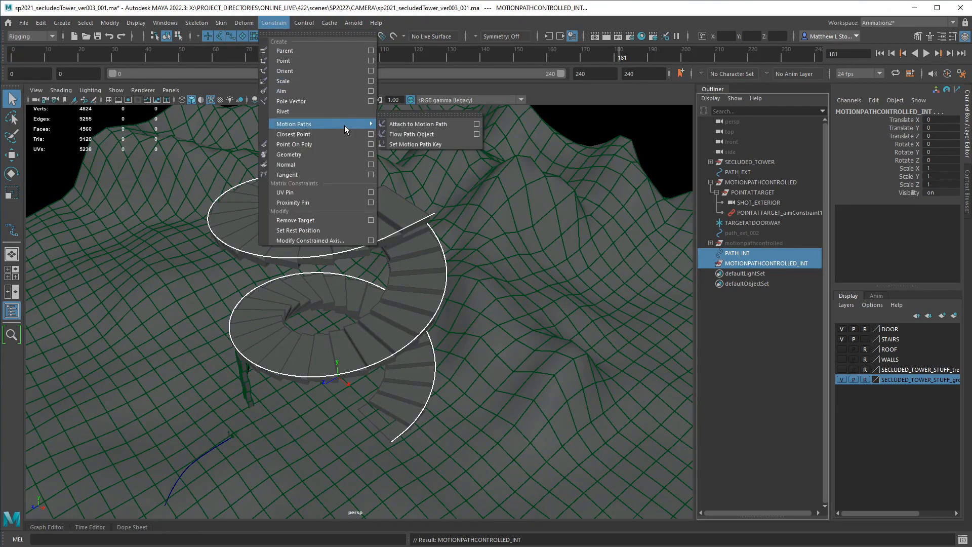
click(417, 125)
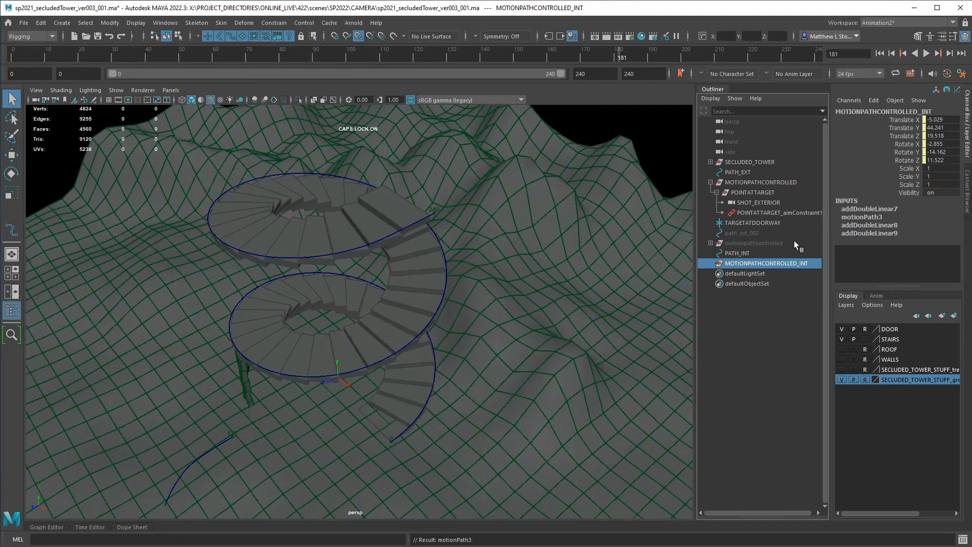
Set the interior motion path's Front Axis to Z and enable Inverse Front in its attributes
key(ctrl+a)
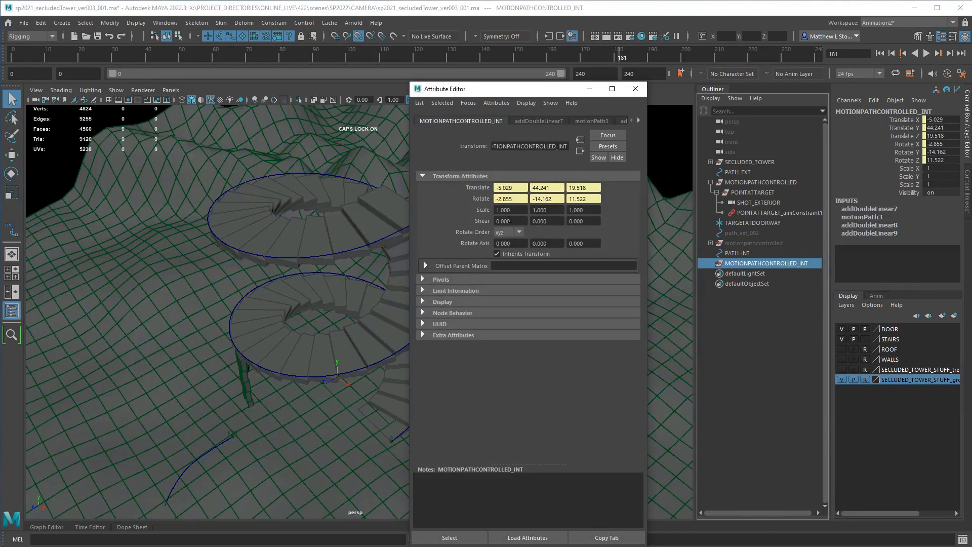
click(591, 122)
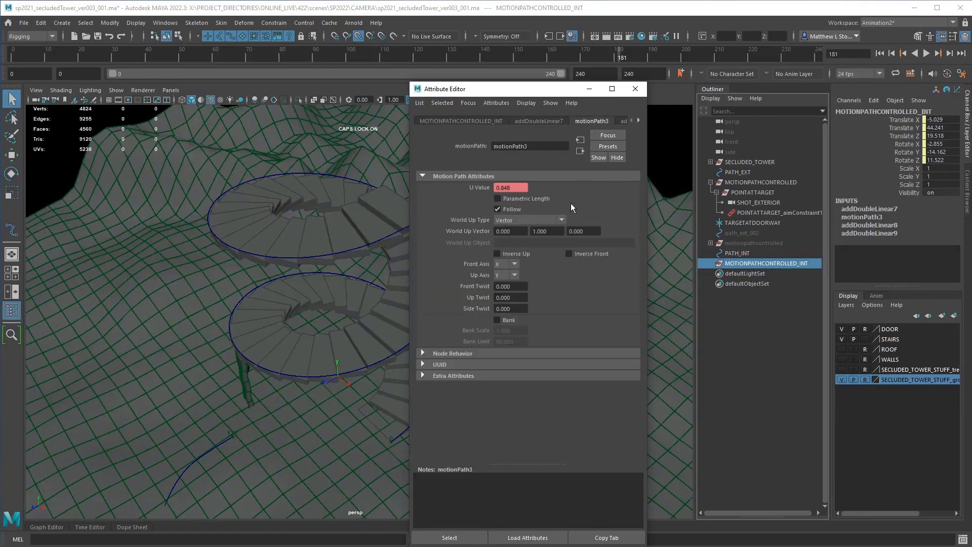
click(515, 264)
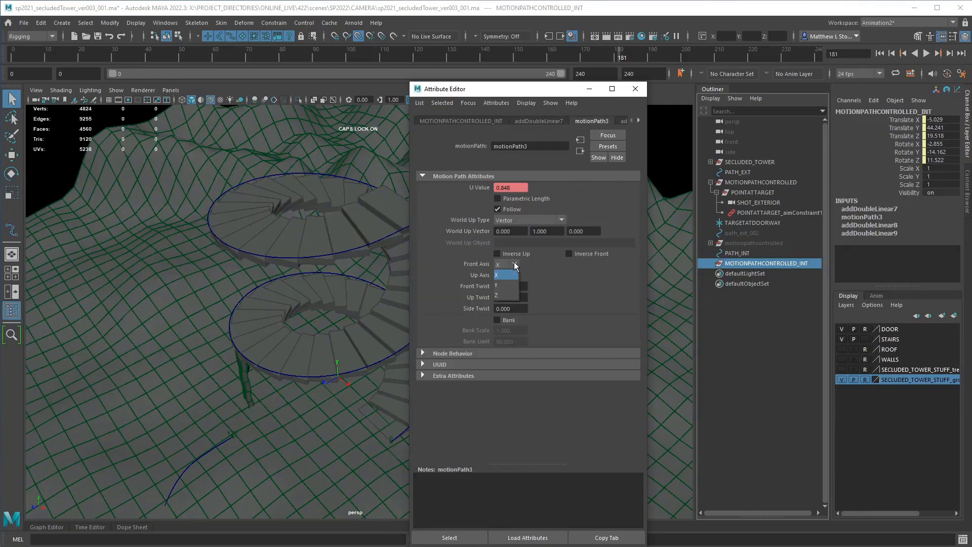
click(505, 302)
click(569, 254)
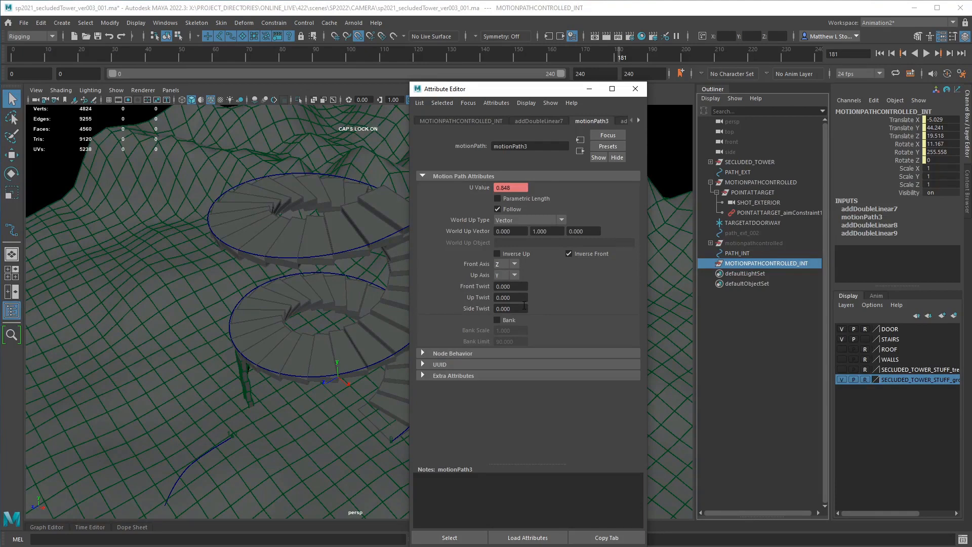
click(641, 91)
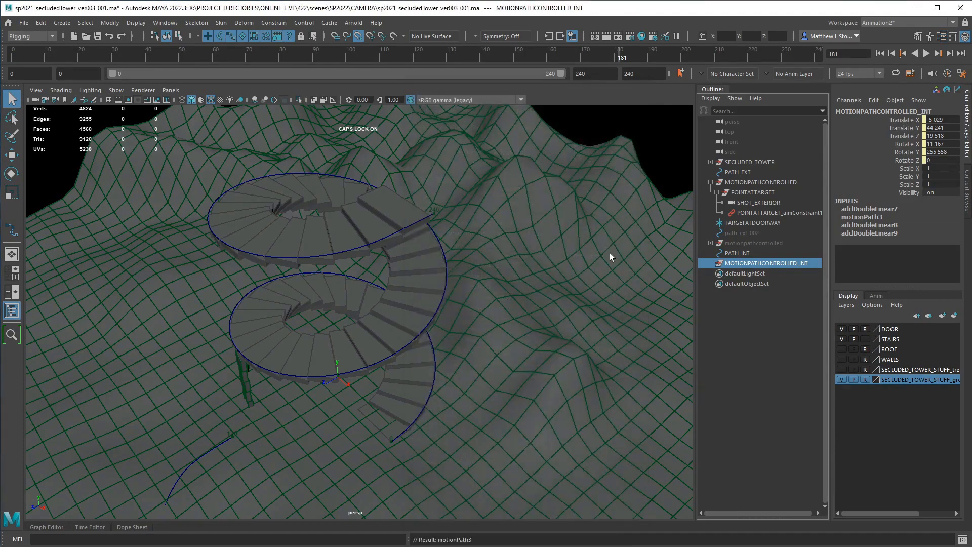
Create another empty group with nothing selected and name it PARENT_CONSTR
alt+drag(610, 253, 470, 317)
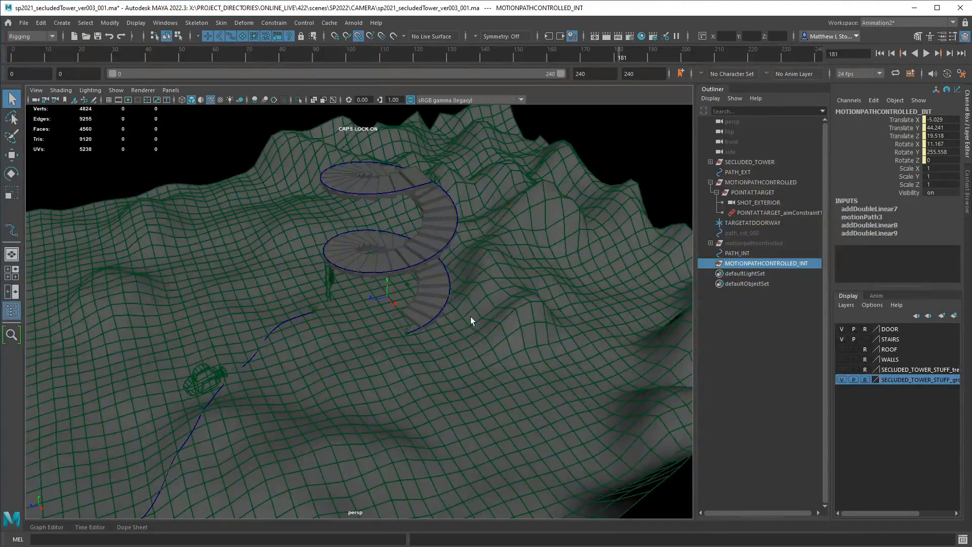
click(741, 252)
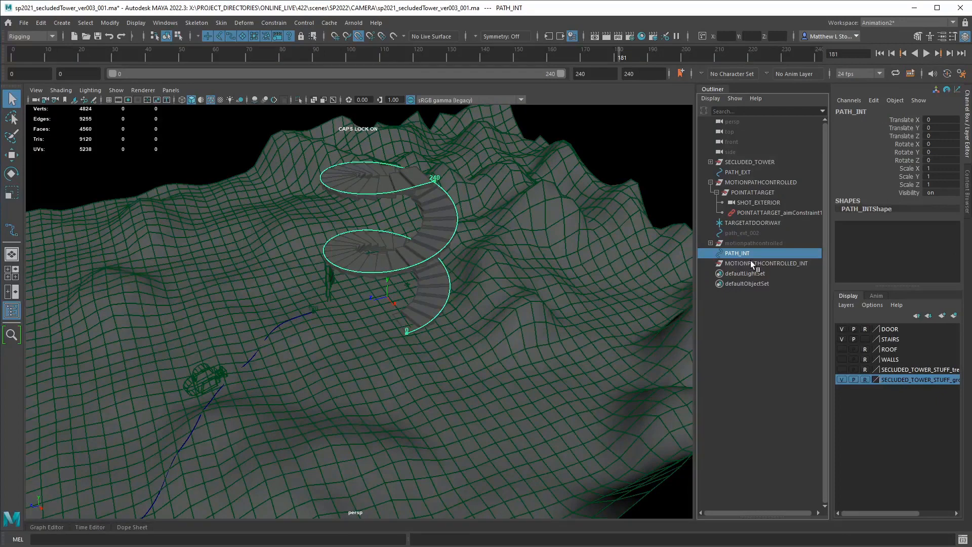
click(760, 332)
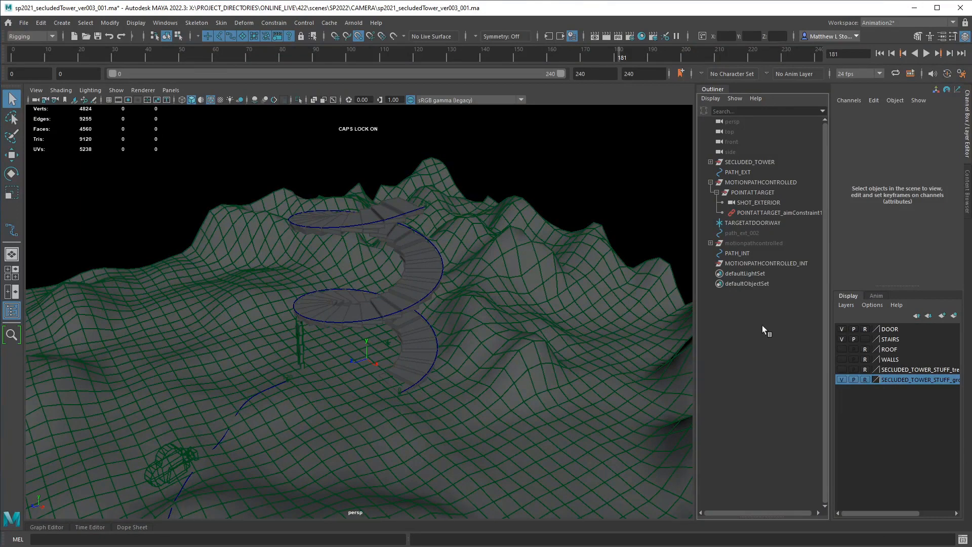
key(ctrl+g)
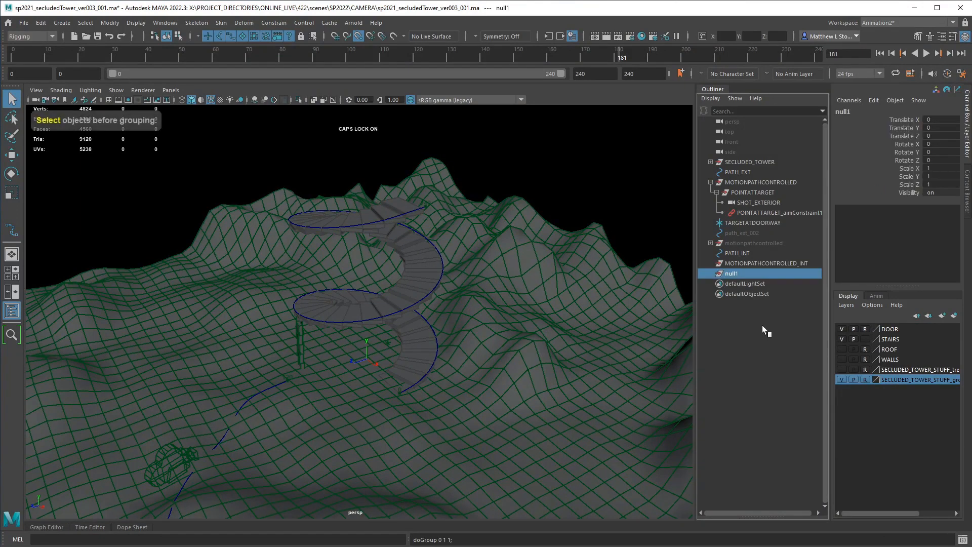
double_click(734, 274)
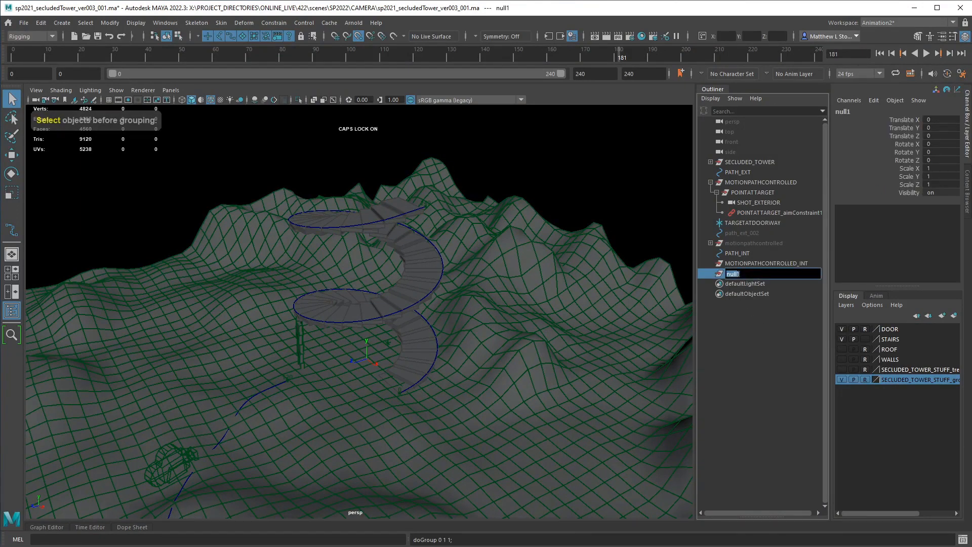
text(PARENT_)
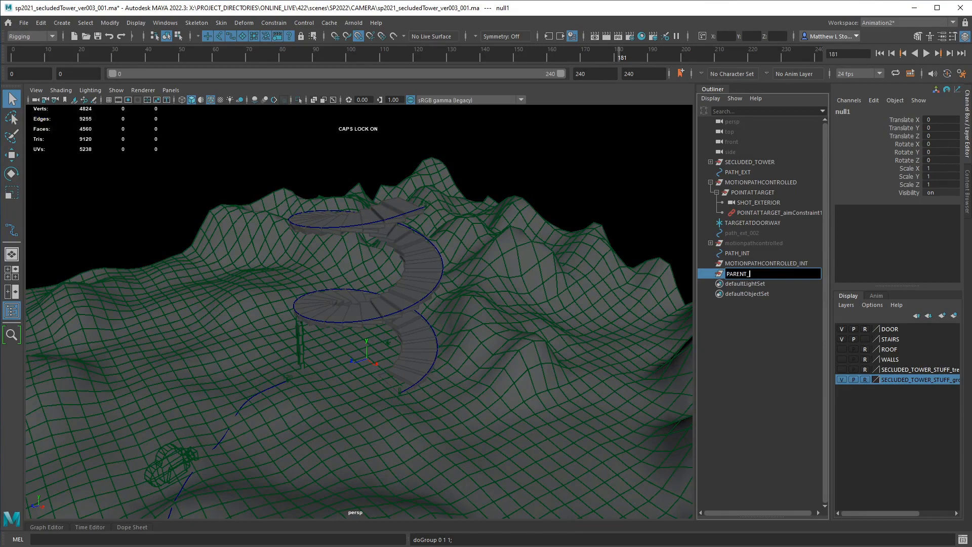
text(CONSTR)
key(Return)
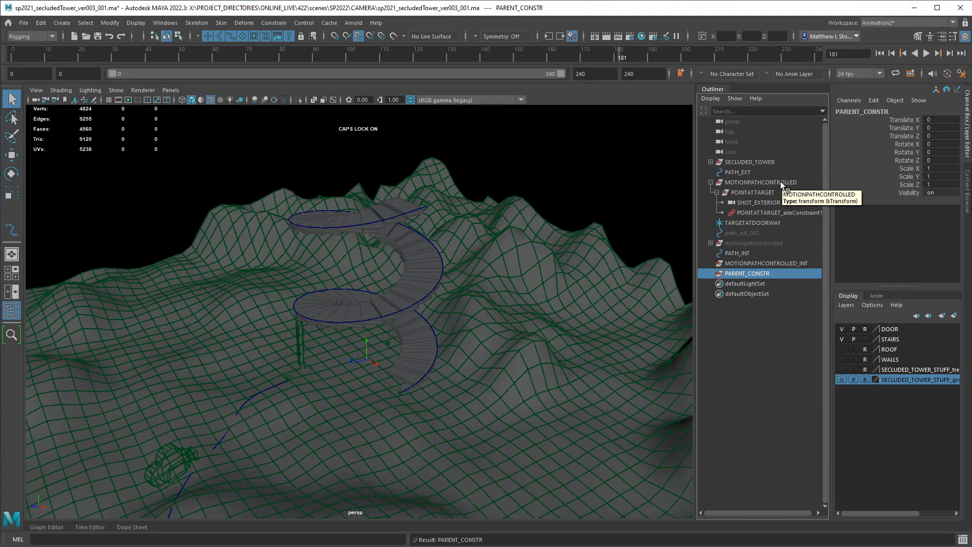
Parent constrain PARENT_CONSTR to both MOTIONPATHCONTROLLED and MOTIONPATHCONTROLLED_INT with Maintain Offset disabled
click(746, 184)
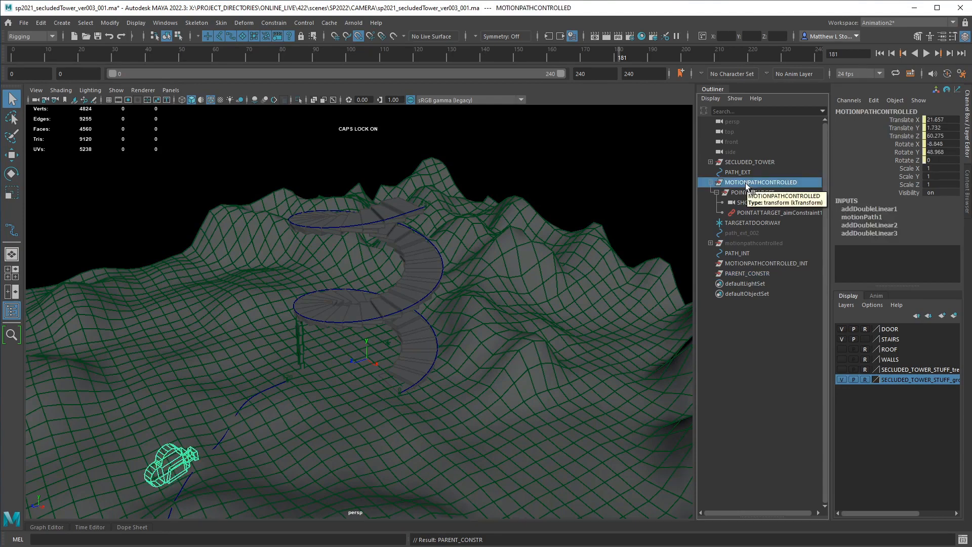
ctrl+click(767, 263)
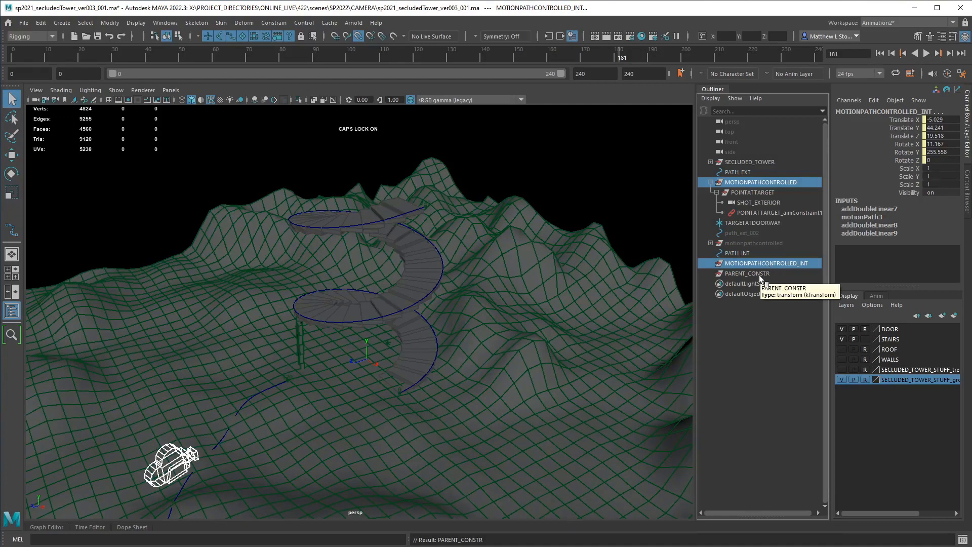
ctrl+click(760, 274)
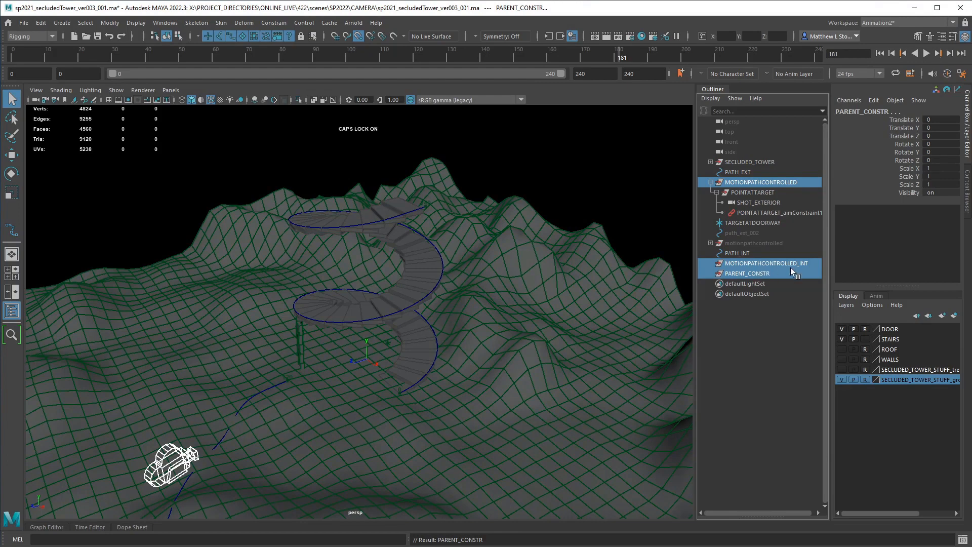
click(283, 24)
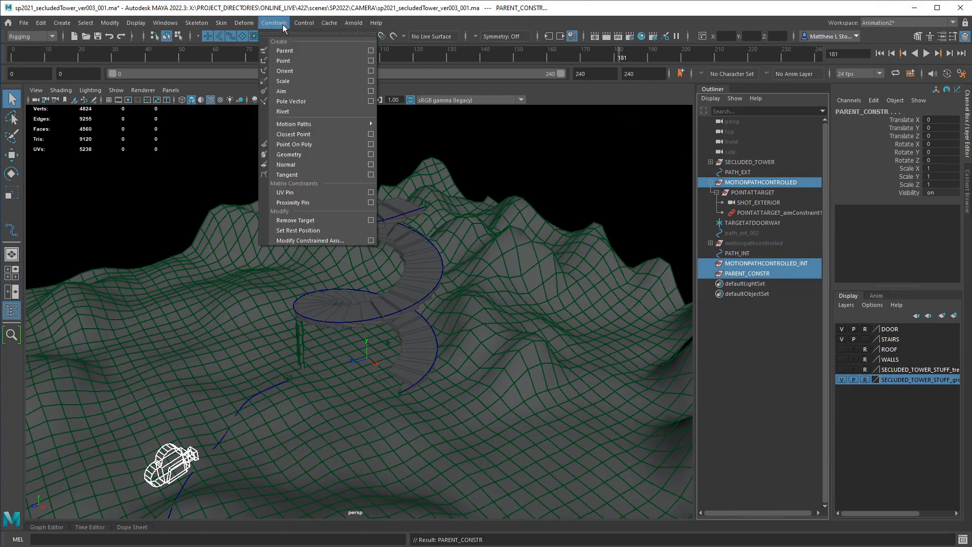
click(371, 51)
drag(591, 77, 466, 126)
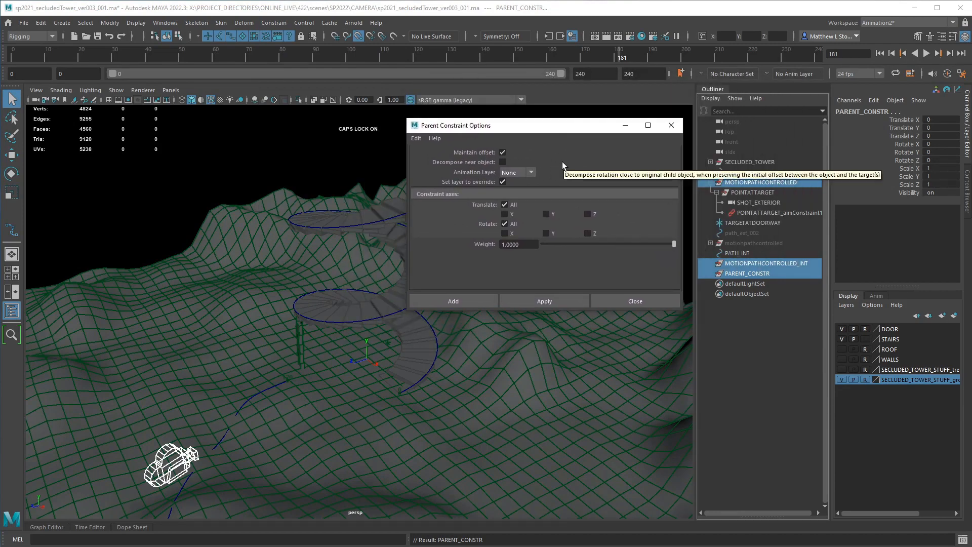
click(504, 153)
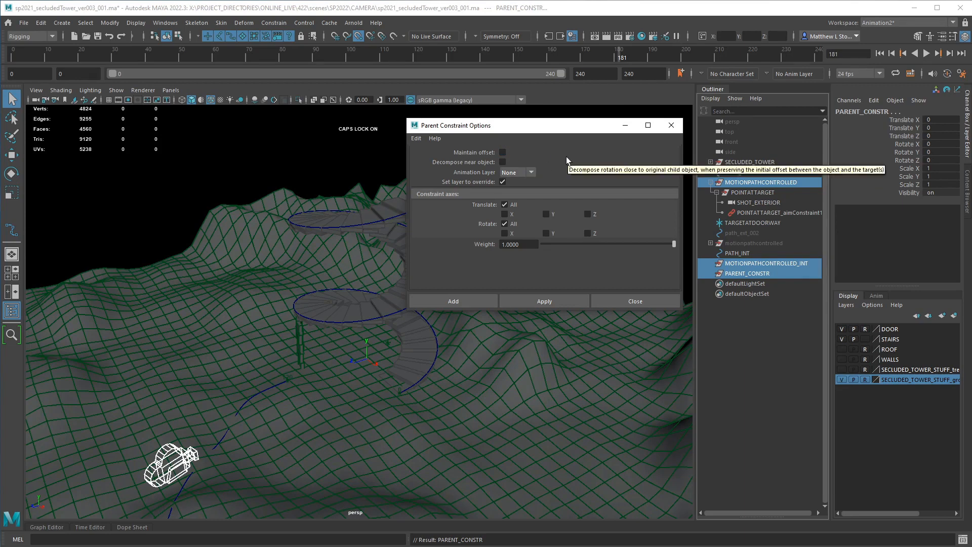
click(564, 300)
click(639, 300)
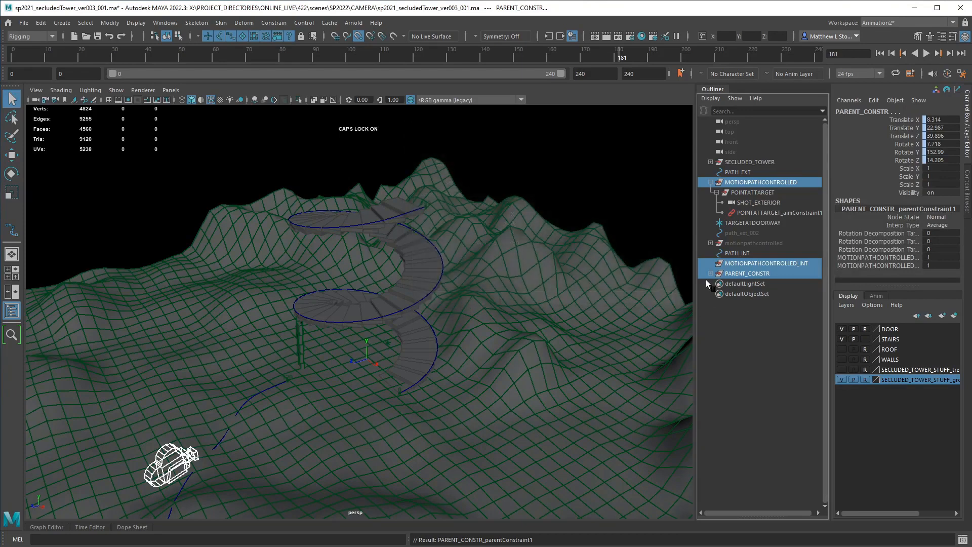
Open the attributes of the parent constraint under PARENT_CONSTR for inspection
click(766, 284)
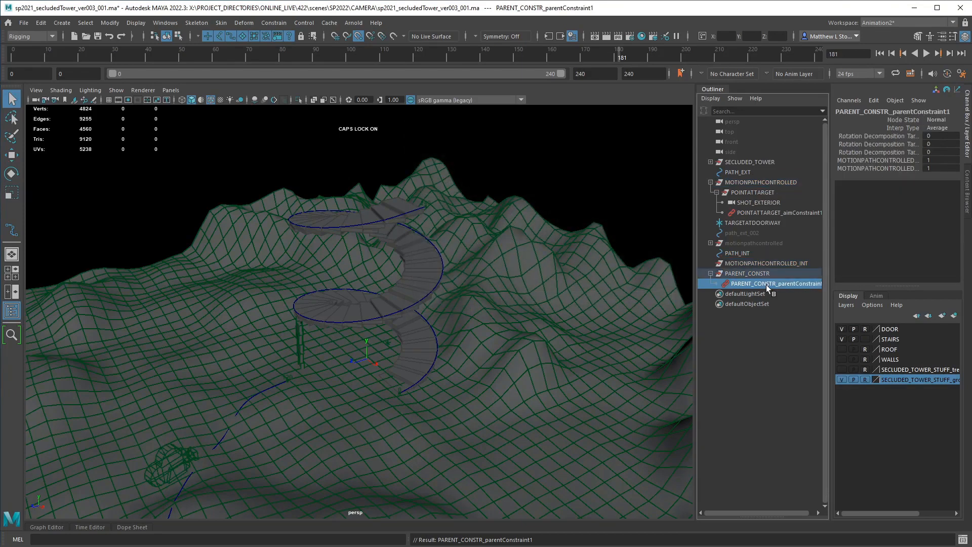
key(ctrl+a)
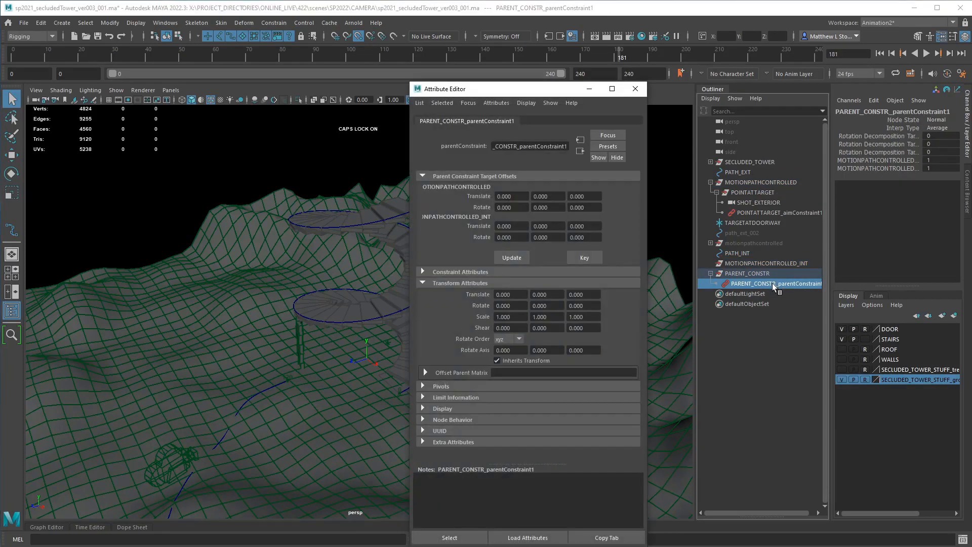
drag(517, 93, 555, 90)
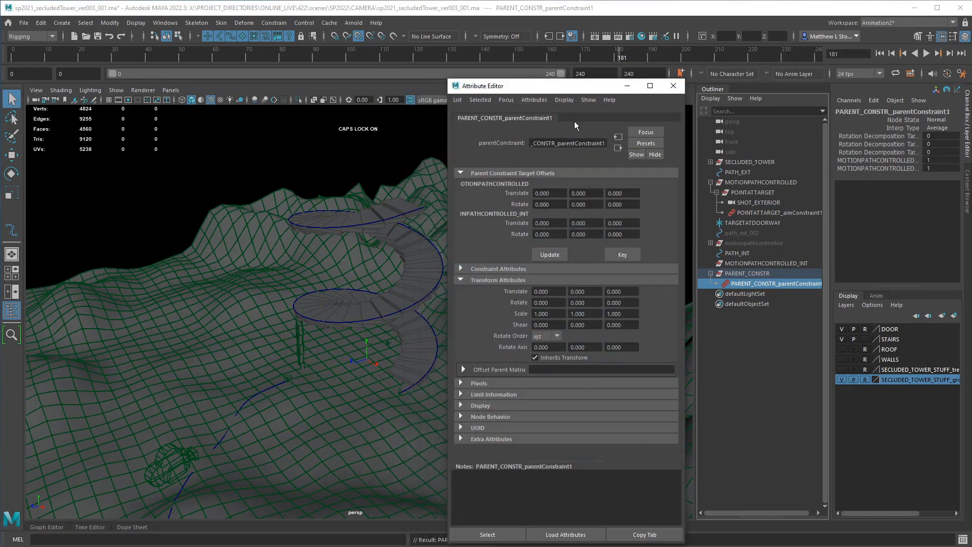
Display the local rotation axes of the PARENT_CONSTR group in the viewport
click(749, 273)
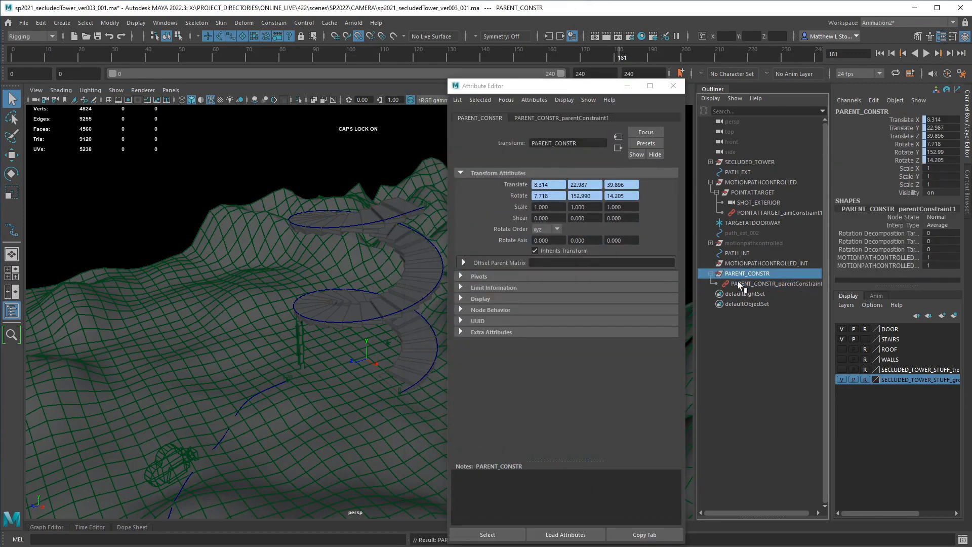
click(139, 24)
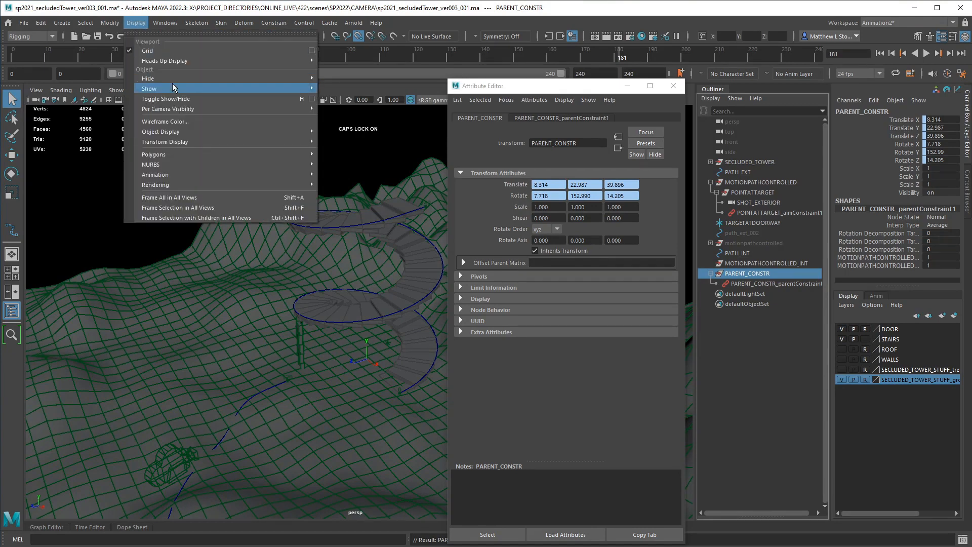
mouse_move(244, 142)
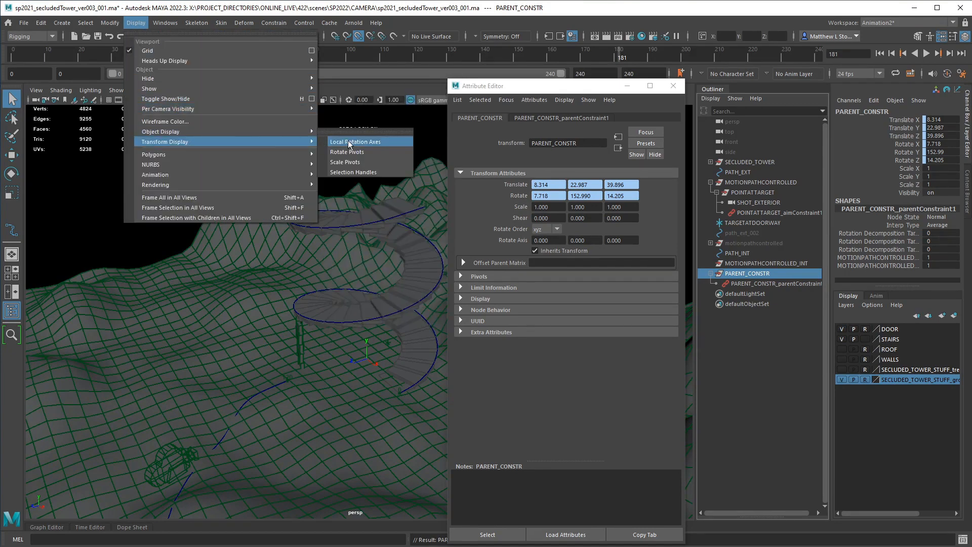
click(376, 143)
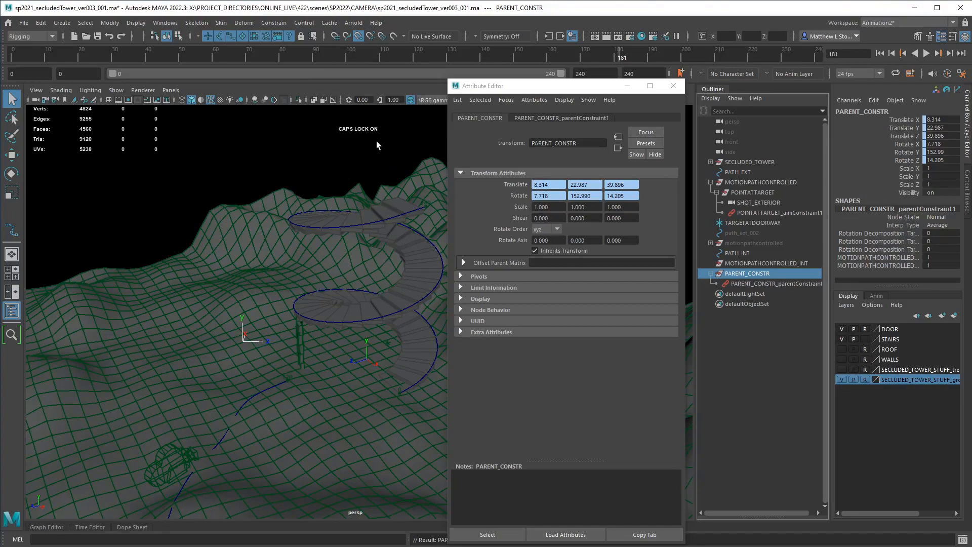
alt+drag(334, 288, 263, 316)
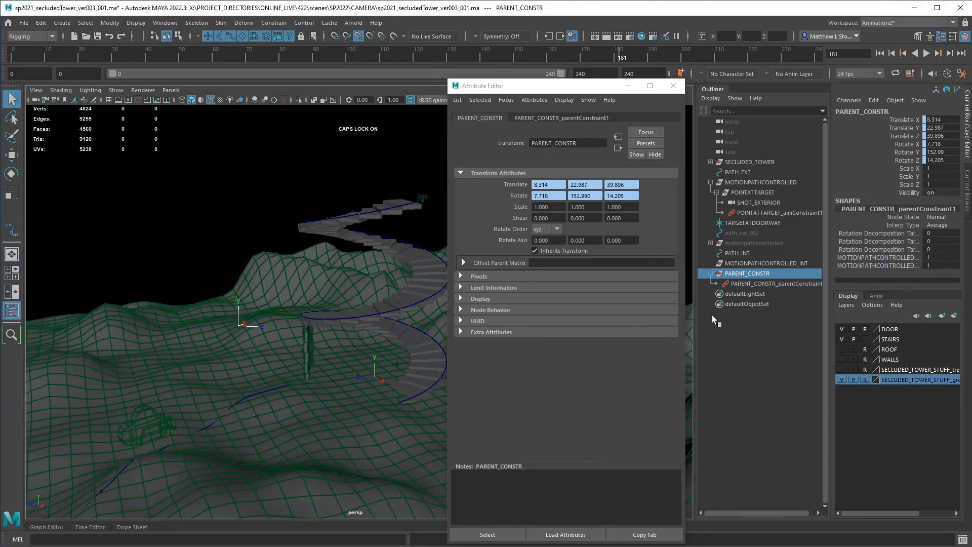
mouse_move(349, 324)
alt+mouse_down()
mouse_move(276, 311)
mouse_move(427, 334)
mouse_move(321, 341)
mouse_move(346, 338)
alt+mouse_up()
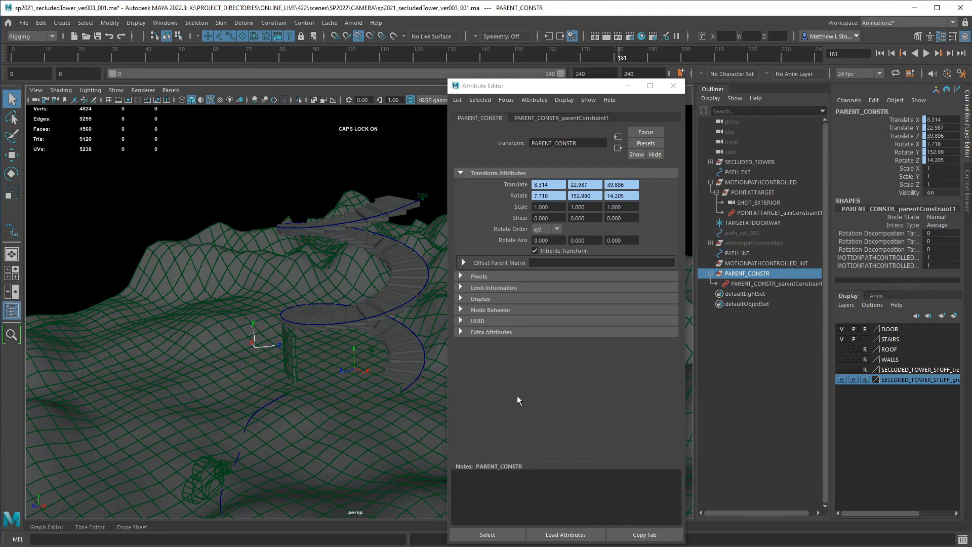
Scrub through the early part of the timeline to check how PARENT_CONSTR travels relative to the two paths
drag(40, 53, 76, 61)
alt+right_drag(321, 300, 145, 290)
alt+drag(145, 290, 223, 231)
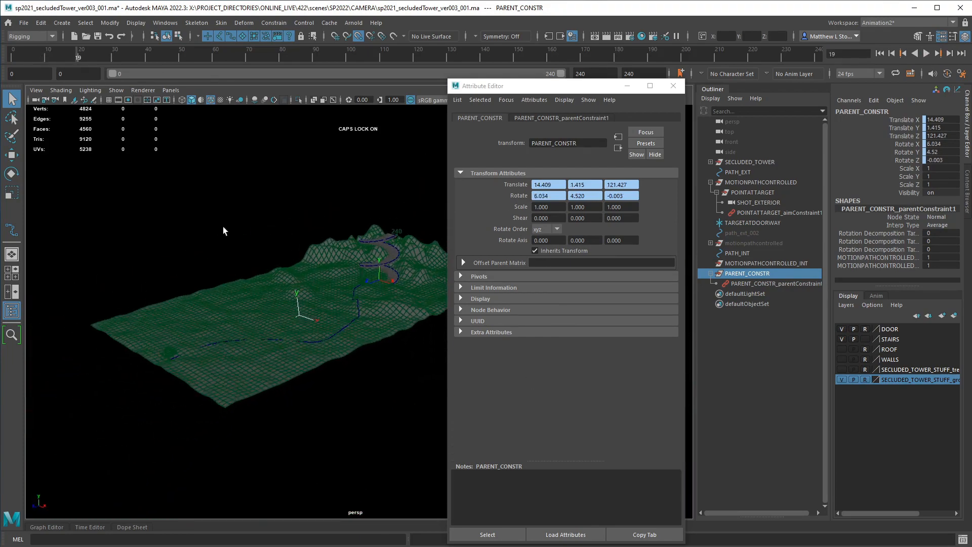
mouse_move(76, 60)
mouse_down()
mouse_move(673, 59)
mouse_move(171, 60)
mouse_up()
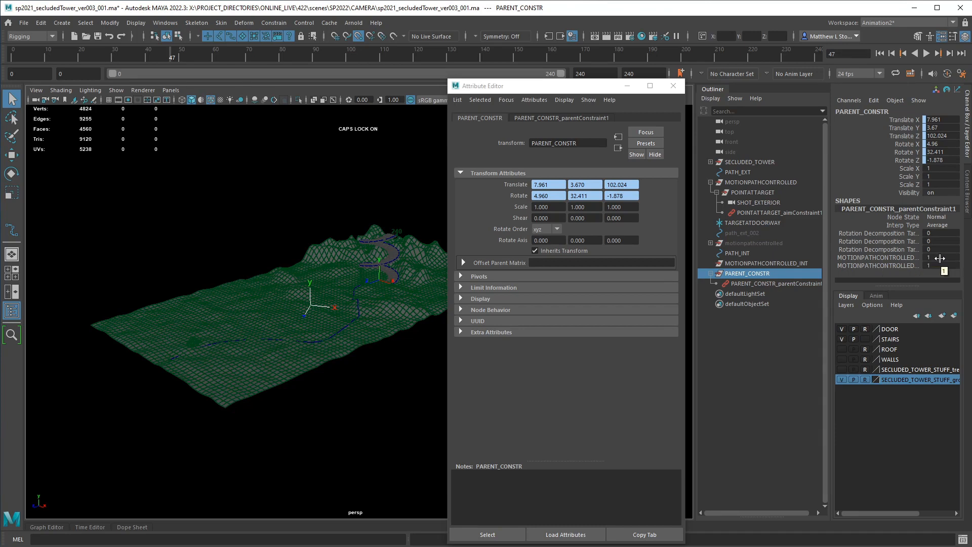
Set the MOTIONPATHCONTROLLED_INT W1 weight to 0 on PARENT_CONSTR's parent constraint, widening the channel area to read the full weight names
click(899, 258)
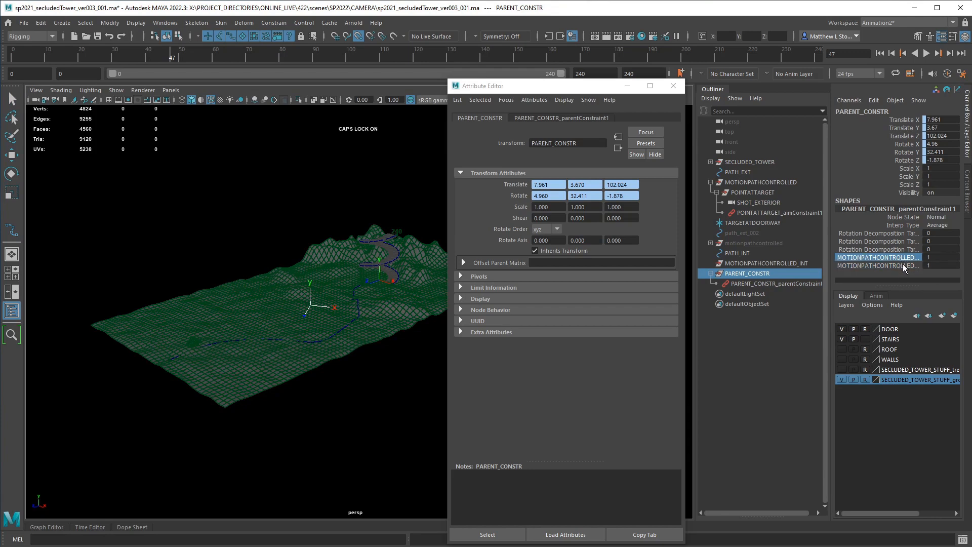
click(905, 266)
drag(830, 254, 787, 254)
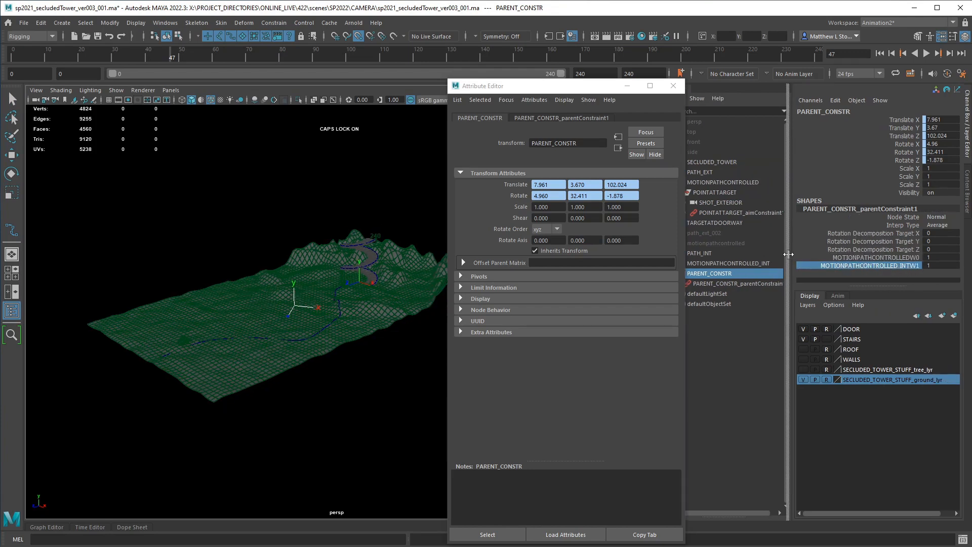
click(913, 260)
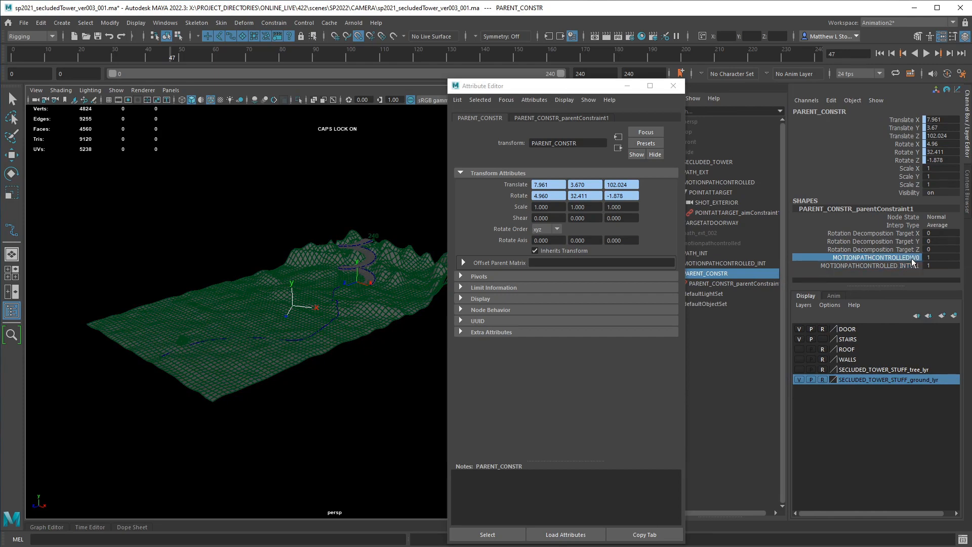
double_click(939, 258)
double_click(941, 265)
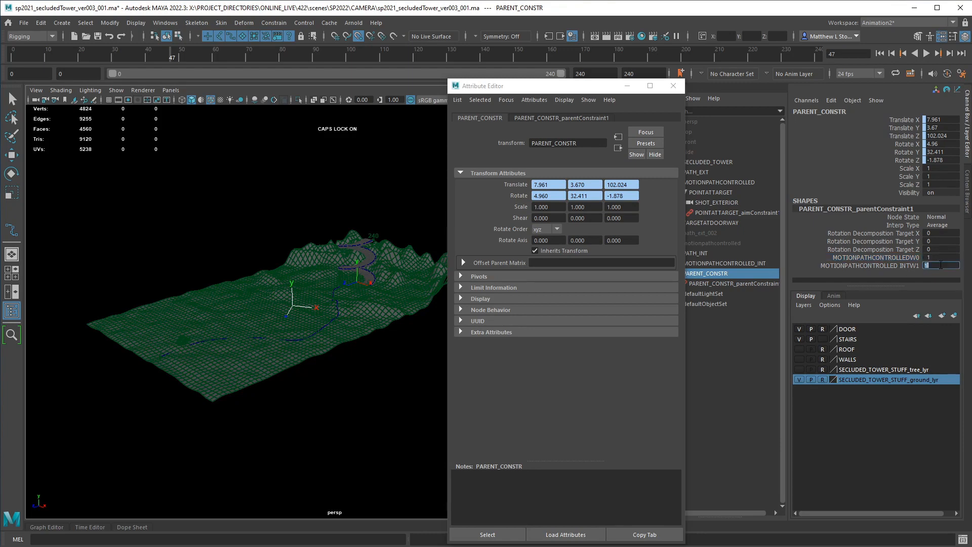
text(0)
key(Return)
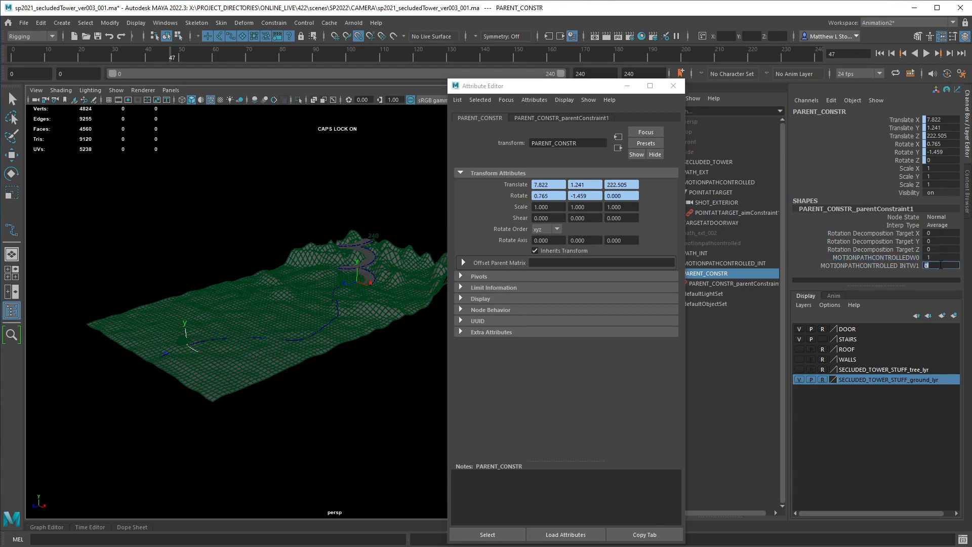
click(909, 273)
Play the animation in the perspective view to check that PARENT_CONSTR follows the exterior path
alt+right_drag(231, 316, 308, 317)
alt+middle_drag(308, 317, 319, 322)
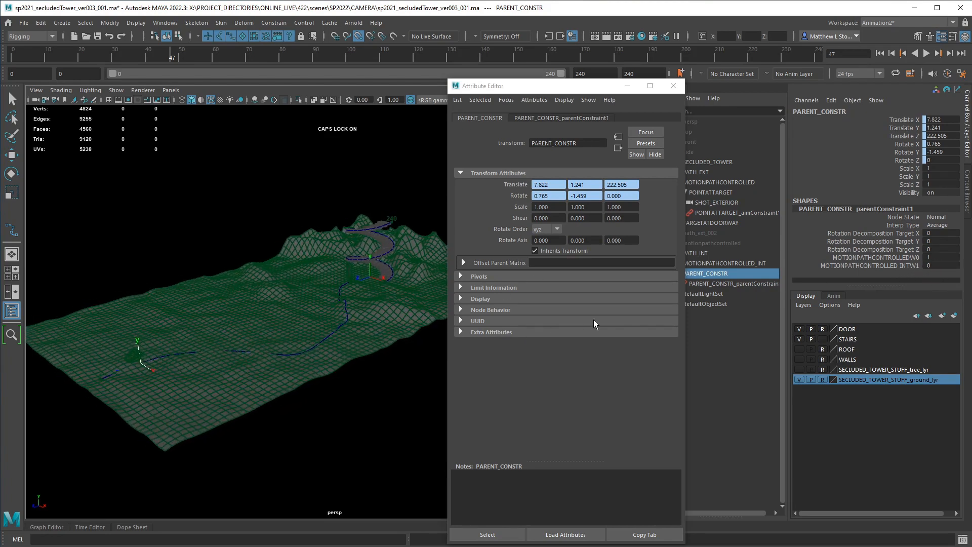
click(30, 62)
key(alt+v)
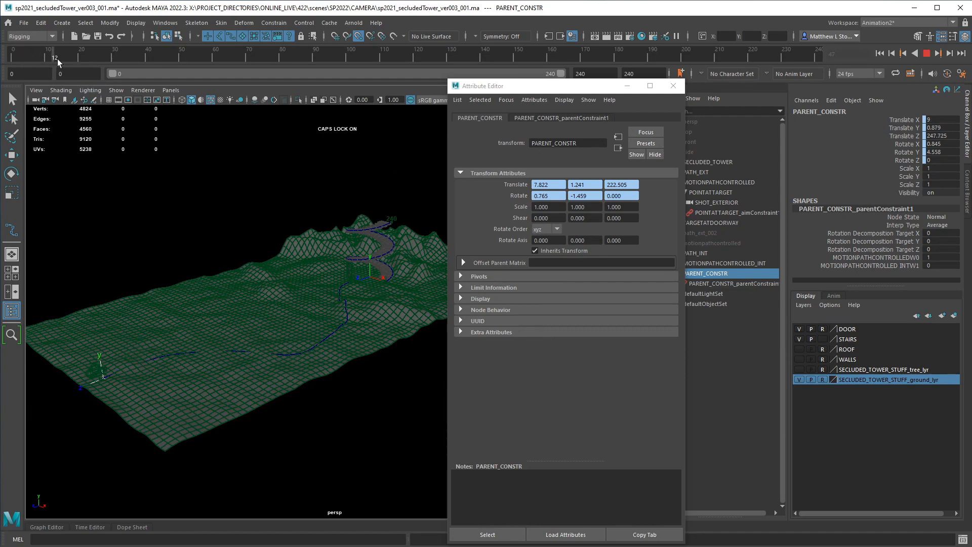
key(alt+v)
alt+right_drag(278, 218, 215, 362)
click(296, 61)
key(alt+v)
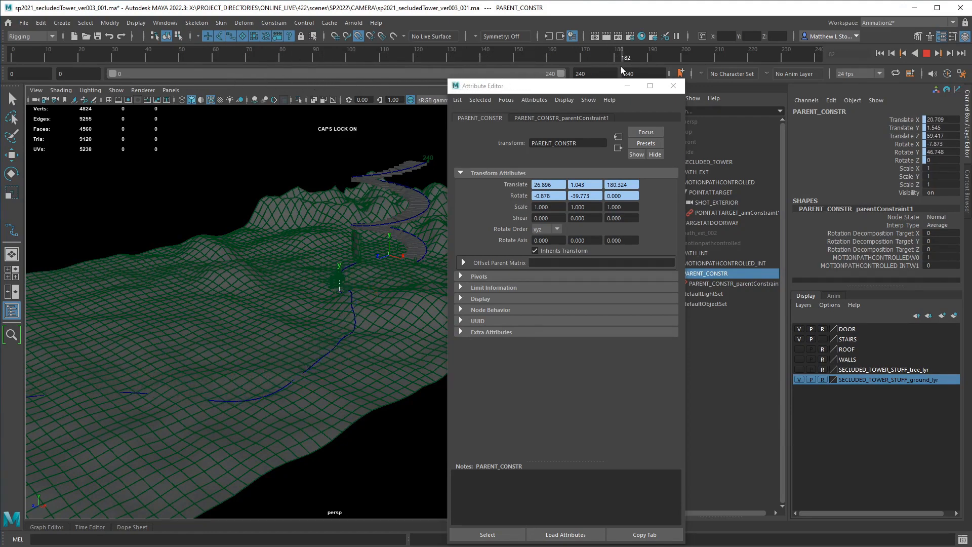
key(Escape)
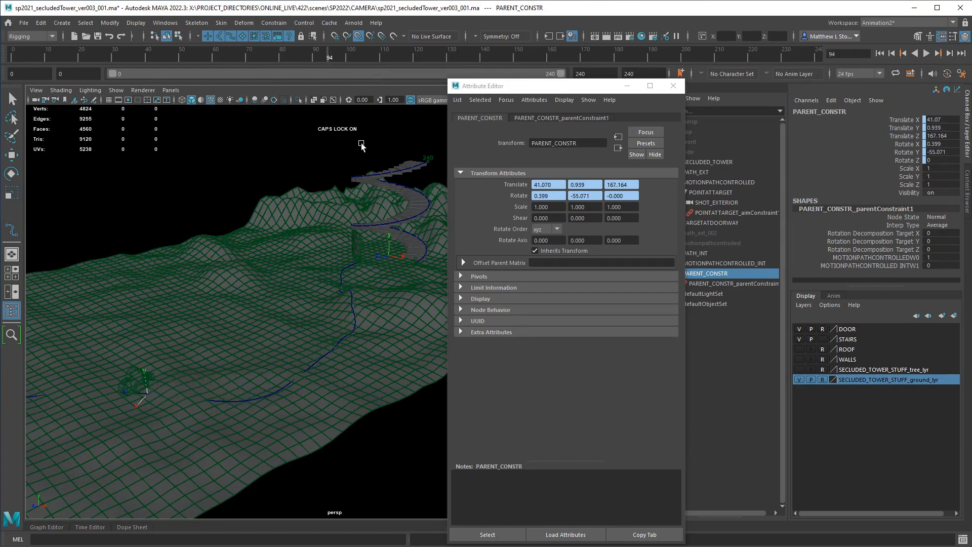
Play the shot through the SHOT_EXTERIOR camera beside the perspective view, and close the Attribute Editor
key(space)
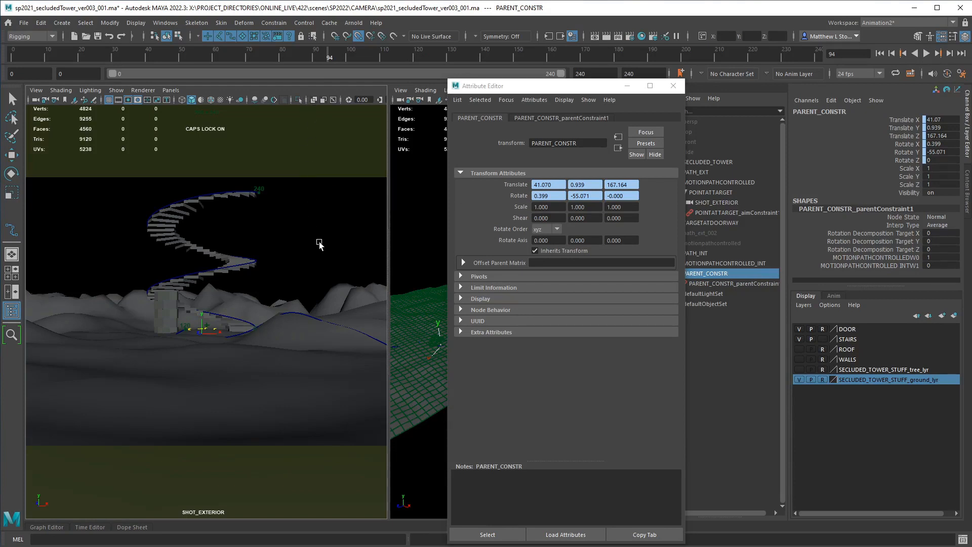
key(alt+v)
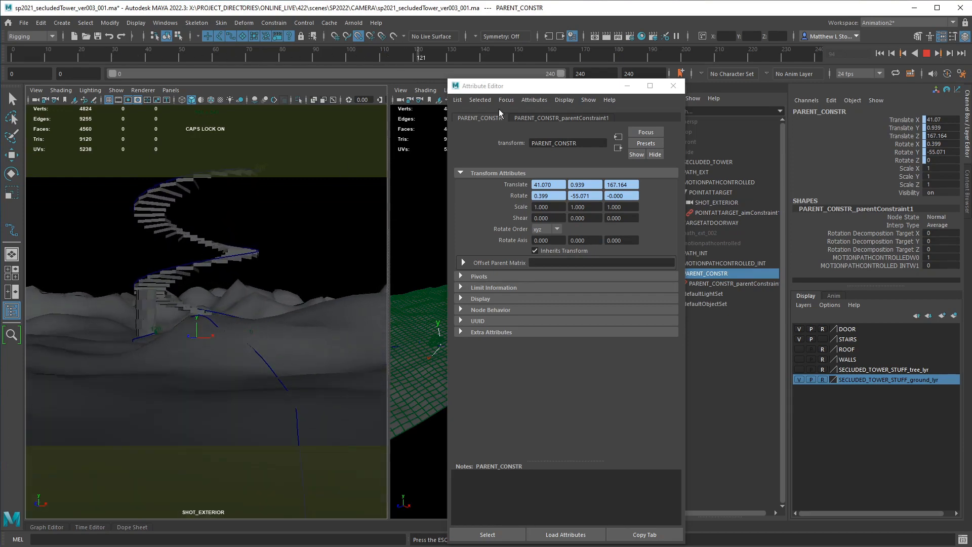
drag(513, 92, 397, 87)
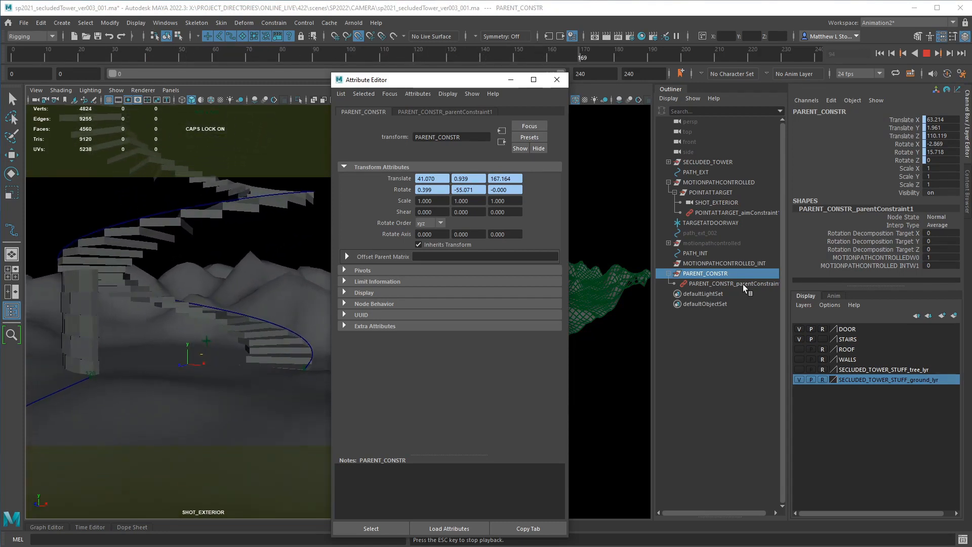
click(557, 80)
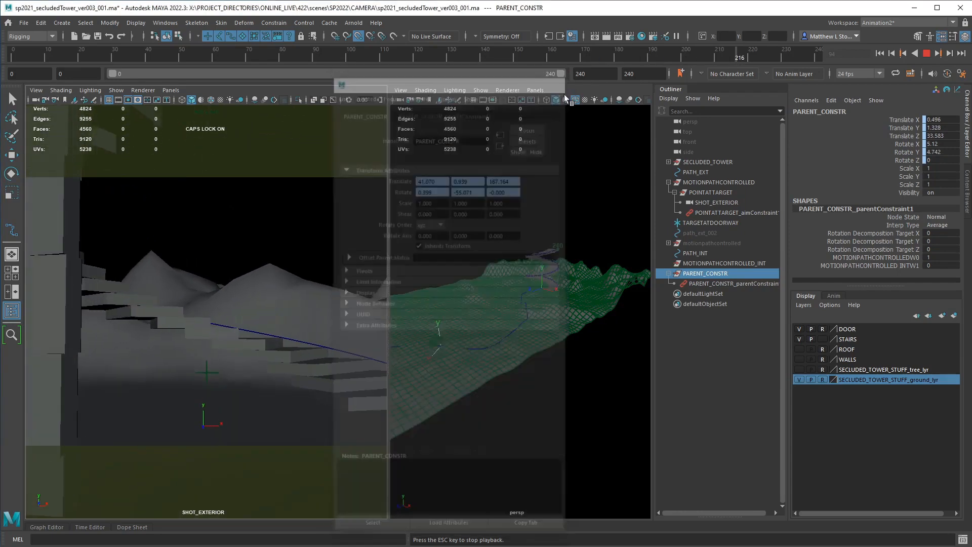
key(Escape)
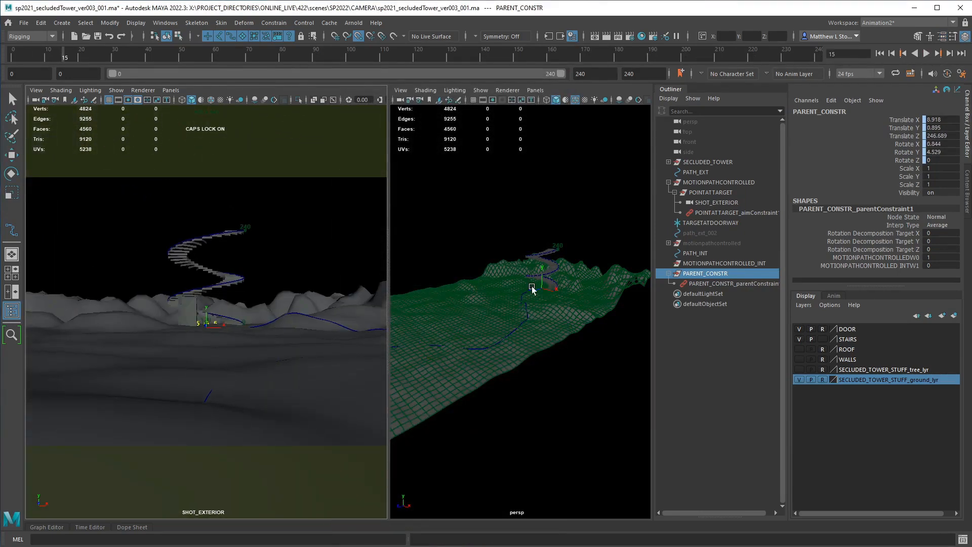
Open the Graph Editor beneath a full perspective view and inspect MOTIONPATHCONTROLLED's U Value curve, selecting its start and end keys
key(space)
alt+right_drag(549, 319, 385, 297)
alt+middle_drag(385, 297, 504, 317)
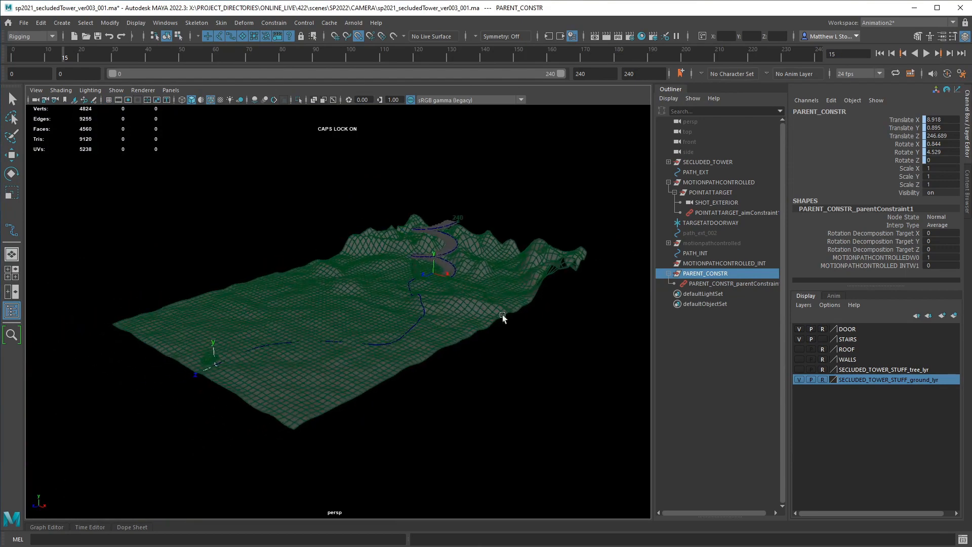
alt+drag(504, 317, 472, 324)
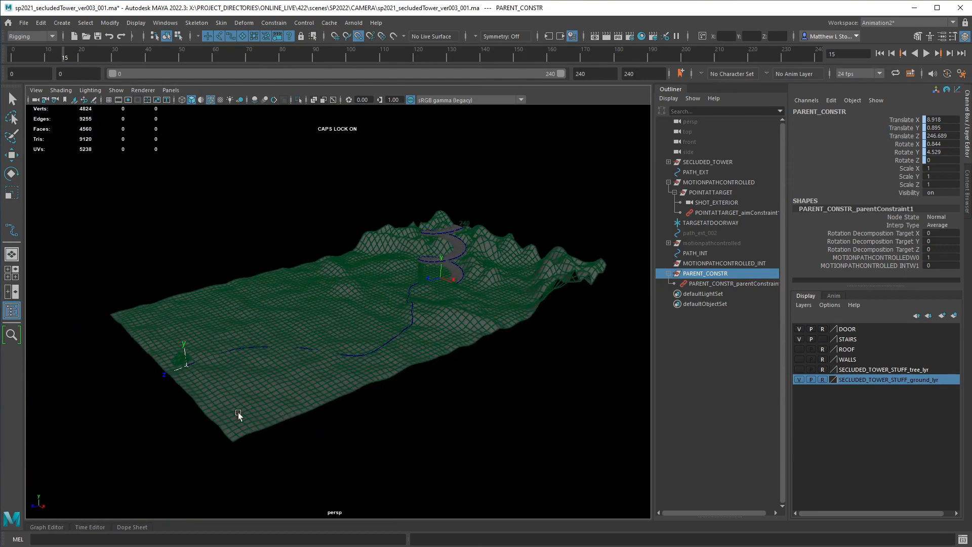
click(45, 527)
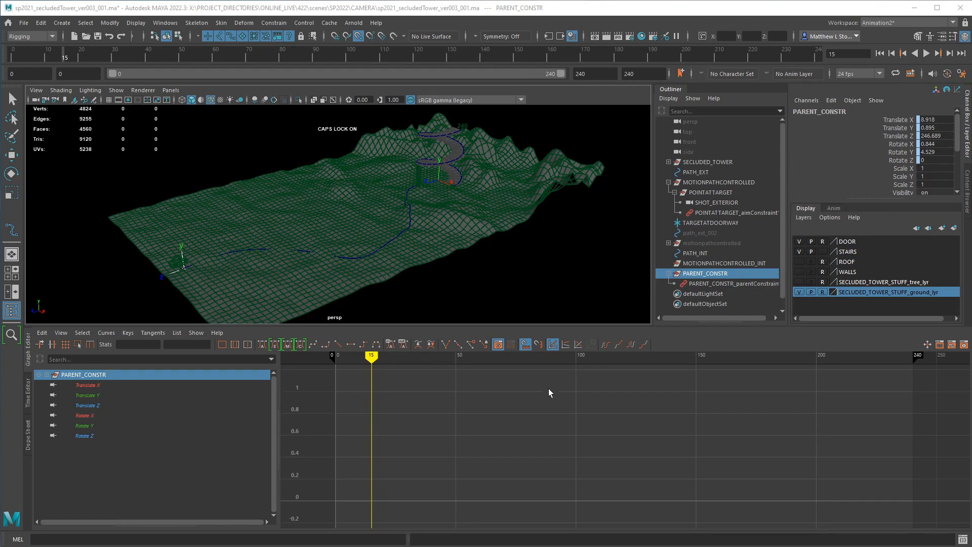
click(719, 183)
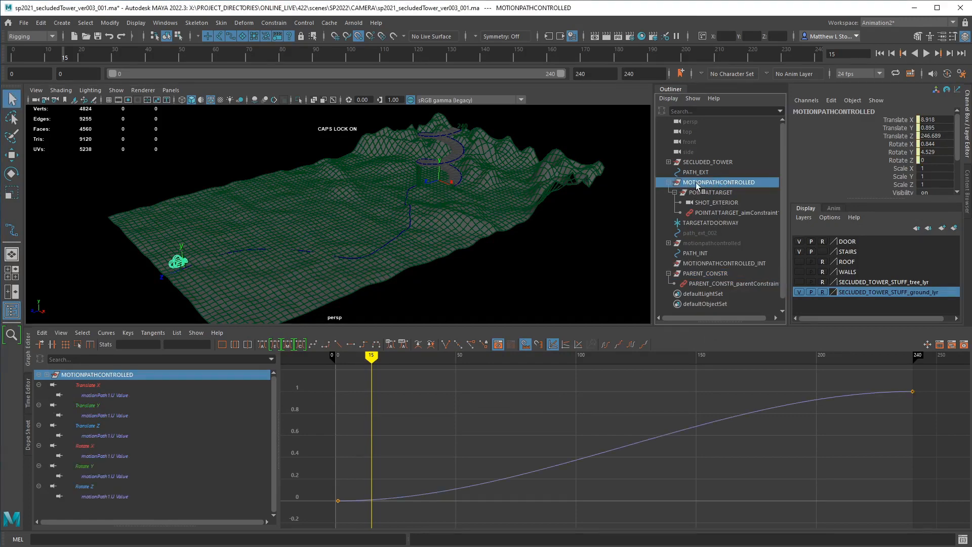
drag(665, 386, 685, 460)
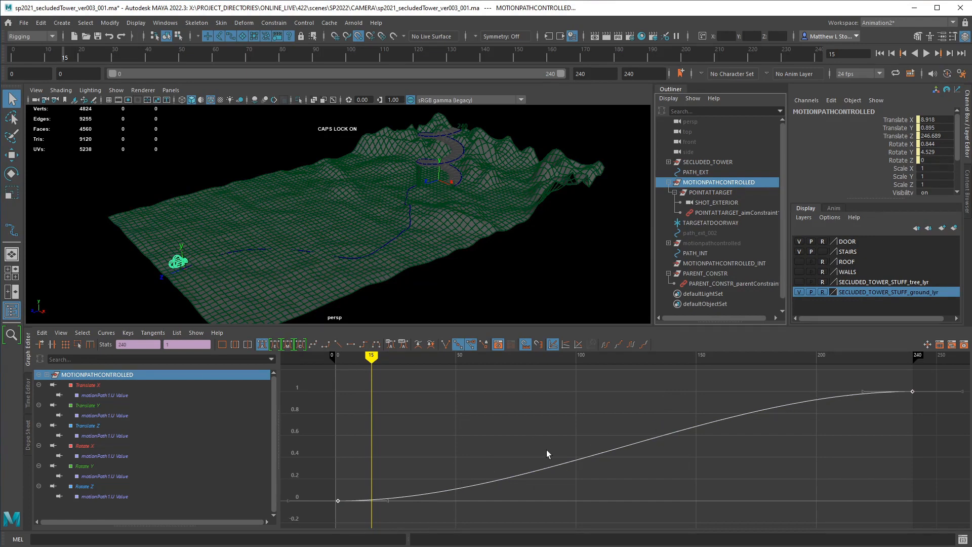
drag(328, 488, 351, 511)
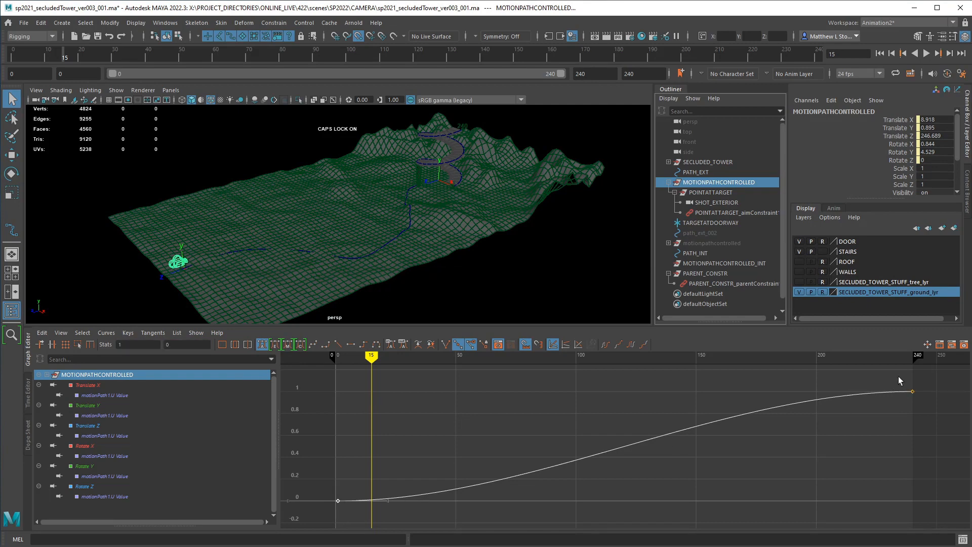
drag(923, 405, 923, 405)
alt+right_drag(874, 436, 852, 437)
alt+middle_drag(851, 437, 675, 441)
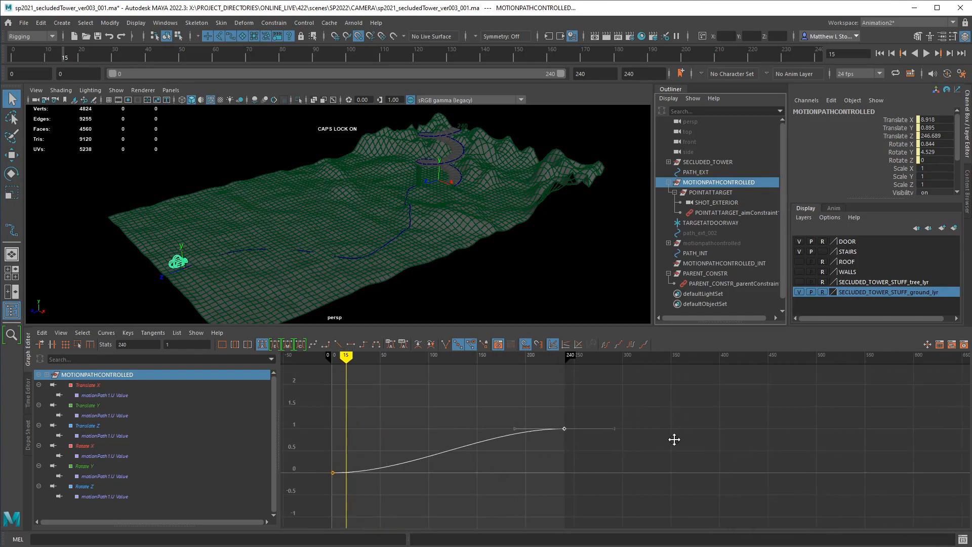
Extend both the playback range end and the animation end to frame 480
drag(568, 357, 793, 357)
click(594, 73)
drag(594, 74, 574, 75)
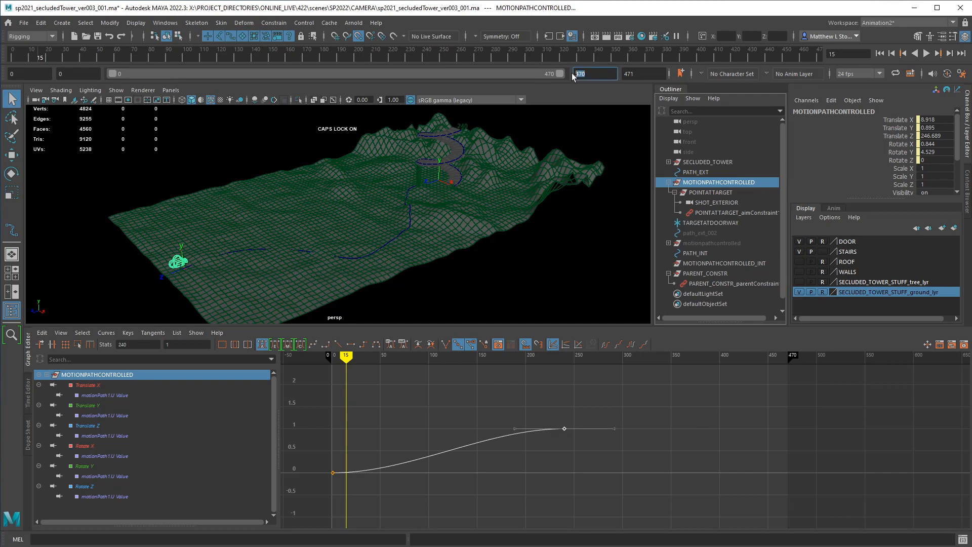
text(480)
key(Tab)
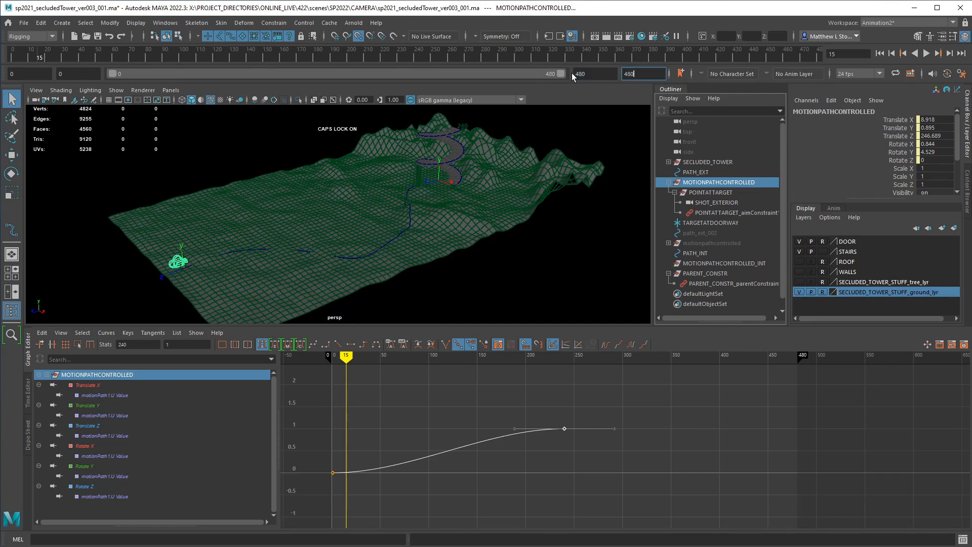
key(shift+Tab)
mouse_move(612, 406)
alt+right_down()
mouse_move(578, 406)
mouse_move(599, 406)
alt+right_up()
alt+middle_drag(598, 405, 629, 406)
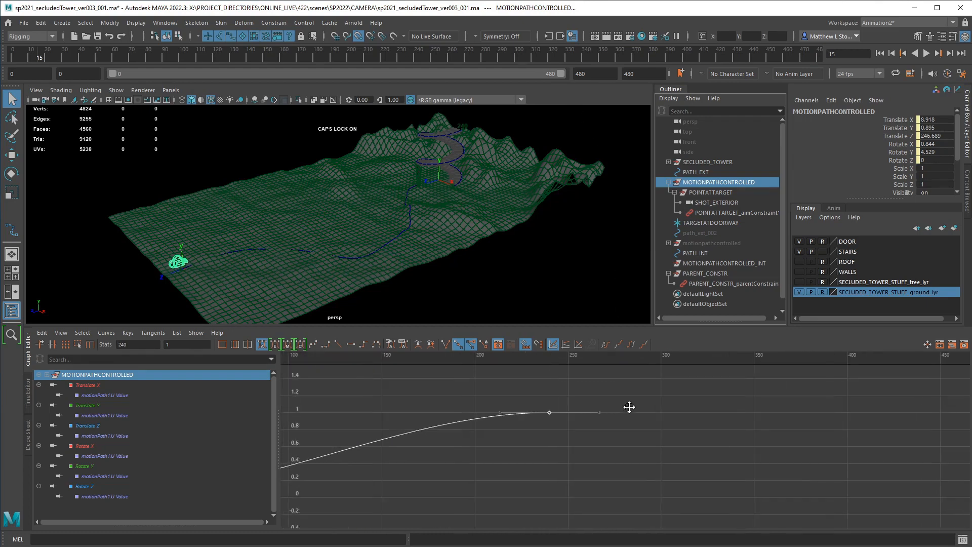
Shift both U Value keys of MOTIONPATHCONTROLLED_INT 240 frames later, so its curve runs from frame 240 to 480
alt+right_drag(630, 406, 641, 397)
alt+middle_drag(641, 398, 603, 401)
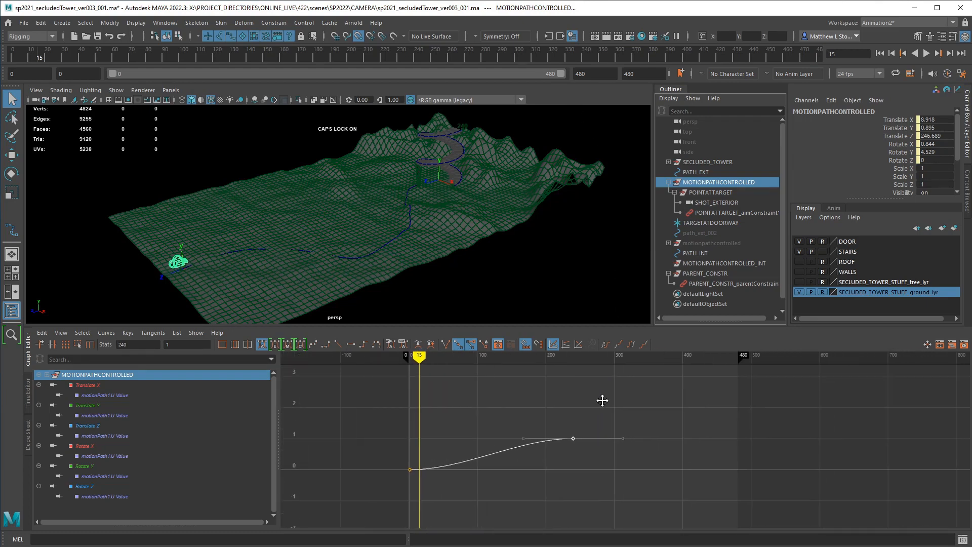
click(704, 262)
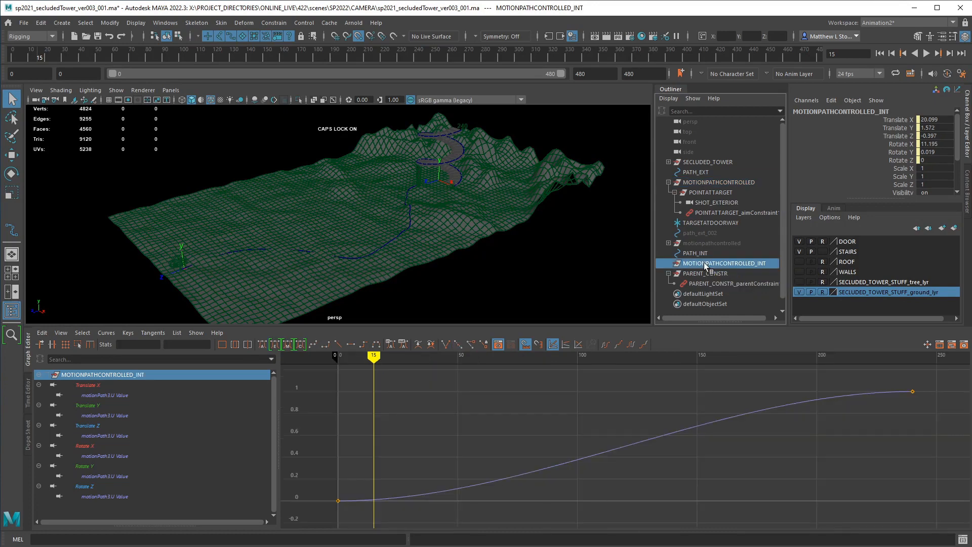
alt+right_drag(753, 390, 482, 461)
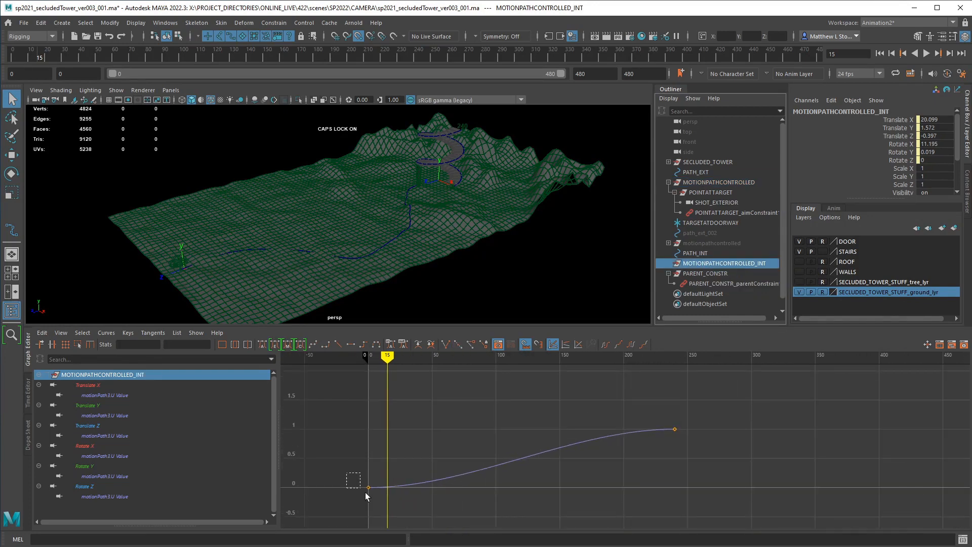
drag(366, 493, 366, 493)
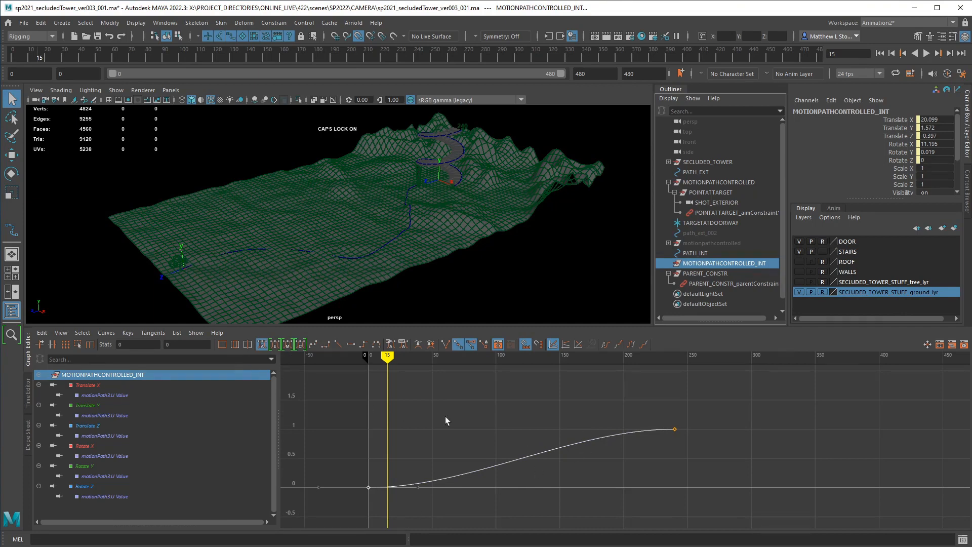
drag(640, 399, 708, 445)
drag(369, 412, 690, 494)
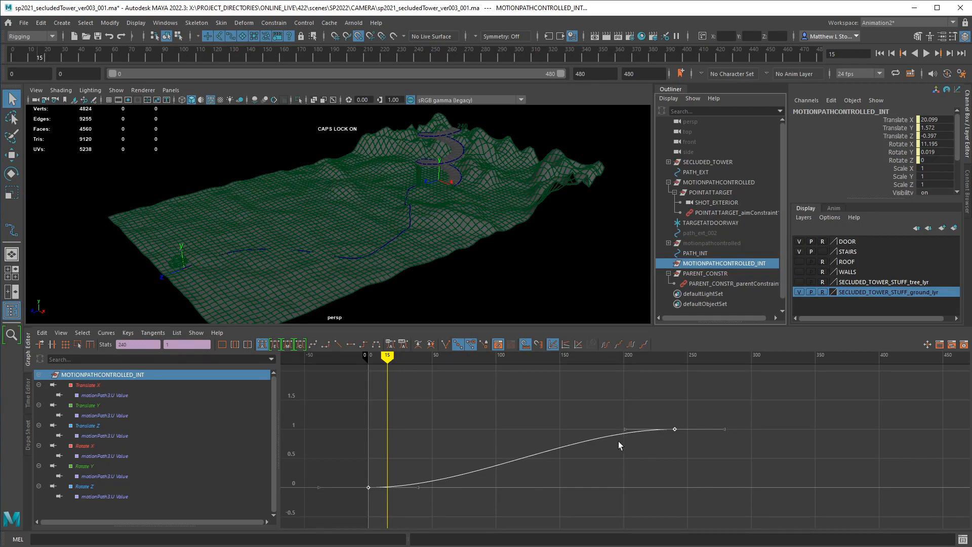
click(147, 343)
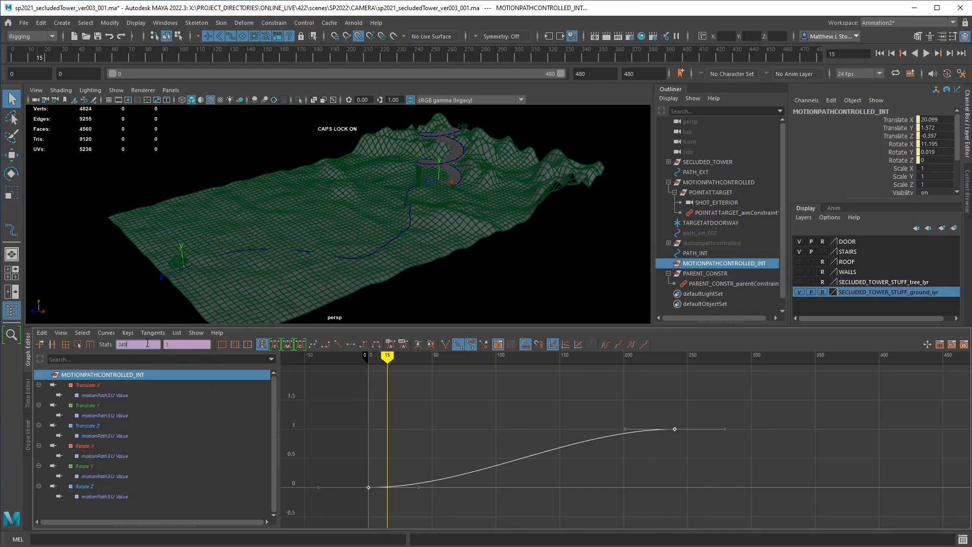
double_click(148, 345)
text(-=)
text(240)
key(Return)
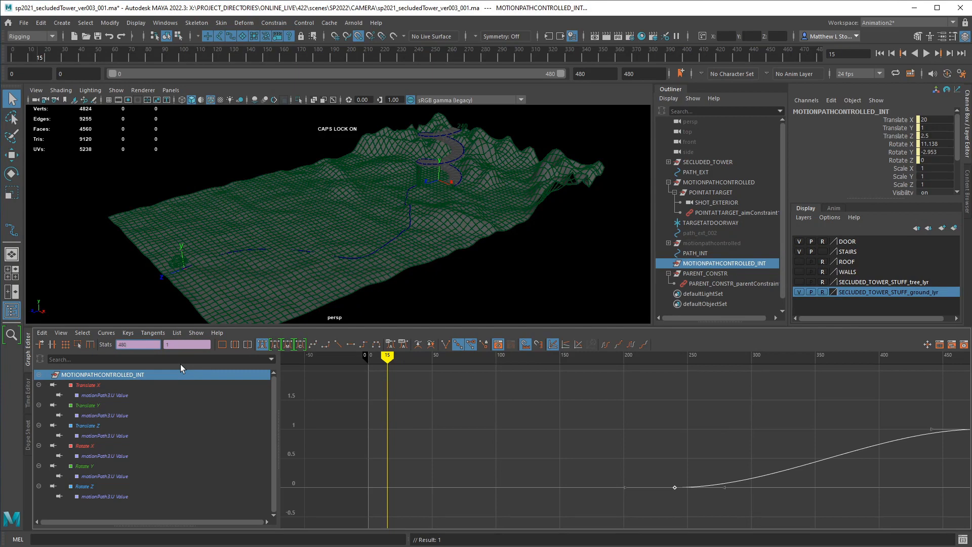
key(a)
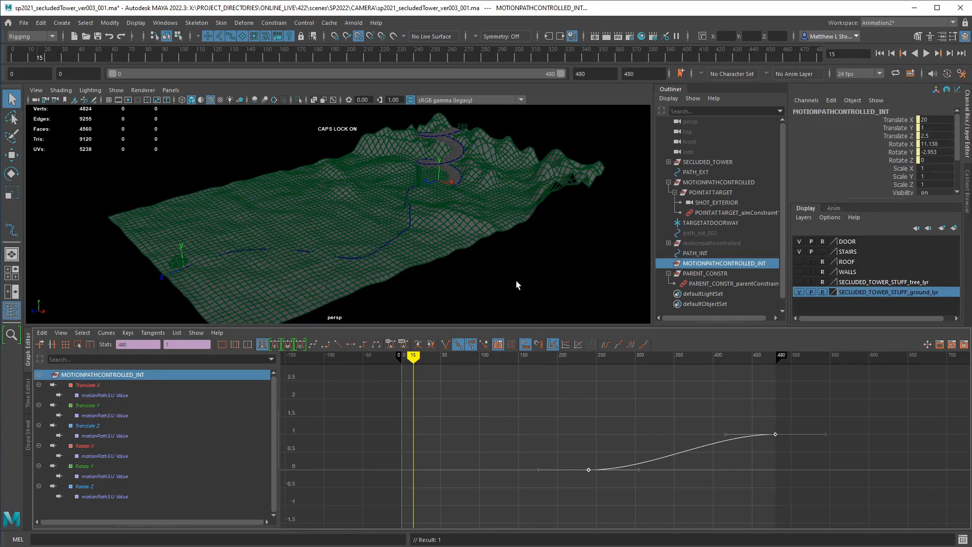
Display the exterior and interior motion-path curves together and scrub through both frame ranges to compare their timing
ctrl+click(728, 183)
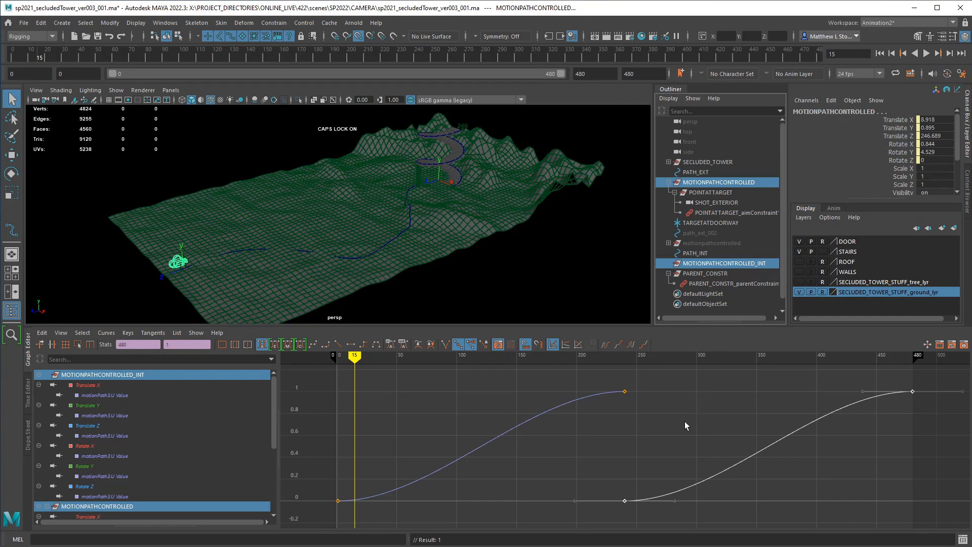
drag(493, 445, 498, 450)
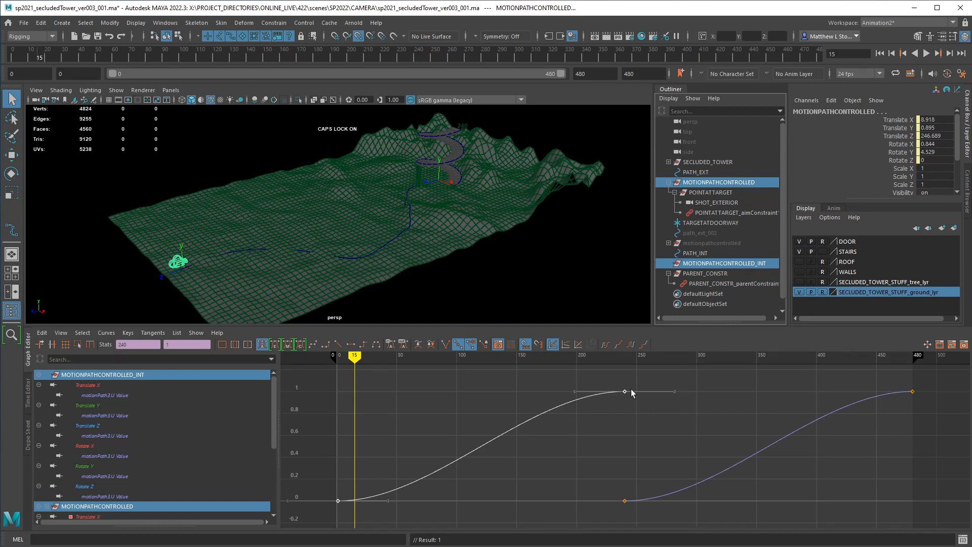
drag(363, 362, 610, 360)
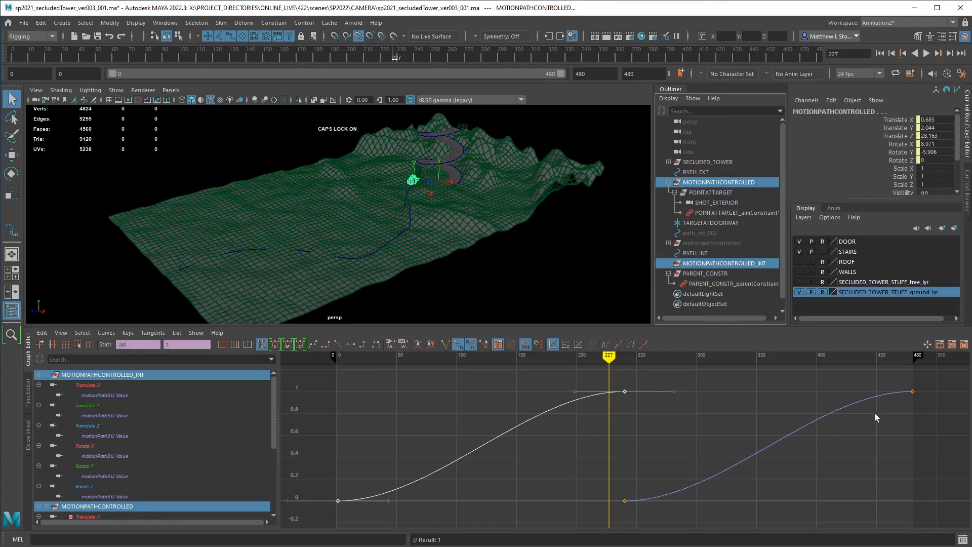
mouse_move(612, 360)
mouse_down()
mouse_move(862, 360)
mouse_move(746, 367)
mouse_up()
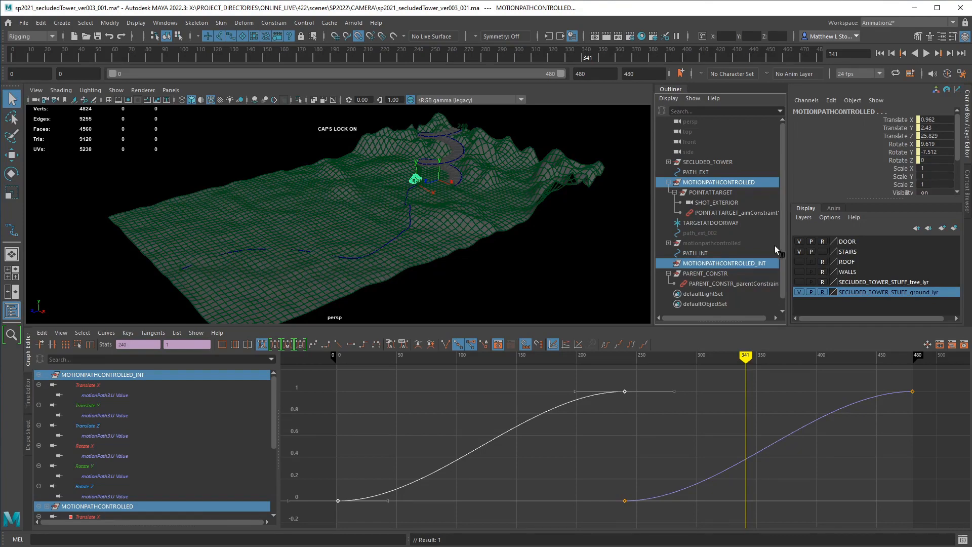
Key both target weights of PARENT_CONSTR_parentConstraint1 at frame 239, with the exterior weight at 1 and the interior weight at 0
click(737, 284)
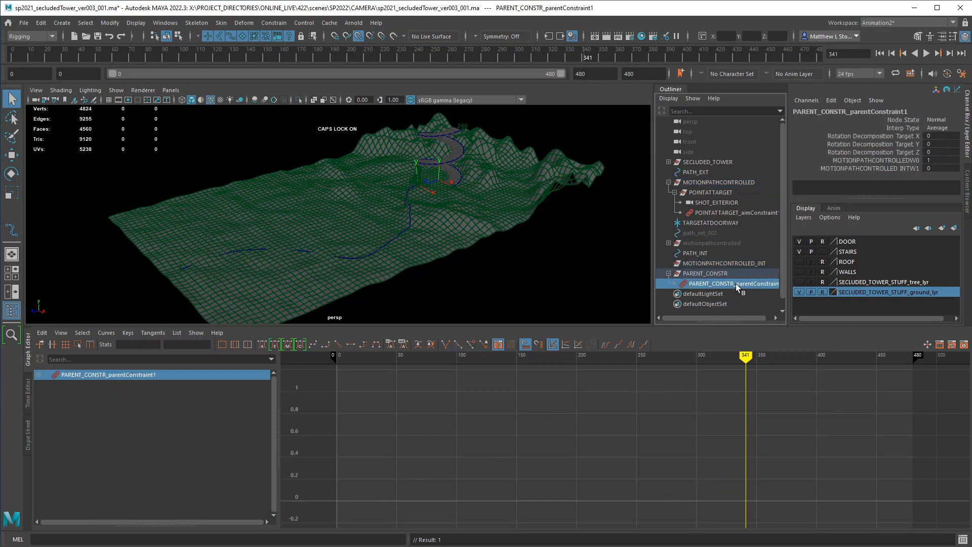
drag(747, 364, 621, 363)
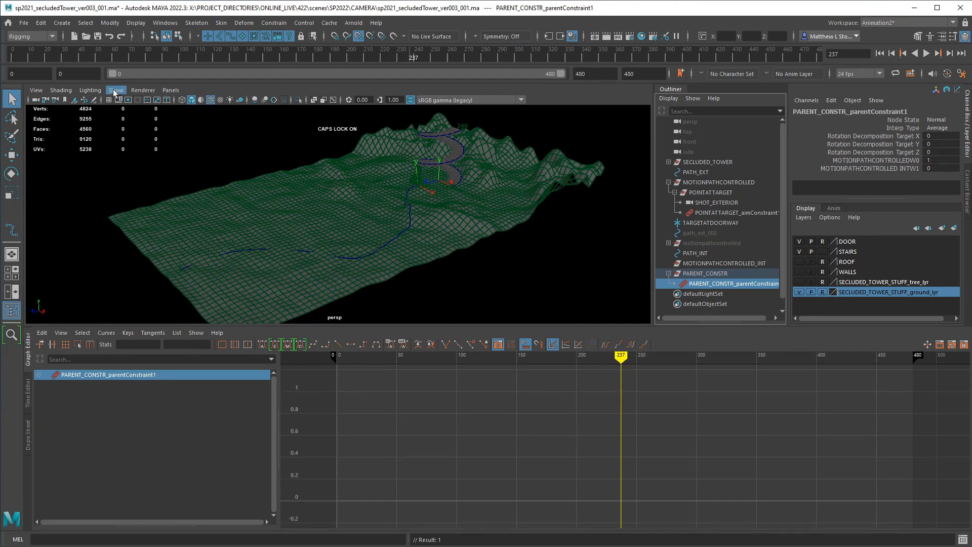
key(alt+v)
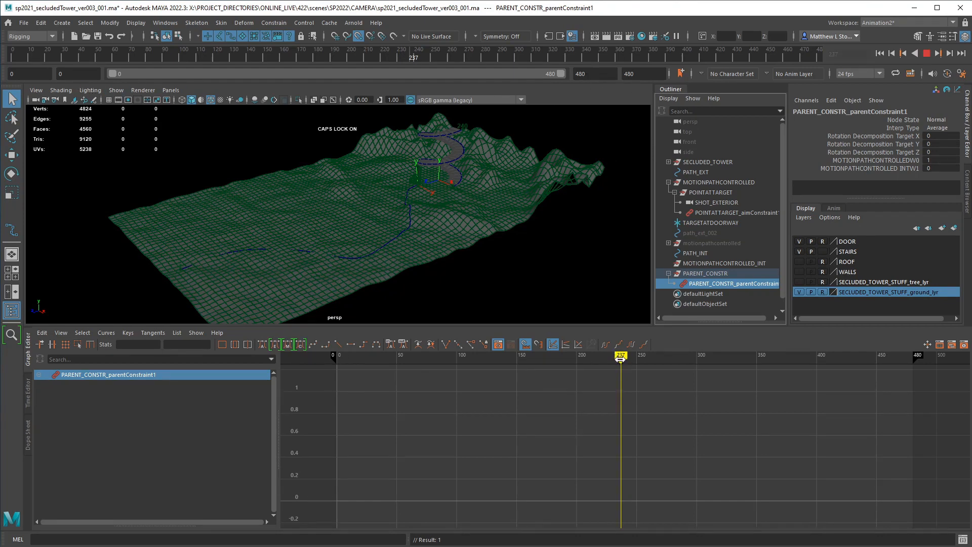
drag(408, 60, 414, 59)
double_click(833, 55)
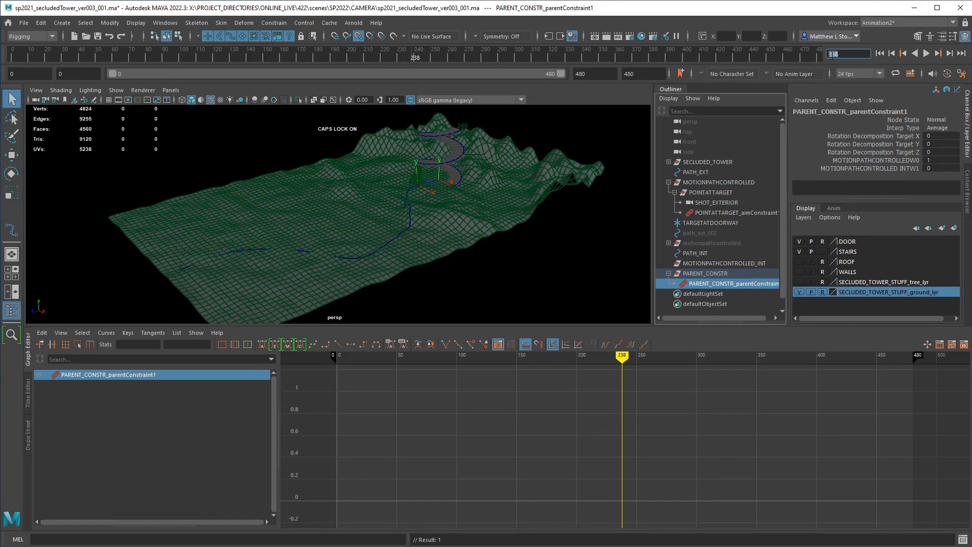
text(239)
key(Return)
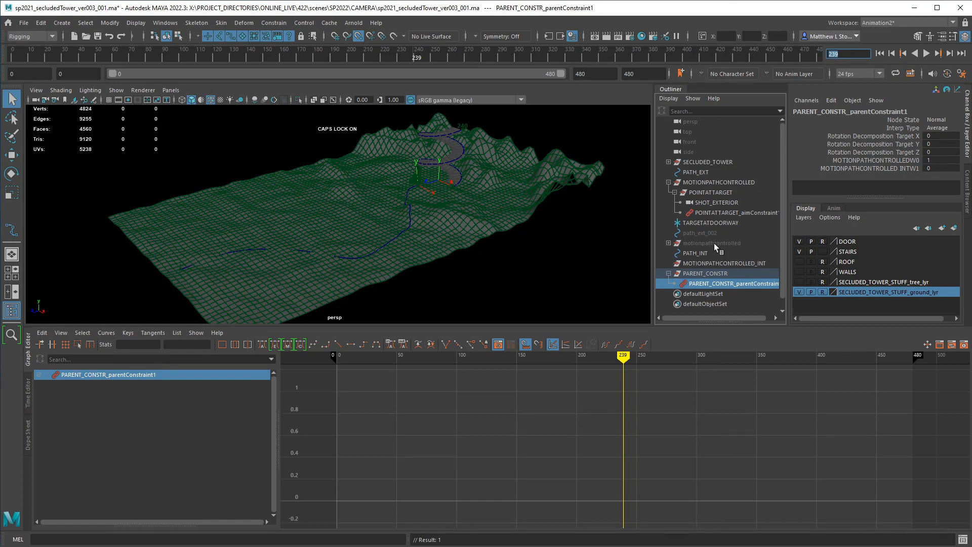
drag(906, 161, 908, 169)
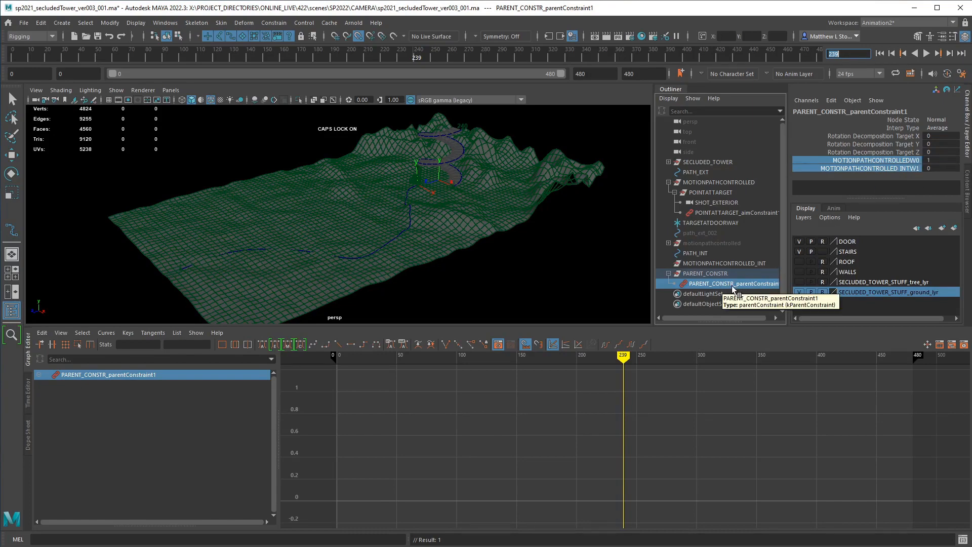
right_click(904, 161)
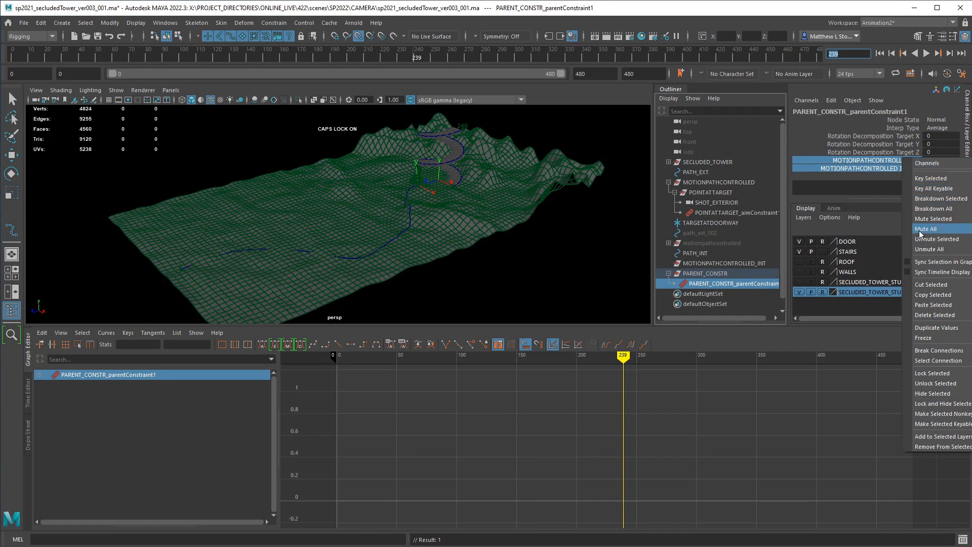
click(938, 178)
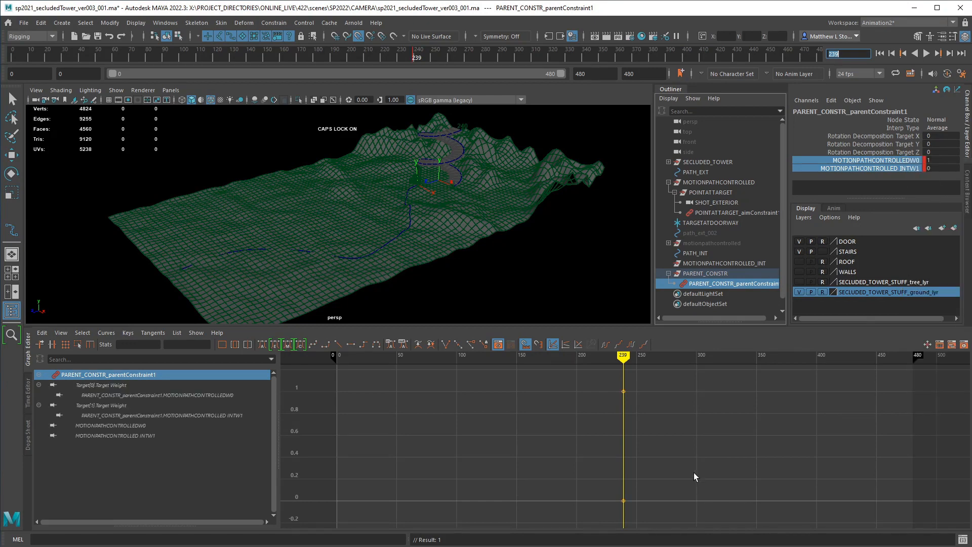
Move both parent constraint weight keys to frame 240
drag(614, 394, 649, 505)
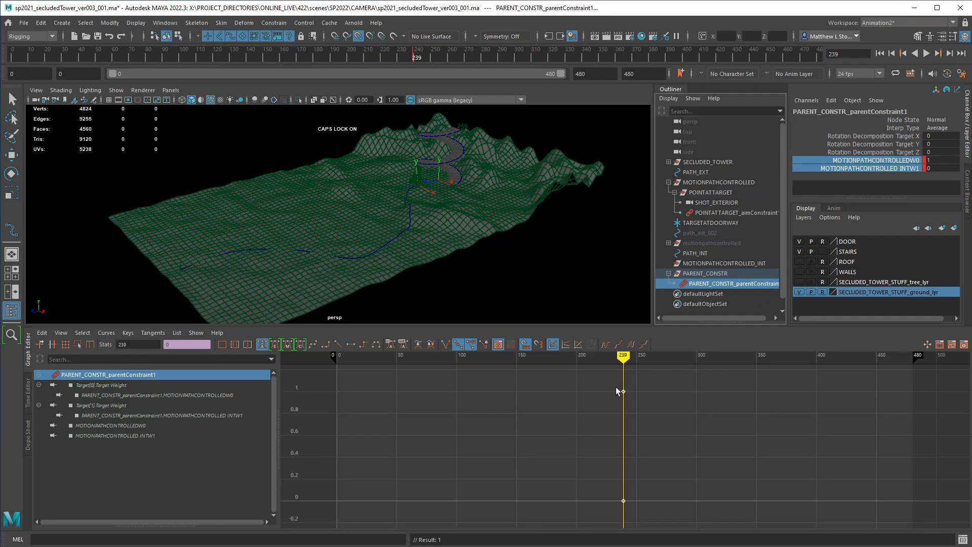
drag(604, 375, 645, 509)
drag(131, 345, 120, 344)
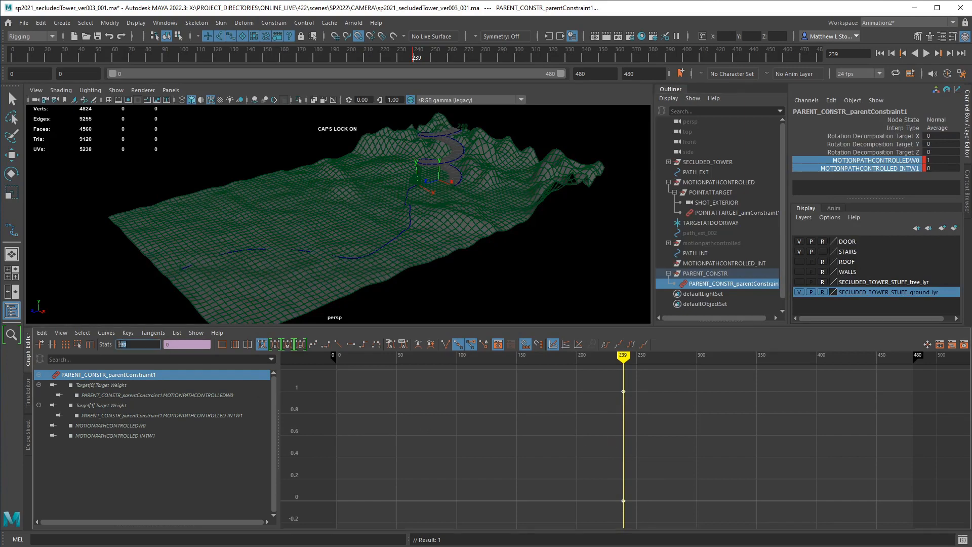
text(240)
key(Return)
At frame 241, set MOTIONPATHCONTROLLEDW0 to 0 and MOTIONPATHCONTROLLED_INTW1 to 1, and key both weights
drag(624, 358, 626, 359)
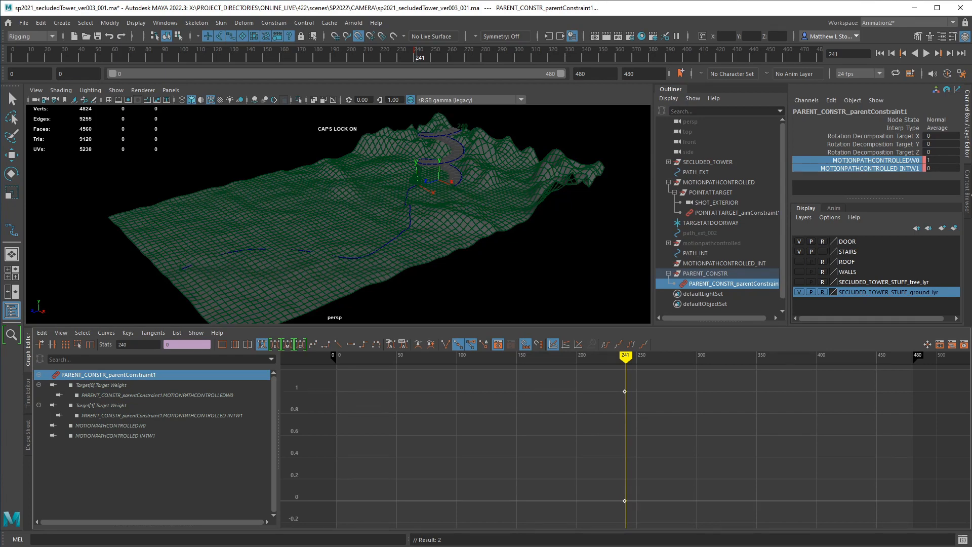
double_click(941, 160)
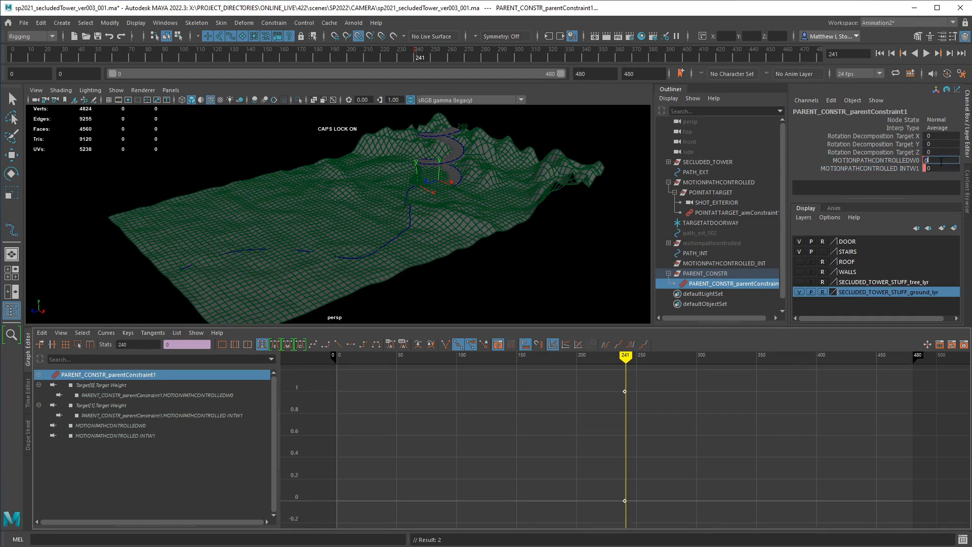
key(Tab)
key(Tab)
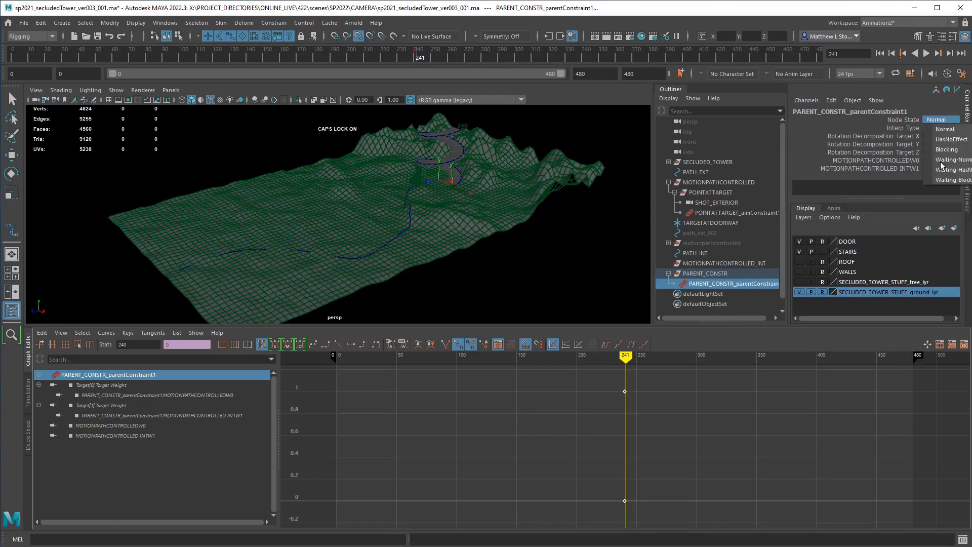
drag(892, 160, 893, 167)
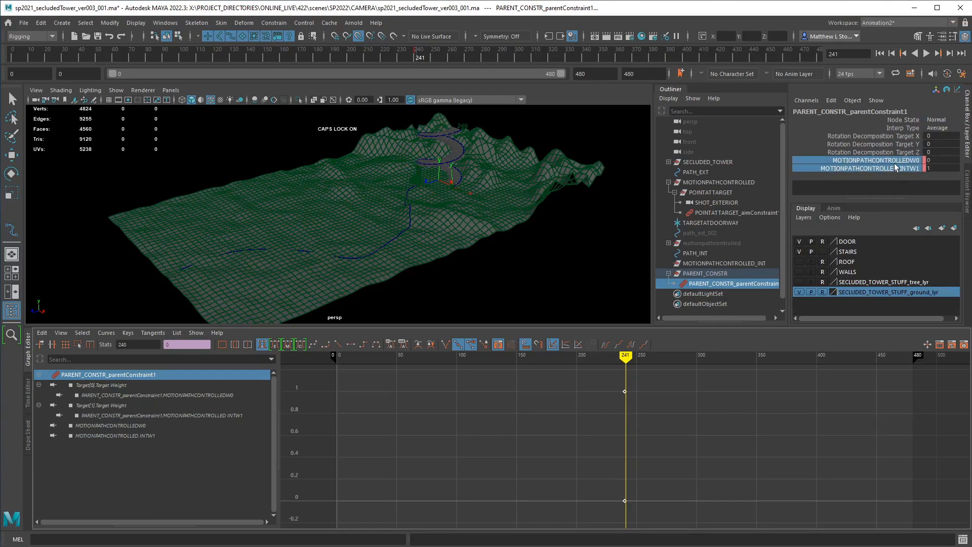
right_click(894, 163)
click(911, 187)
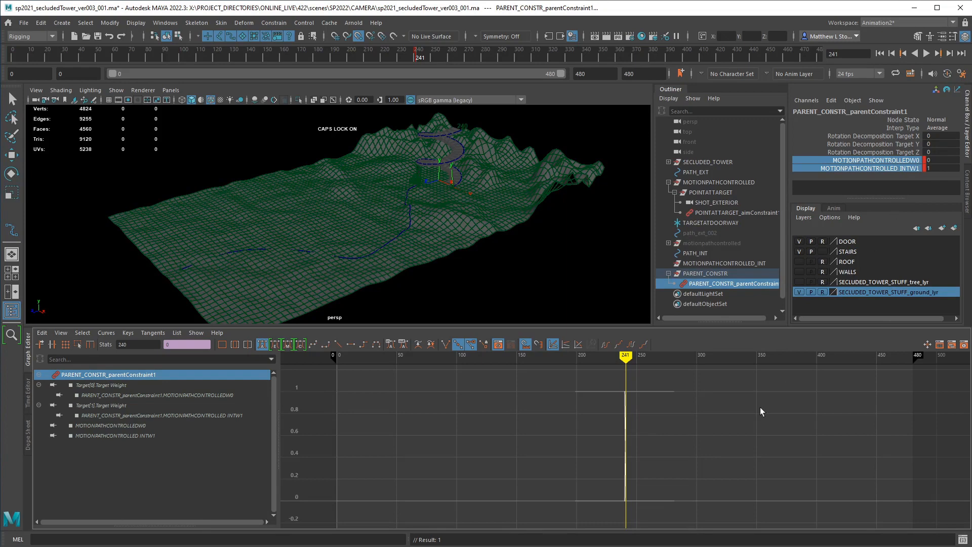
Examine the weight crossover curves and scrub past frame 241 to check that PARENT_CONSTR follows the interior stair path
key(f)
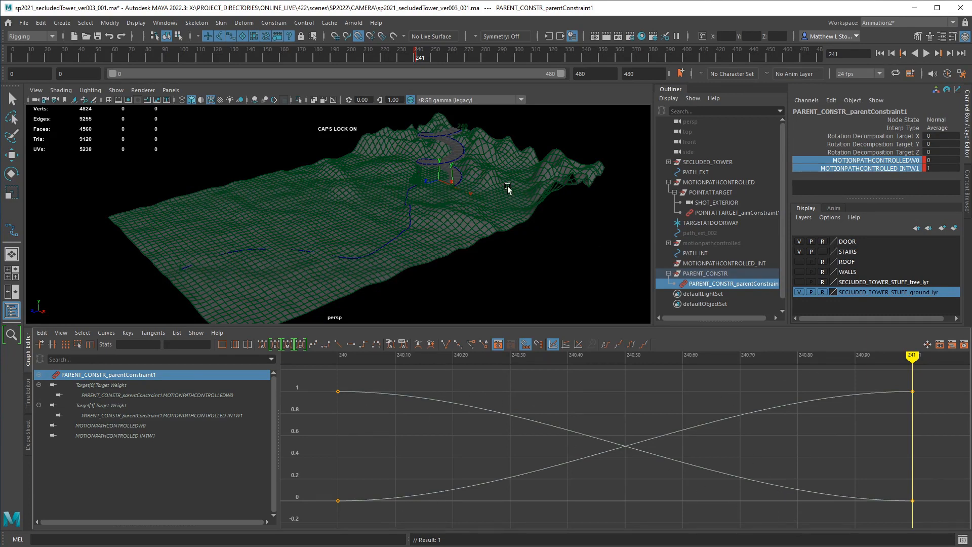
alt+middle_drag(507, 188, 474, 242)
alt+right_drag(473, 242, 528, 232)
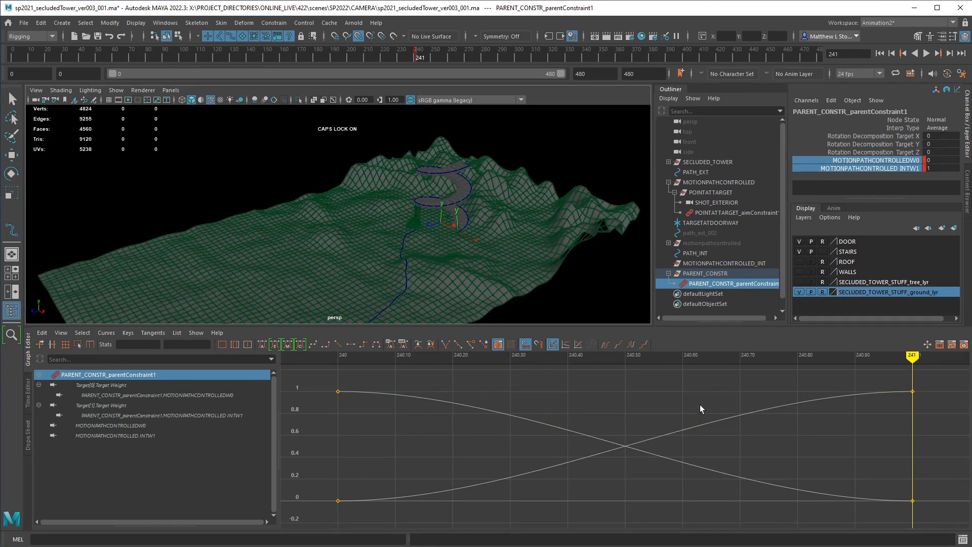
alt+right_drag(786, 386, 657, 385)
alt+middle_drag(658, 385, 494, 382)
alt+right_drag(493, 382, 553, 405)
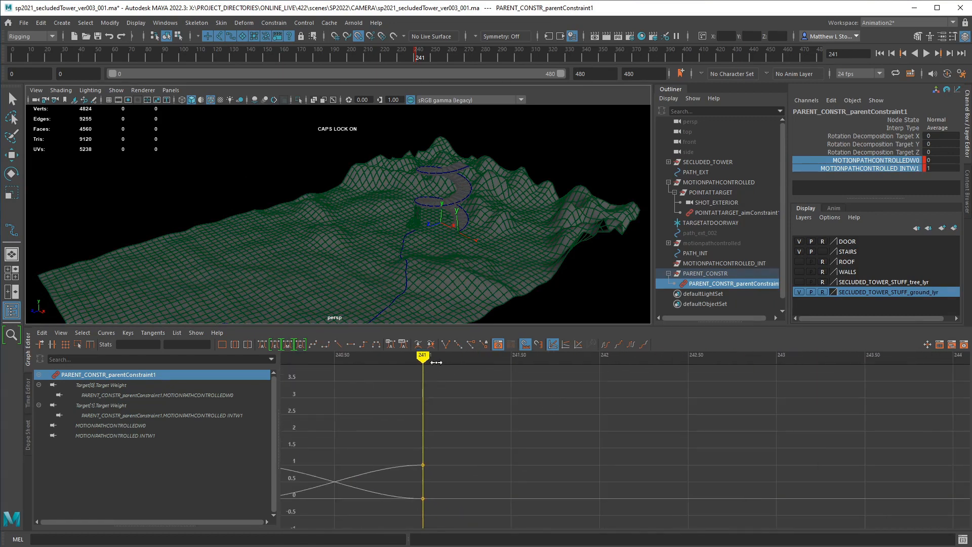
drag(422, 359, 520, 357)
alt+right_drag(745, 377, 554, 378)
alt+right_drag(701, 394, 574, 392)
alt+middle_drag(625, 394, 545, 409)
alt+right_drag(545, 410, 582, 395)
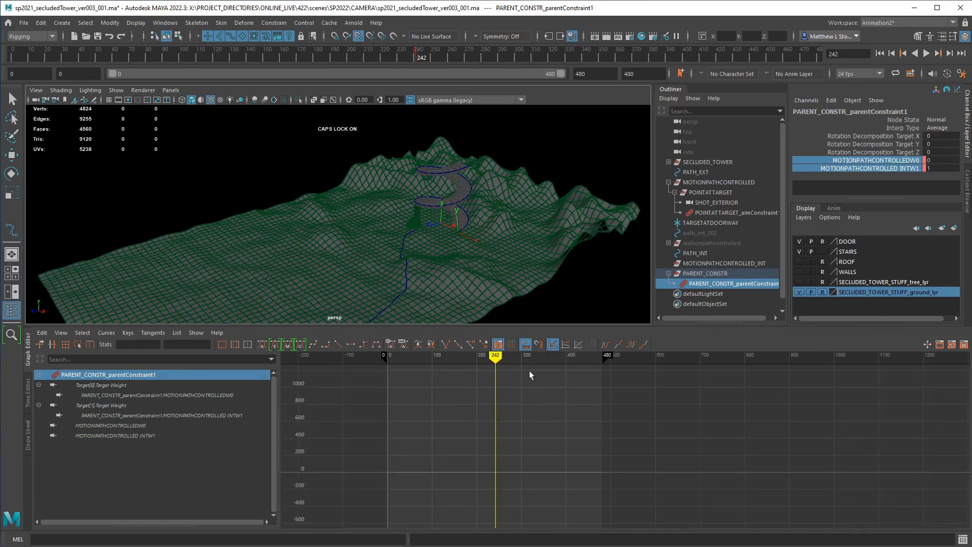
drag(497, 359, 535, 359)
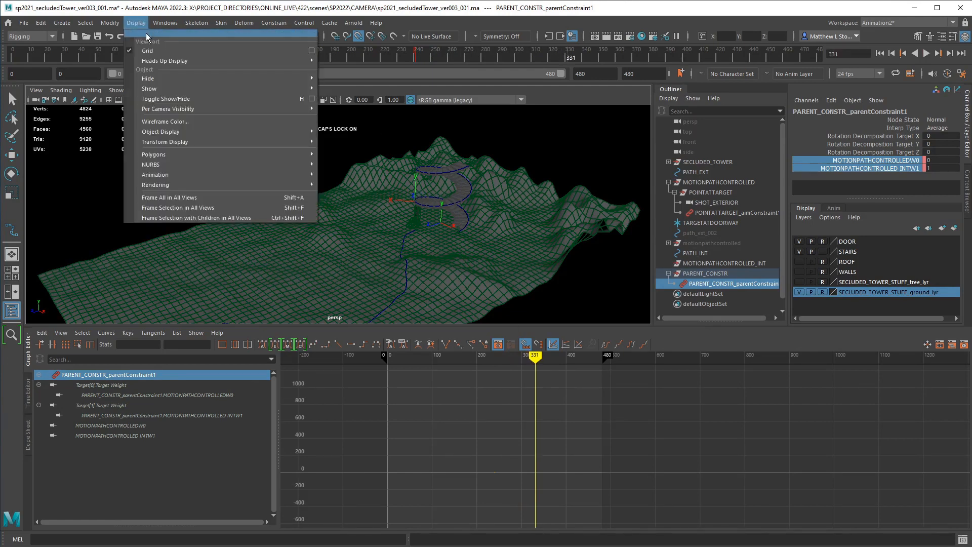
Toggle the local rotation axes display for the selected parent constraint
click(136, 23)
mouse_move(179, 143)
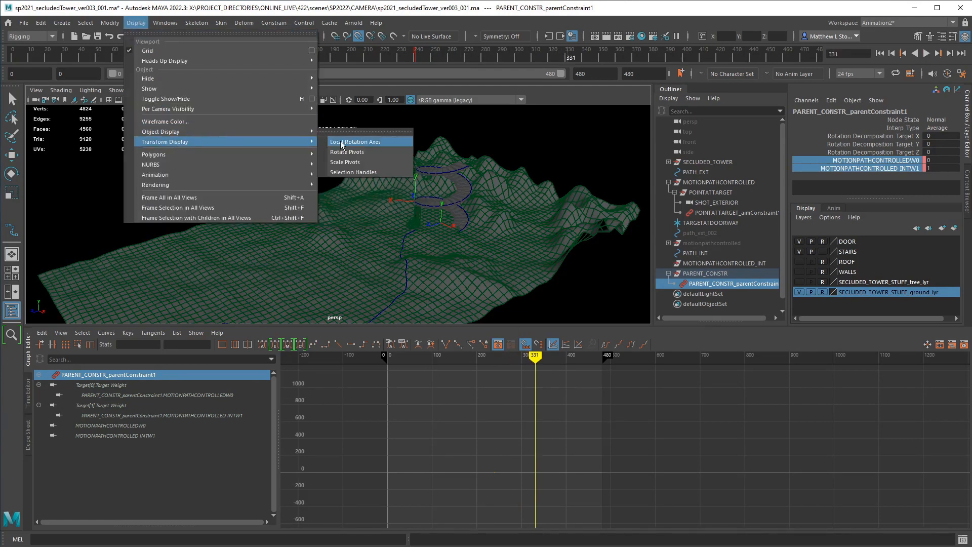
click(381, 141)
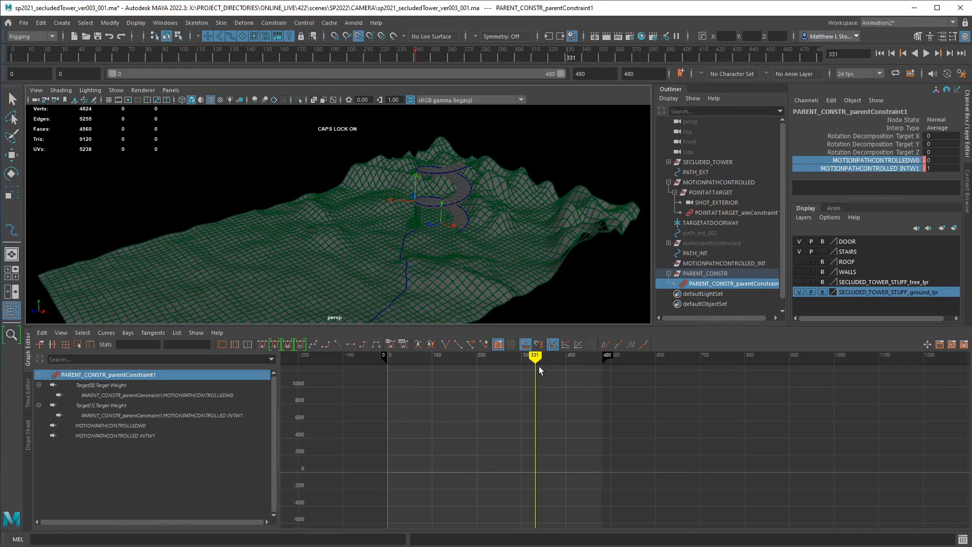
Scrub the exterior portion up to frame 209 with a close view of the tower stairs to check the approach
mouse_move(536, 357)
mouse_down()
mouse_move(594, 363)
mouse_move(433, 370)
mouse_up()
alt+middle_drag(451, 277, 377, 252)
alt+right_drag(377, 251, 430, 240)
alt+middle_drag(369, 218, 349, 233)
alt+right_drag(349, 233, 405, 238)
mouse_move(434, 361)
mouse_down()
mouse_move(585, 364)
mouse_move(481, 364)
mouse_up()
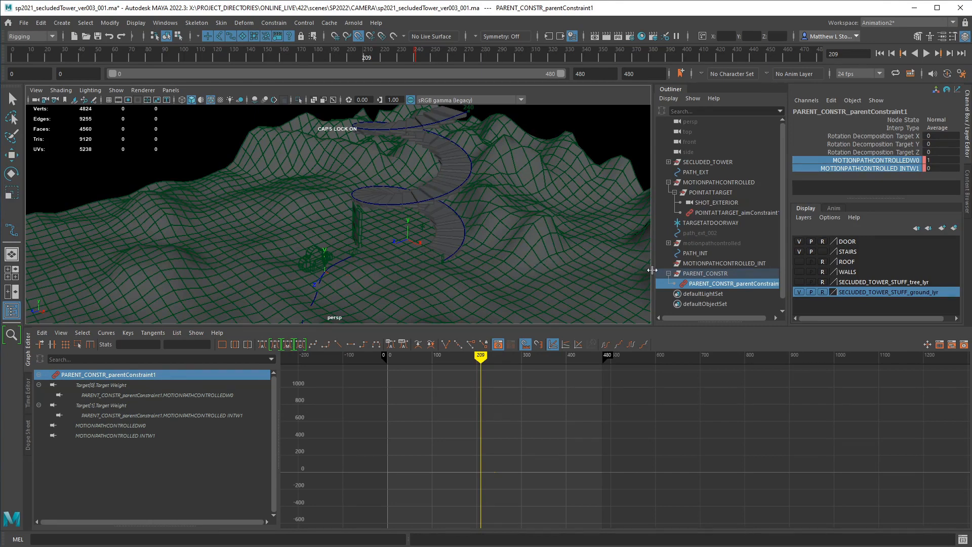
Go to frame 0 and bring the shot camera at the start of the exterior path into close view
click(730, 264)
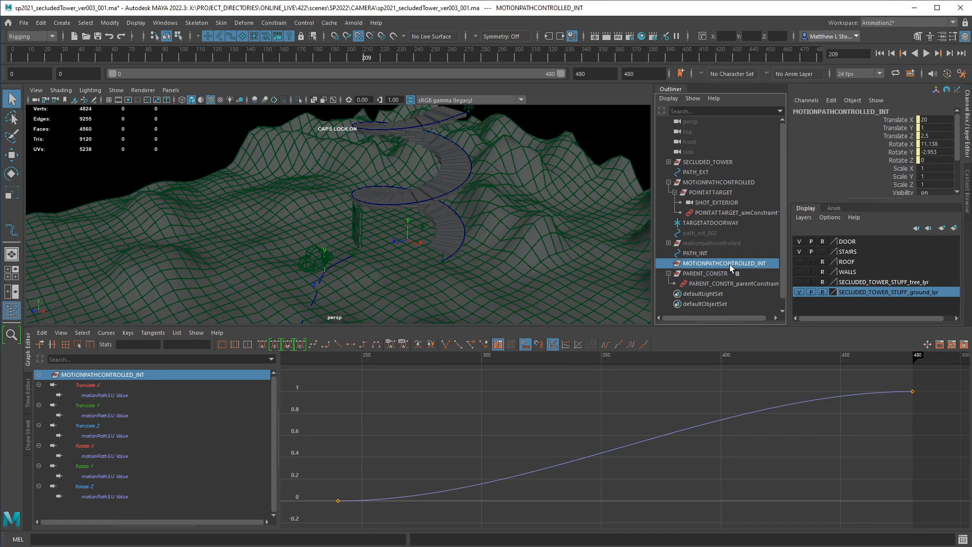
click(596, 150)
alt+drag(597, 150, 515, 228)
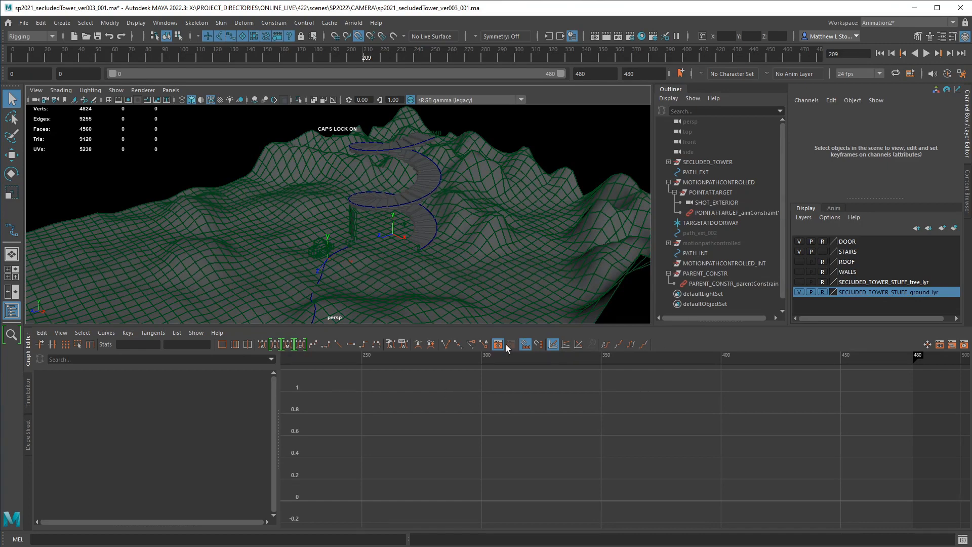
alt+right_drag(516, 245, 327, 151)
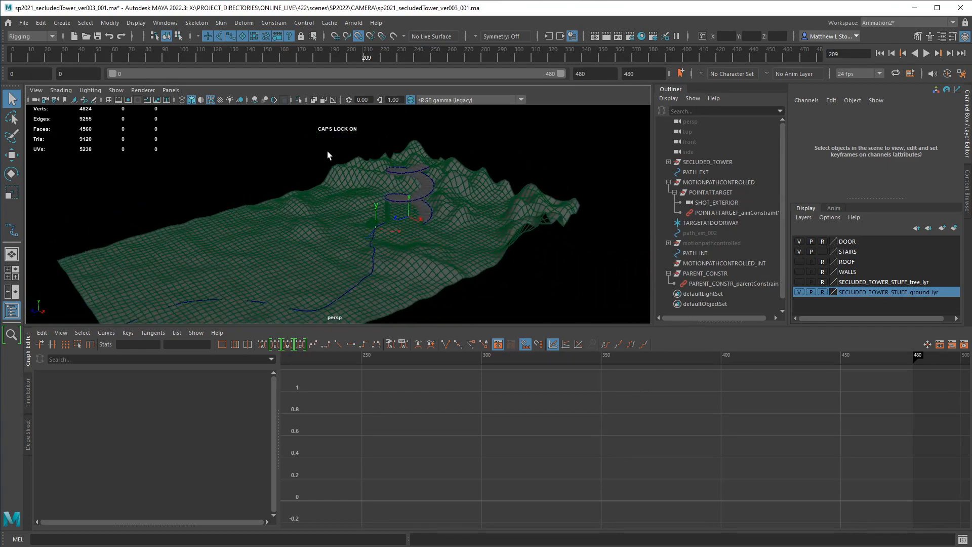
drag(29, 60, 11, 59)
alt+middle_drag(389, 269, 443, 200)
alt+right_drag(298, 233, 400, 238)
alt+middle_drag(269, 241, 418, 244)
alt+right_drag(418, 245, 456, 244)
alt+middle_drag(364, 242, 426, 230)
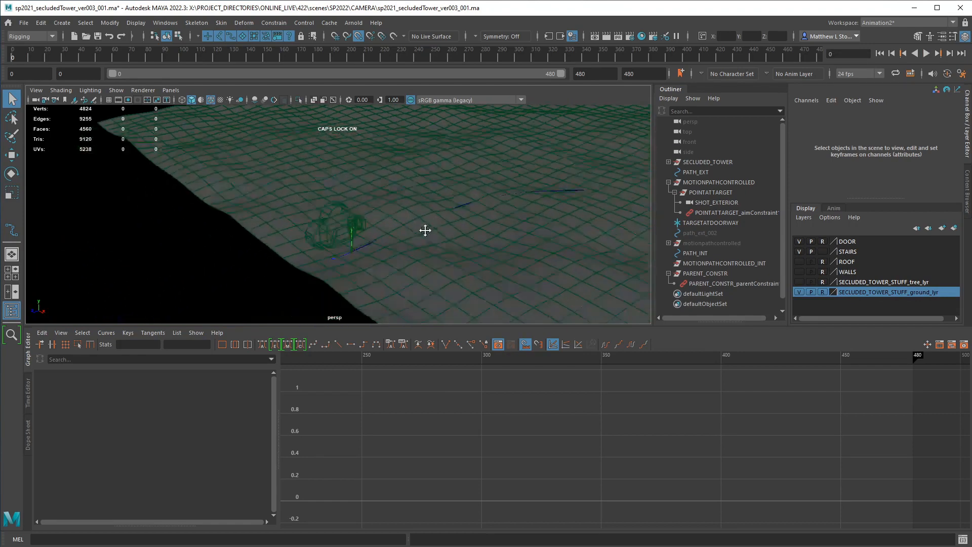
alt+right_drag(395, 253, 436, 258)
alt+middle_drag(409, 264, 423, 235)
alt+drag(423, 234, 553, 211)
Select POINTATTARGET with the Move tool active and turn off point snapping
click(711, 193)
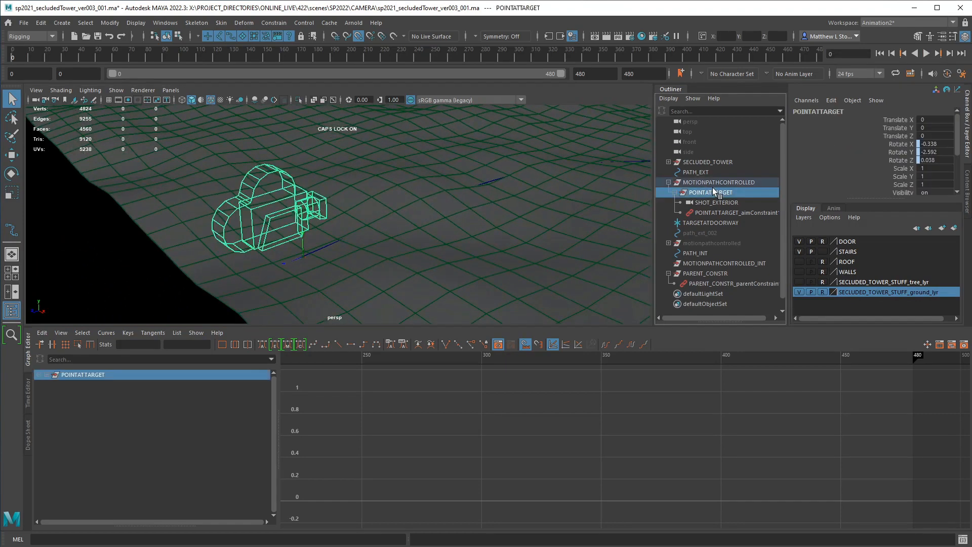
key(w)
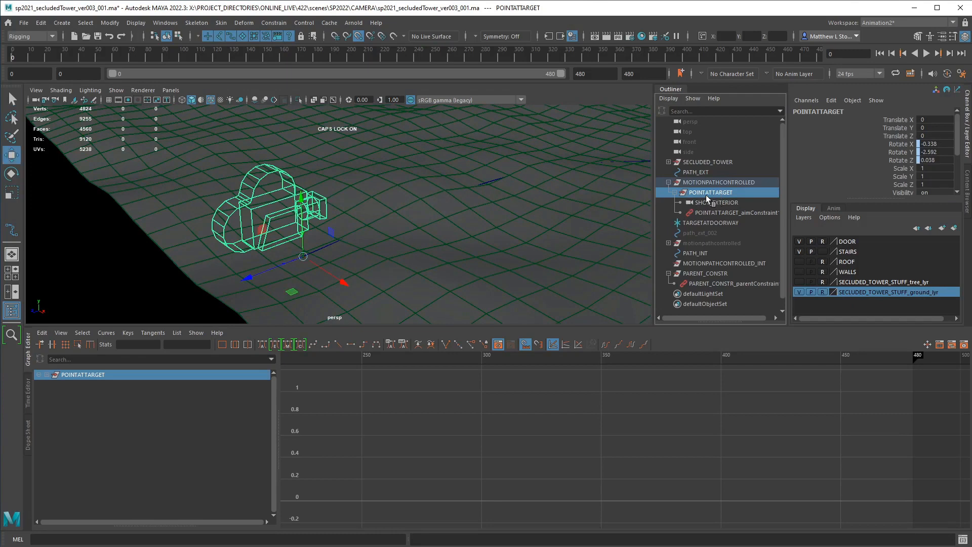
click(358, 37)
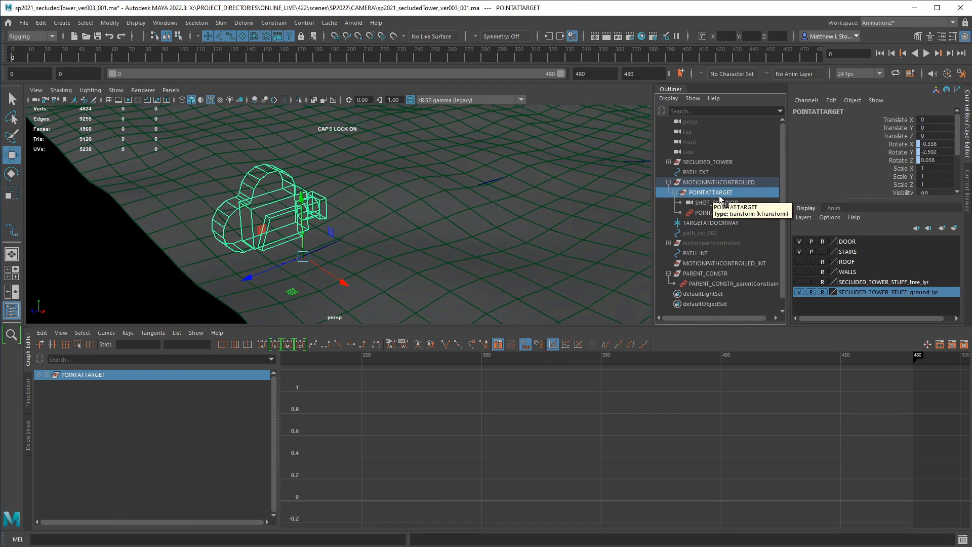
Reparent POINTATTARGET, together with its SHOT_EXTERIOR camera, from MOTIONPATHCONTROLLED to PARENT_CONSTR and expand its hierarchy
click(703, 223)
click(717, 192)
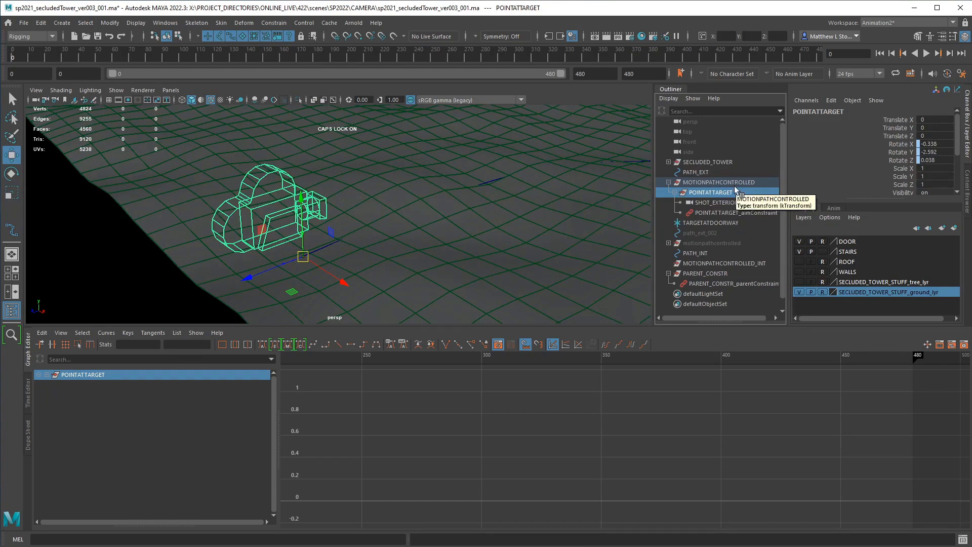
click(711, 274)
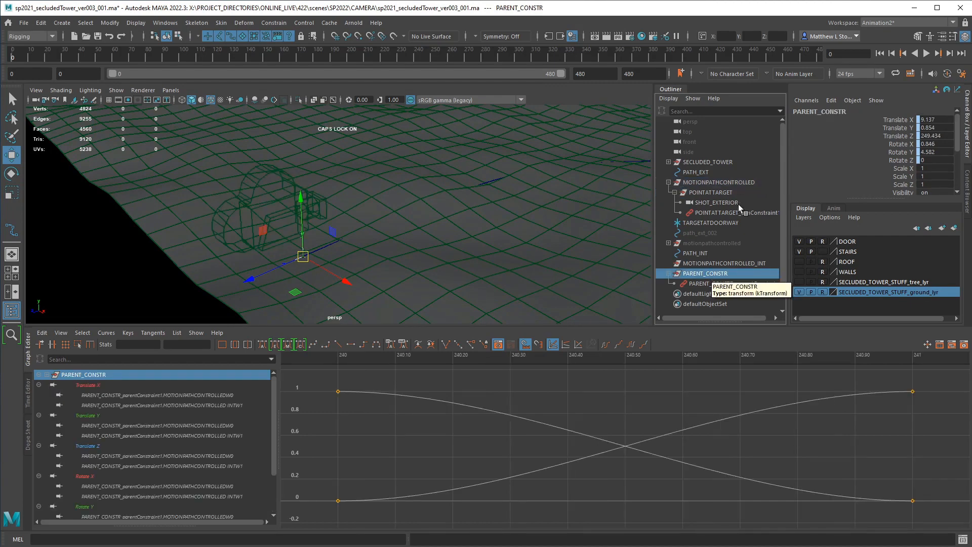
click(719, 182)
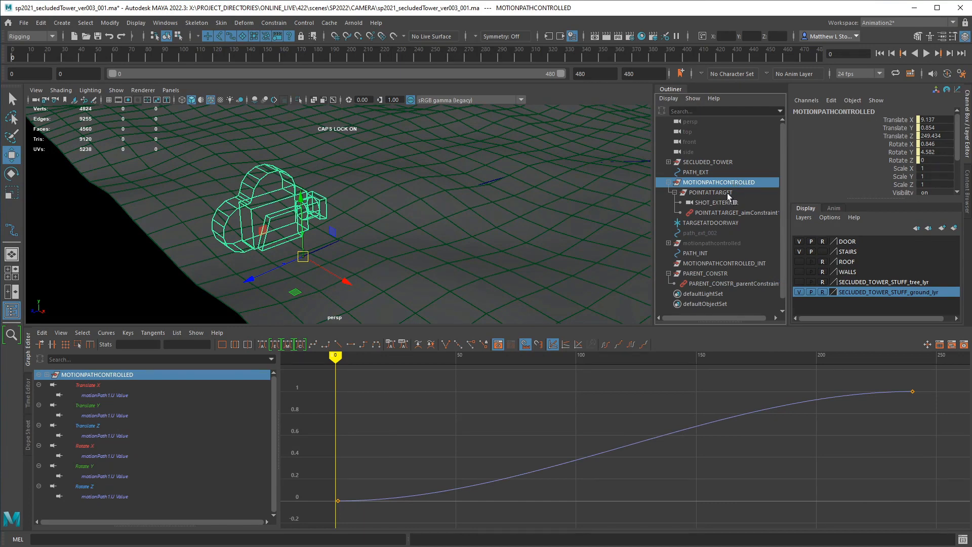
click(727, 195)
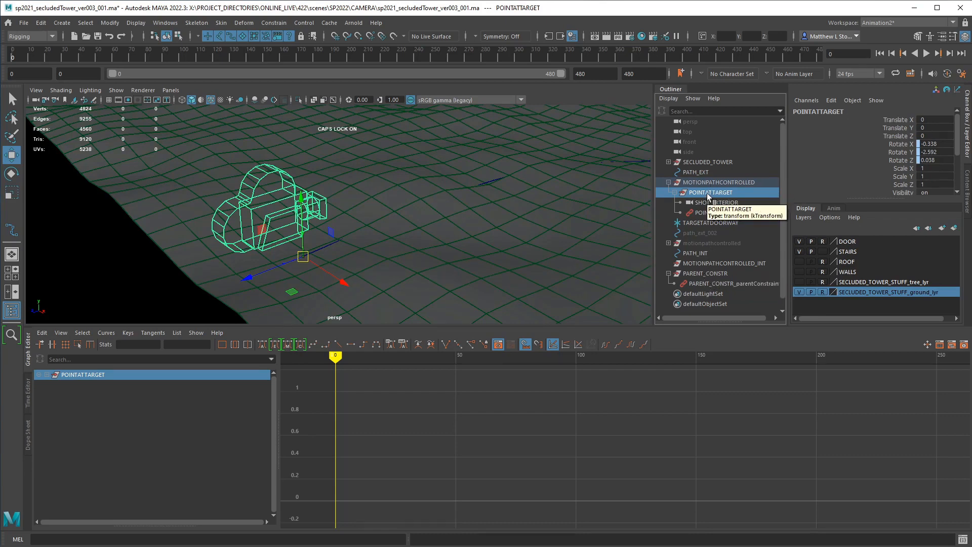
middle_drag(708, 195, 708, 197)
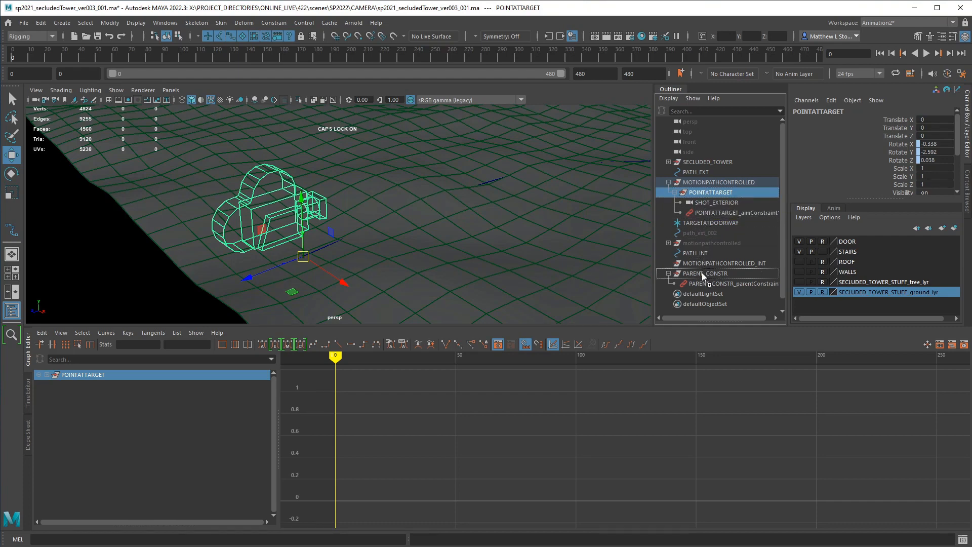
middle_drag(702, 273, 702, 273)
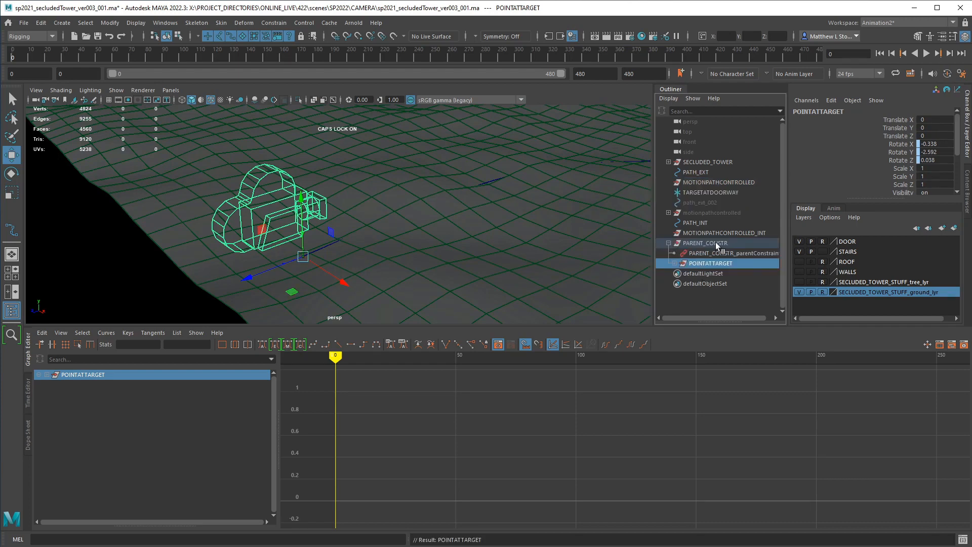
click(675, 263)
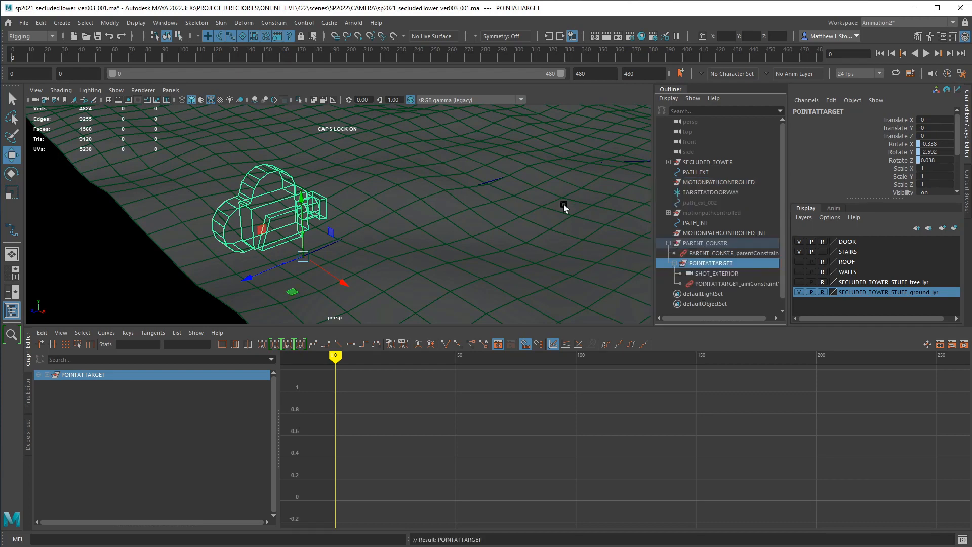
Play the exterior move through the SHOT_EXTERIOR camera up to frame 158 to check the reparented rig
scroll(513, 205, down, 5)
key(space)
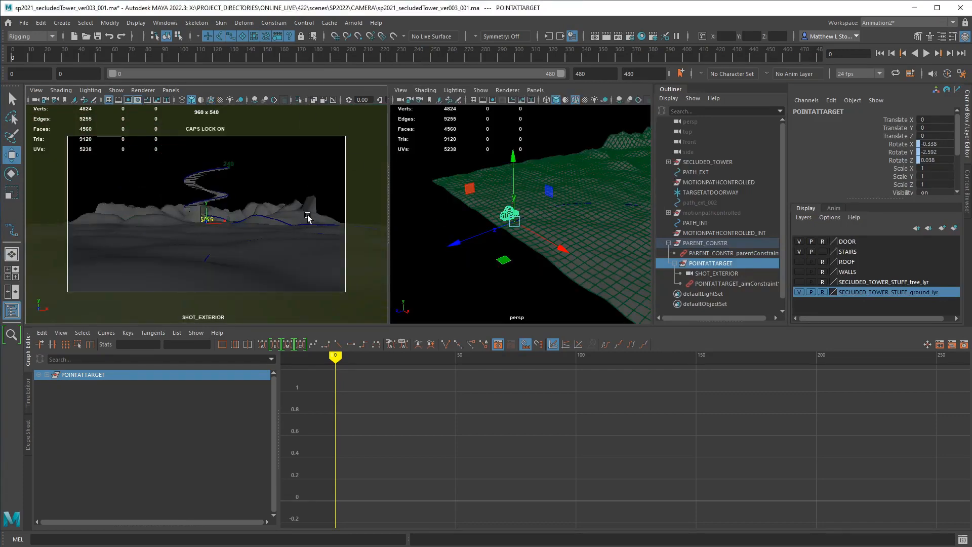
key(alt+v)
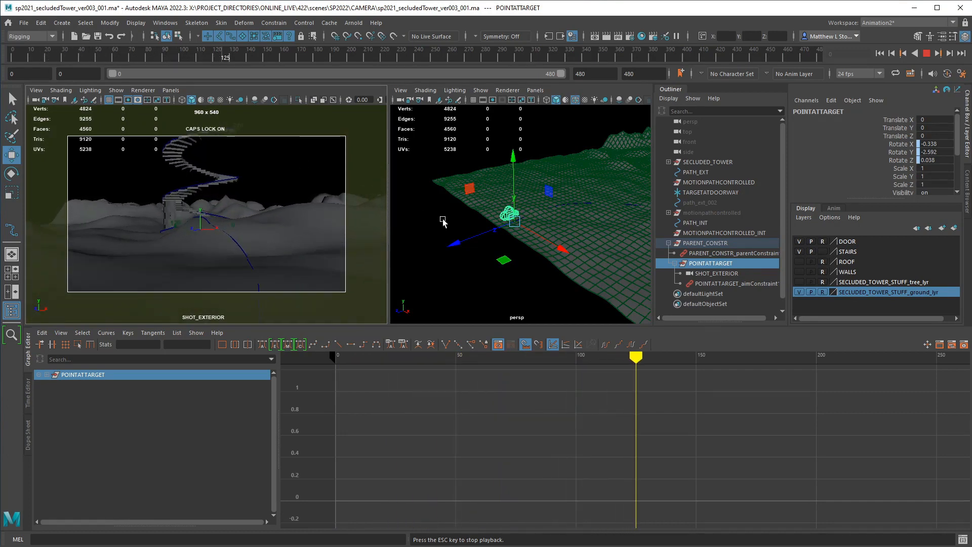
click(714, 369)
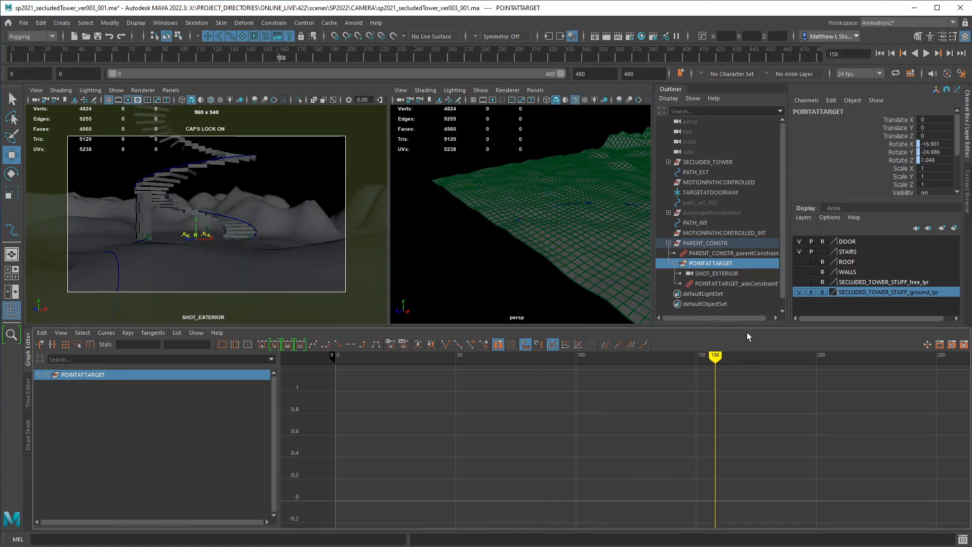
Select the TARGETATDOORWAY locator, frame it beside the tower stairs, and set the current time to frame 240
alt+right_drag(583, 226, 560, 226)
alt+middle_drag(560, 226, 532, 215)
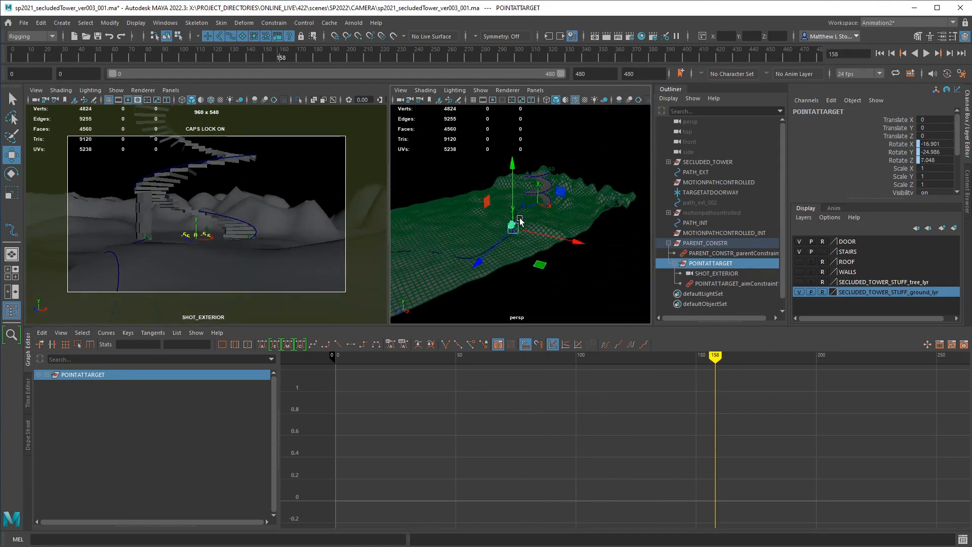
key(space)
alt+drag(403, 223, 393, 253)
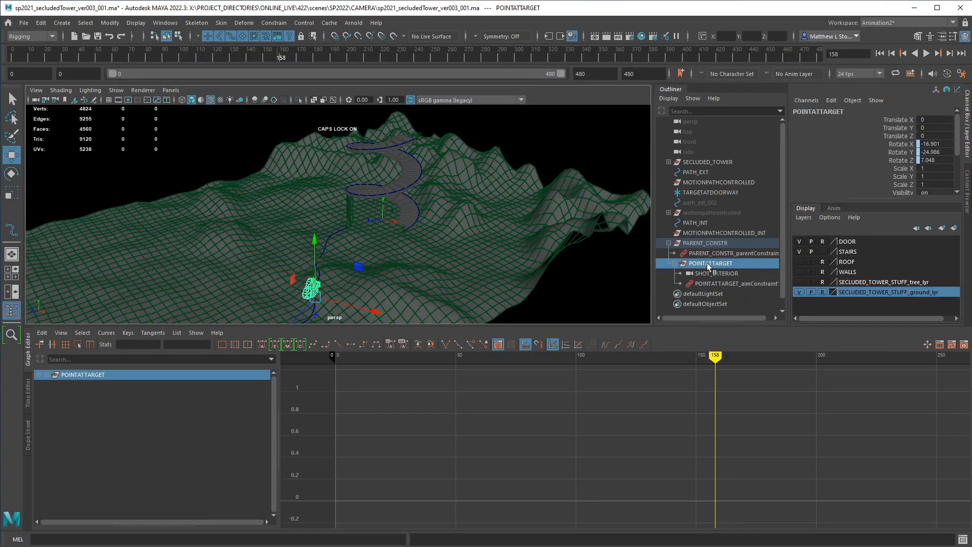
click(711, 193)
key(f)
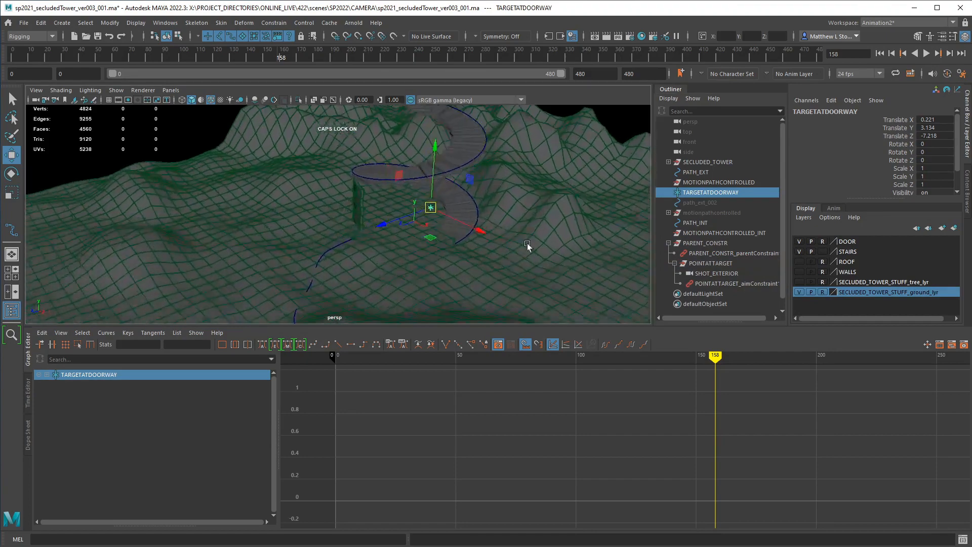
alt+drag(527, 244, 431, 231)
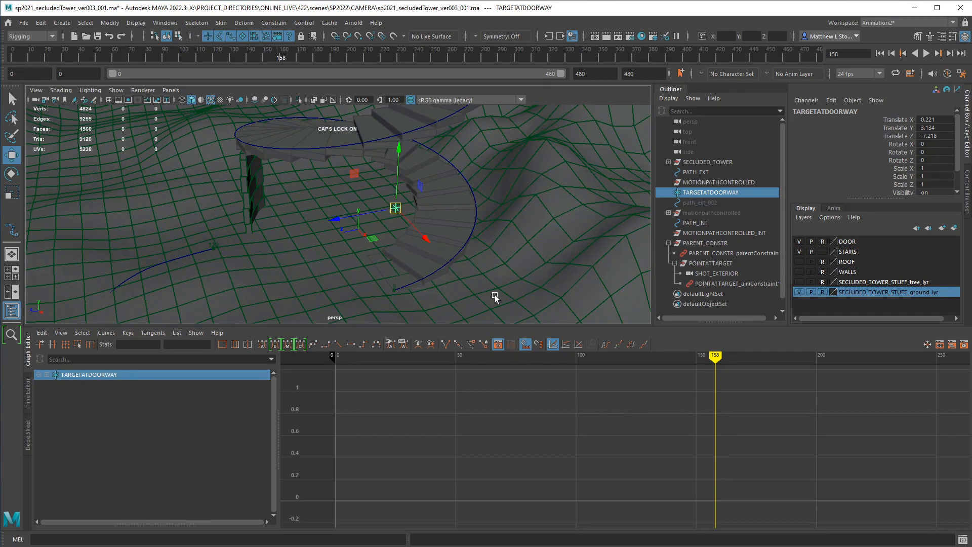
click(851, 55)
text(240)
key(Return)
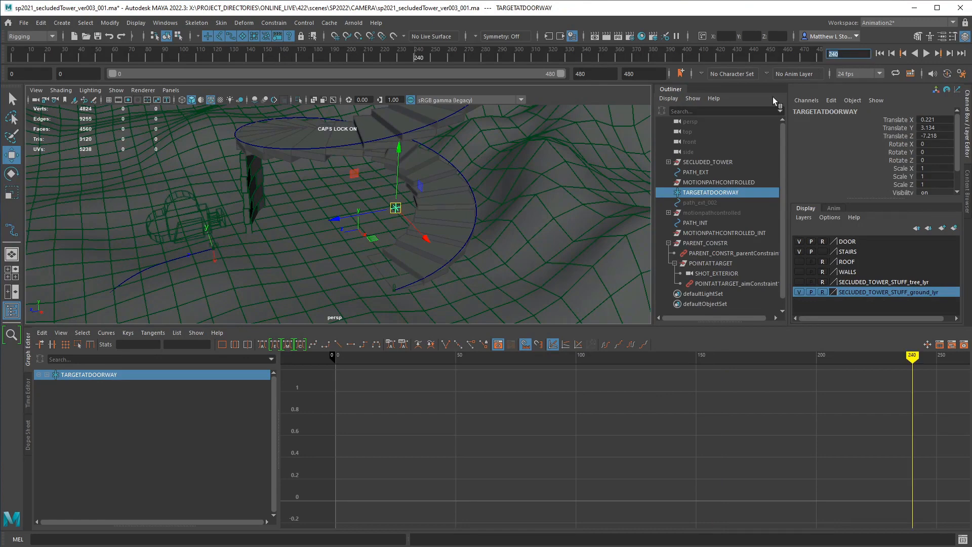
alt+right_drag(866, 445, 836, 438)
scroll(835, 439, up, 4)
alt+middle_drag(834, 438, 678, 452)
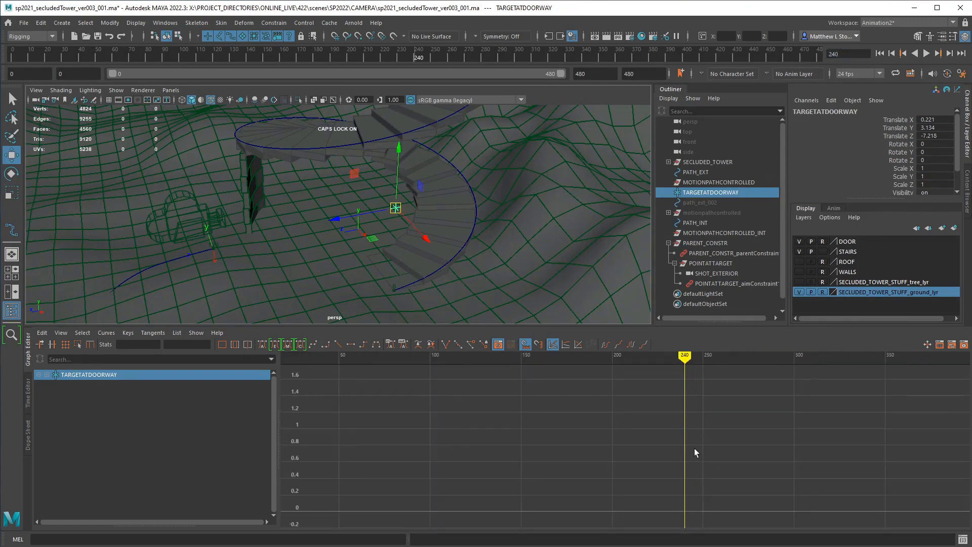
alt+middle_drag(717, 419, 663, 424)
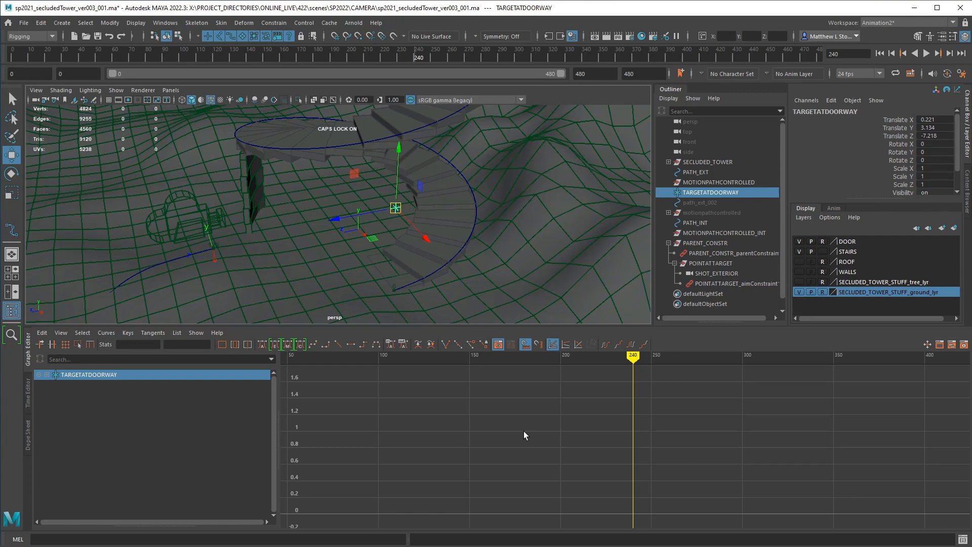
Undo the all-channel key on TARGETATDOORWAY and key only its Translate X, Y and Z at frame 240
key(s)
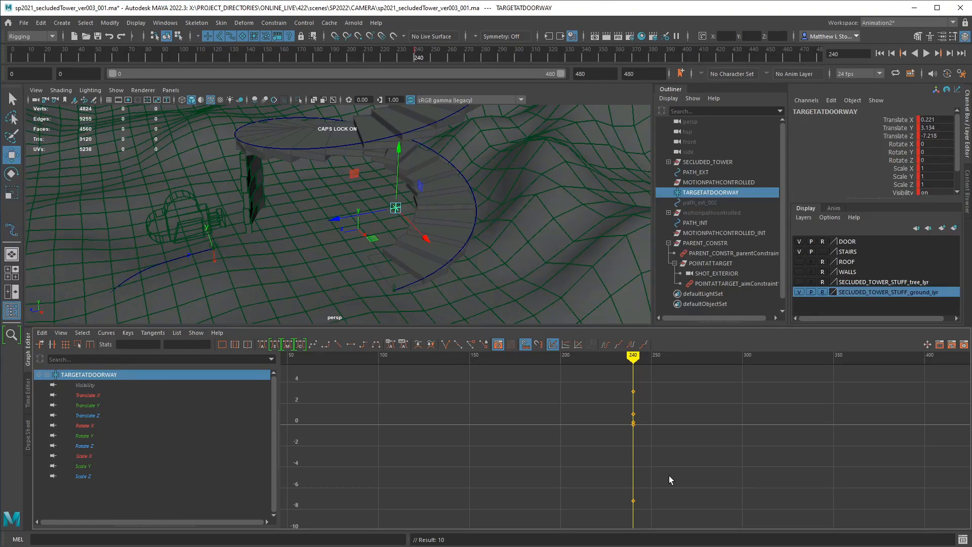
key(ctrl+z)
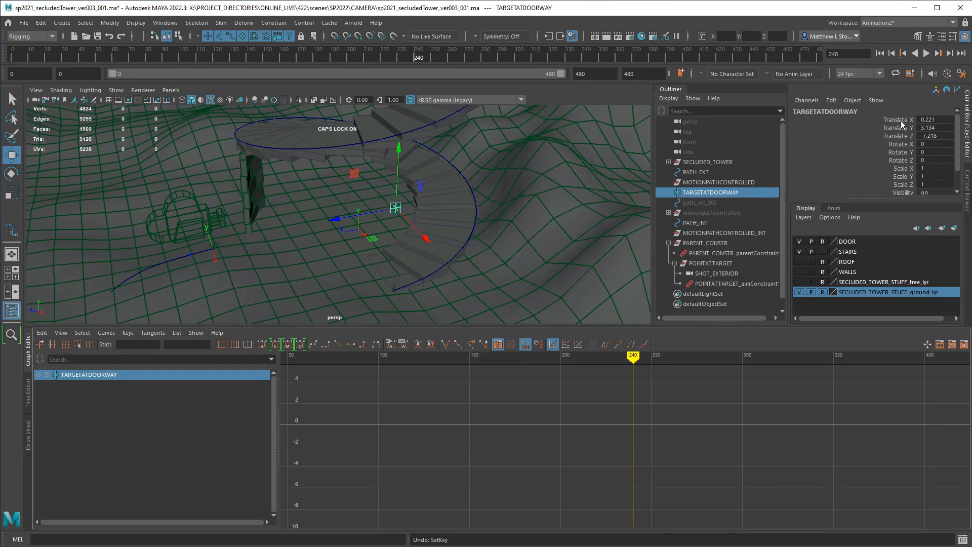
drag(902, 123, 908, 139)
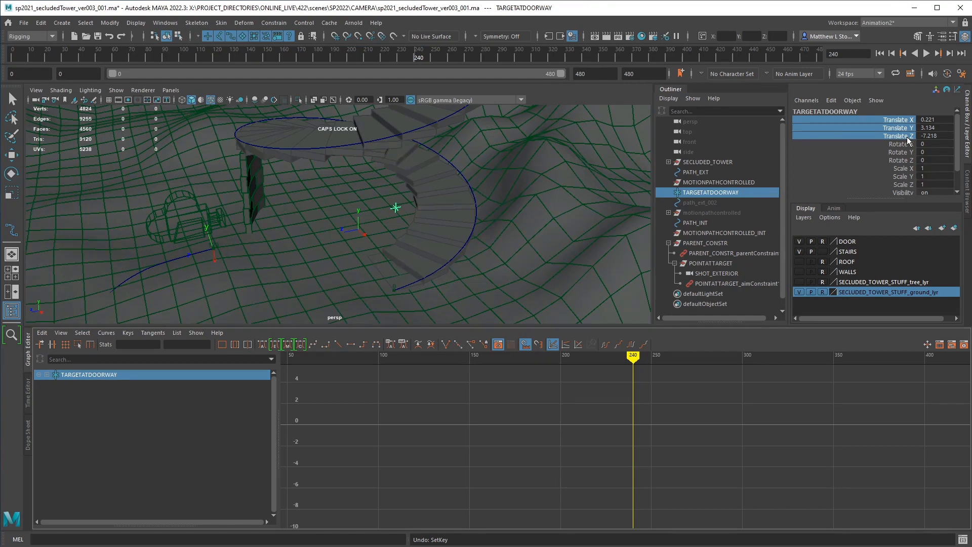
right_click(907, 132)
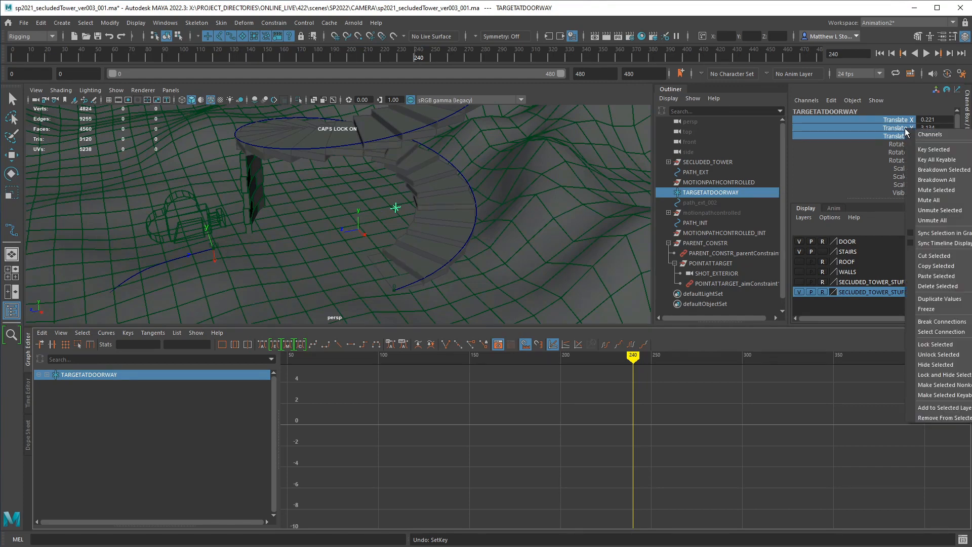
click(920, 150)
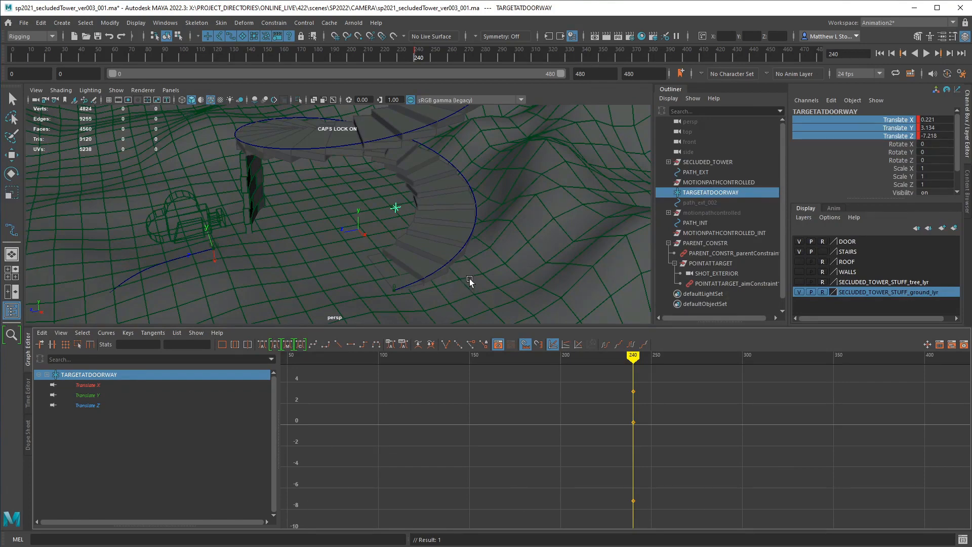
Advance to frame 480, with the full spiral staircase in view and the graph range widened to the end of the animation
scroll(547, 194, down, 1)
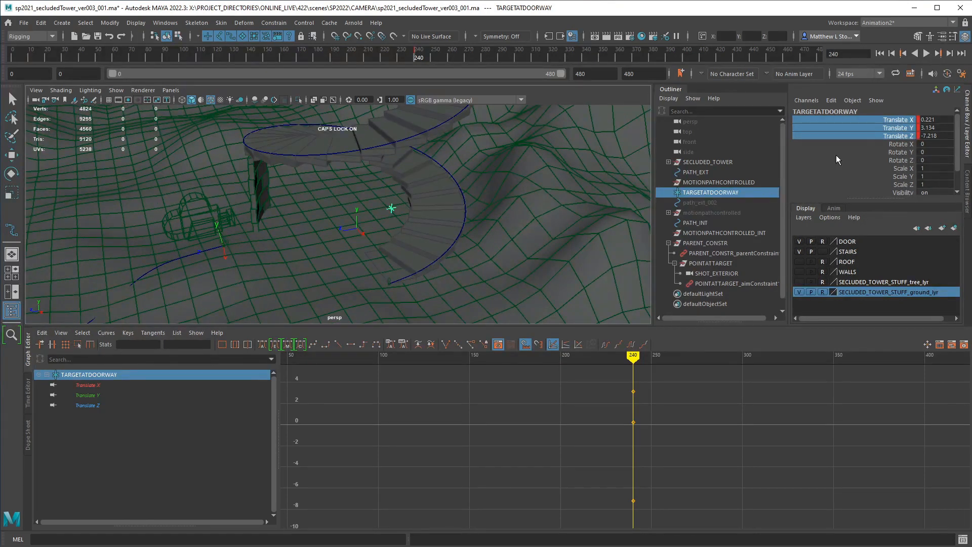
alt+right_drag(494, 227, 470, 214)
alt+middle_drag(466, 215, 386, 273)
alt+right_drag(385, 274, 406, 233)
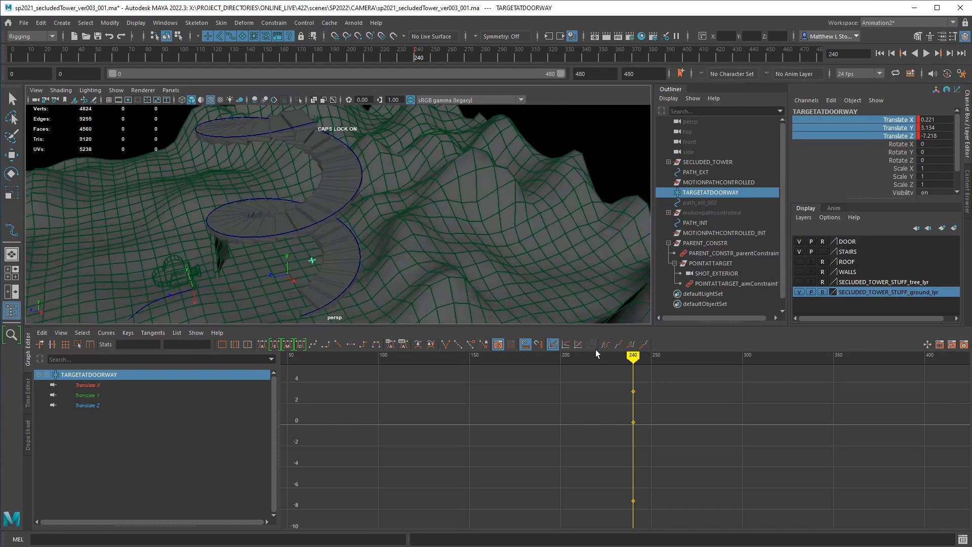
alt+right_drag(795, 388, 728, 397)
alt+middle_drag(729, 397, 674, 411)
drag(580, 367, 738, 371)
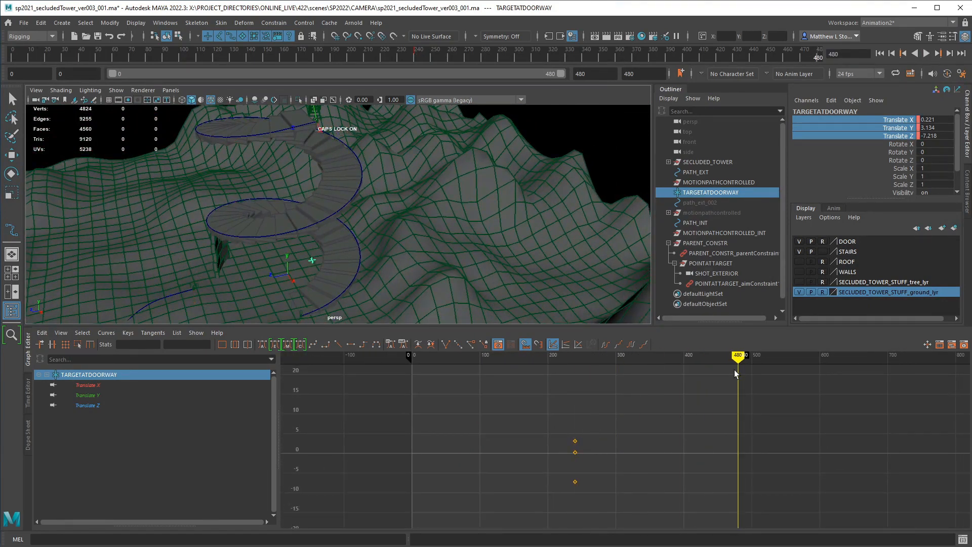
Move the TARGETATDOORWAY locator up the tower and centre it inside the spiral stairs at about X -0.03, Y 32.2, Z -0.66
mouse_move(449, 212)
alt+middle_down()
mouse_move(484, 260)
mouse_move(439, 231)
alt+middle_up()
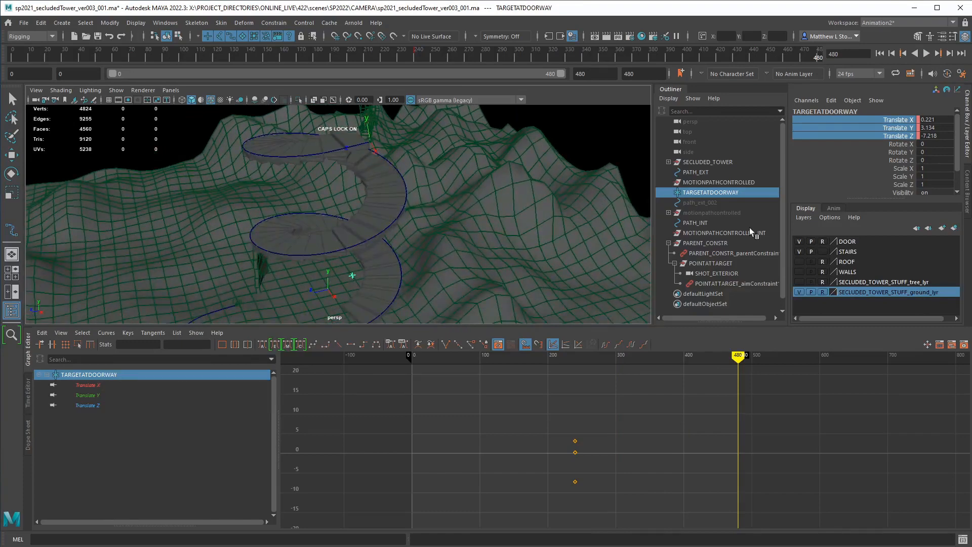
click(897, 128)
key(w)
drag(355, 225, 354, 127)
alt+middle_drag(366, 206, 376, 252)
alt+drag(353, 249, 397, 260)
drag(367, 310, 338, 330)
alt+drag(406, 284, 390, 249)
drag(359, 215, 435, 234)
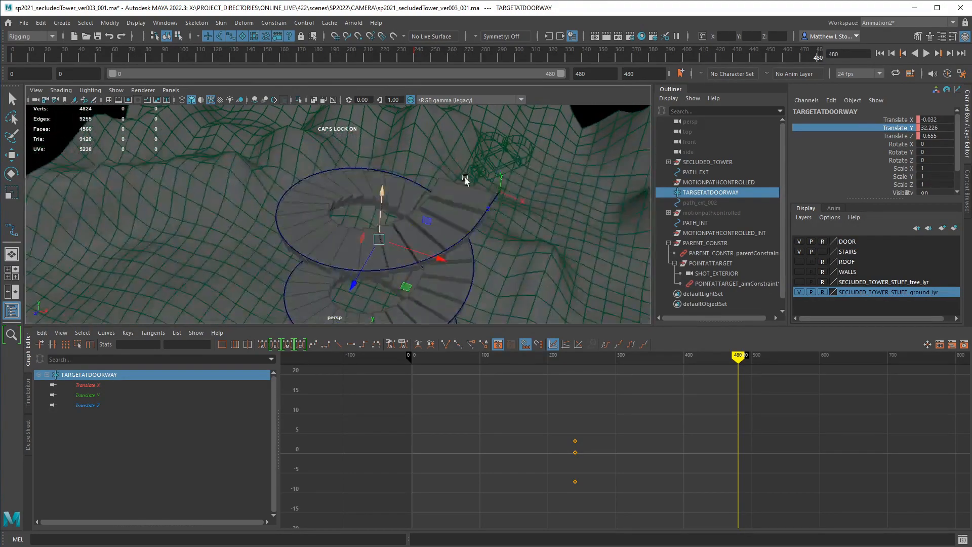
Raise the TARGETATDOORWAY locator above the top of the stairs to a Translate Y of about 51.7
drag(383, 198, 388, 102)
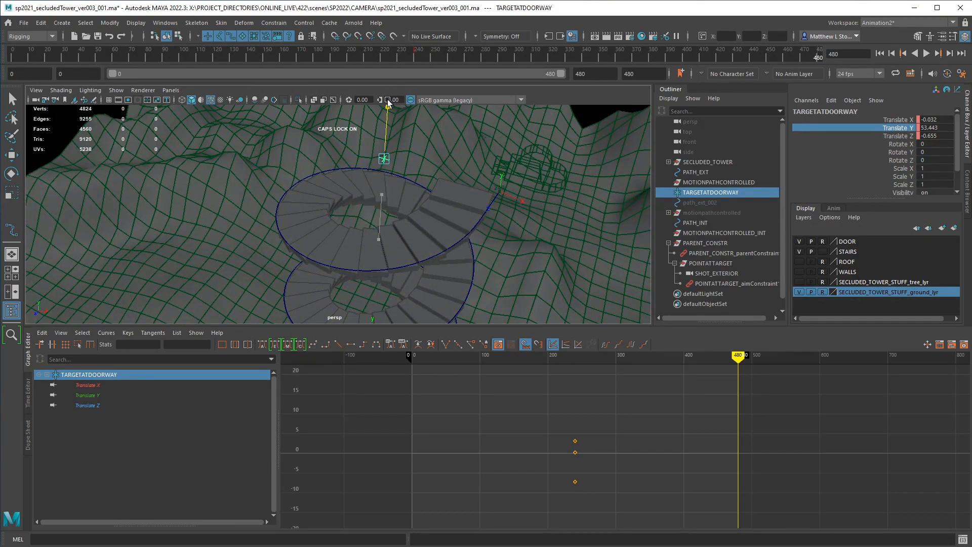
mouse_move(514, 181)
alt+mouse_down()
mouse_move(515, 197)
mouse_move(513, 187)
alt+mouse_up()
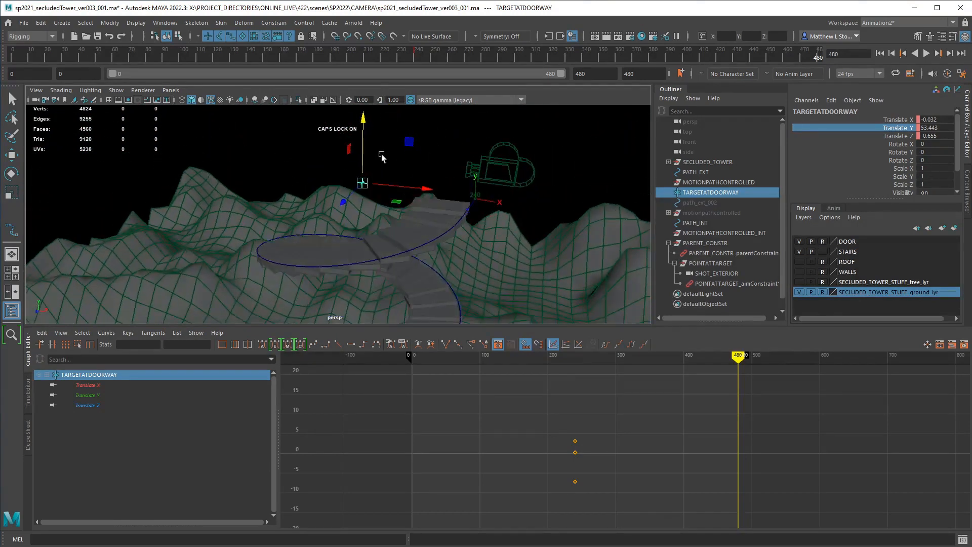
drag(364, 143, 374, 162)
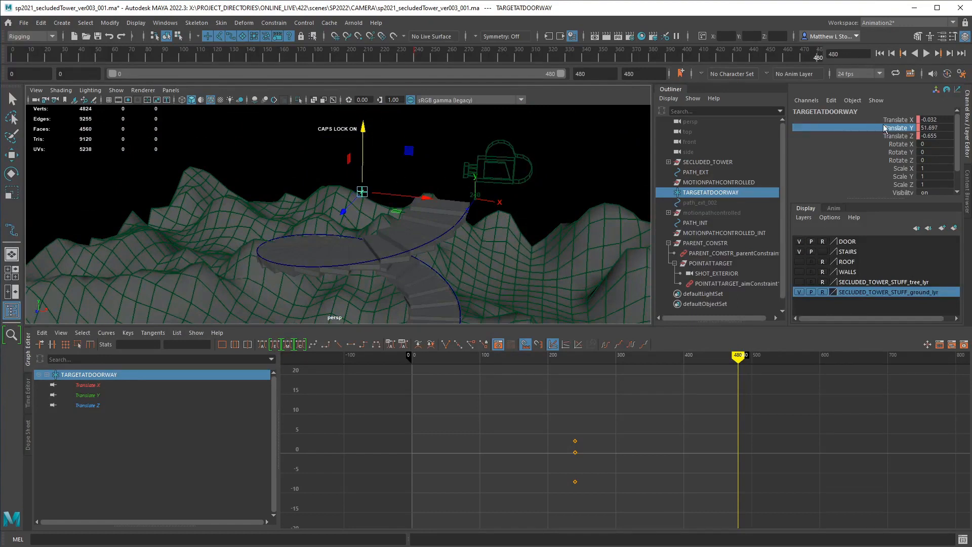
Key TARGETATDOORWAY's Translate X, Y and Z at frame 480, then frame and select its three animation curves
drag(896, 120, 900, 140)
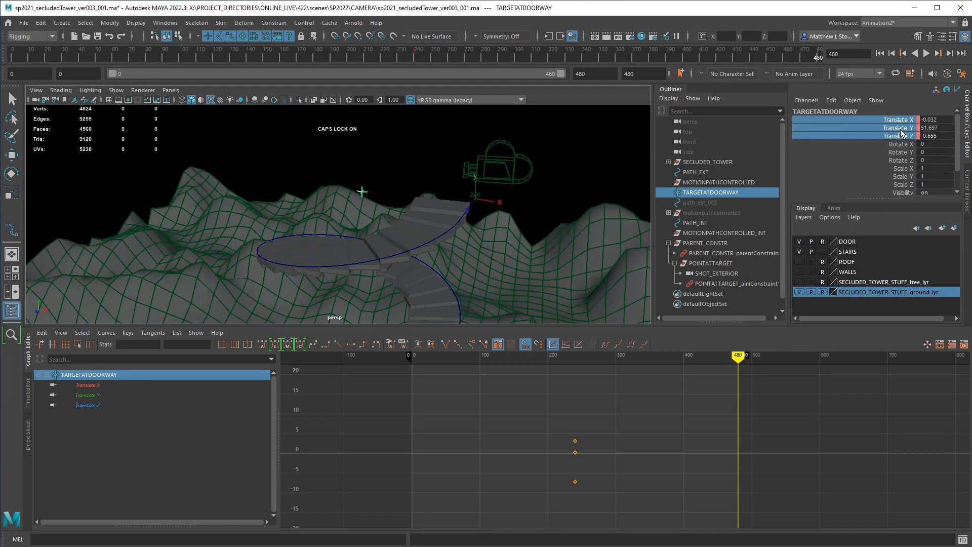
right_click(902, 133)
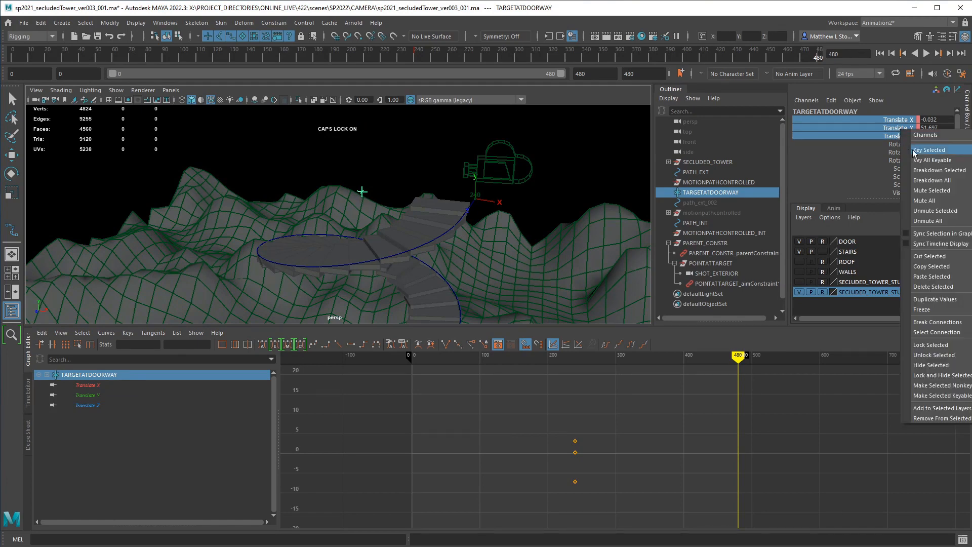
click(929, 150)
key(a)
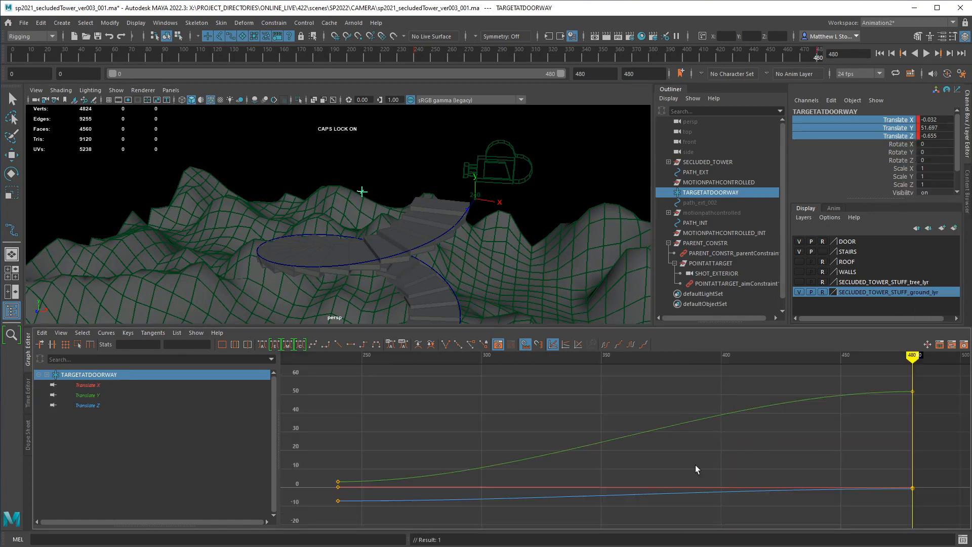
drag(605, 439, 637, 510)
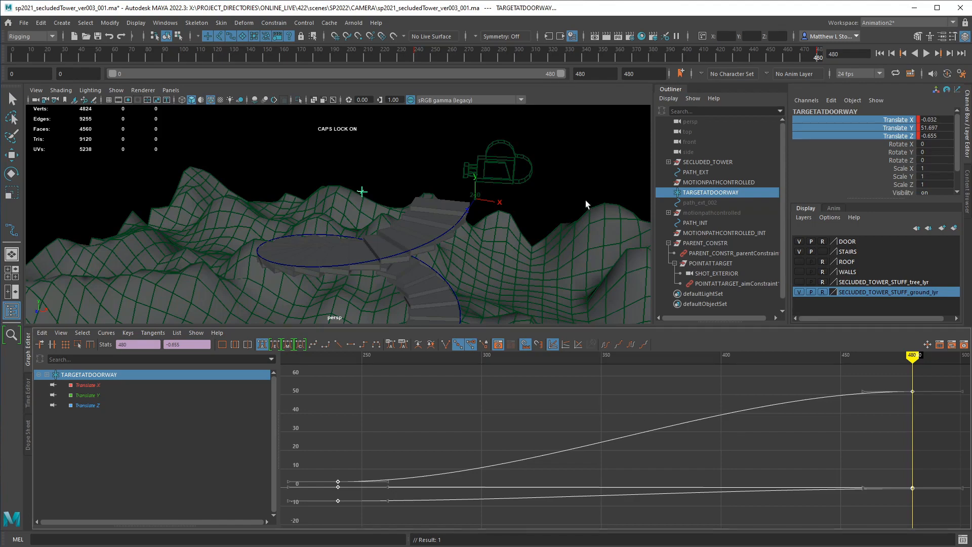
Play the animation through the SHOT_EXTERIOR camera beside the perspective view to check the rising aim target
alt+drag(585, 201, 508, 221)
alt+middle_drag(506, 273, 562, 211)
alt+right_drag(562, 211, 512, 222)
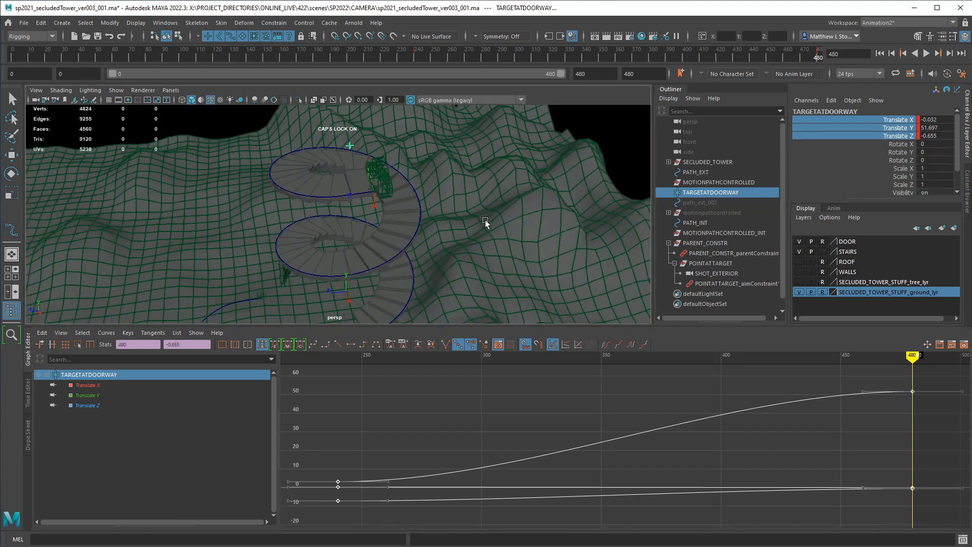
key(space)
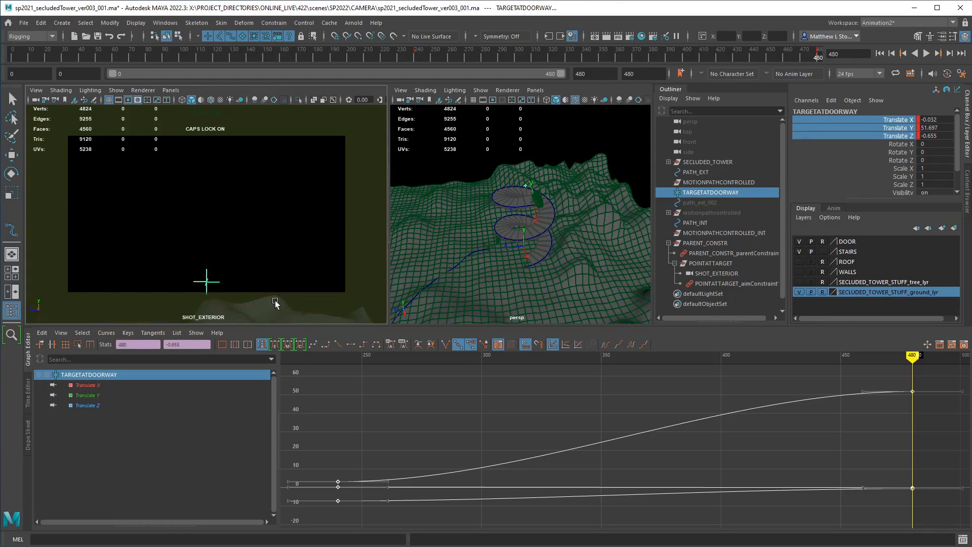
key(alt+v)
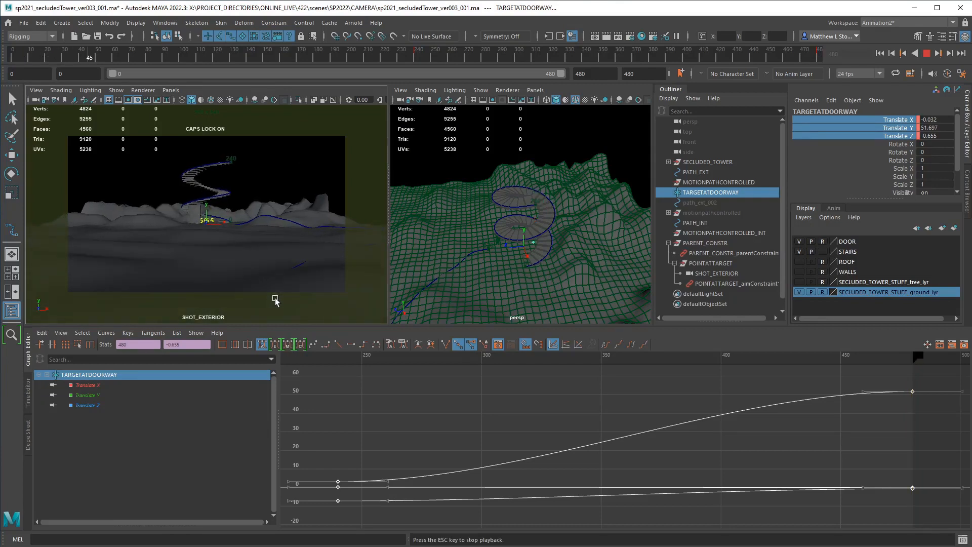
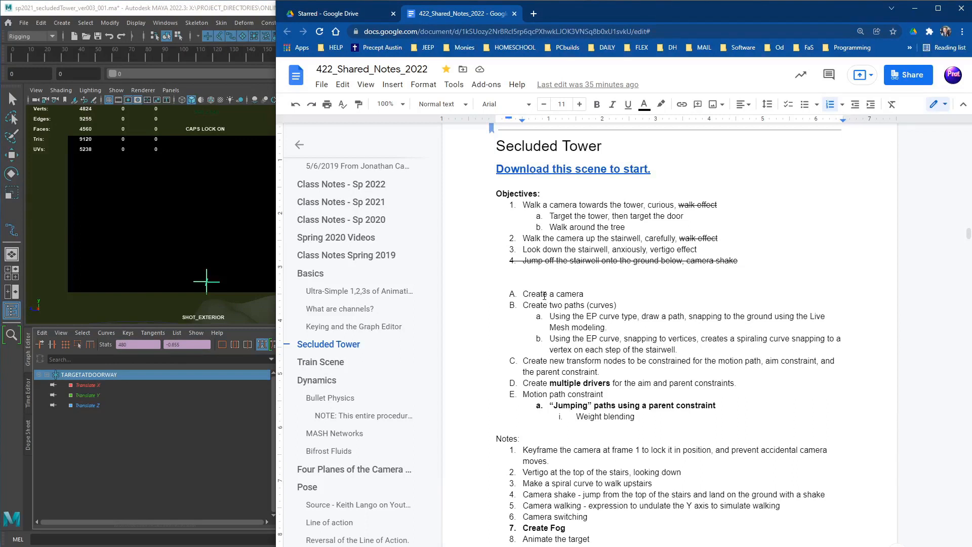
Review the Secluded Tower procedure in the 422_Shared_Notes_2022 Google Docs document, from creating the two paths to weight blending
drag(550, 306, 593, 321)
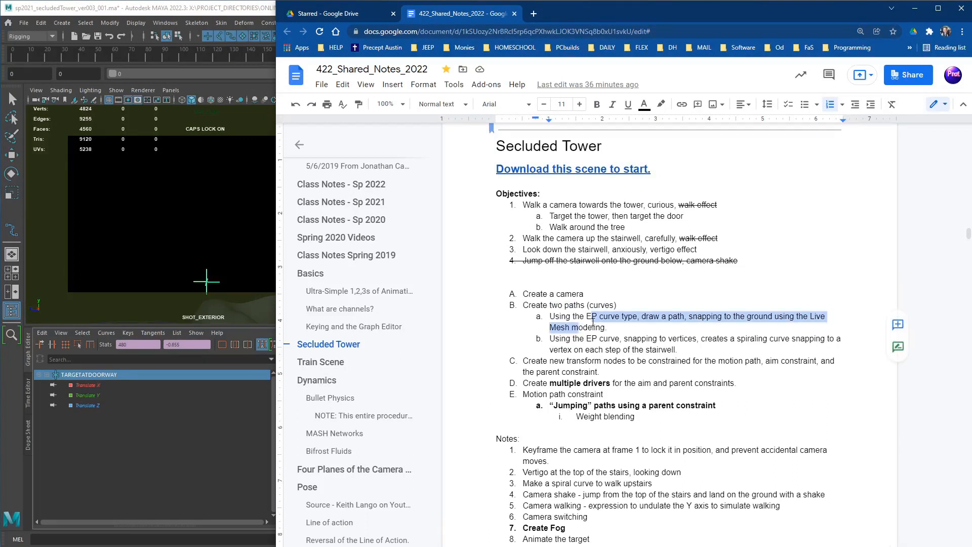
drag(676, 340, 765, 339)
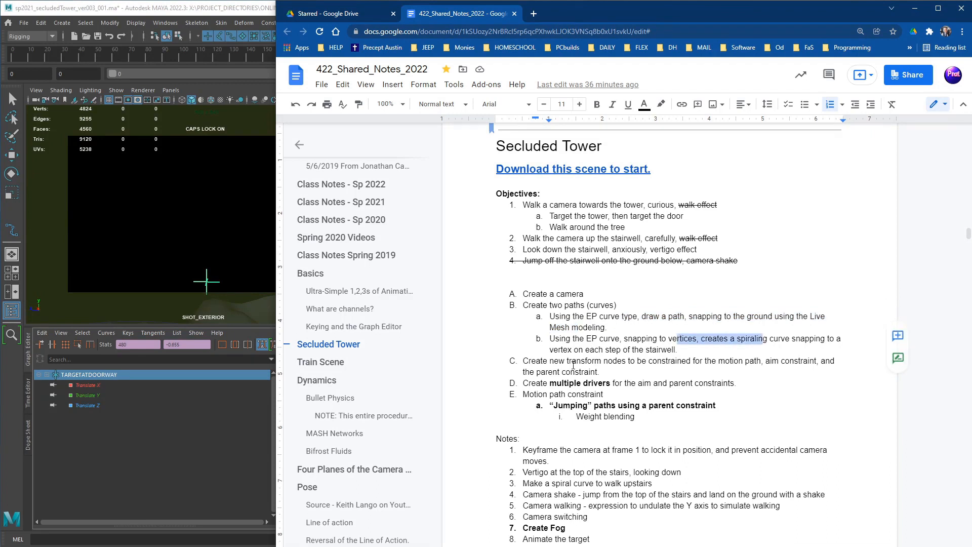
drag(567, 364, 604, 364)
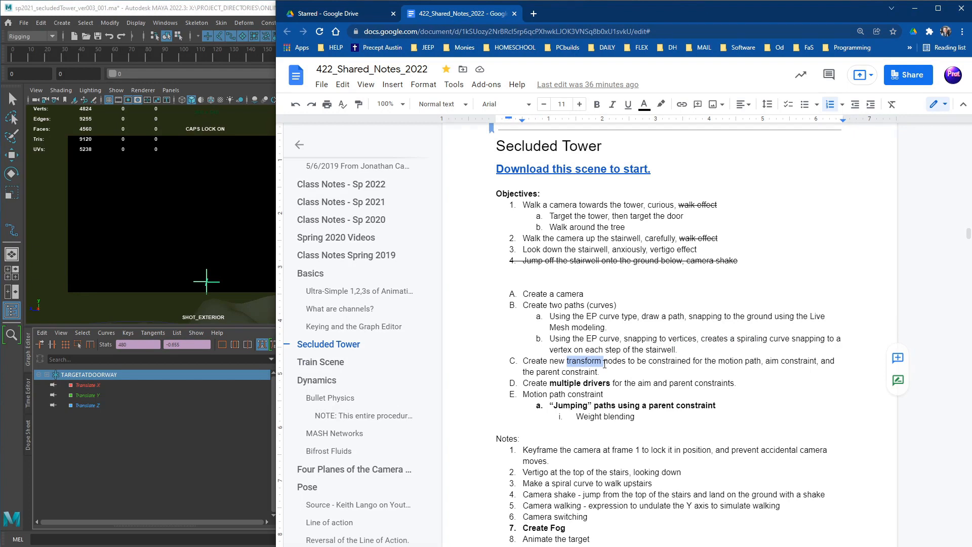
drag(604, 364, 635, 372)
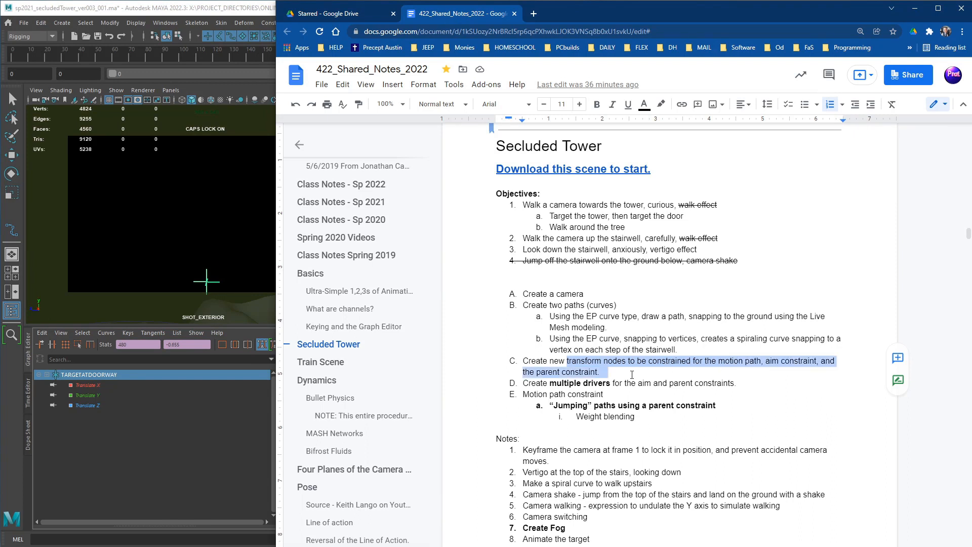
click(614, 384)
drag(565, 383, 698, 385)
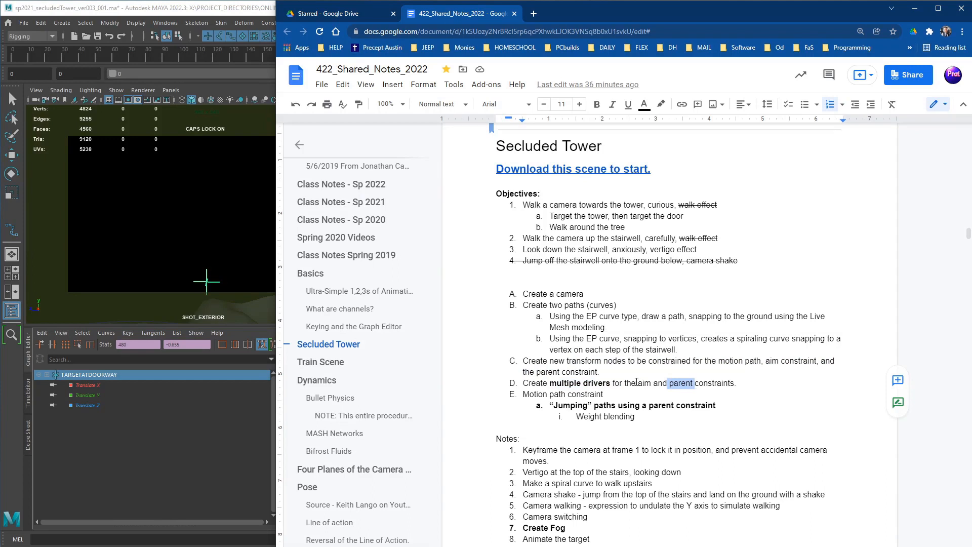
drag(637, 384, 652, 384)
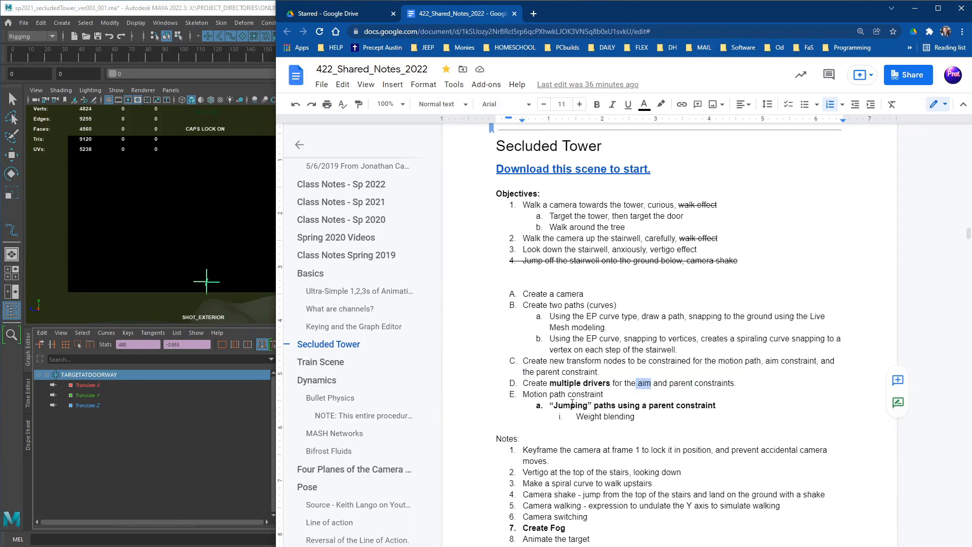
drag(551, 395, 674, 414)
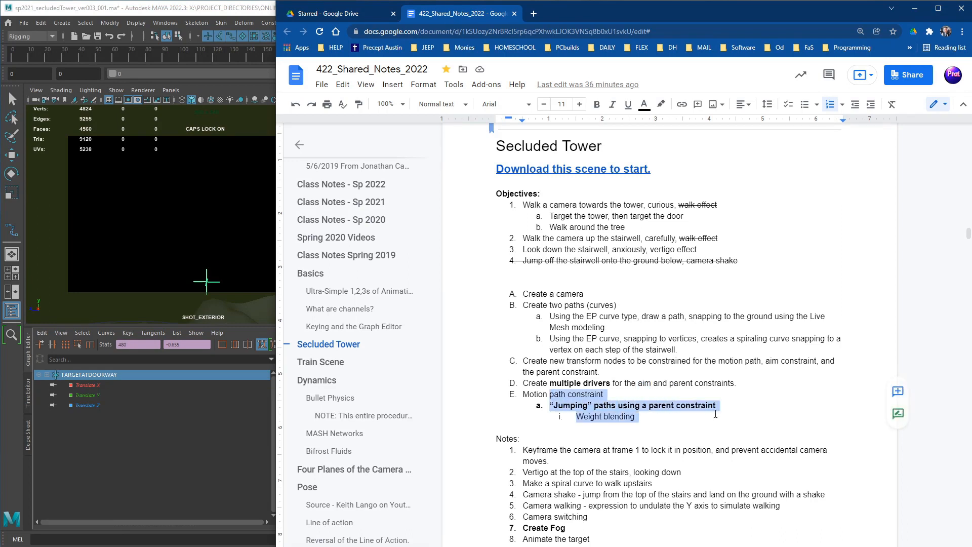
triple_click(640, 417)
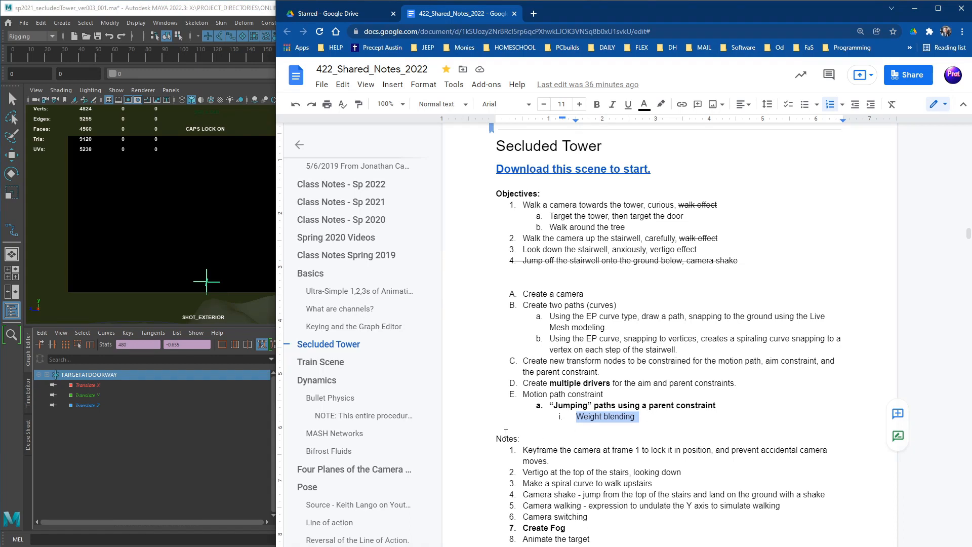
Return to Maya, set the current time to frame 99, and select the SHOT_EXTERIOR camera on the exterior path
click(241, 450)
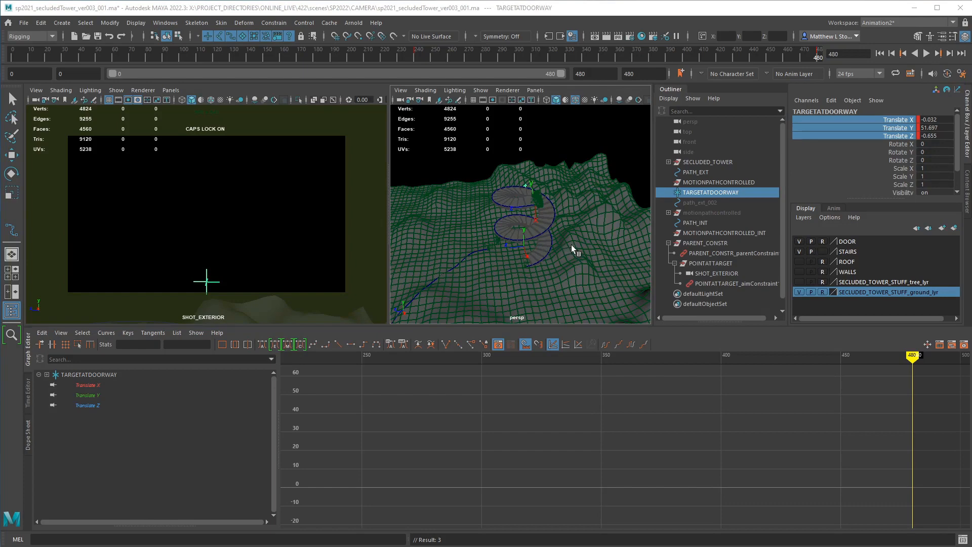
scroll(560, 426, down, 10)
alt+middle_drag(556, 425, 578, 424)
mouse_move(526, 362)
mouse_down()
mouse_move(473, 362)
mouse_move(519, 364)
mouse_up()
alt+middle_drag(529, 262, 605, 205)
alt+right_drag(605, 205, 505, 221)
alt+middle_drag(505, 221, 502, 219)
alt+drag(502, 219, 586, 229)
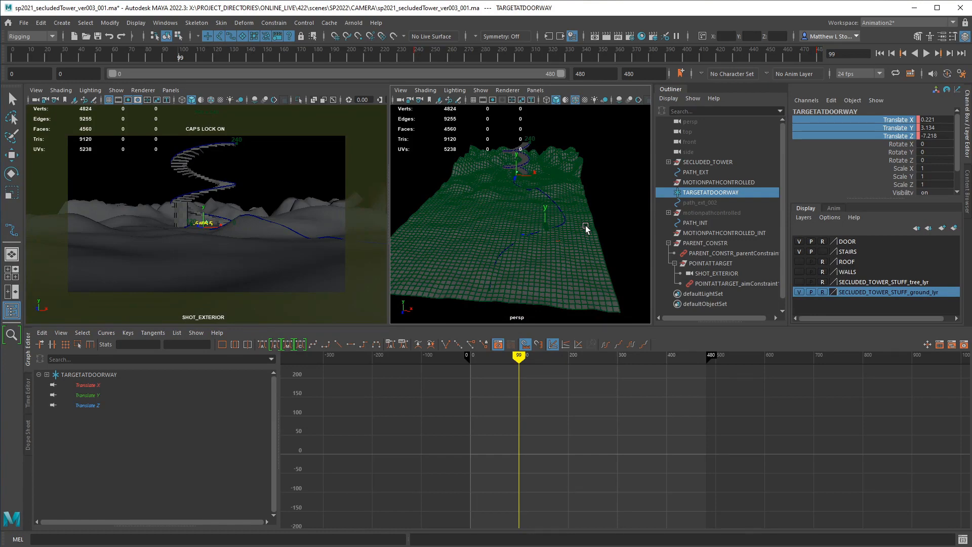
alt+drag(567, 231, 593, 221)
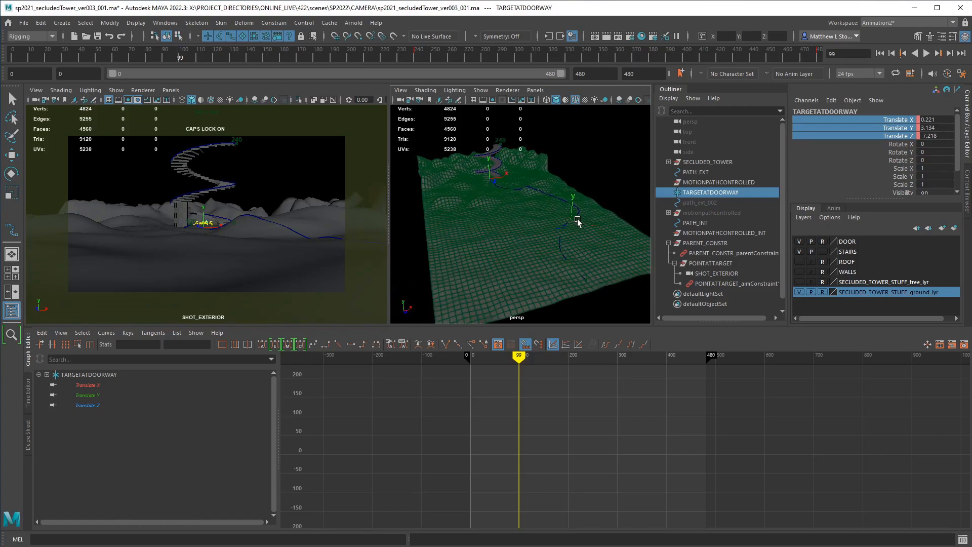
click(577, 219)
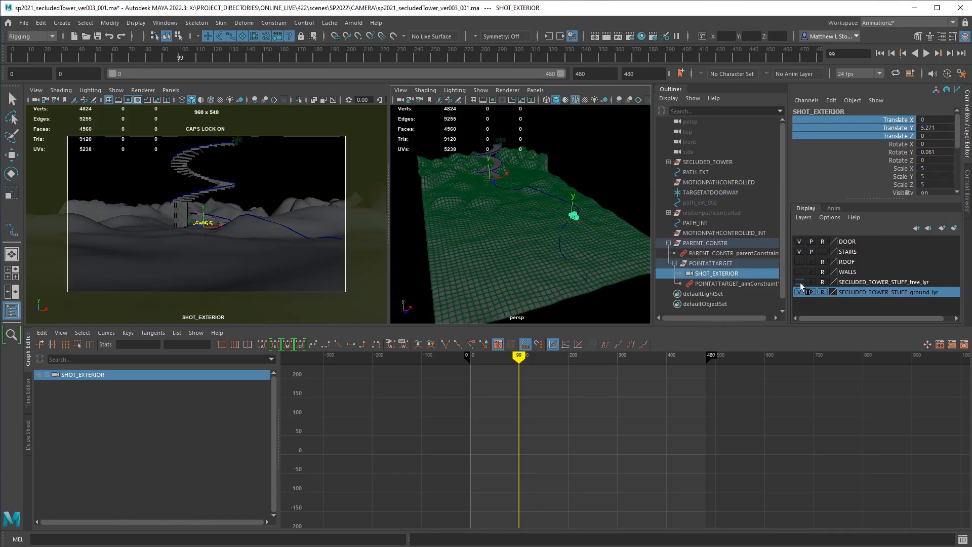
click(823, 292)
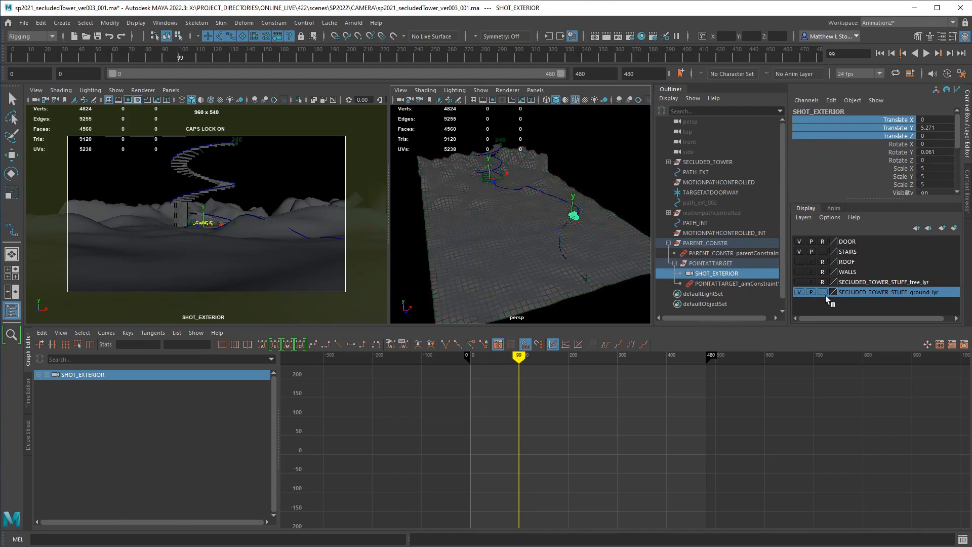
click(823, 292)
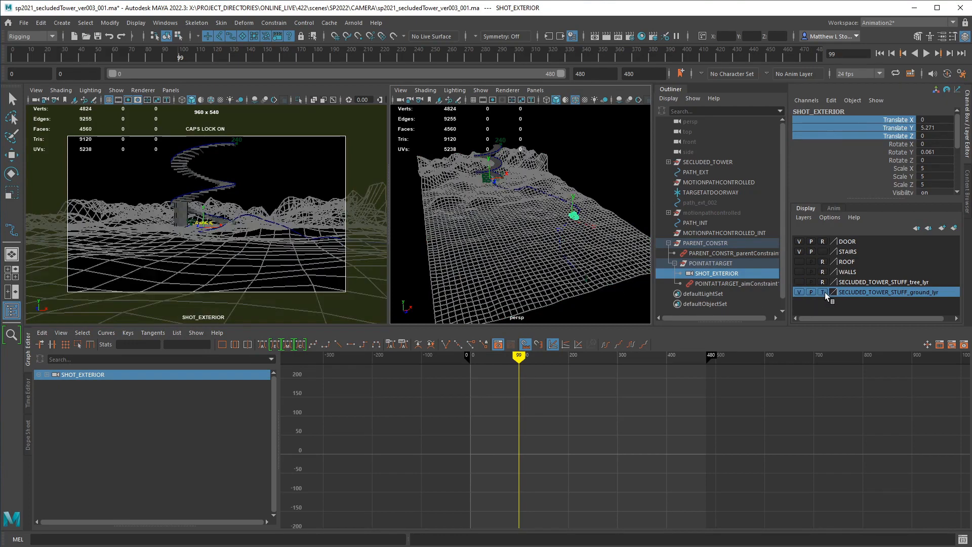
click(823, 293)
Show the SECLUDED_TOWER_STUFF_tree_lyr layer and frame the tree beside the exterior path in the perspective view
mouse_move(557, 241)
alt+mouse_down()
mouse_move(554, 250)
mouse_move(514, 234)
mouse_move(574, 255)
mouse_move(528, 236)
alt+mouse_up()
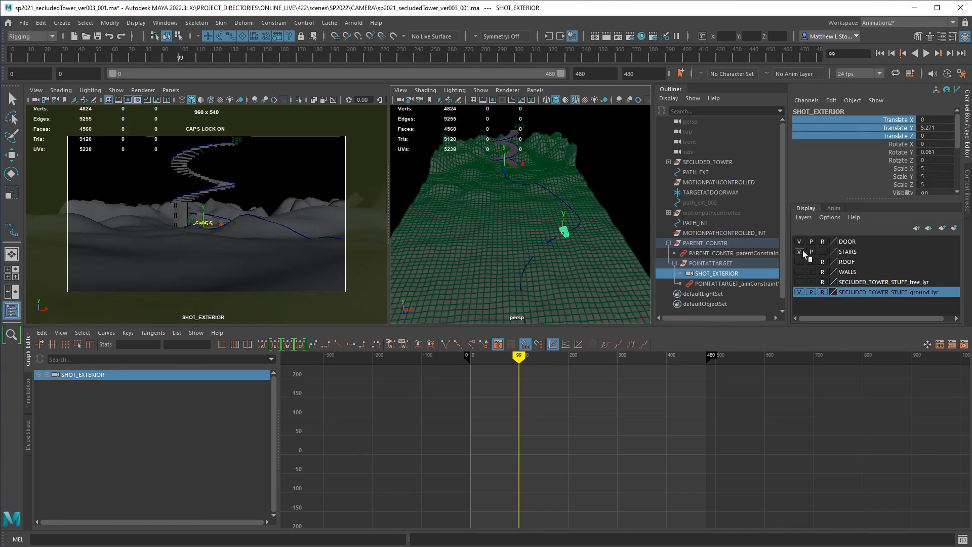
click(800, 282)
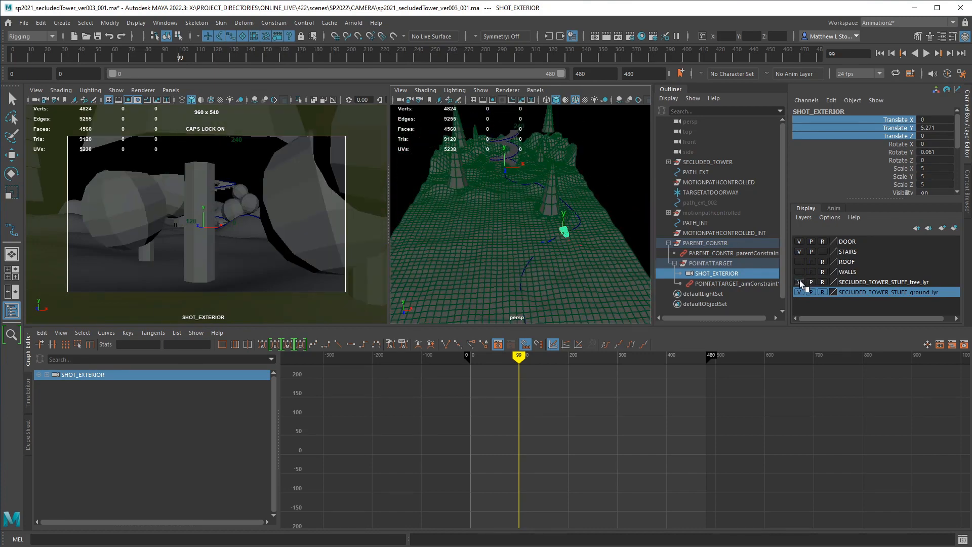
alt+drag(547, 212, 514, 269)
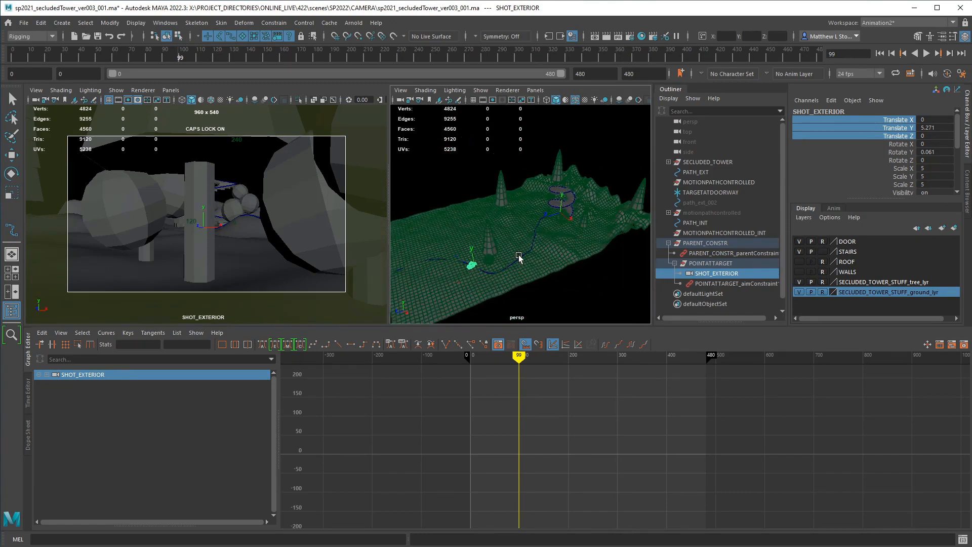
alt+right_drag(504, 216, 597, 262)
alt+drag(598, 262, 542, 261)
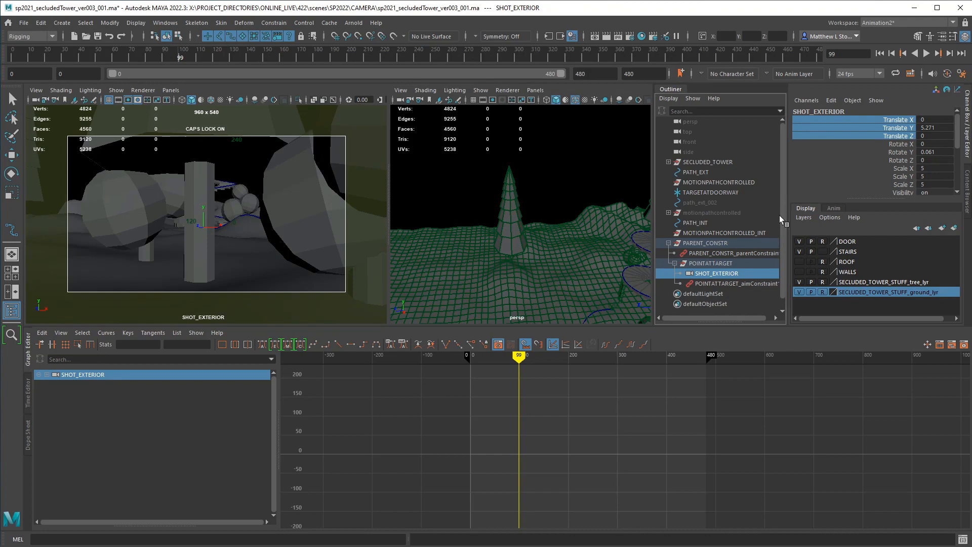
Create an empty group with nothing selected and rename it TARGETATTHETREE
key(w)
click(545, 181)
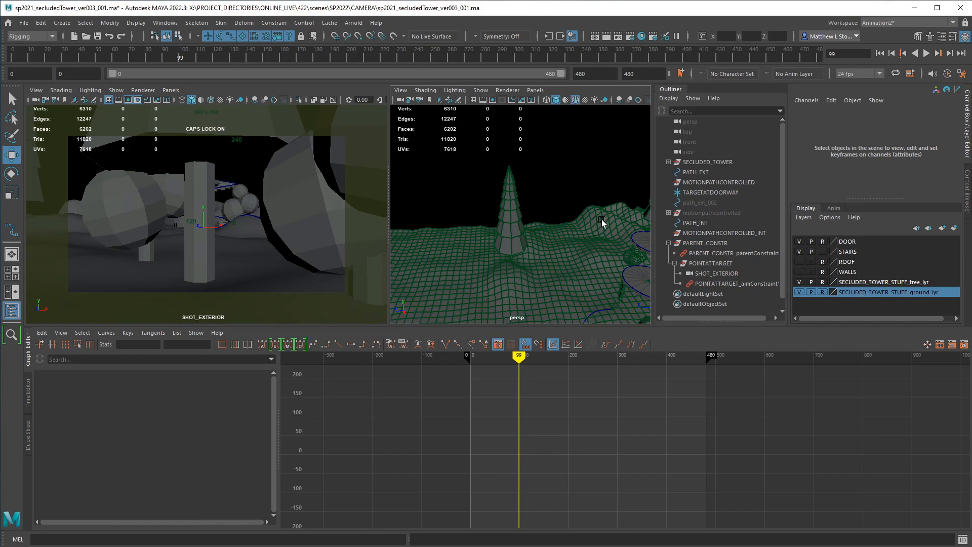
key(ctrl+g)
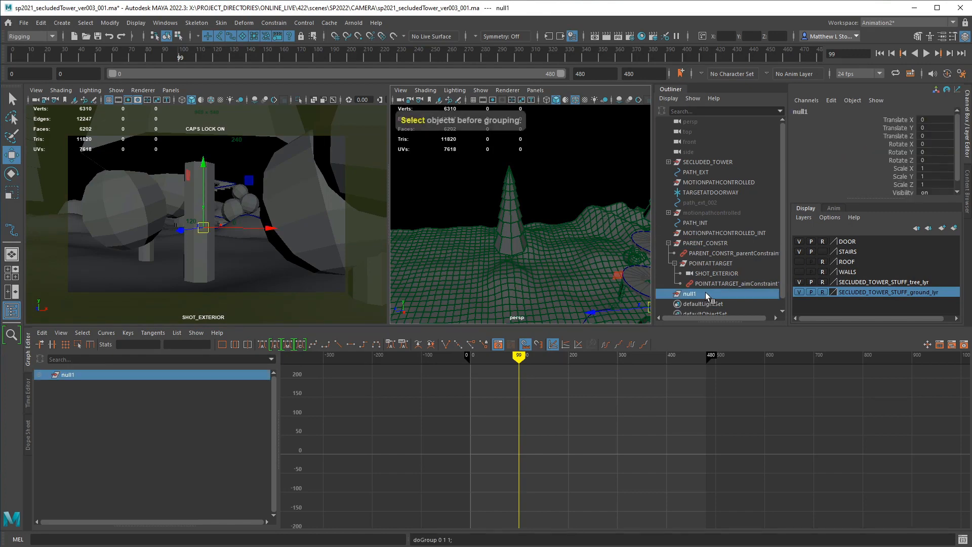
scroll(706, 293, down, 1)
double_click(697, 284)
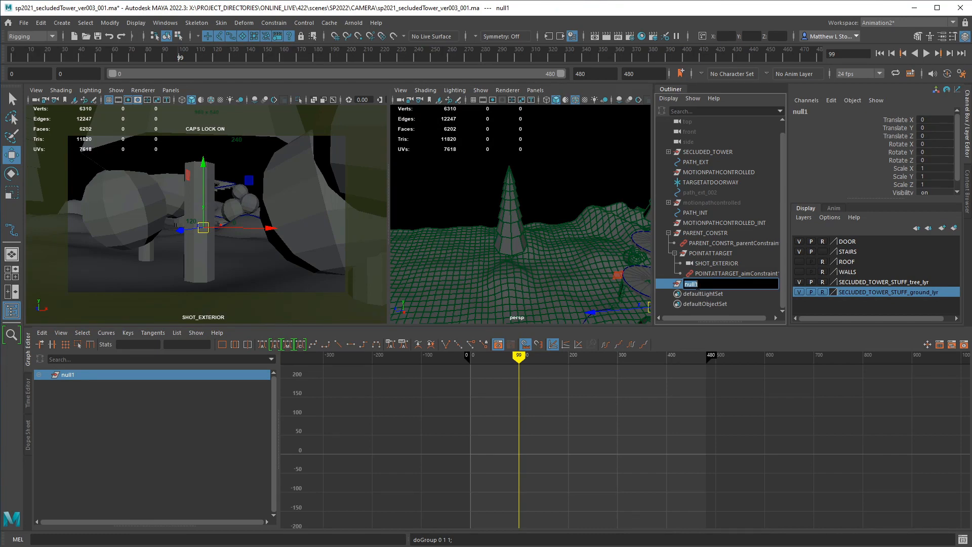
text(TARCETATTHETREE)
key(Return)
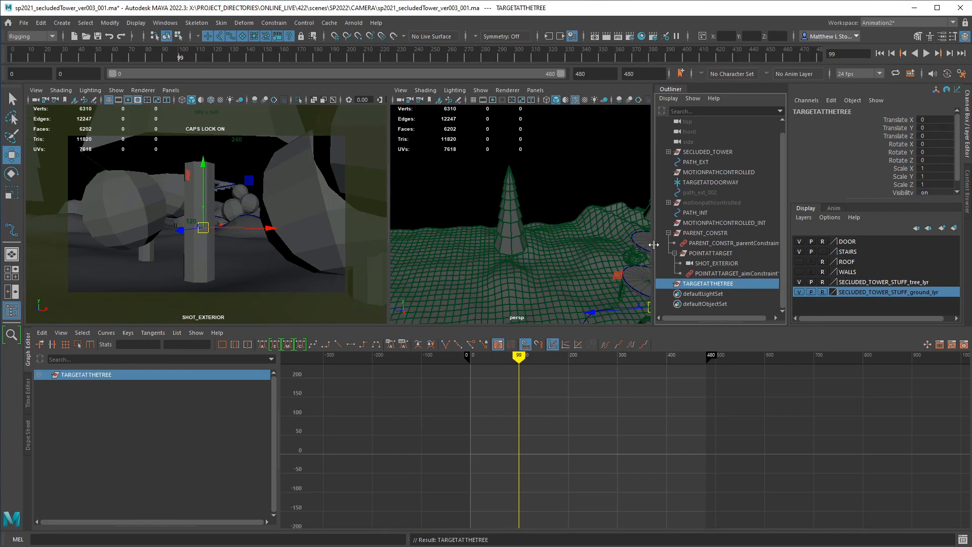
Turn on the local axis display for the TARGETATTHETREE group in its display attributes
key(f)
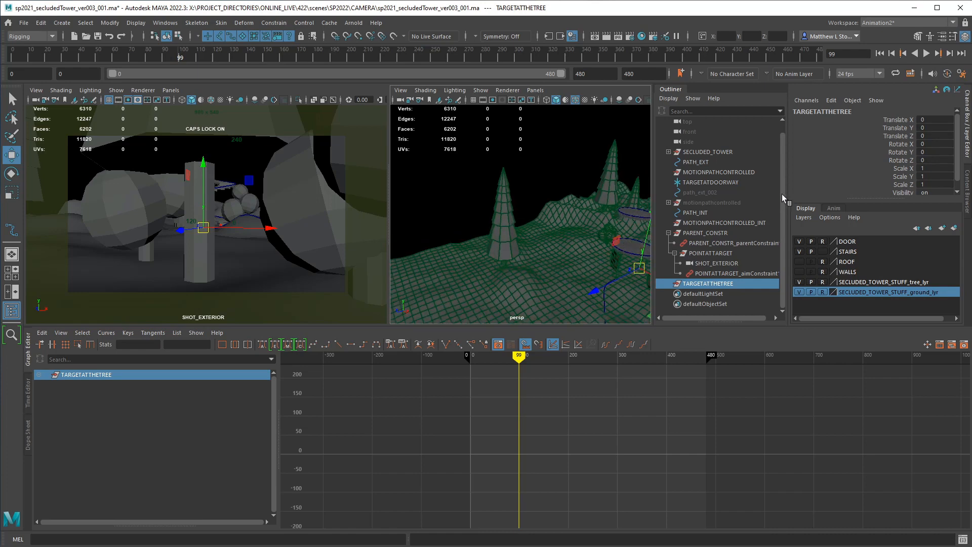
key(ctrl+a)
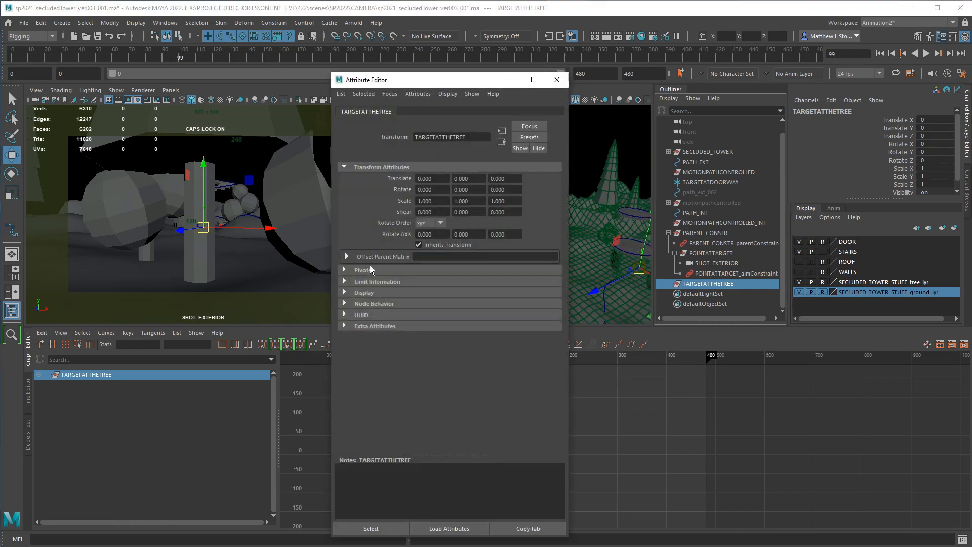
click(370, 293)
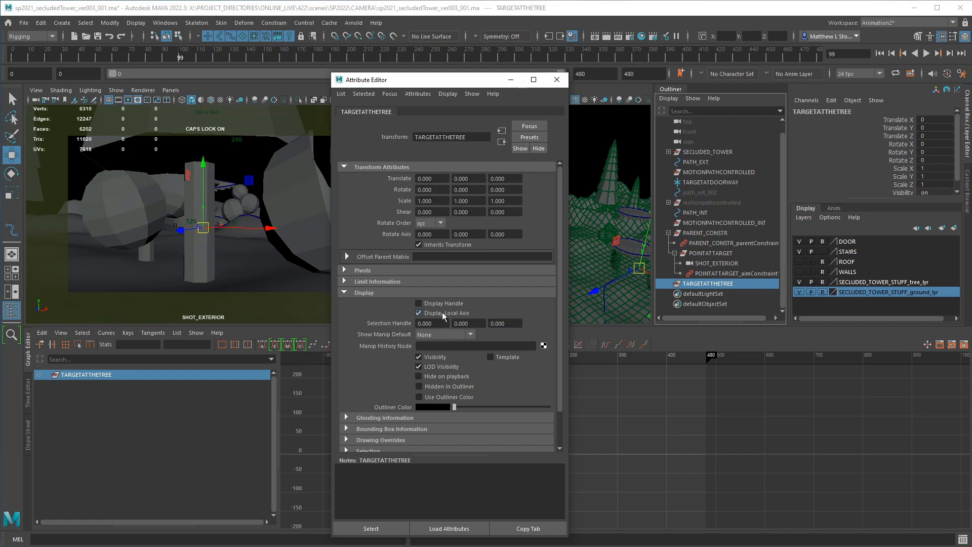
click(136, 23)
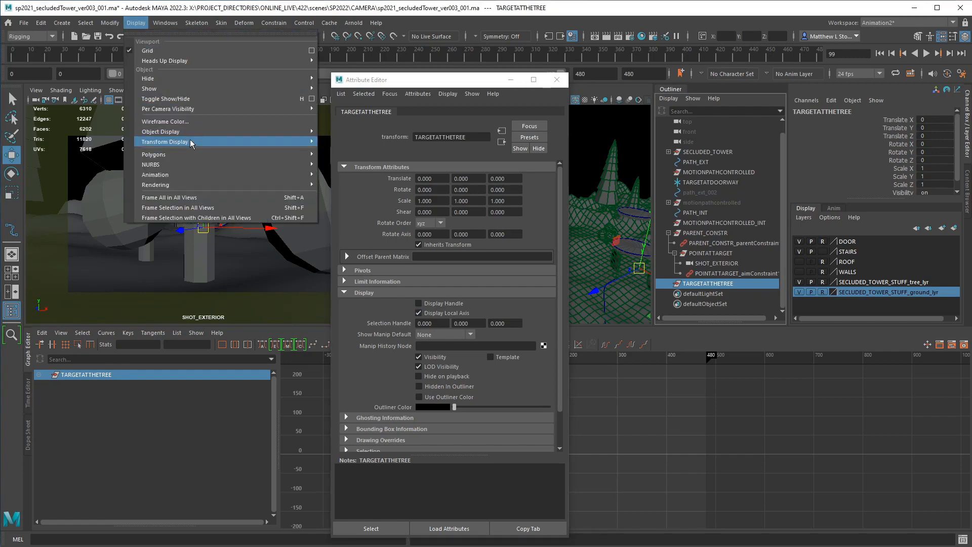
mouse_move(191, 142)
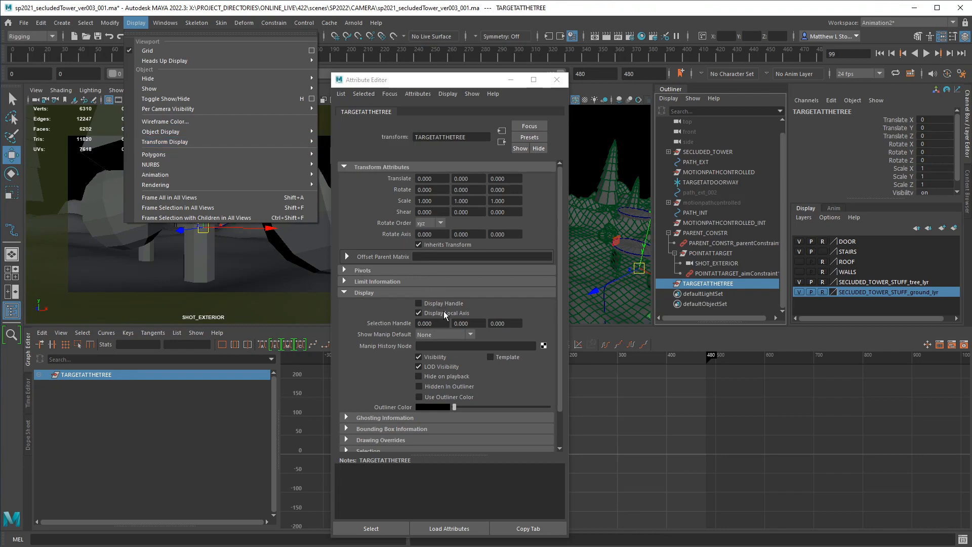
click(558, 80)
click(558, 79)
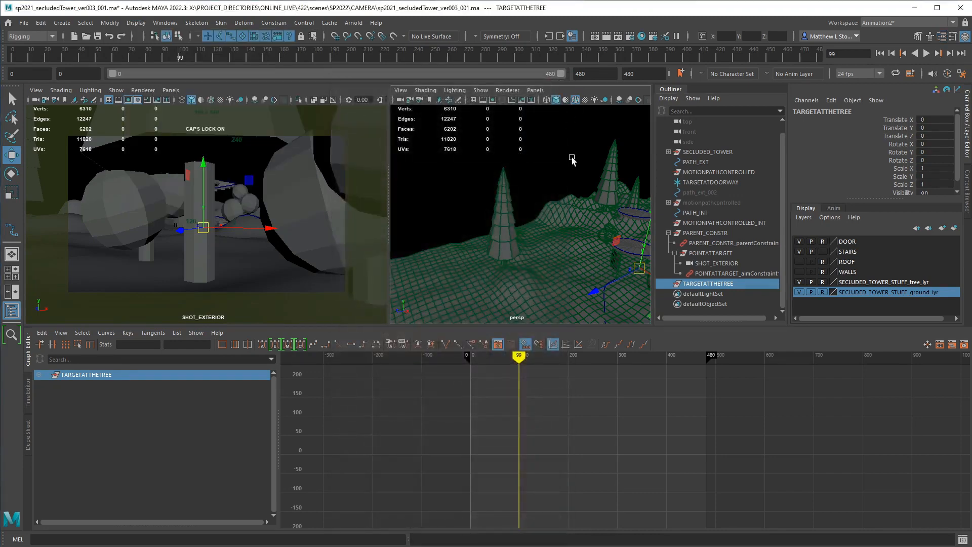
Move the TARGETATTHETREE group to the tree, to about X -39.087, Y 16.903, Z 75.607, and deselect it
alt+drag(584, 210, 616, 235)
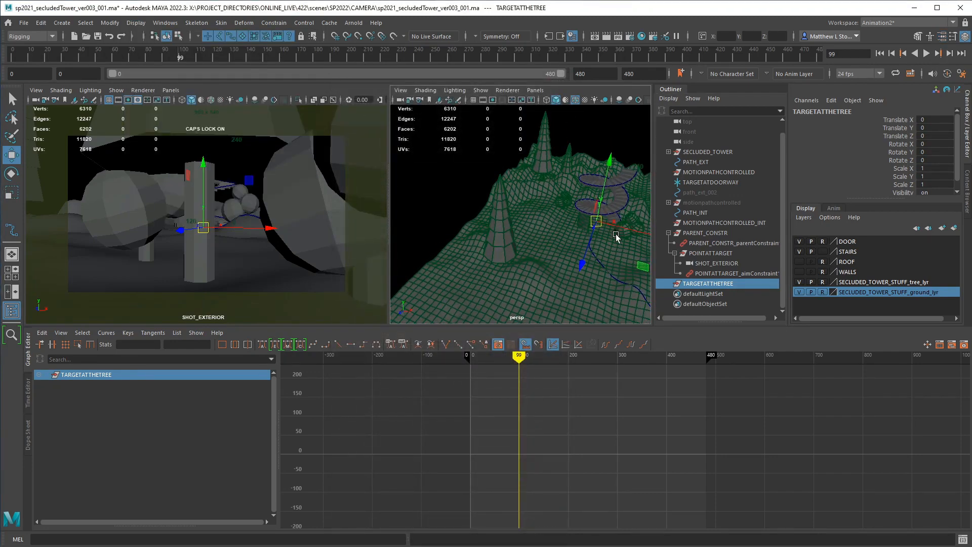
alt+middle_drag(615, 235, 562, 232)
alt+drag(562, 232, 469, 302)
drag(446, 198, 442, 179)
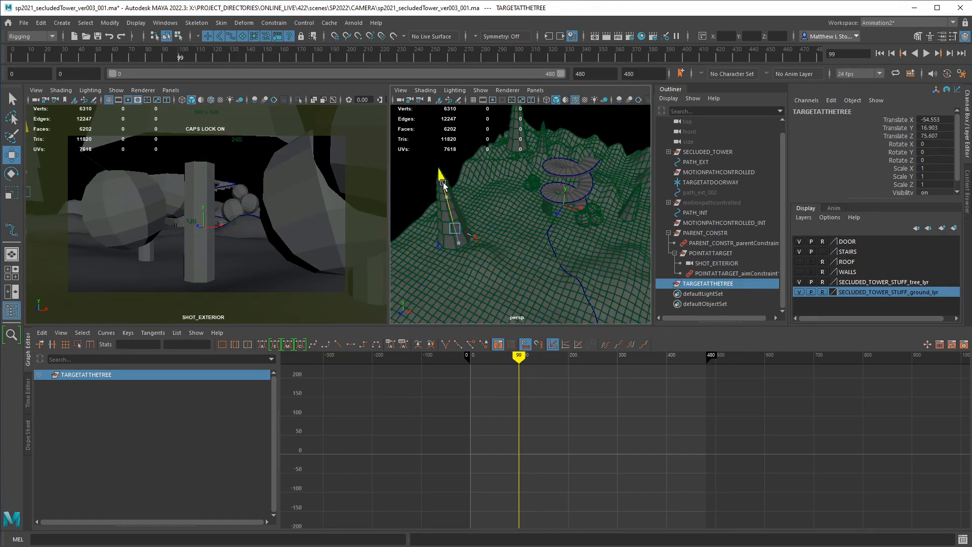
drag(503, 254, 534, 259)
alt+drag(539, 253, 469, 211)
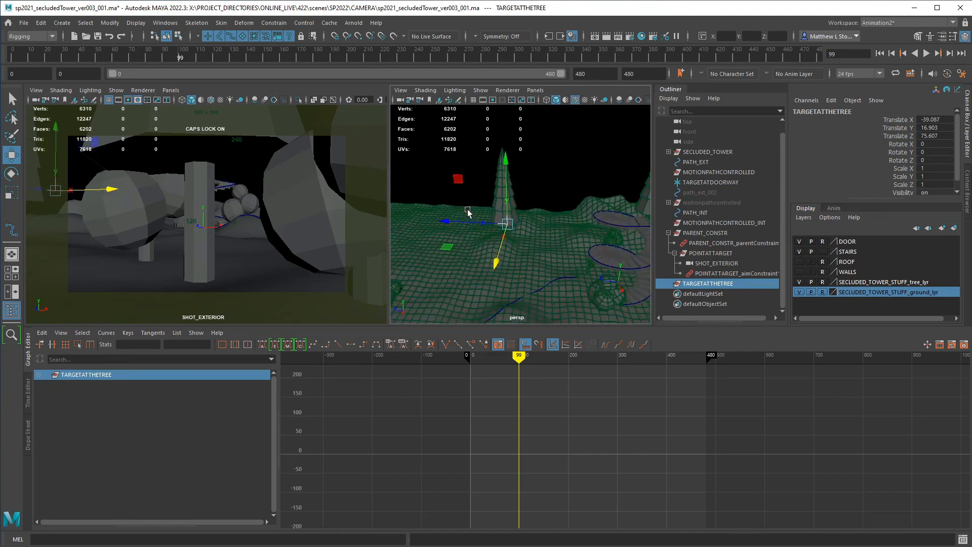
key(q)
click(552, 177)
alt+drag(506, 186, 557, 179)
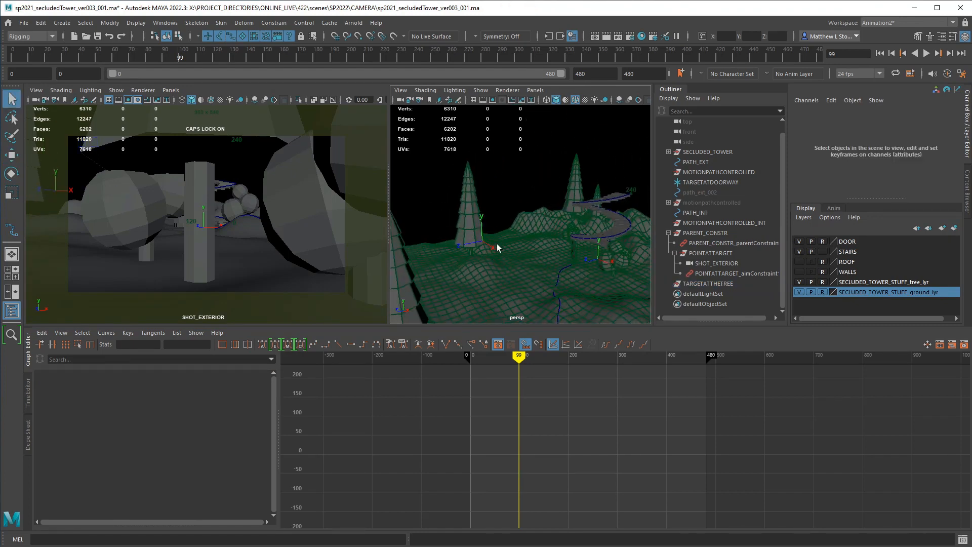
alt+middle_drag(484, 245, 514, 230)
alt+right_drag(514, 230, 541, 245)
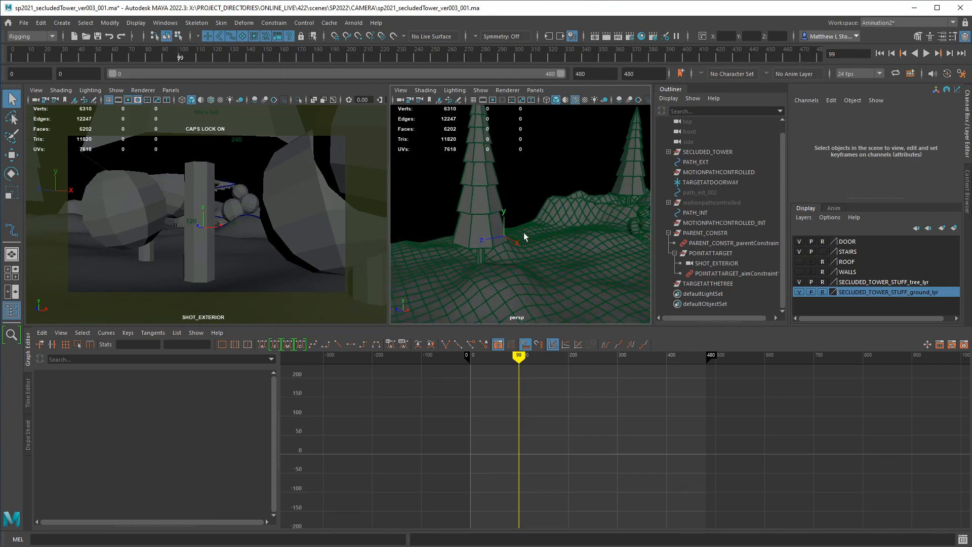
Reorder the TARGETATTHETREE group in the Outliner so it sits directly below TARGETATDOORWAY
drag(709, 277, 706, 184)
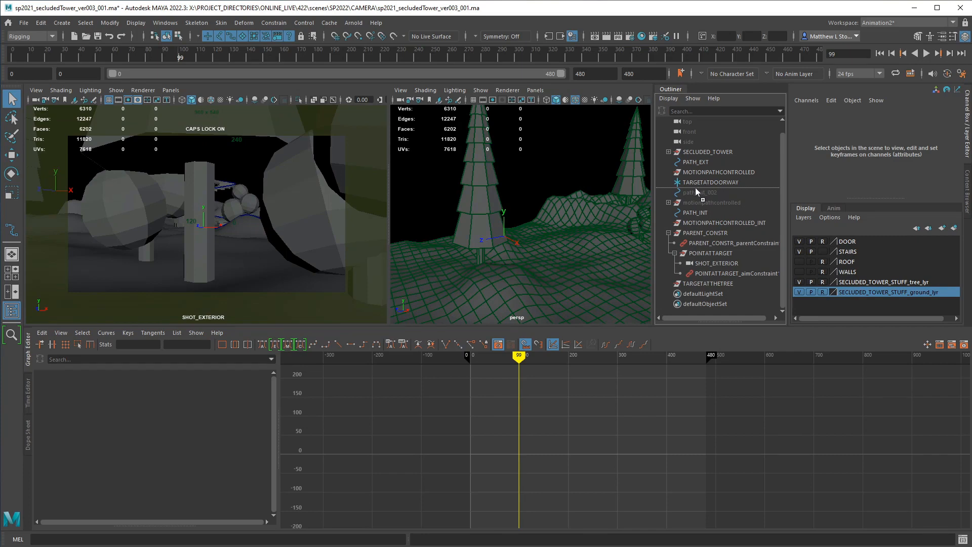
drag(695, 188, 695, 187)
click(709, 193)
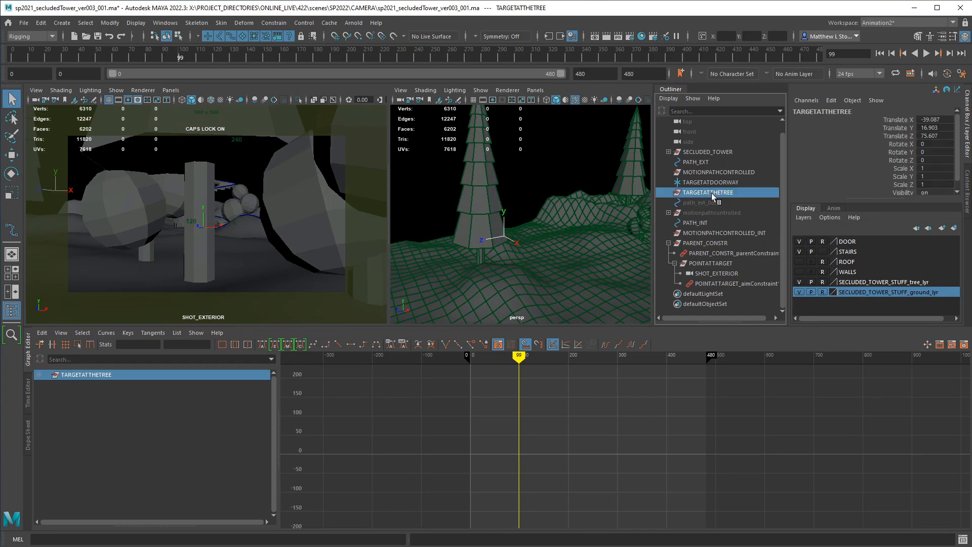
Compare the TARGETATTHETREE group with the TARGETATDOORWAY locator and delete the group
click(711, 184)
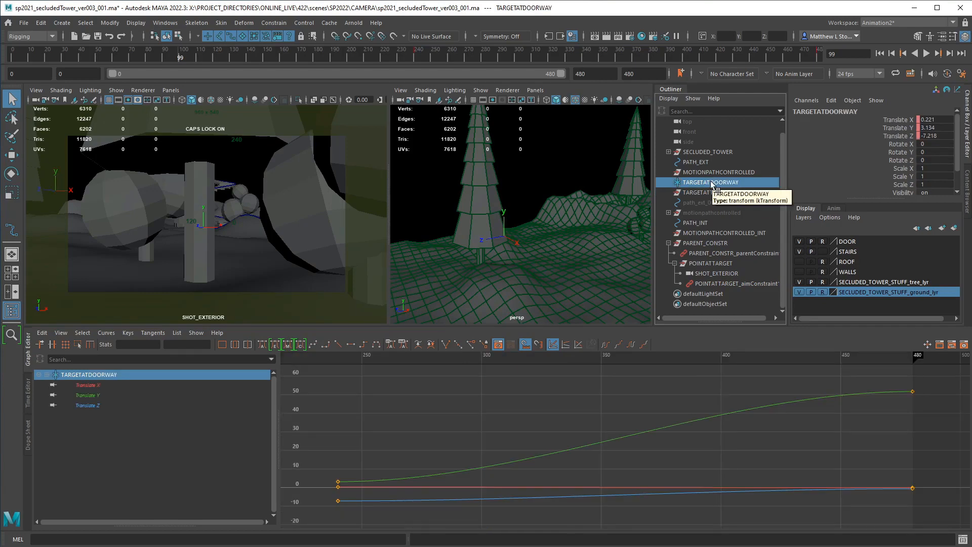
click(707, 192)
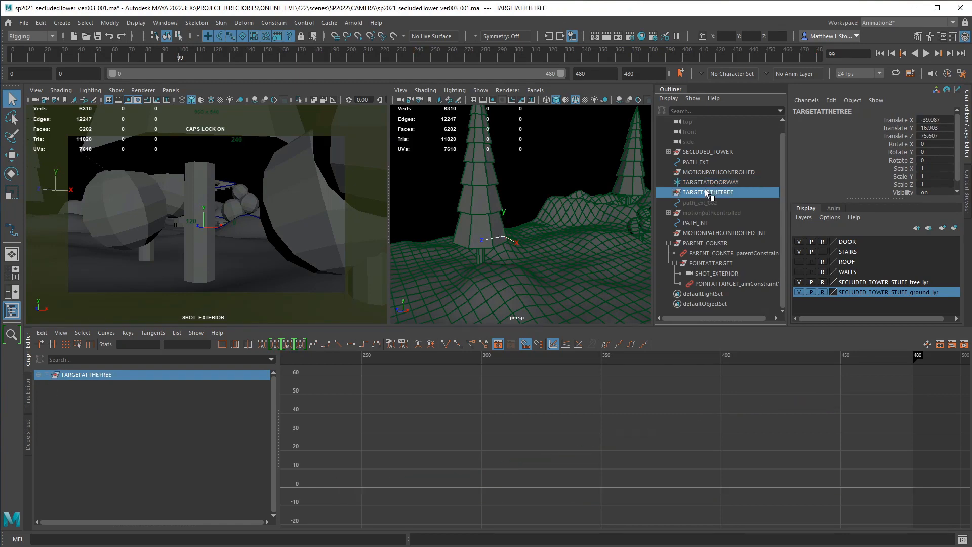
key(Delete)
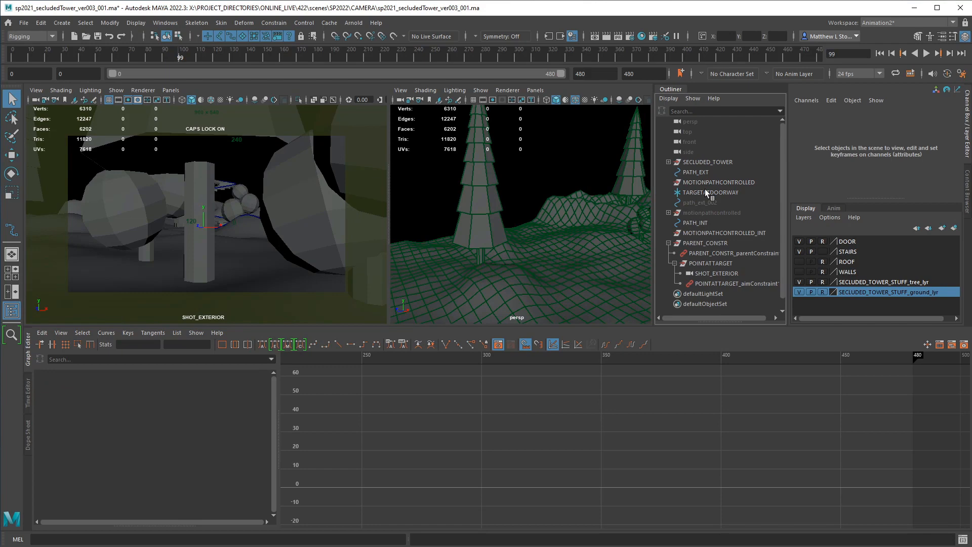
Create a locator, place it below TARGETATDOORWAY in the Outliner, and rename it TARGETATTHETREE
click(41, 23)
mouse_move(58, 27)
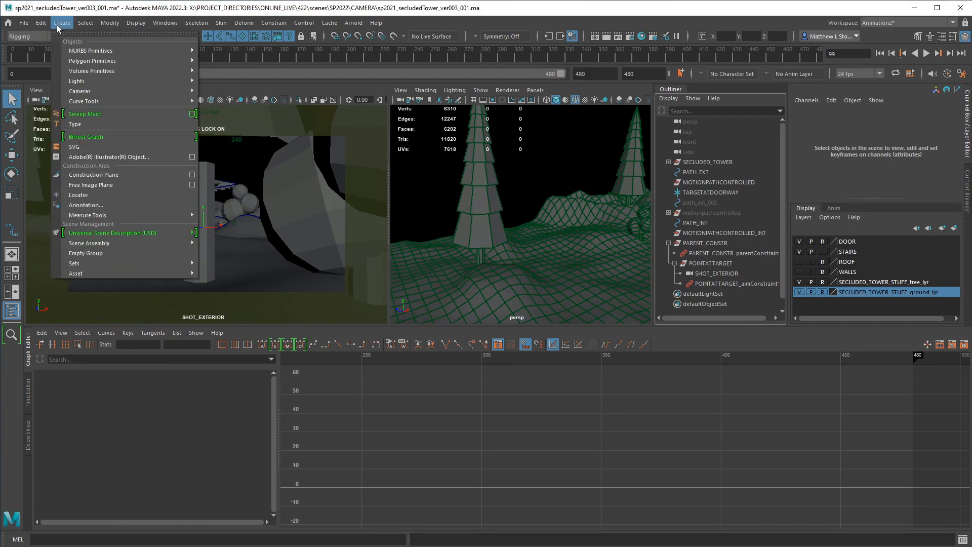
click(98, 194)
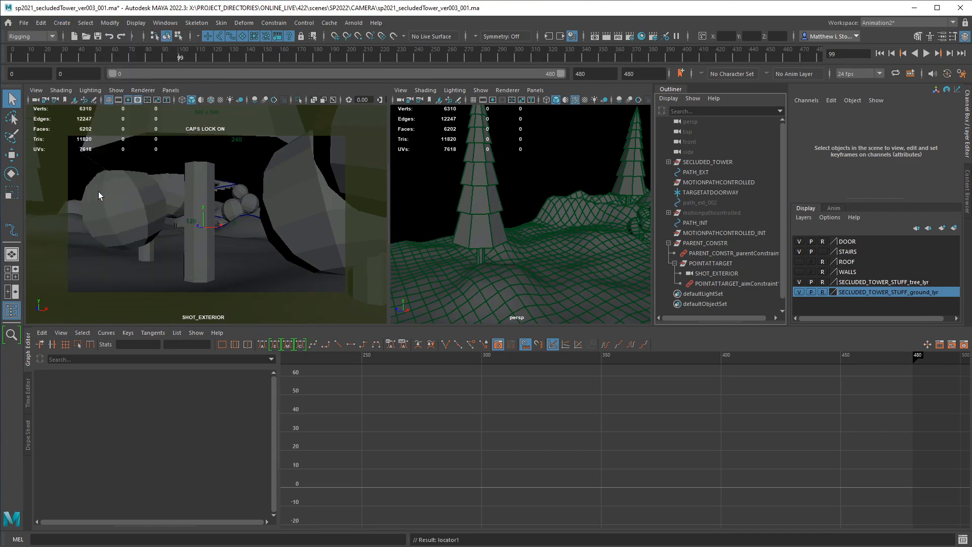
drag(713, 298, 700, 205)
double_click(700, 202)
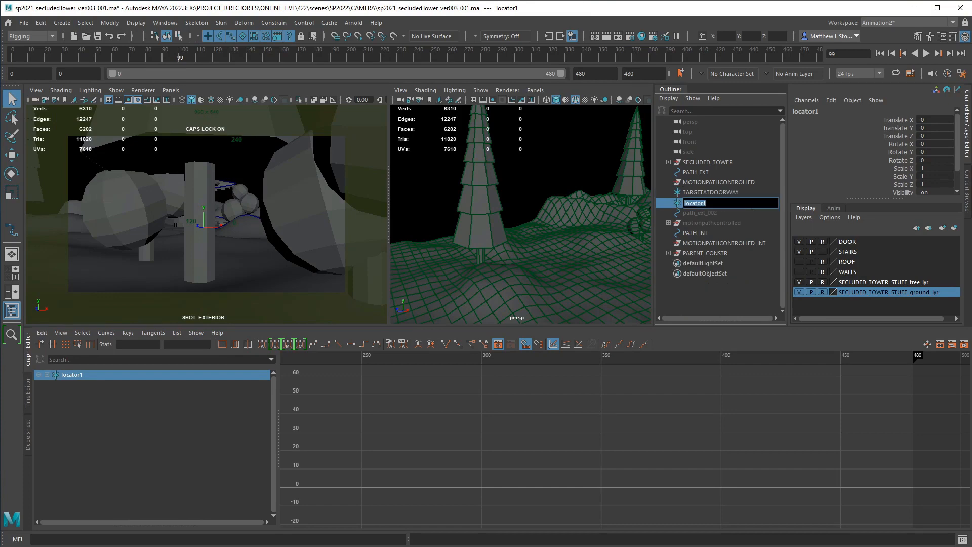
text(TARGETATTHE)
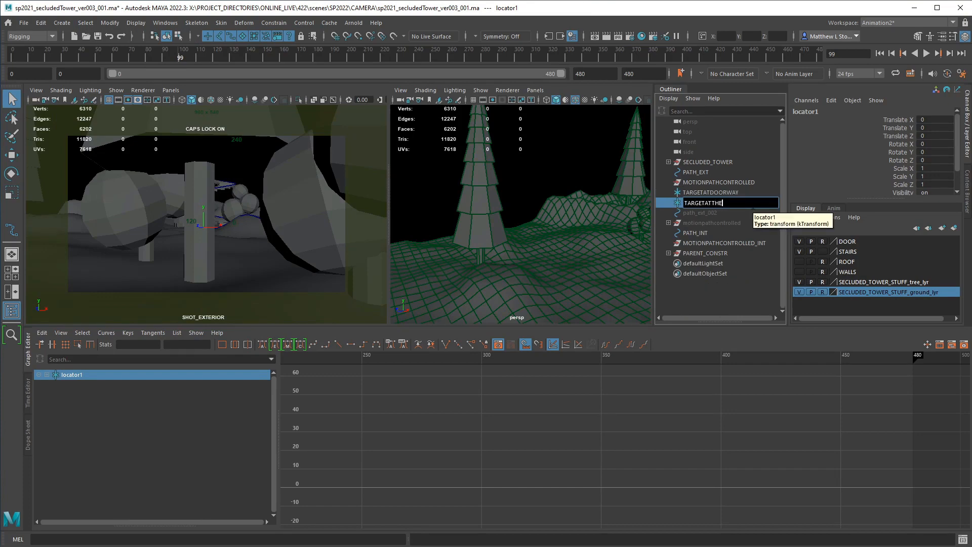
text(TREE)
key(Return)
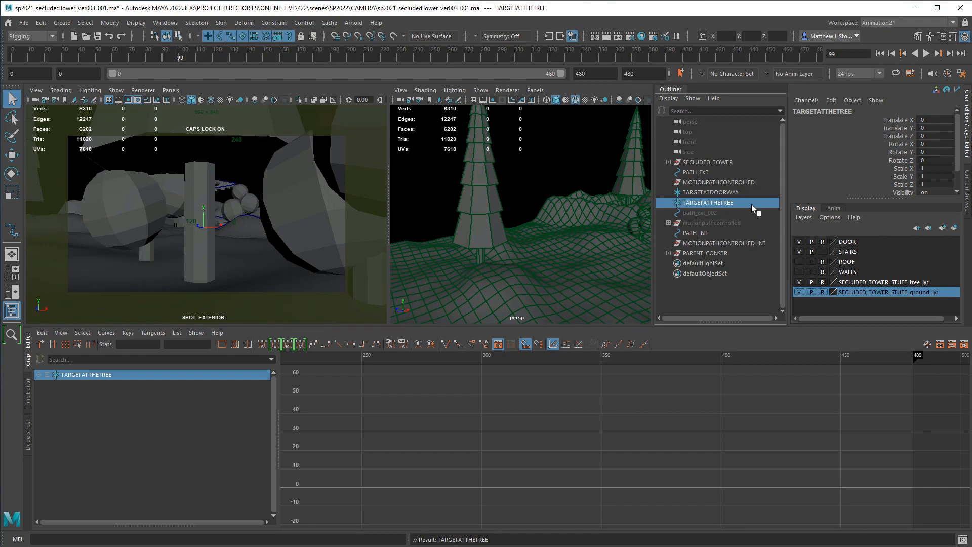
Move the TARGETATTHETREE locator to the base of the tree, at about X -40.552, Y 7.563, Z 70.466
alt+right_drag(567, 275, 553, 272)
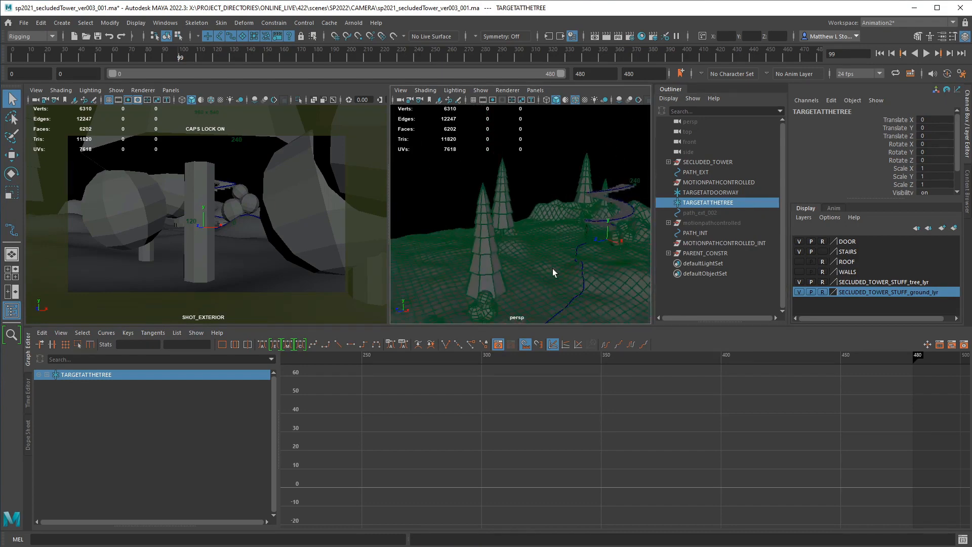
alt+drag(601, 243, 501, 252)
key(w)
alt+right_drag(501, 252, 578, 282)
alt+drag(508, 284, 533, 264)
drag(473, 226, 471, 202)
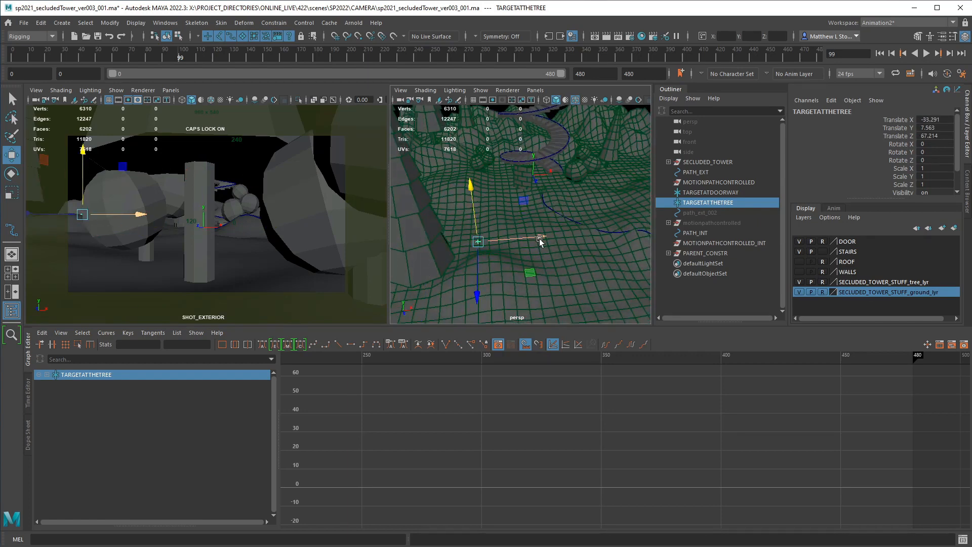
drag(538, 242, 523, 236)
drag(451, 298, 451, 304)
alt+drag(542, 278, 587, 274)
Compare the Local Scale on the TARGETATTHETREE locator's shape node with the Scale on its transform node
key(ctrl+a)
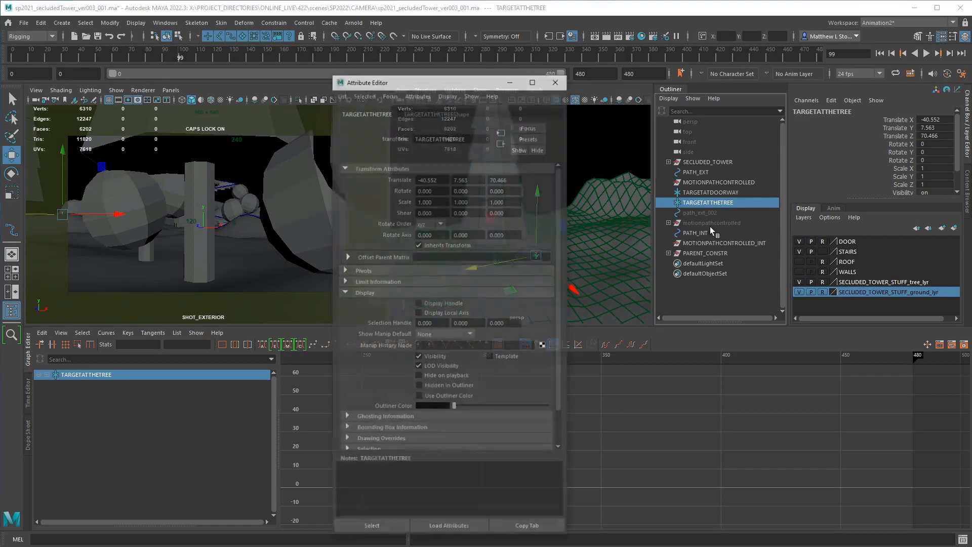
drag(446, 82, 740, 73)
click(748, 103)
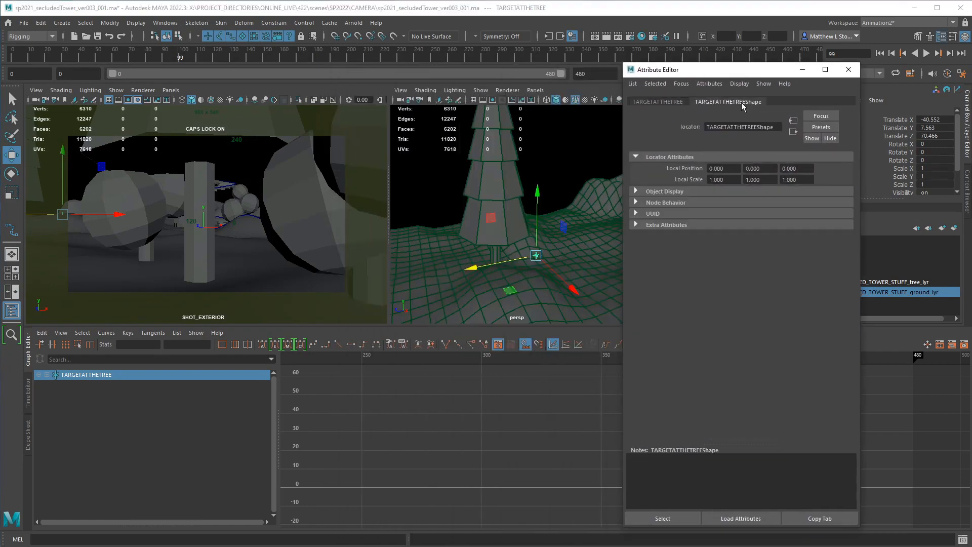
double_click(719, 180)
scroll(550, 256, up, 4)
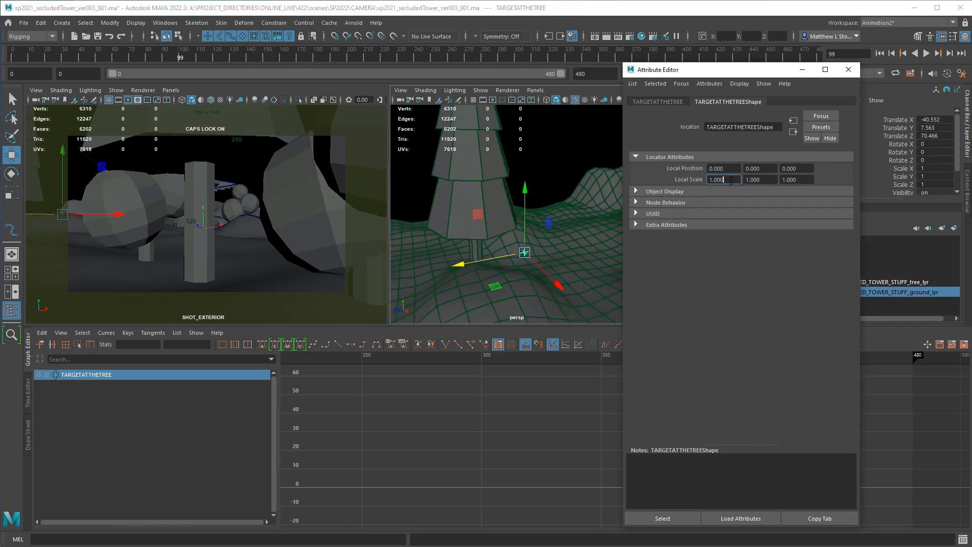
click(659, 103)
double_click(718, 191)
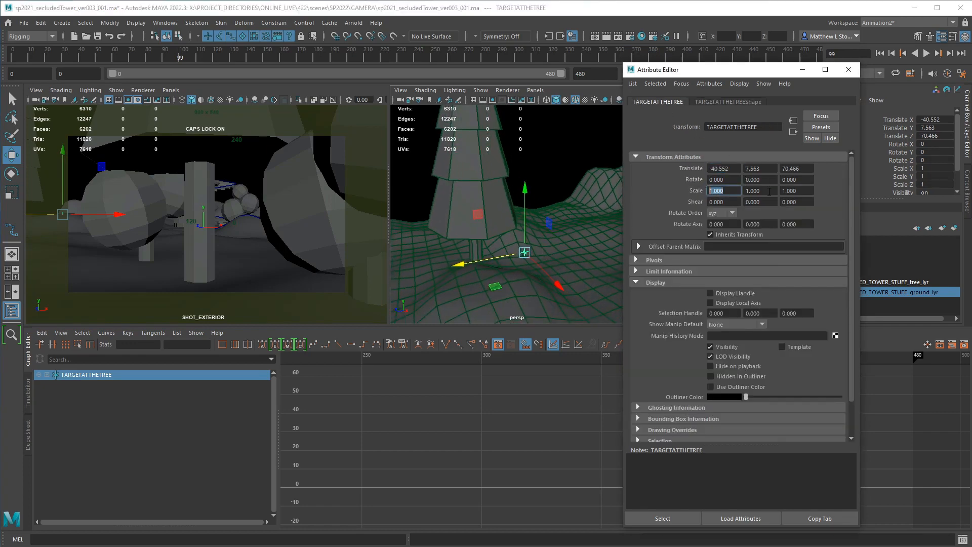
click(756, 191)
click(792, 192)
Set the Local Scale of TARGETATTHETREEShape to 5 on all three axes
click(728, 103)
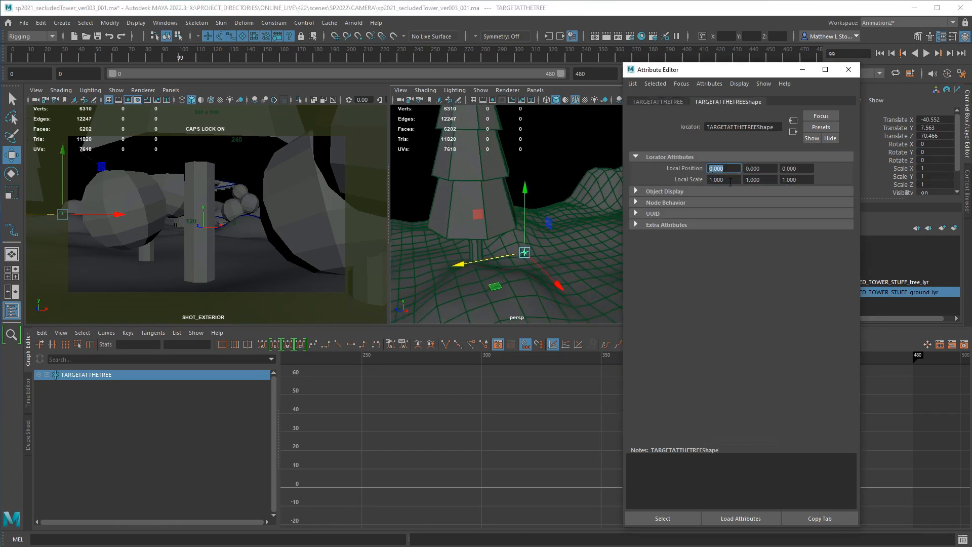
click(726, 181)
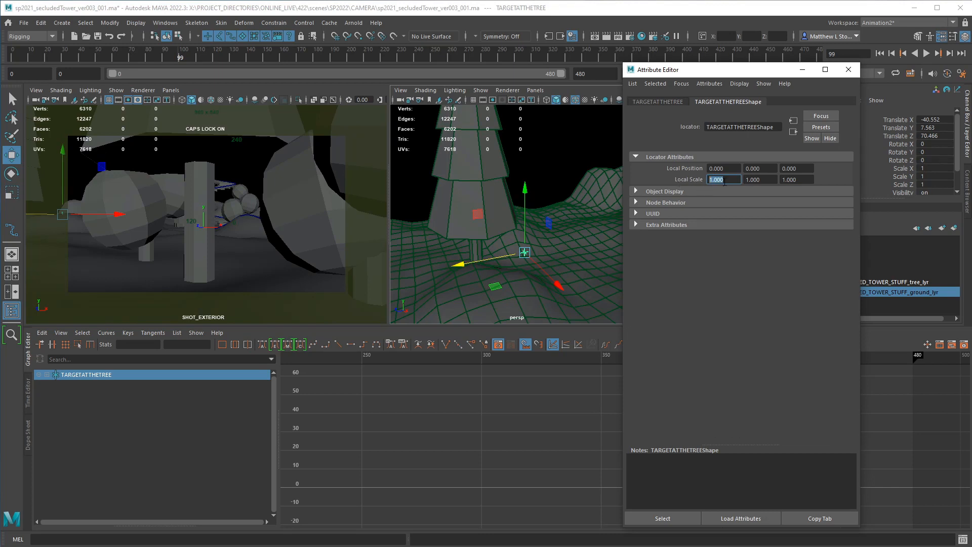
text(5)
key(Tab)
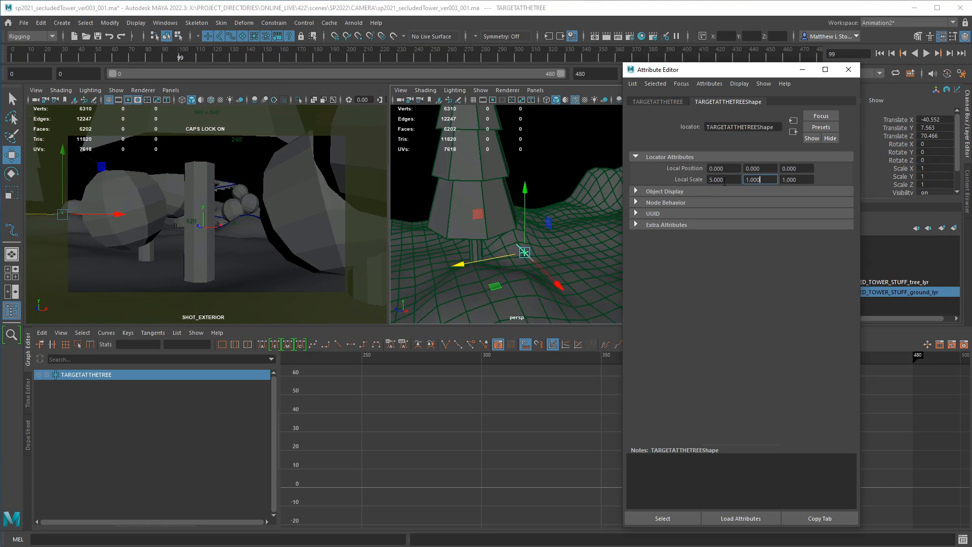
double_click(755, 180)
text(5)
key(Tab)
text(5)
key(Tab)
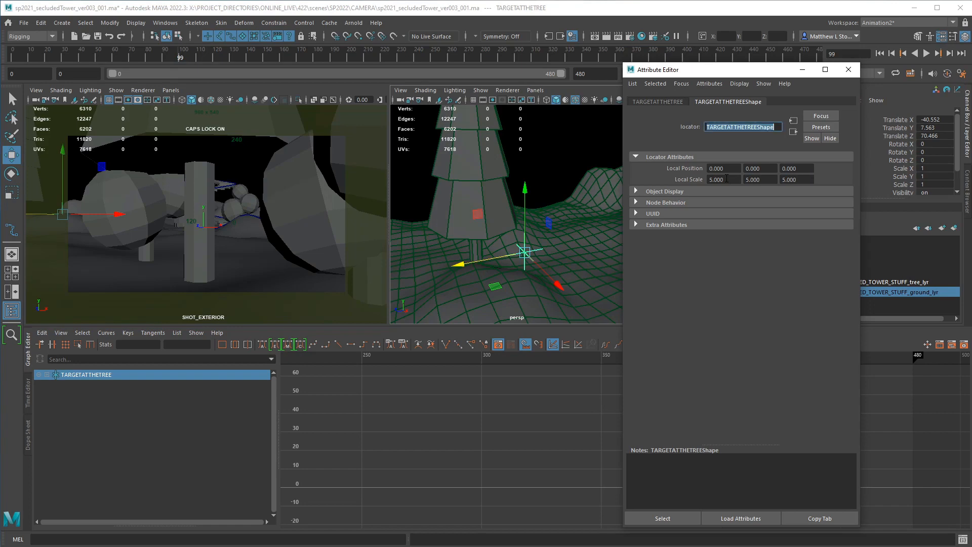
Reselect the enlarged TARGETATTHETREE locator in the perspective view and review its transform and shape attributes
click(609, 132)
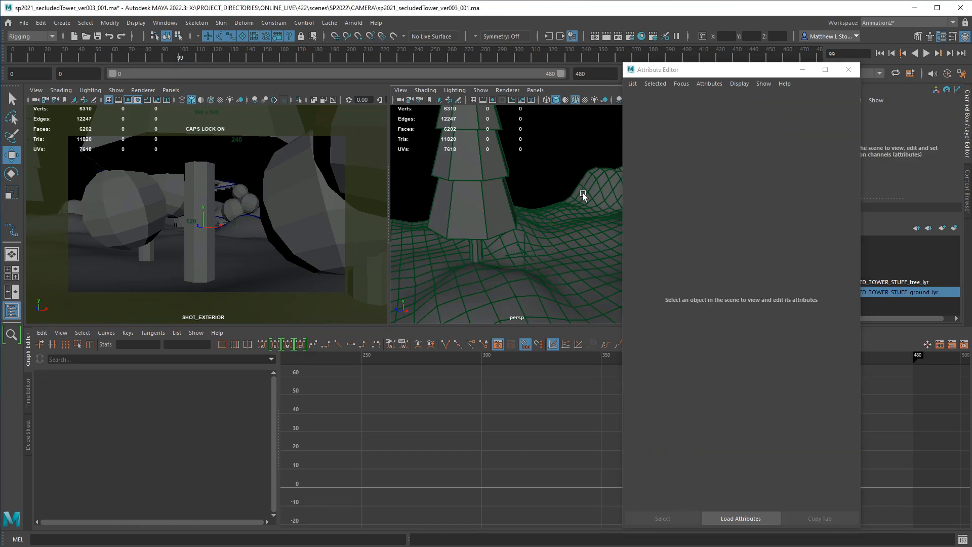
click(524, 252)
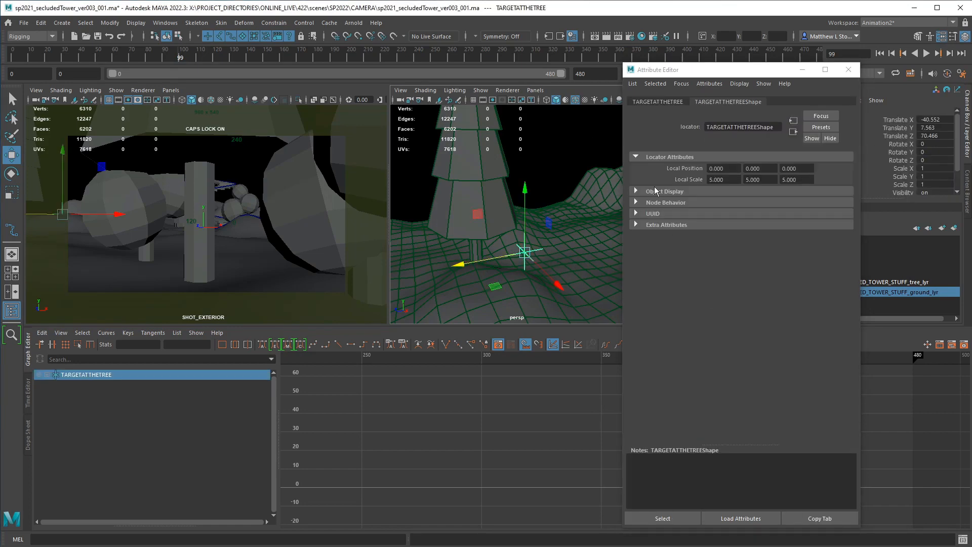
click(679, 102)
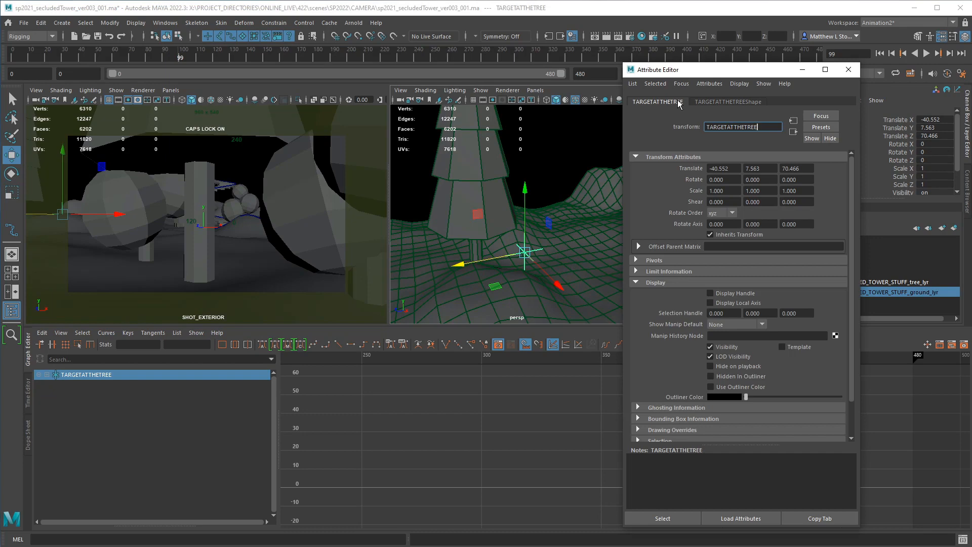
scroll(725, 342, down, 2)
click(724, 102)
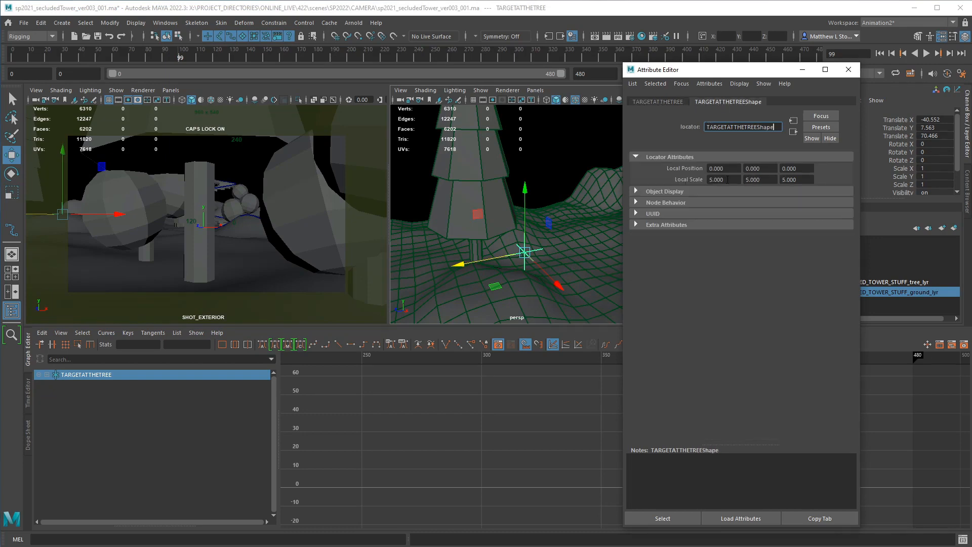
Set the Outliner Color in the Object Display settings of TARGETATTHETREEShape to red
click(665, 193)
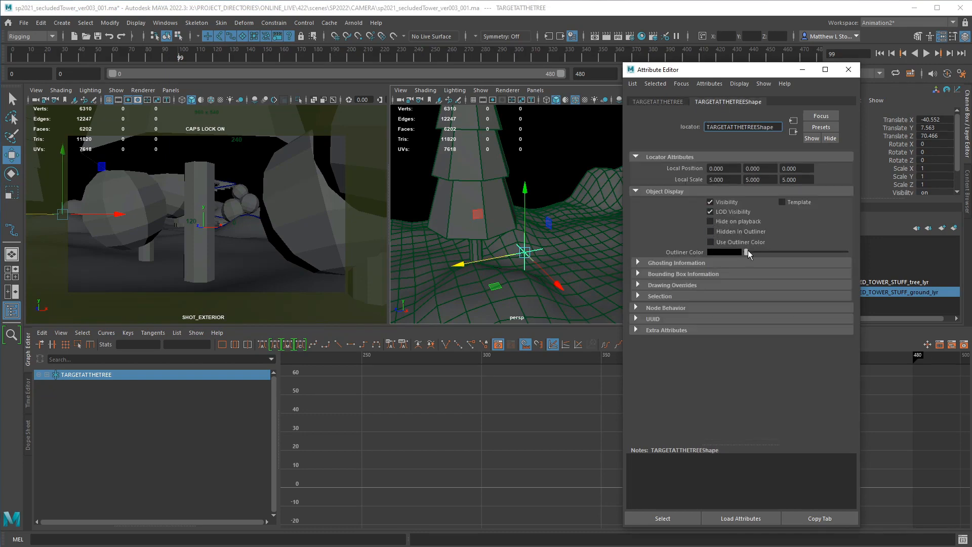
drag(747, 251, 790, 252)
click(734, 252)
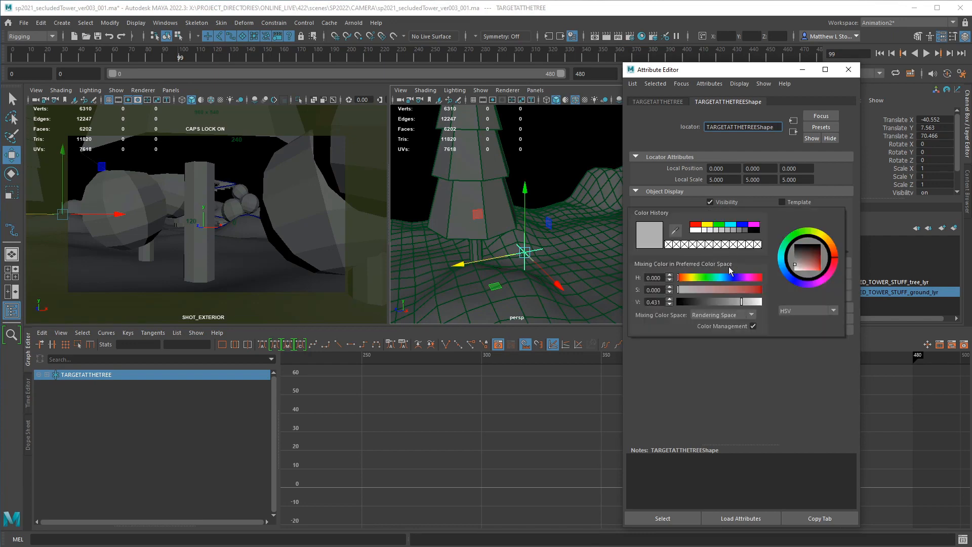
click(698, 226)
click(558, 152)
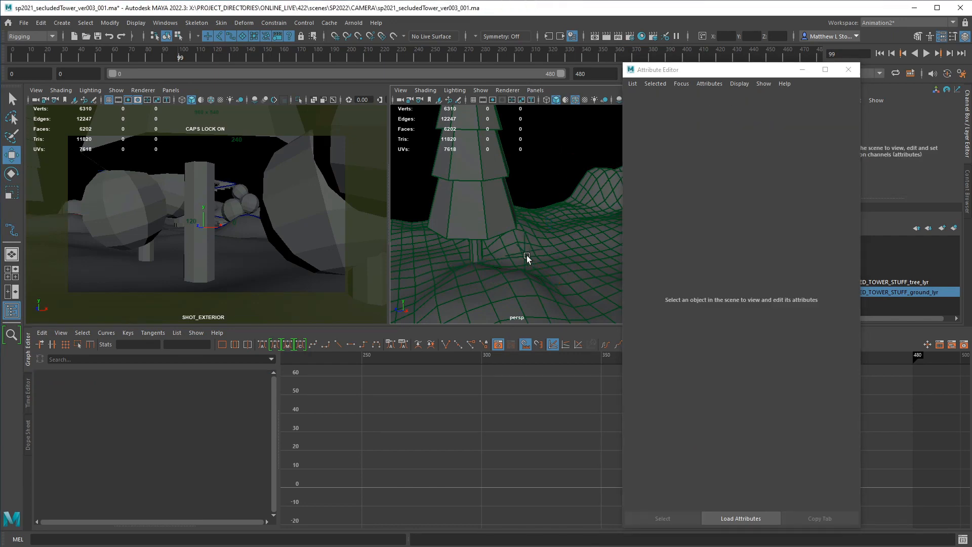
Enable Drawing Overrides on the TARGETATTHETREE transform node and give it a red RGB override color
click(526, 256)
click(663, 102)
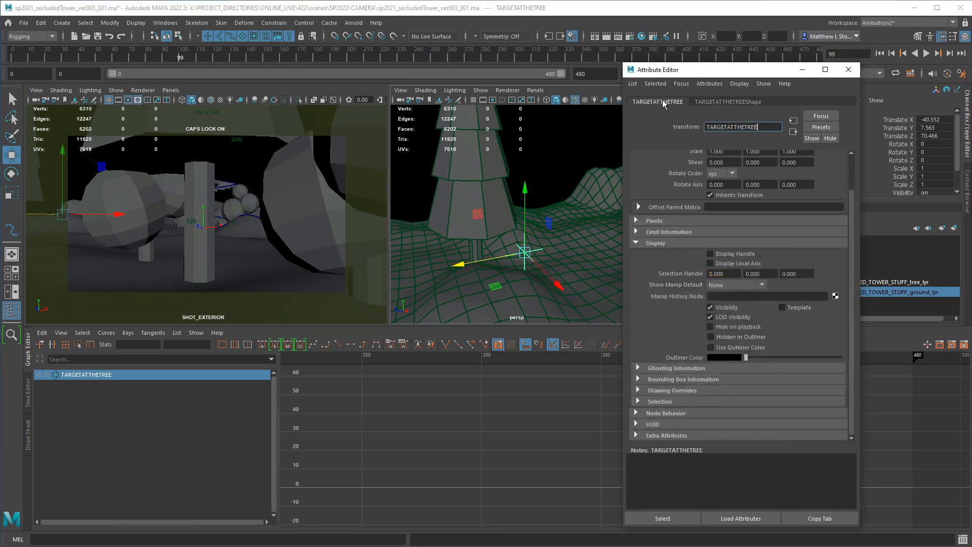
click(691, 390)
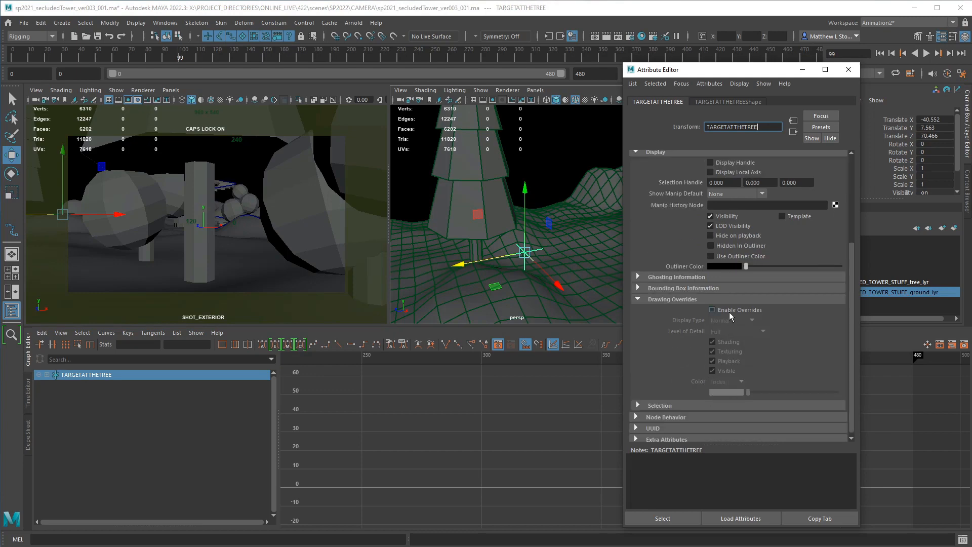
click(714, 310)
click(739, 382)
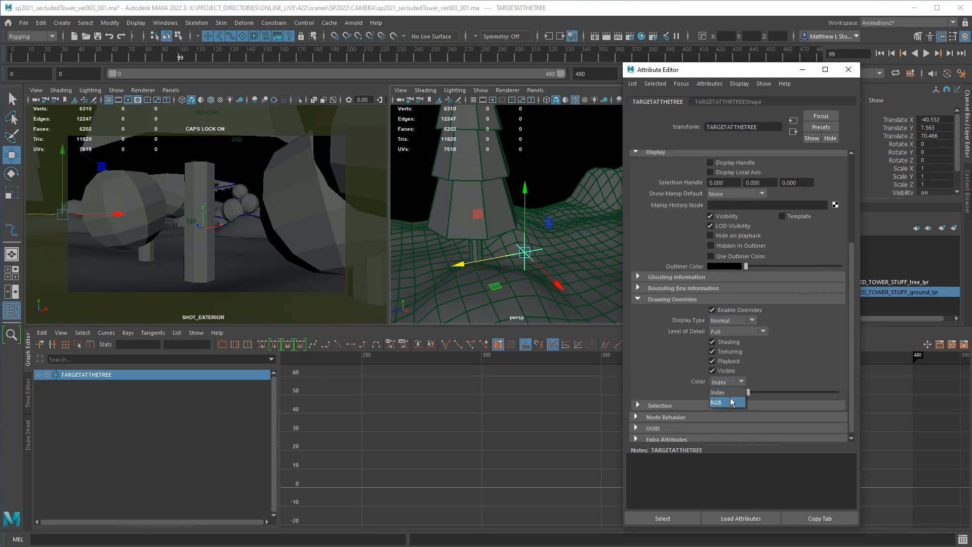
click(730, 397)
click(744, 392)
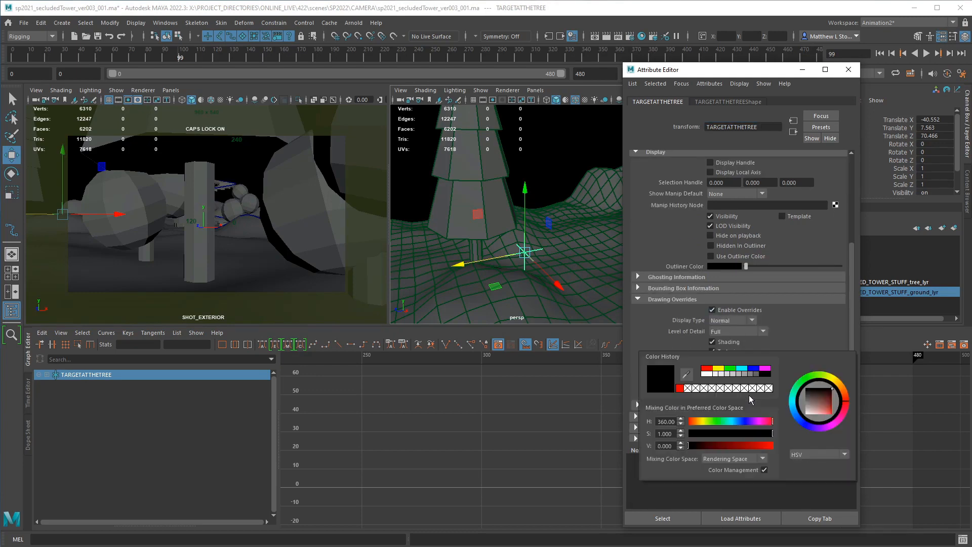
click(711, 370)
click(540, 173)
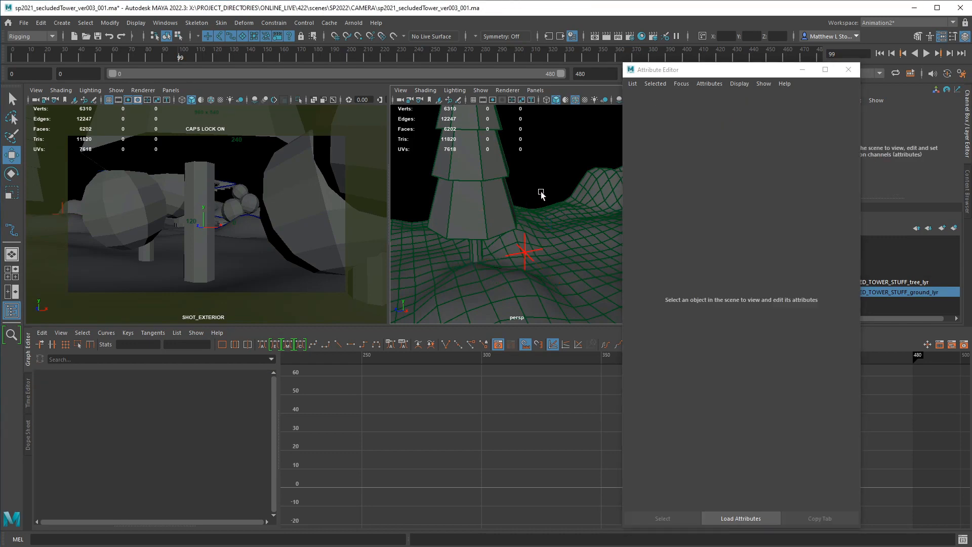
Switch the TARGETATTHETREE override color mode to Index and choose red
click(527, 254)
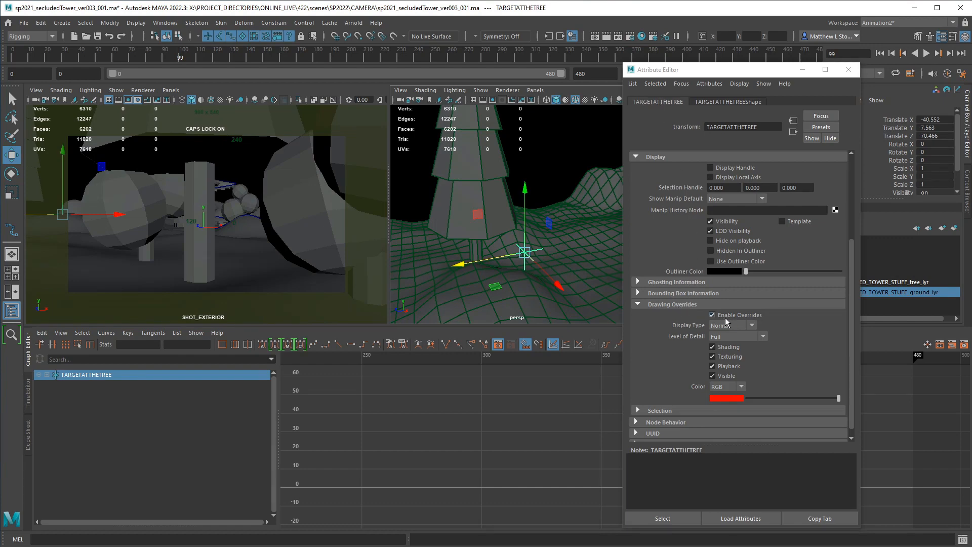
click(729, 387)
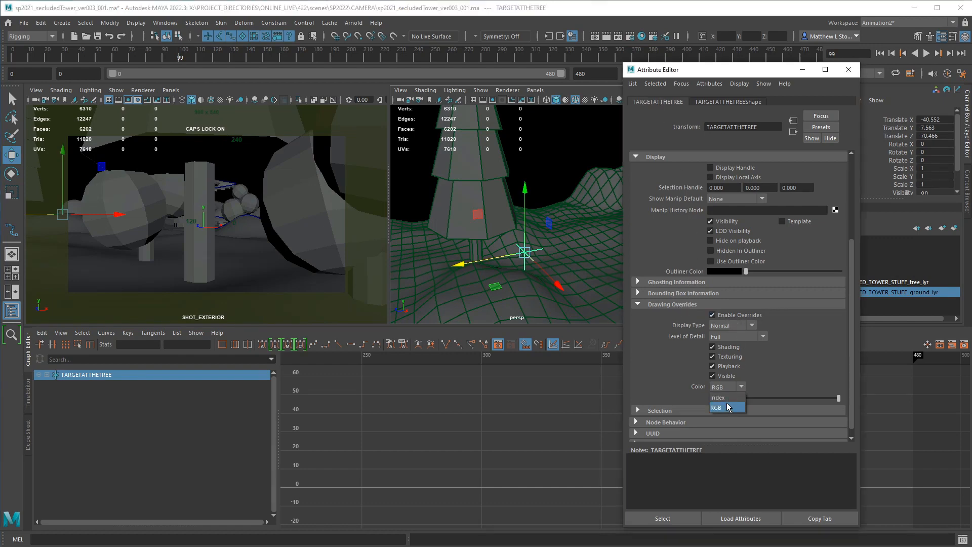
click(725, 398)
mouse_move(776, 397)
mouse_down()
mouse_move(827, 399)
mouse_move(786, 399)
mouse_up()
click(556, 234)
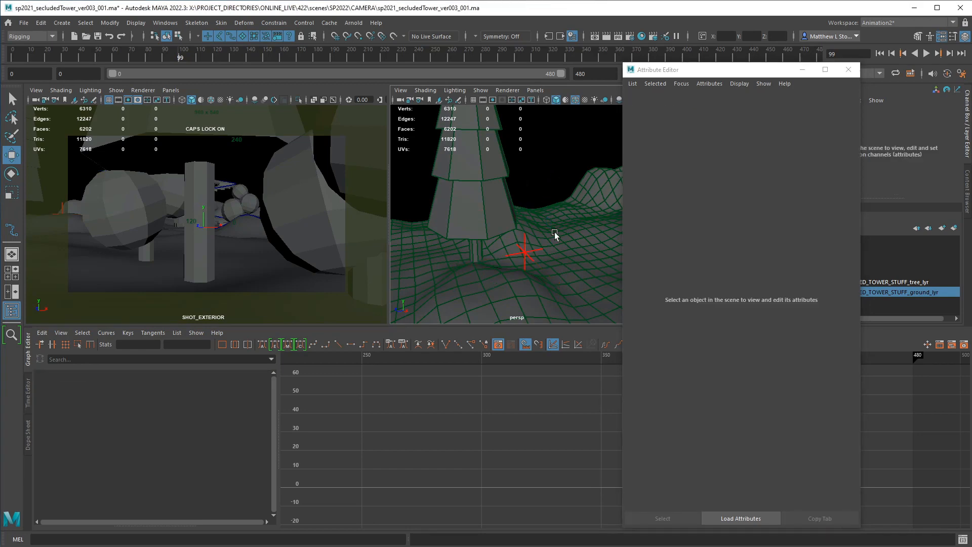
Move the TARGETATTHETREE locator up beside the tree to about X -41.384, Y 16.842, Z 74.411, and close its attributes
click(526, 253)
alt+drag(528, 254, 562, 259)
drag(478, 290, 456, 288)
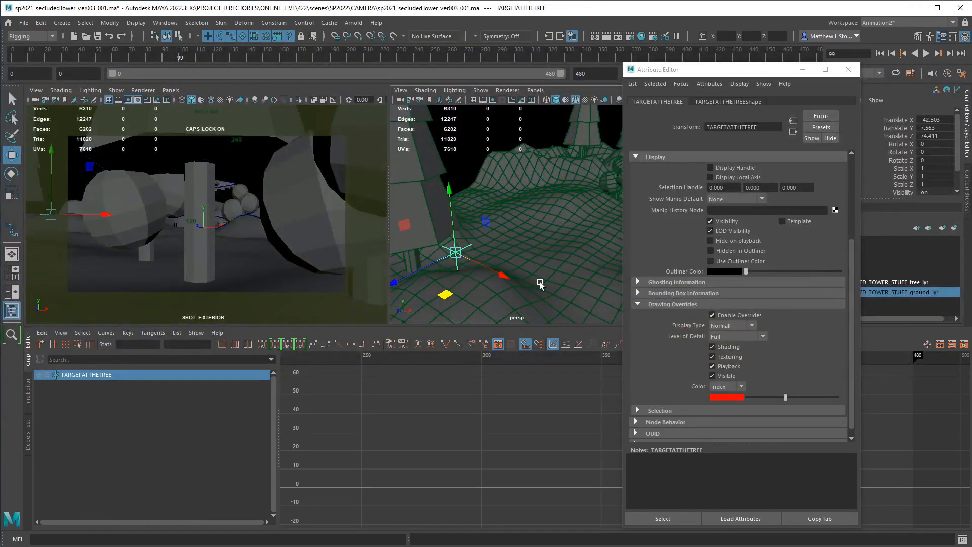
alt+drag(541, 284, 571, 278)
alt+middle_drag(571, 278, 578, 248)
drag(493, 186, 493, 159)
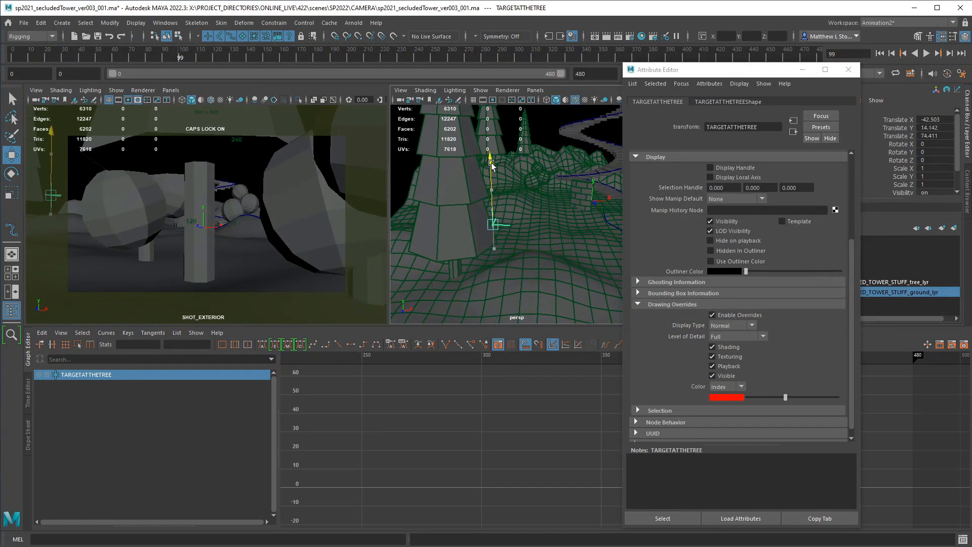
drag(549, 221, 552, 221)
alt+right_drag(552, 221, 524, 232)
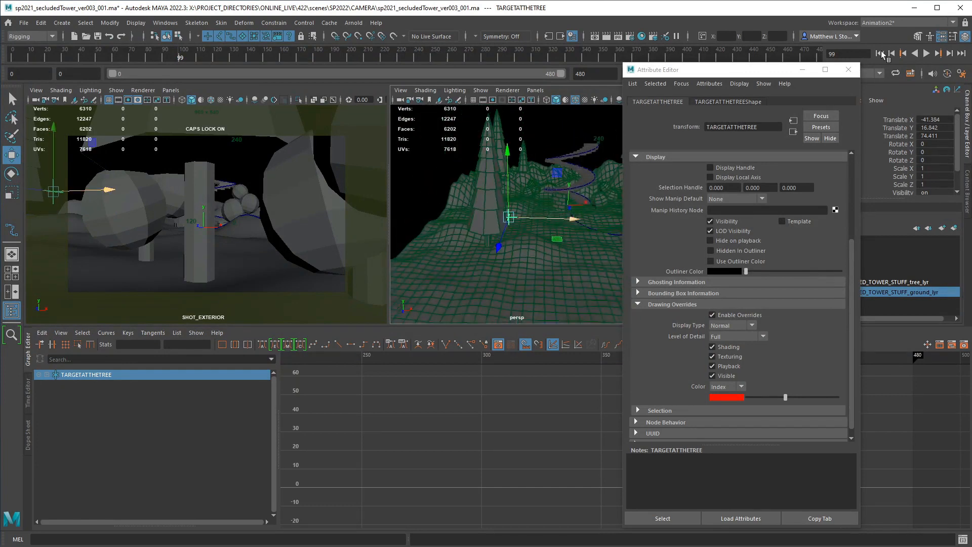
click(850, 69)
alt+right_drag(597, 219, 551, 237)
key(q)
mouse_move(588, 247)
alt+mouse_down()
mouse_move(551, 254)
mouse_move(586, 265)
mouse_move(602, 255)
alt+mouse_up()
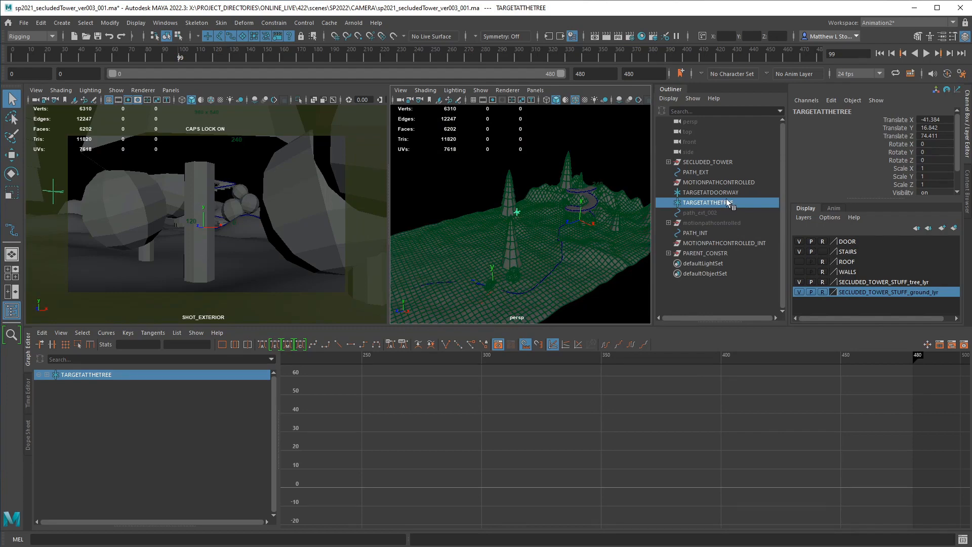
Add an Aim constraint from TARGETATTHETREE to POINTATTARGET with aim vector 0, 0, -1, no maintained offset and weight 1
click(668, 253)
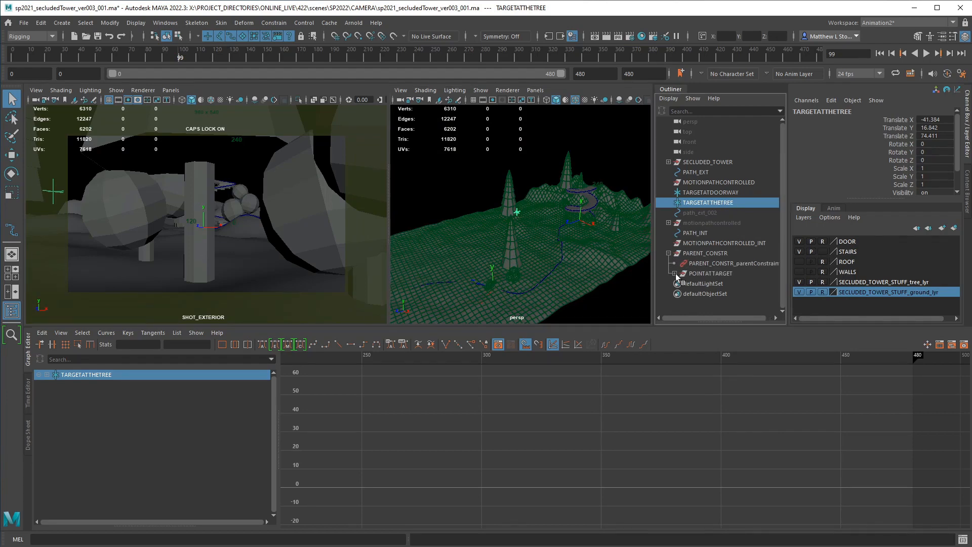
click(676, 274)
ctrl+click(712, 274)
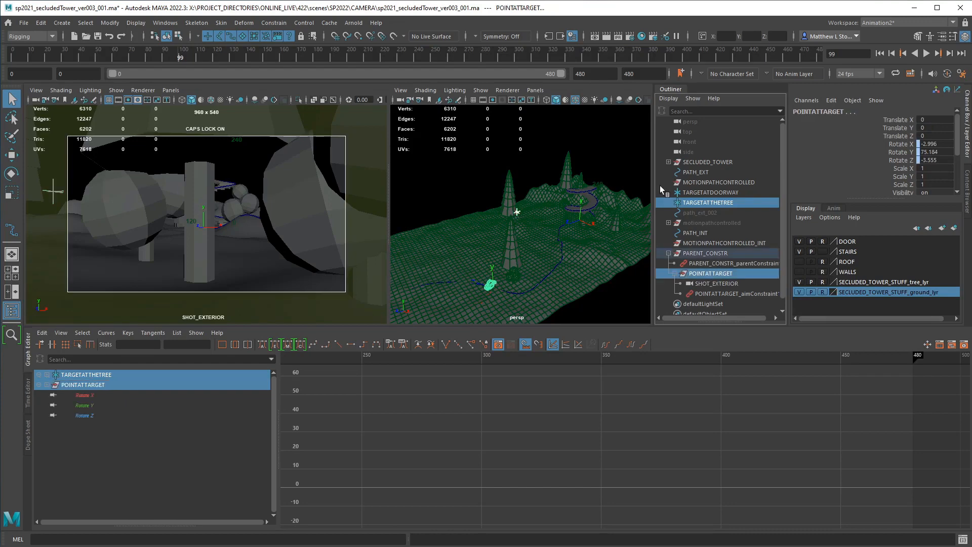
scroll(891, 189, down, 3)
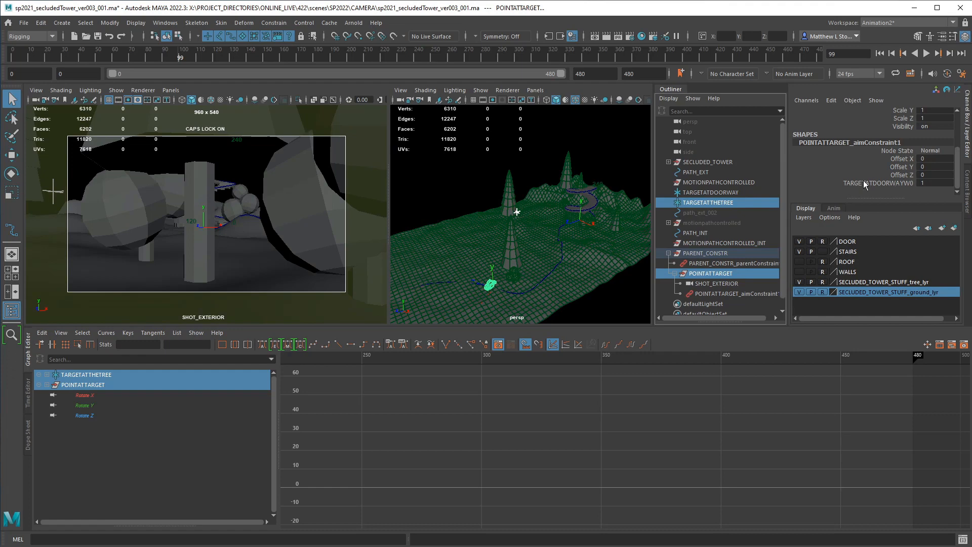
click(302, 23)
mouse_move(274, 23)
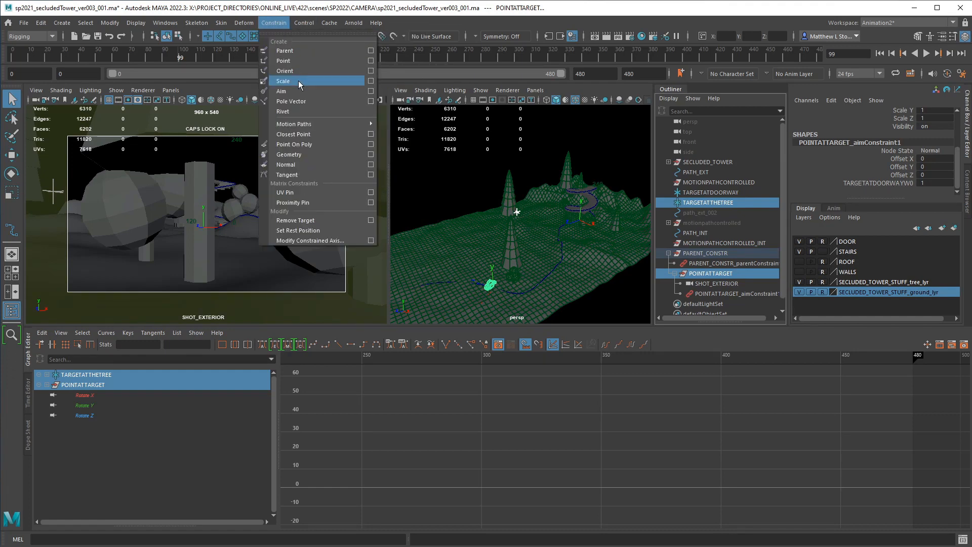
click(371, 92)
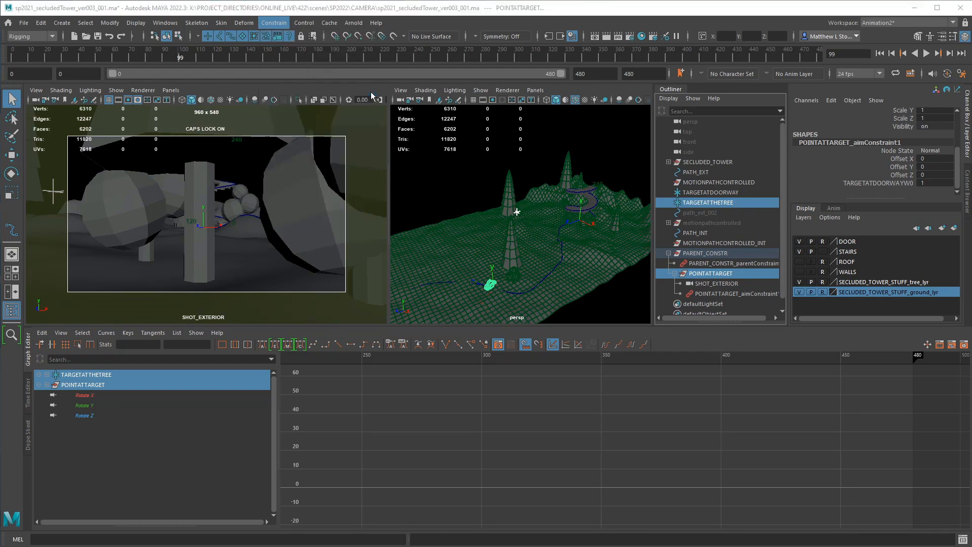
drag(533, 127, 462, 111)
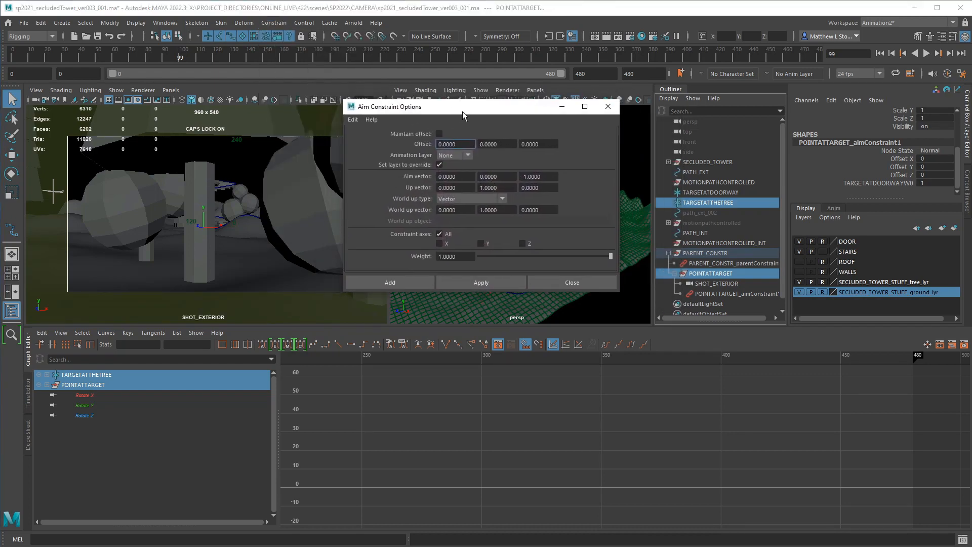
click(499, 281)
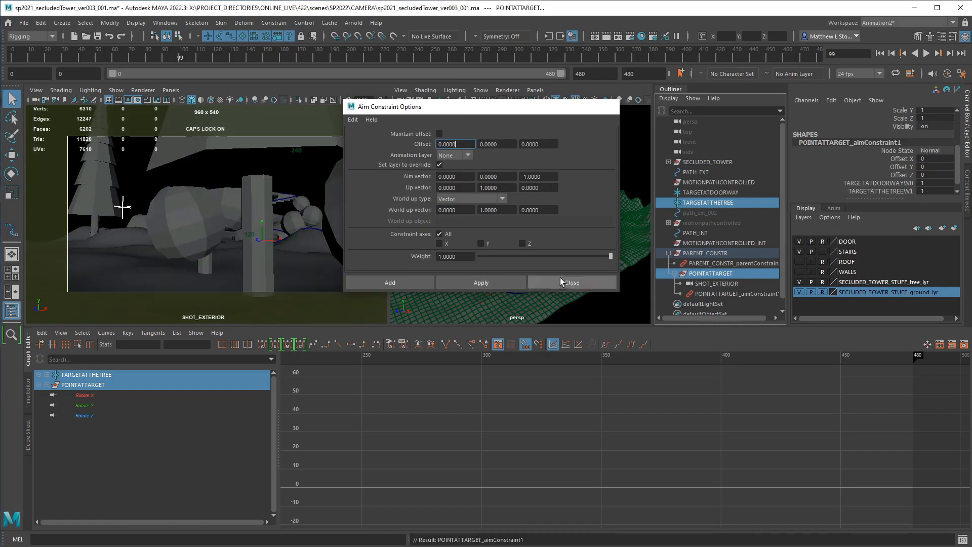
click(567, 282)
Play back the shot with the doorway and tree aim weights both at 1
double_click(930, 191)
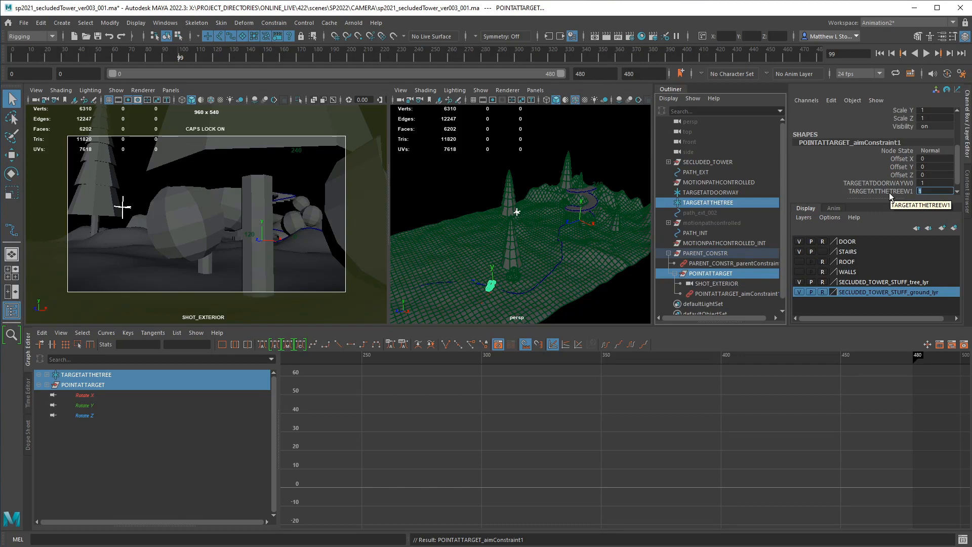
key(Return)
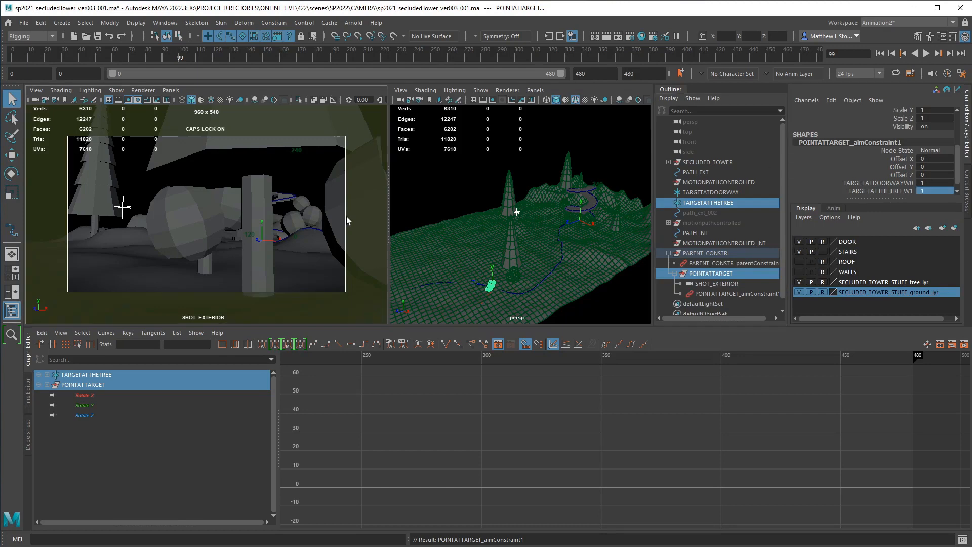
key(alt+v)
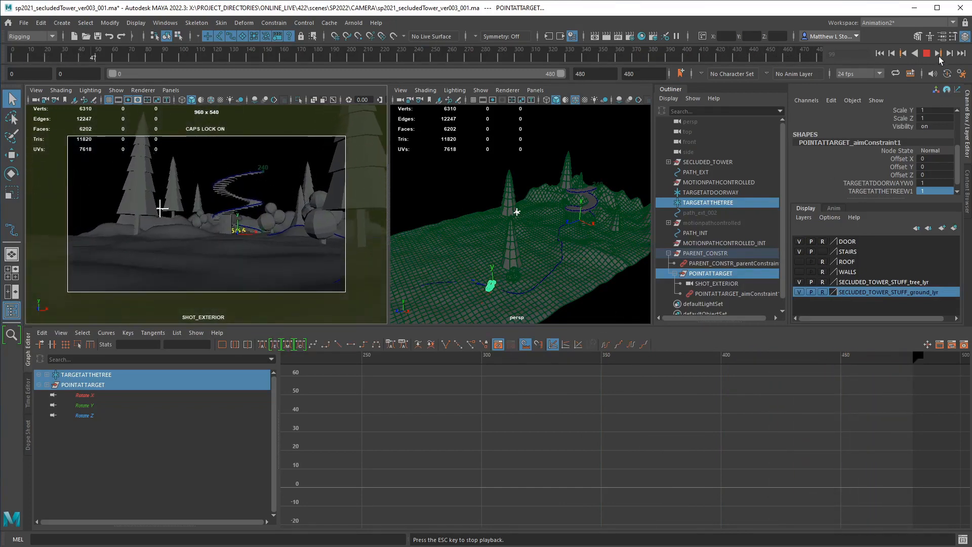
key(Escape)
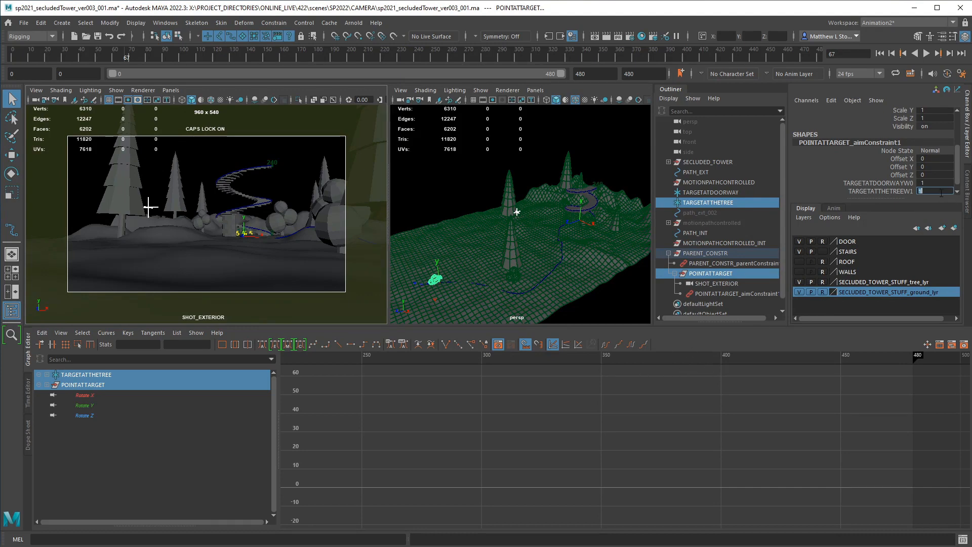
Set the TARGETATDOORWAYW0 weight to 0 and key both POINTATTARGET aim weights at frame 67
click(928, 183)
key(Return)
drag(903, 183, 904, 191)
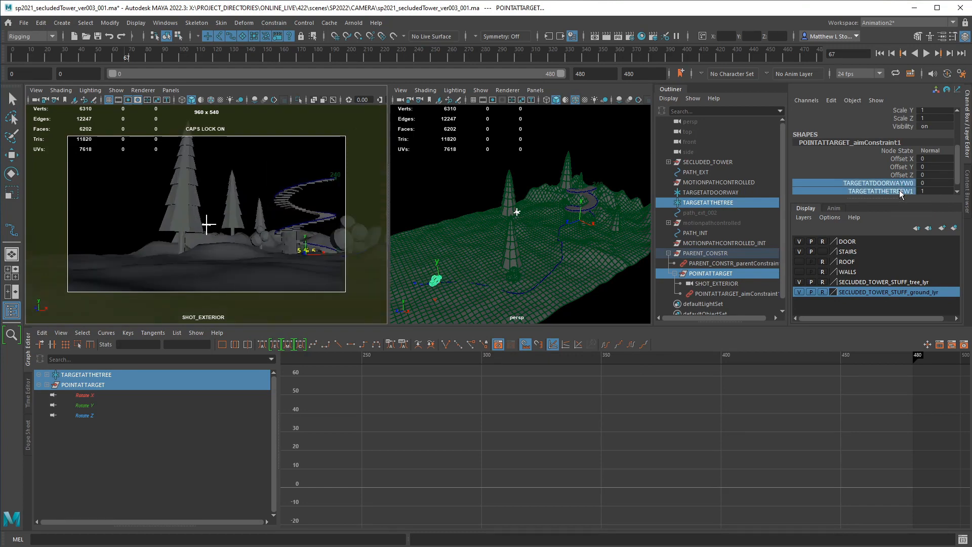
right_click(905, 190)
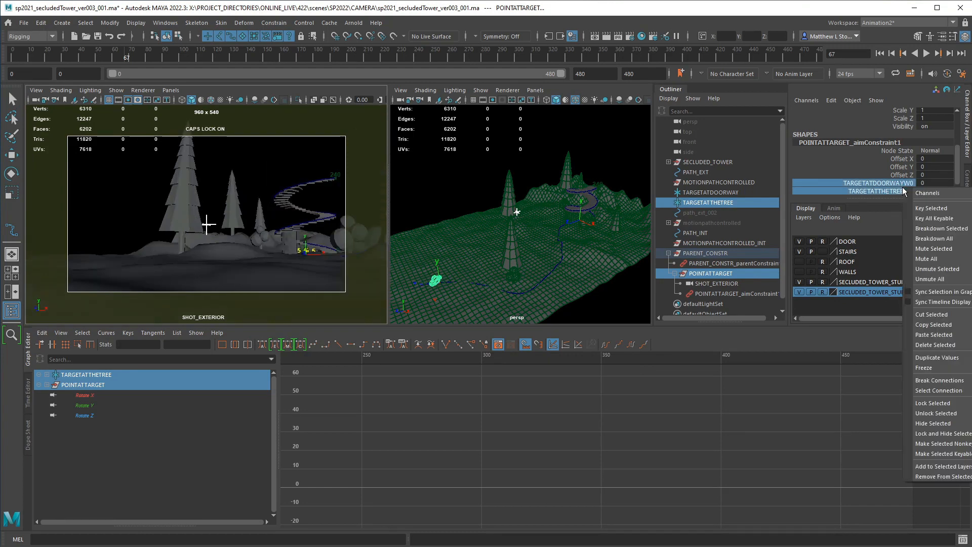
click(925, 209)
Move both POINTATTARGET aim-weight keys from frame 67 to frame 2 in the Graph Editor
key(f)
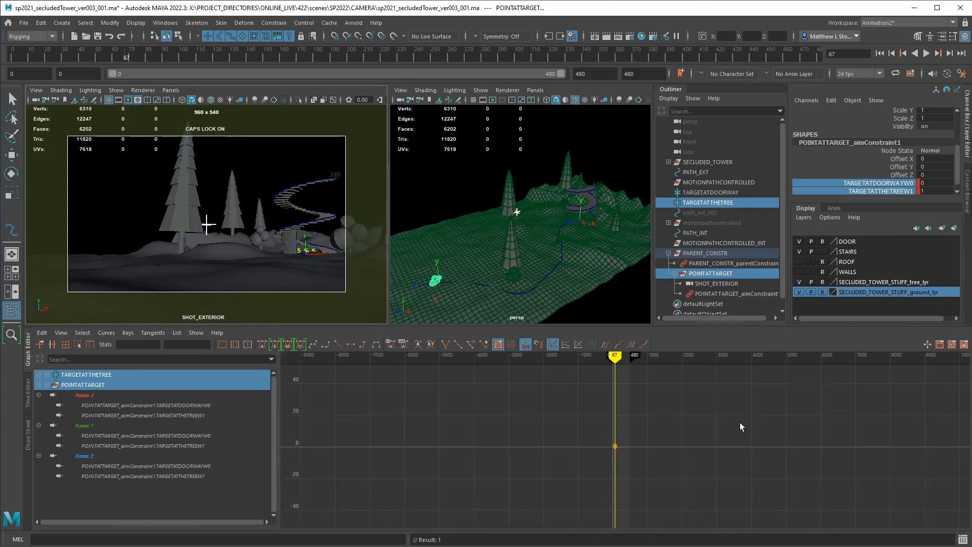
alt+right_drag(638, 439, 808, 450)
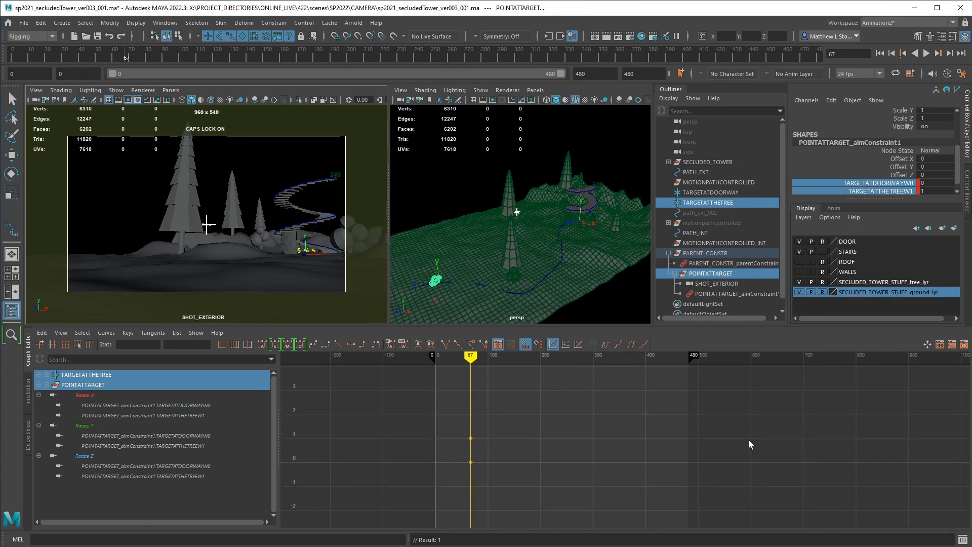
mouse_move(633, 446)
alt+right_down()
mouse_move(666, 449)
mouse_move(650, 442)
alt+right_up()
alt+middle_drag(589, 442, 606, 434)
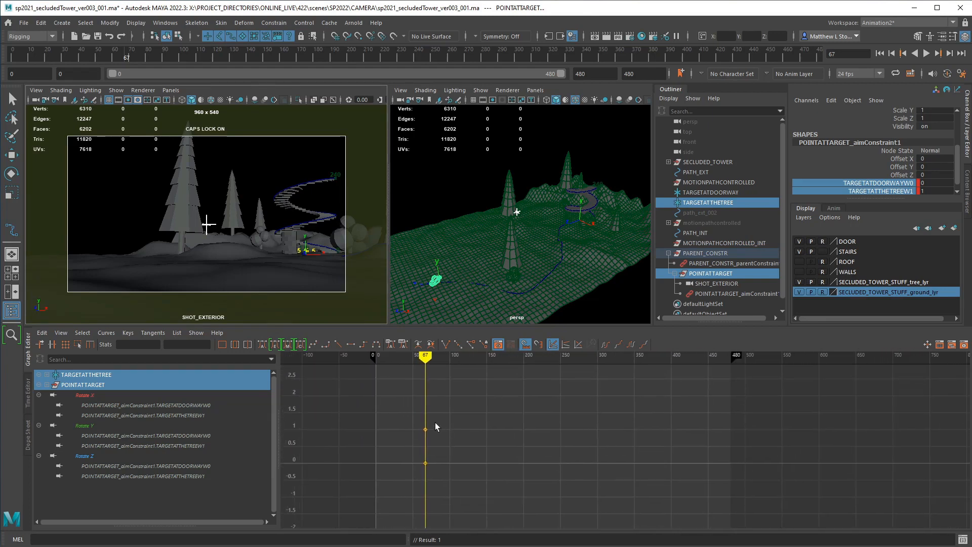
drag(398, 421, 454, 472)
double_click(121, 345)
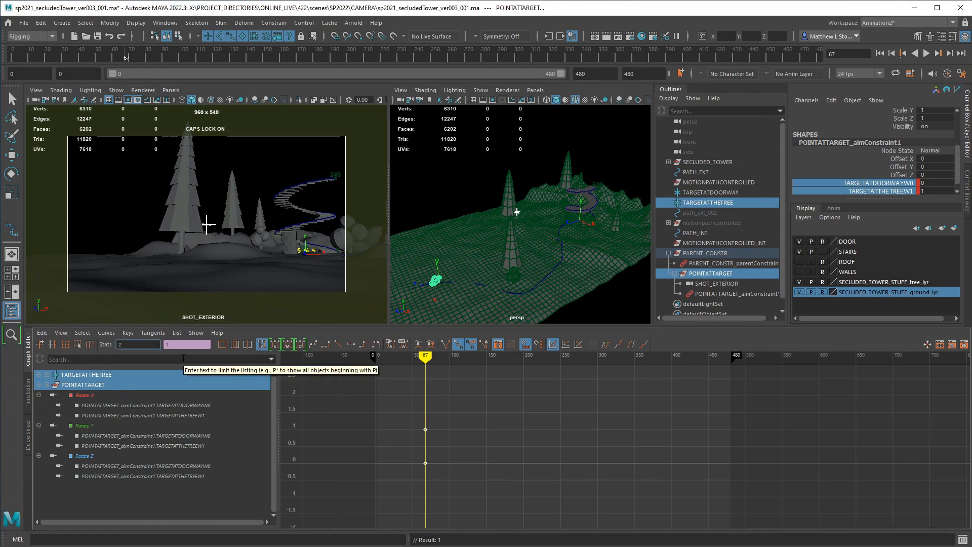
text(2)
key(Return)
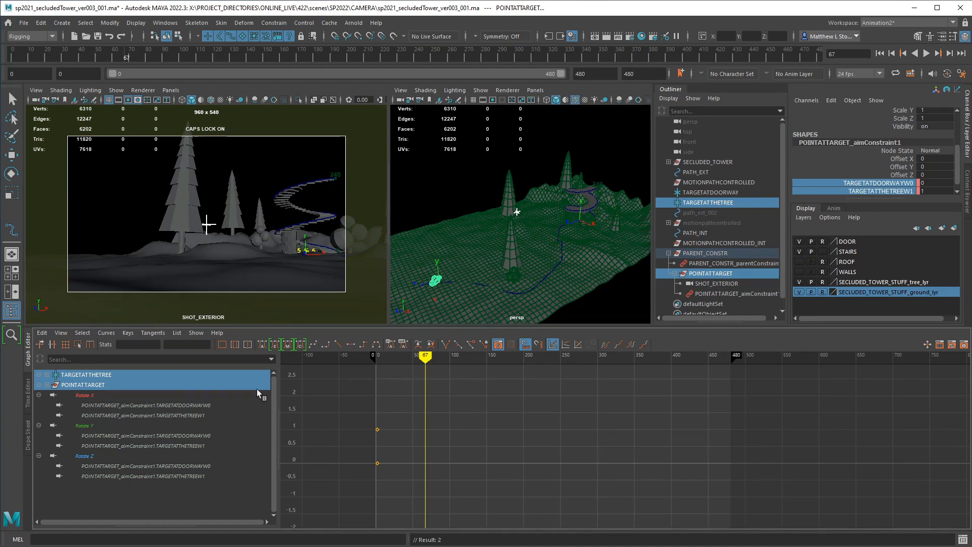
Move both aim-weight keys to frame 171 and scrub the current time to frame 196
drag(411, 469, 413, 474)
middle_drag(379, 429, 484, 430)
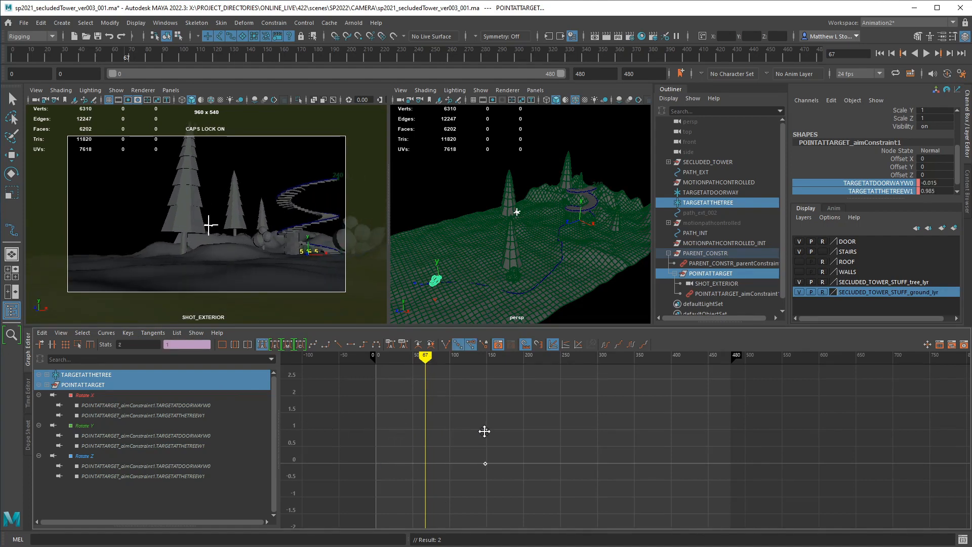
key(ctrl+z)
middle_drag(408, 430, 533, 431)
mouse_move(425, 356)
mouse_down()
mouse_move(530, 364)
mouse_move(505, 367)
mouse_move(521, 365)
mouse_up()
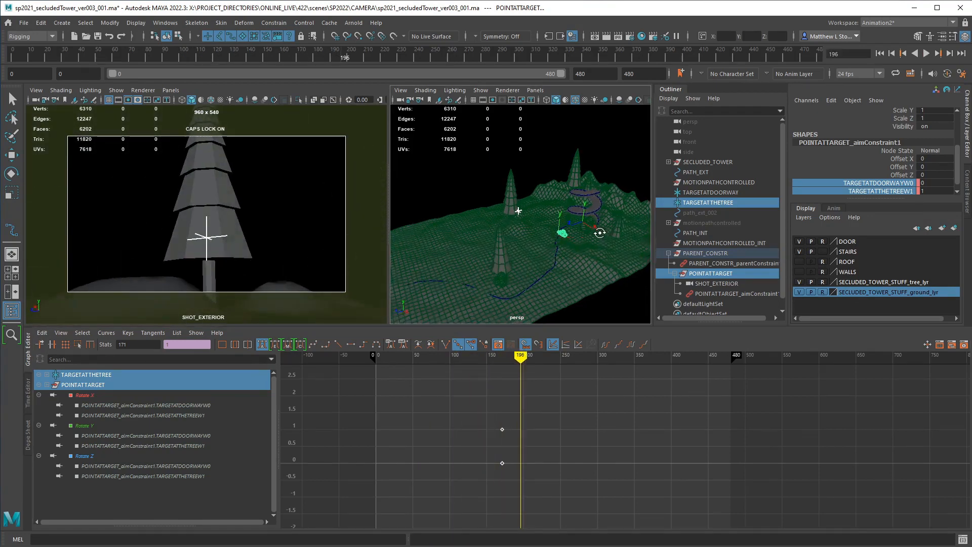
At frame 211, set TARGETATDOORWAYW0 to 1 and TARGETATTHETREEW1 to 0, and key both POINTATTARGET aim weights
scroll(611, 263, up, 3)
alt+right_drag(612, 264, 599, 277)
alt+middle_drag(598, 276, 556, 264)
alt+right_drag(553, 264, 591, 269)
alt+middle_drag(591, 269, 571, 264)
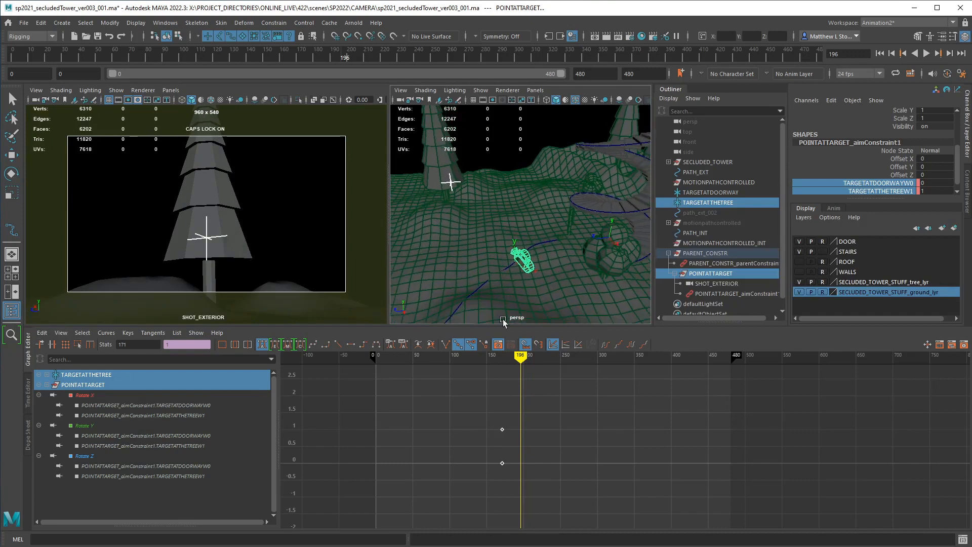
mouse_move(467, 432)
alt+right_down()
mouse_move(493, 440)
mouse_move(485, 430)
alt+right_up()
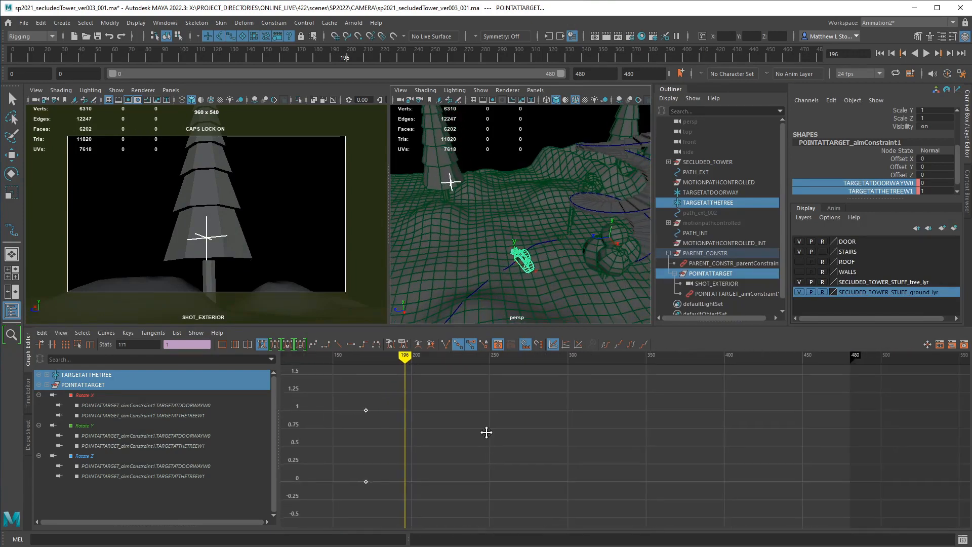
alt+middle_drag(485, 431, 557, 419)
mouse_move(485, 364)
mouse_down()
mouse_move(443, 363)
mouse_move(509, 363)
mouse_move(464, 363)
mouse_move(500, 363)
mouse_up()
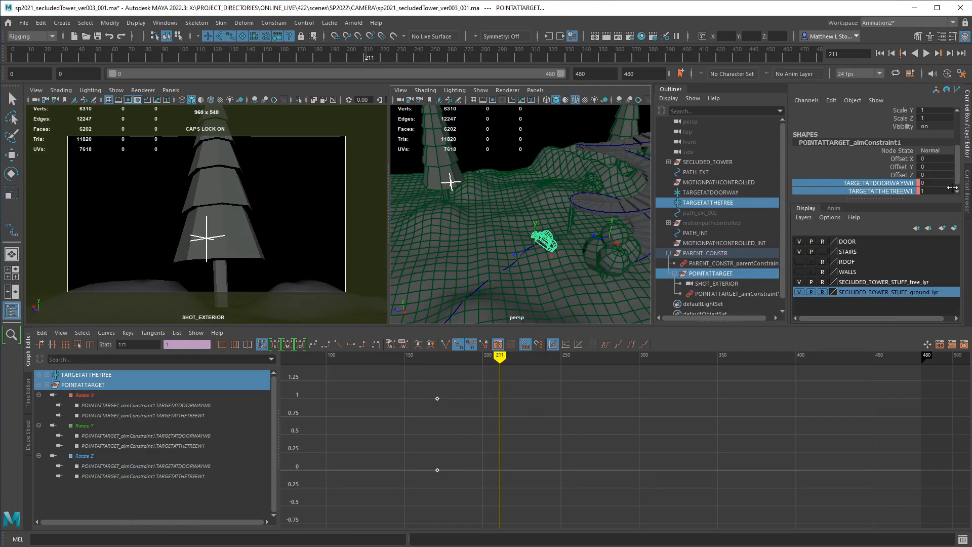
click(932, 182)
text(1)
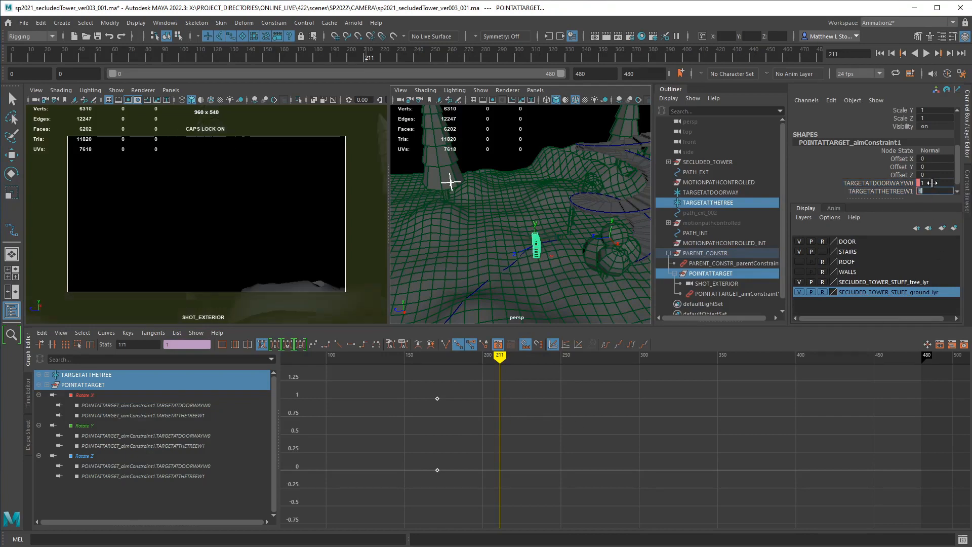
key(Tab)
text(0)
drag(889, 192, 889, 183)
right_click(895, 191)
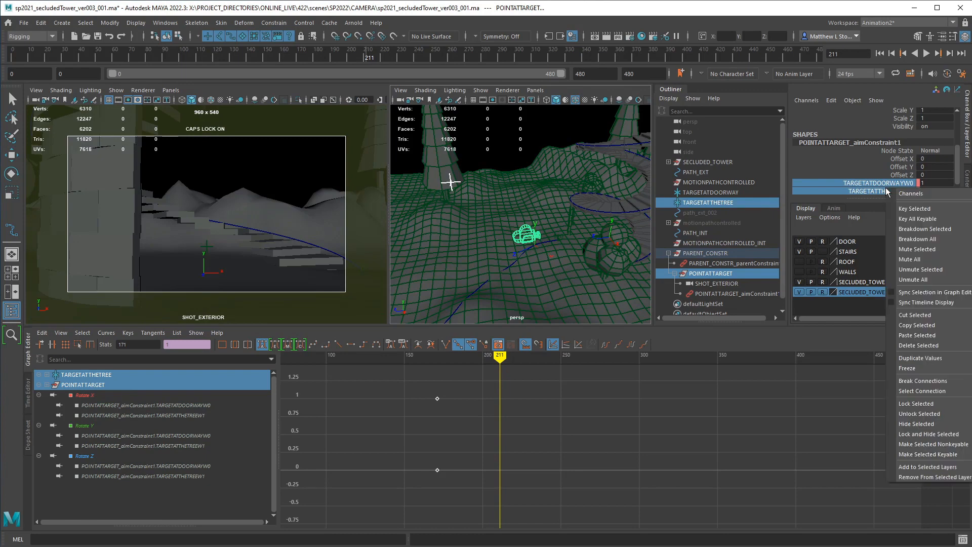
click(899, 208)
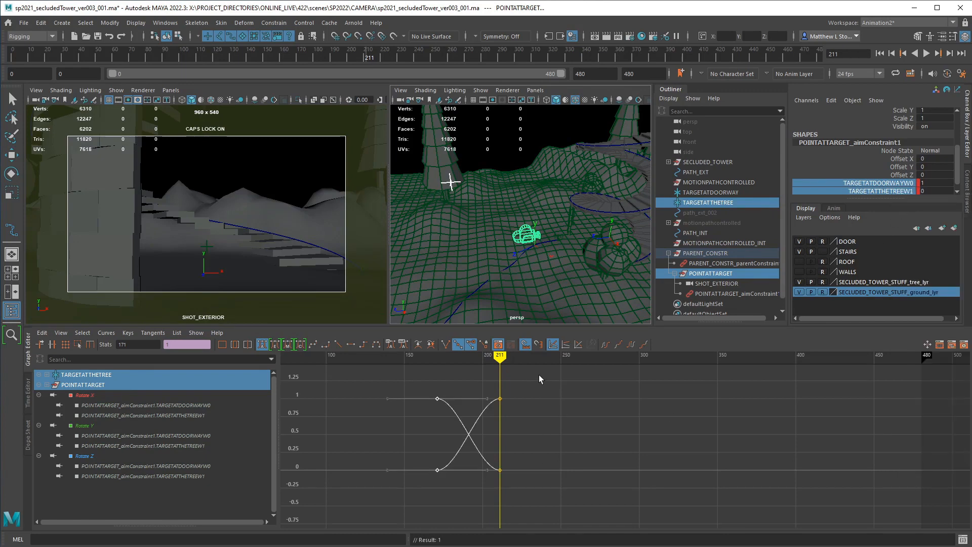
Scrub through the tree-to-doorway aim transition and park the current time at frame 145
mouse_move(495, 358)
mouse_down()
mouse_move(527, 362)
mouse_move(445, 365)
mouse_move(528, 370)
mouse_move(309, 386)
mouse_move(513, 391)
mouse_move(389, 394)
mouse_move(482, 398)
mouse_move(534, 479)
mouse_up()
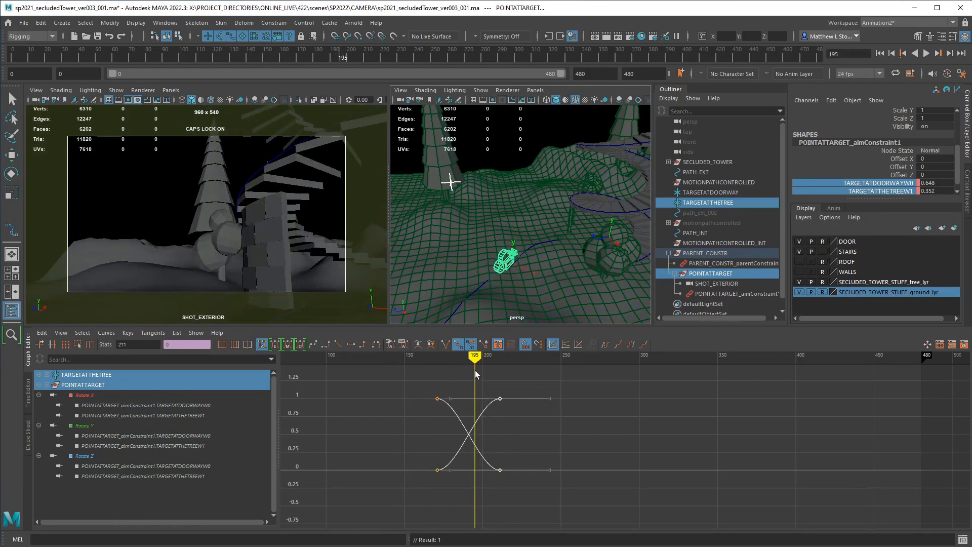
right_click(500, 401)
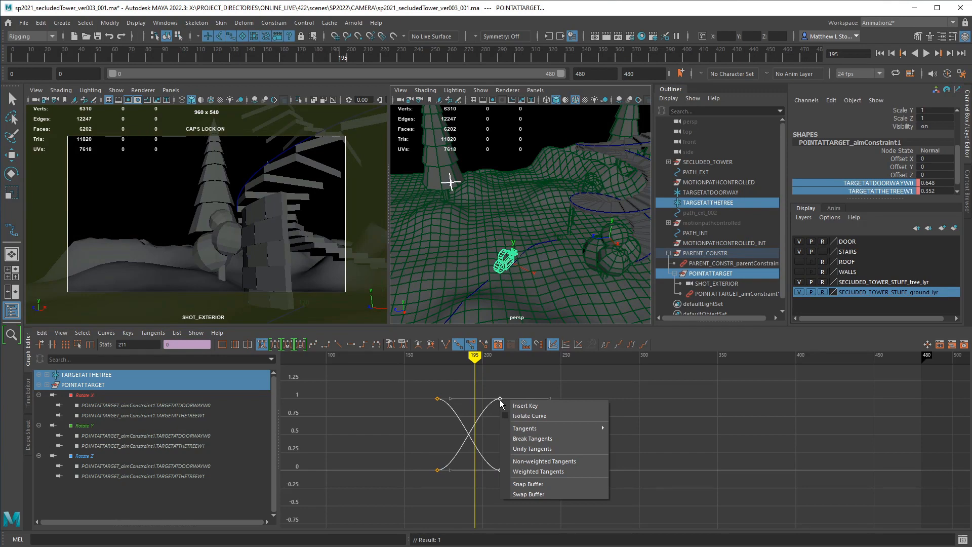
drag(476, 359, 397, 362)
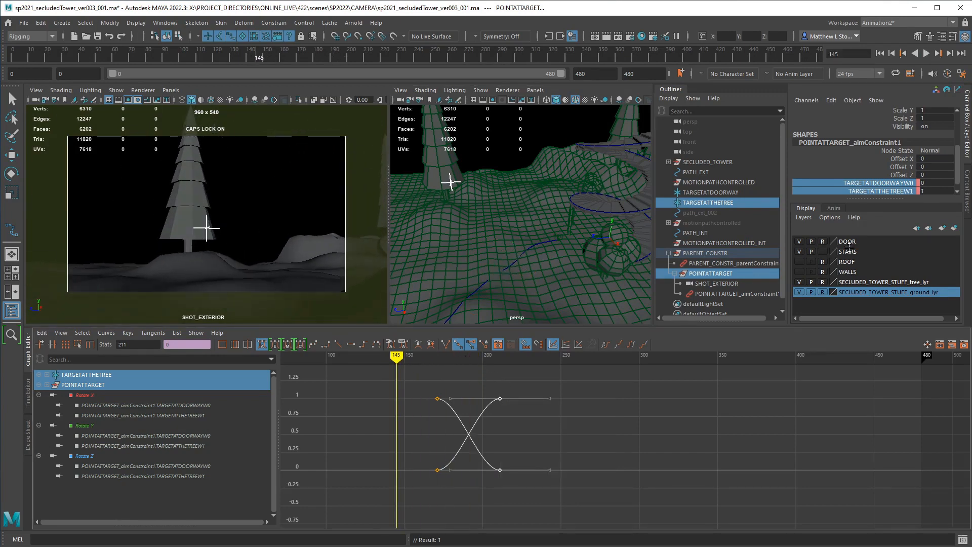
Set the aim constraint's TARGETATDOORWAYW0 weight to 1 and TARGETATTHETREEW1 weight to 0 at frame 145
click(931, 184)
text(1)
key(Tab)
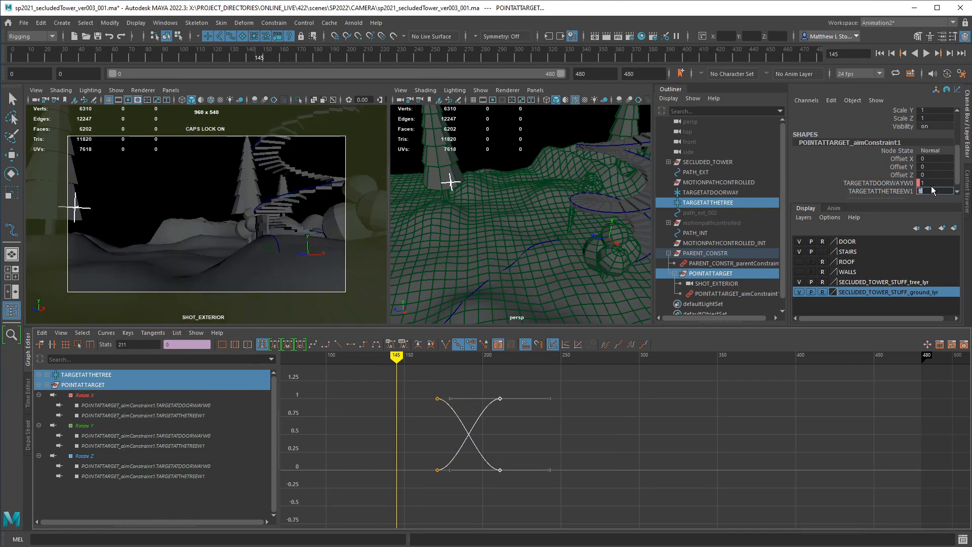
text(0)
key(Tab)
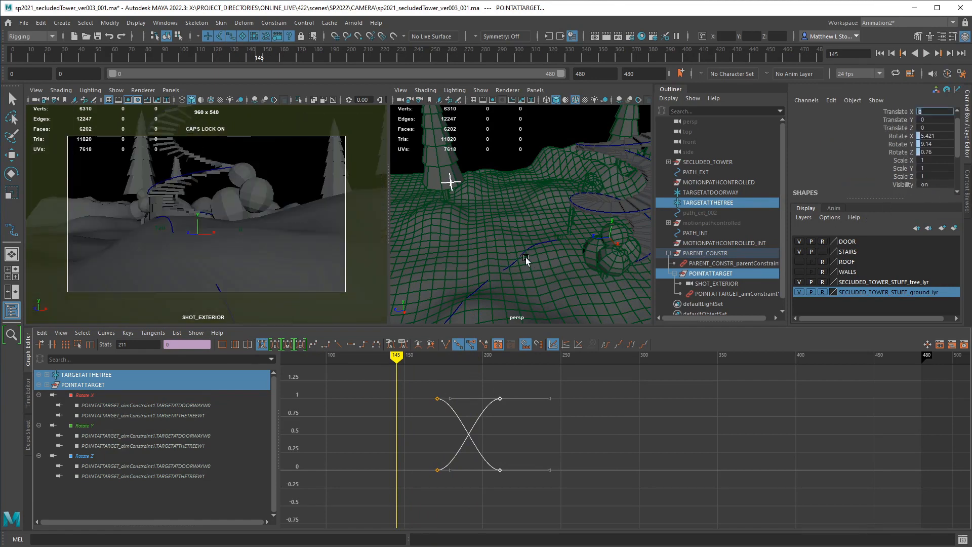
Reselect POINTATTARGET on its own and key both of its aim-constraint weights at frame 145
click(711, 274)
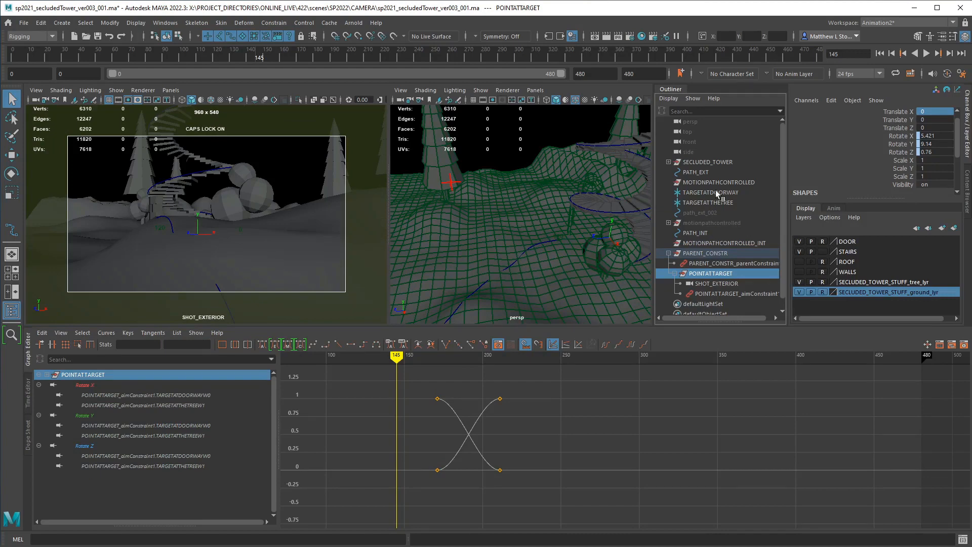
click(709, 203)
scroll(862, 183, down, 1)
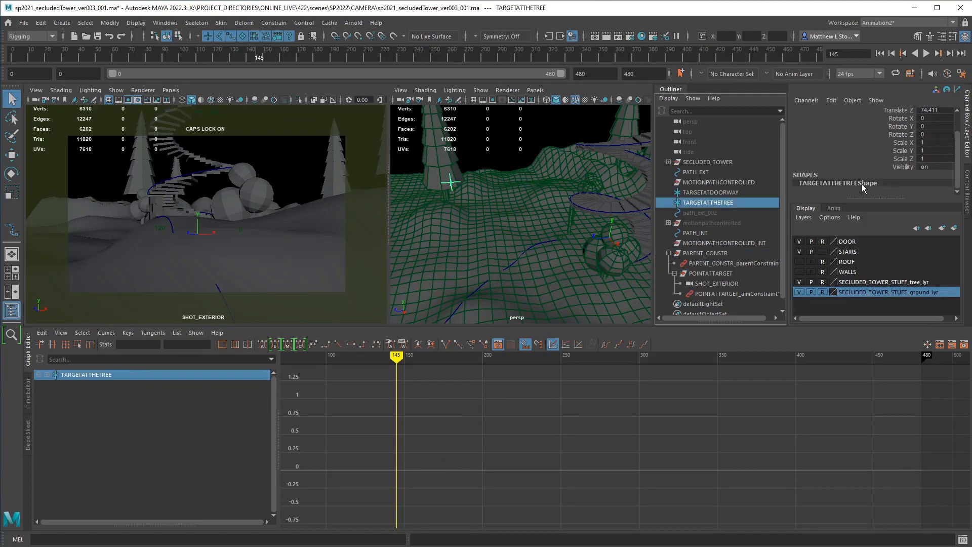
click(704, 273)
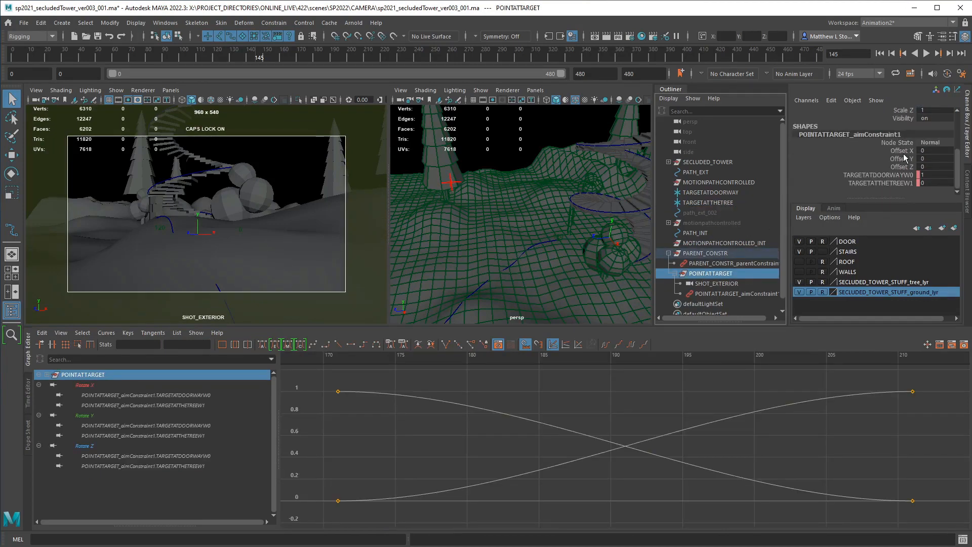
drag(899, 175, 902, 187)
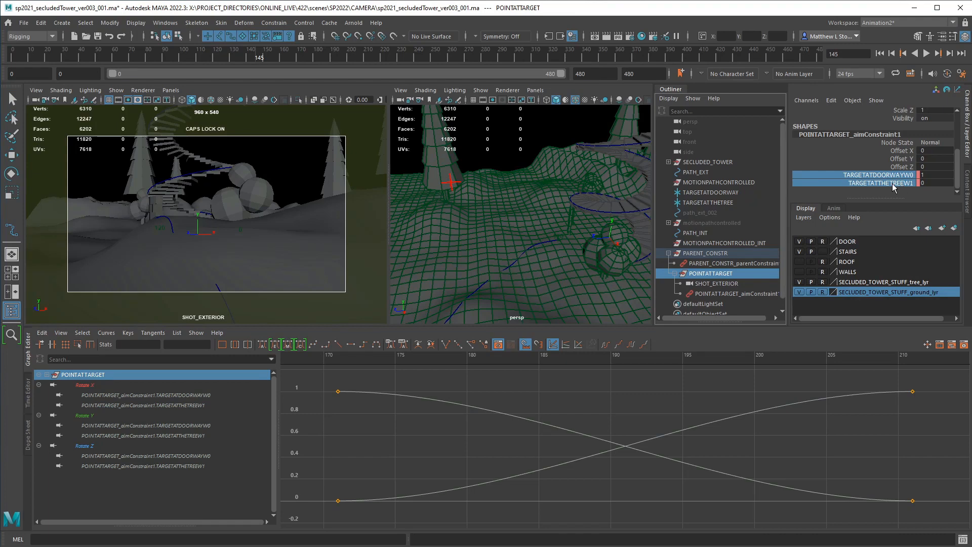
right_click(905, 182)
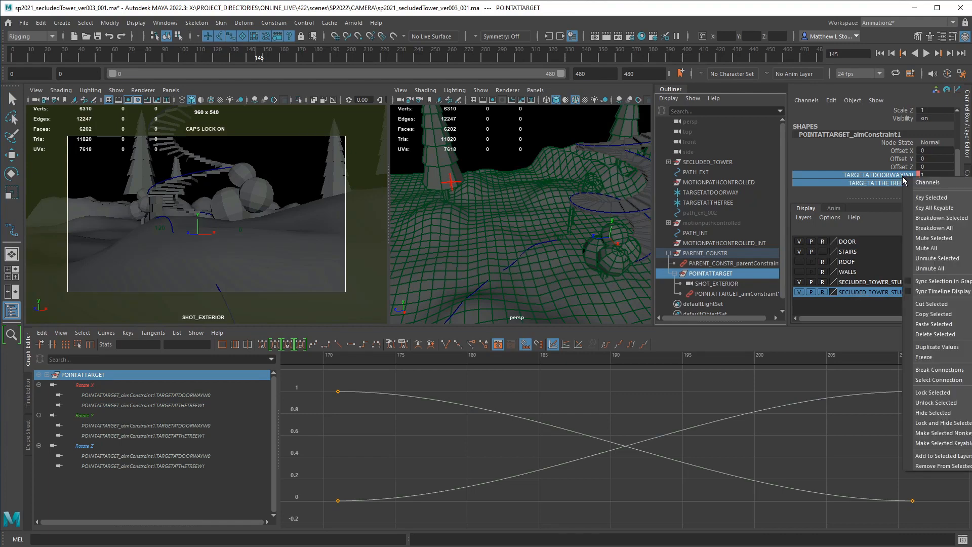
click(932, 198)
Move the last pair of aim-weight keys, at frame 211, to frame 196 in the Graph Editor
scroll(750, 417, down, 5)
alt+middle_drag(617, 408, 657, 443)
scroll(653, 411, up, 6)
mouse_move(445, 356)
mouse_down()
mouse_move(836, 384)
mouse_move(697, 388)
mouse_move(867, 482)
mouse_up()
shift+middle_drag(830, 411, 719, 412)
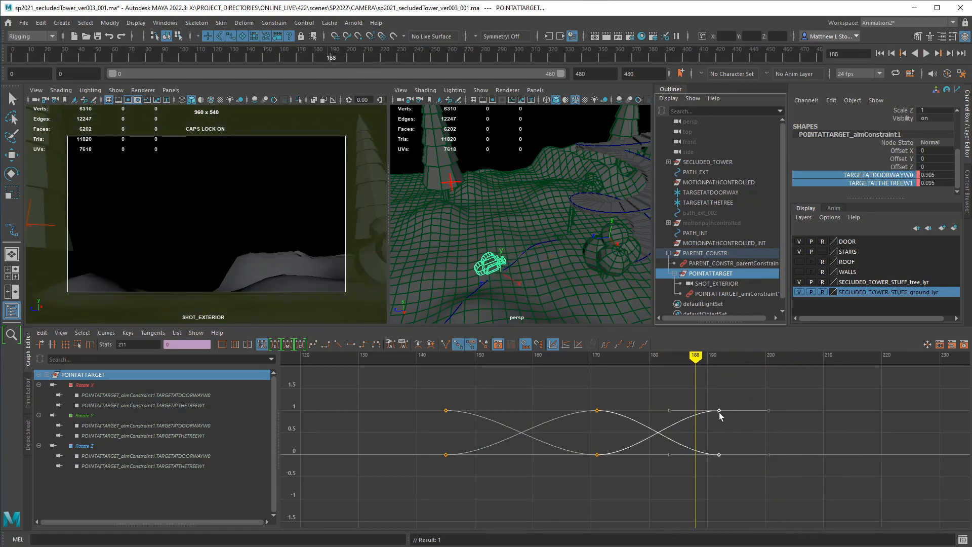
mouse_move(574, 409)
alt+right_down()
mouse_move(589, 409)
mouse_move(573, 409)
alt+right_up()
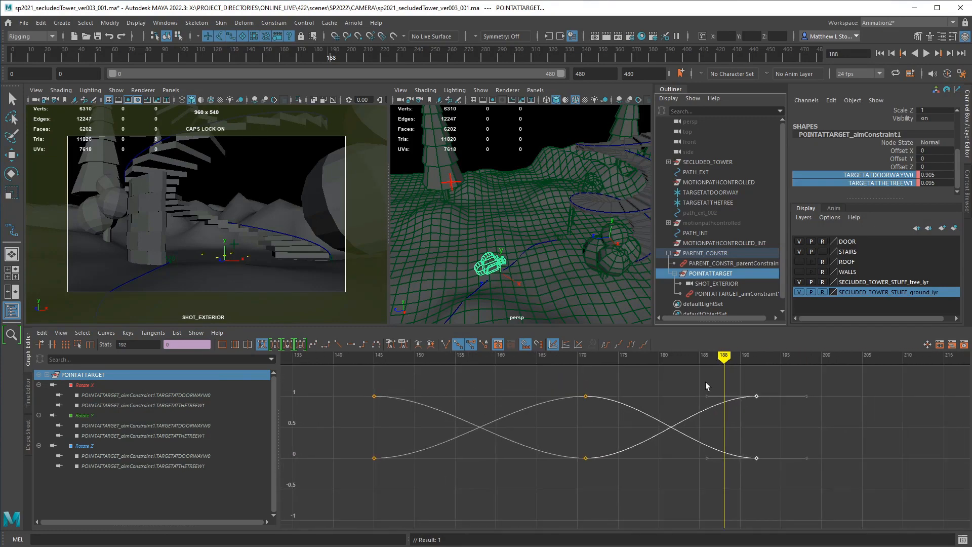
shift+middle_drag(761, 405, 792, 403)
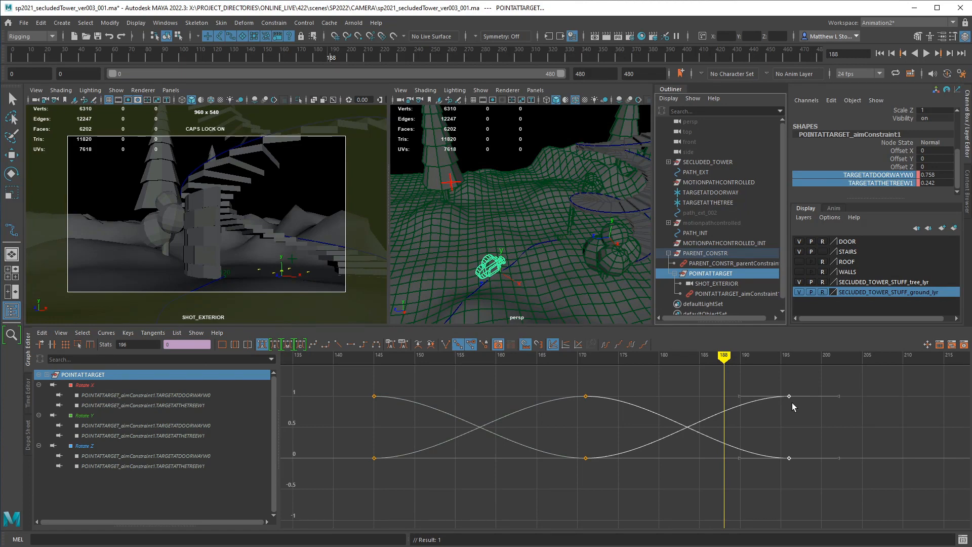
alt+right_drag(674, 434, 692, 443)
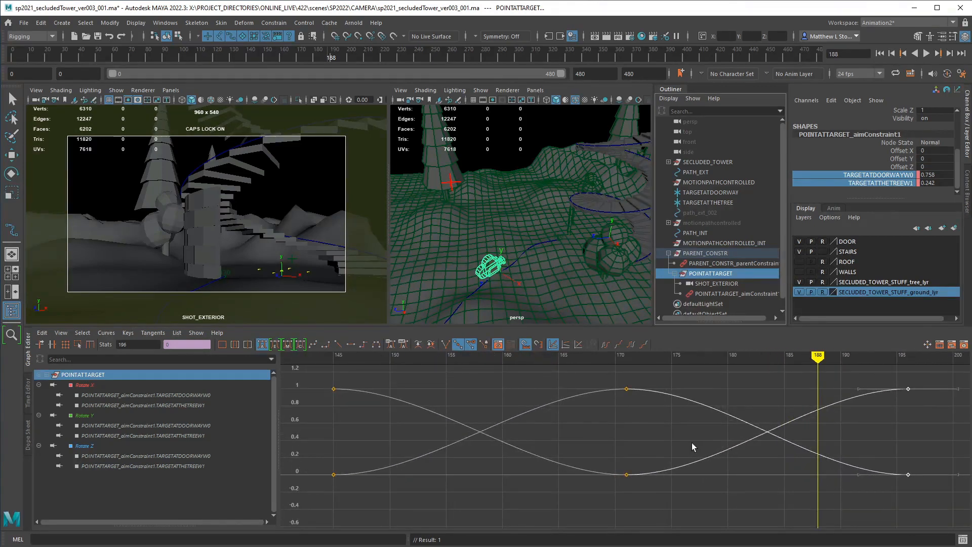
Steepen the tangents of the TARGETATTHETREEW1 weight curve at its frame 145 and frame 196 keys to remove the flat ends
click(434, 451)
click(384, 474)
drag(384, 474, 379, 450)
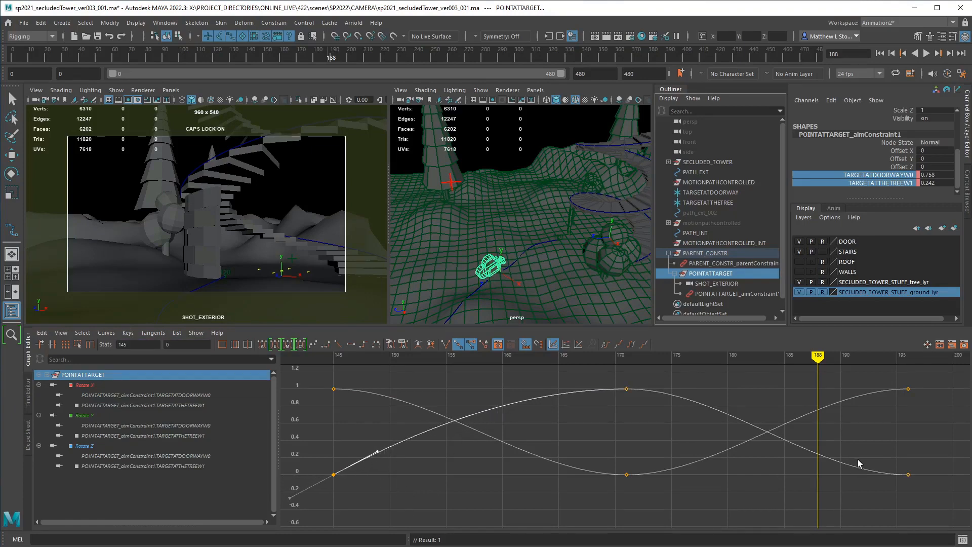
drag(858, 459, 938, 510)
drag(861, 475, 862, 449)
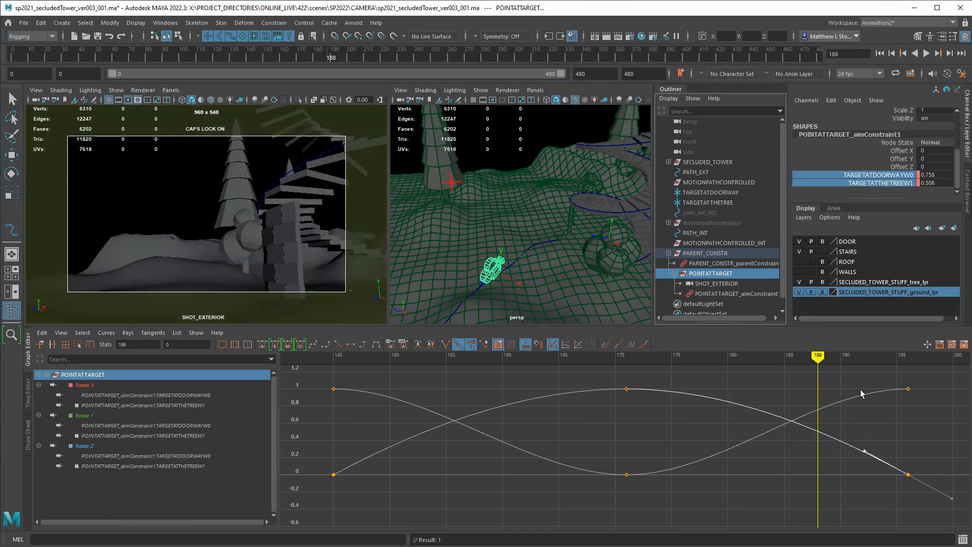
Steepen the tangents of the TARGETATDOORWAYW0 weight curve at frames 145 and 196, mirroring the tree weight curve
click(444, 429)
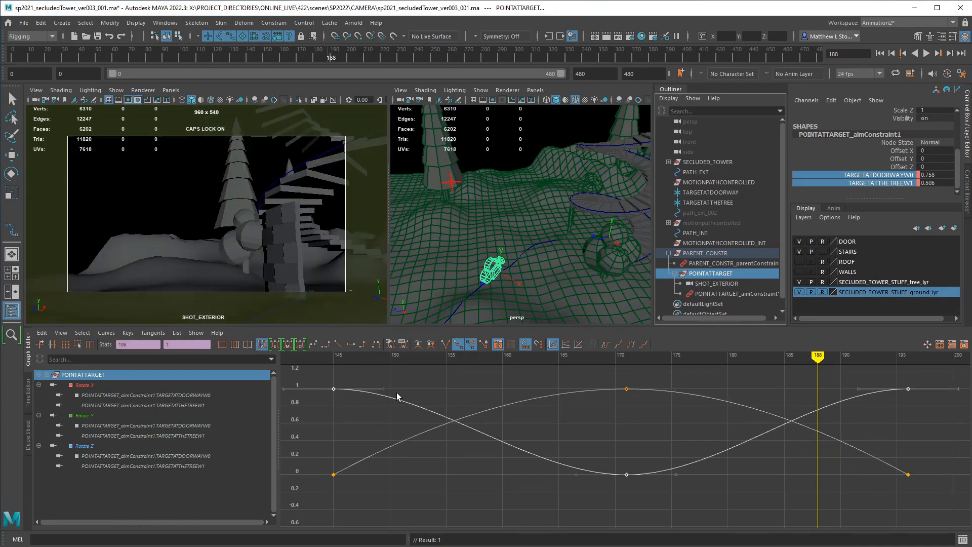
drag(384, 389, 381, 410)
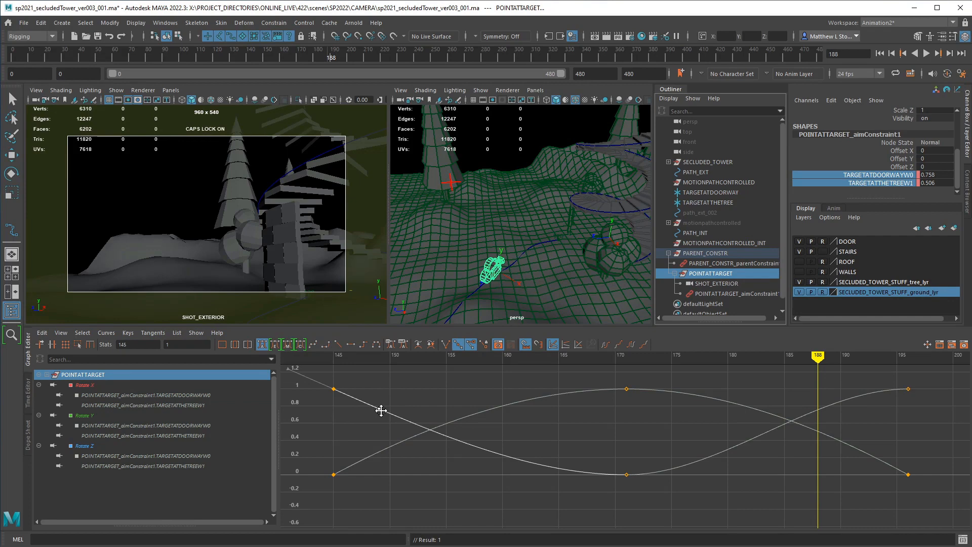
click(860, 389)
drag(858, 389, 865, 412)
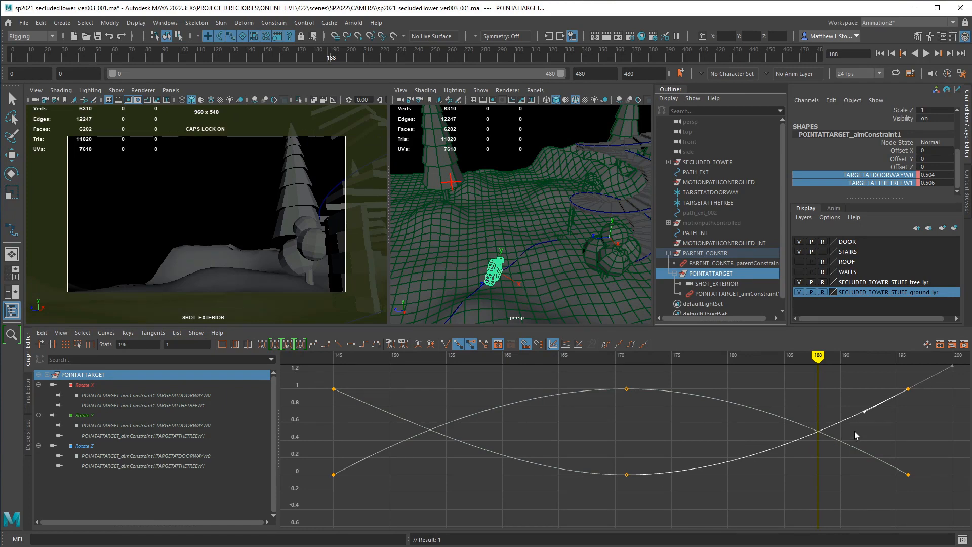
Play back the shot from frame 145 to check how the camera swings between the doorway and the tree
mouse_move(818, 356)
mouse_down()
mouse_move(425, 361)
mouse_move(334, 375)
mouse_up()
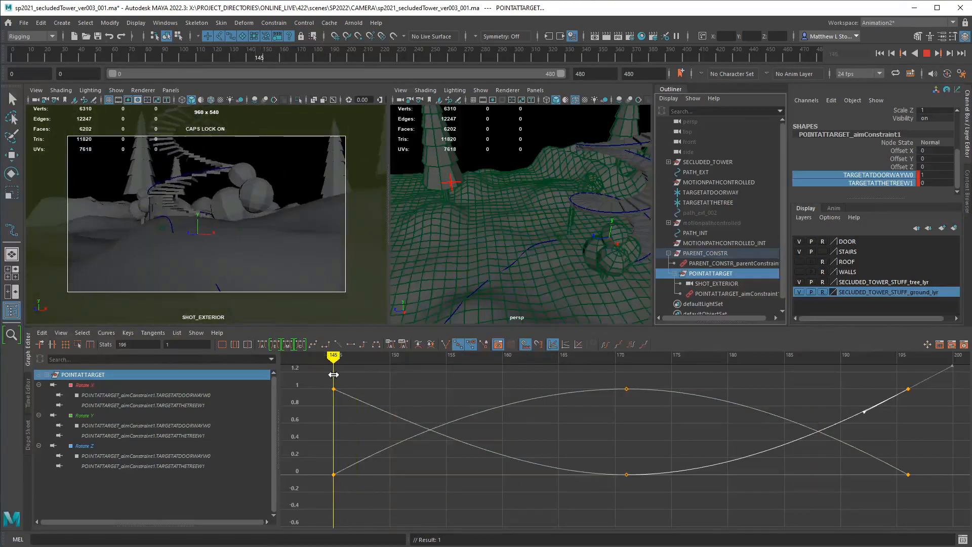
key(alt+v)
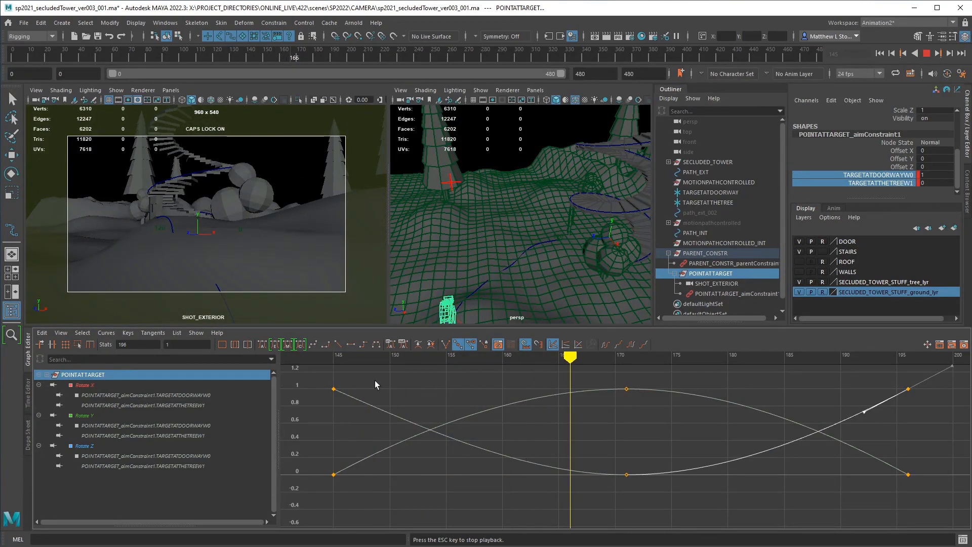
key(Escape)
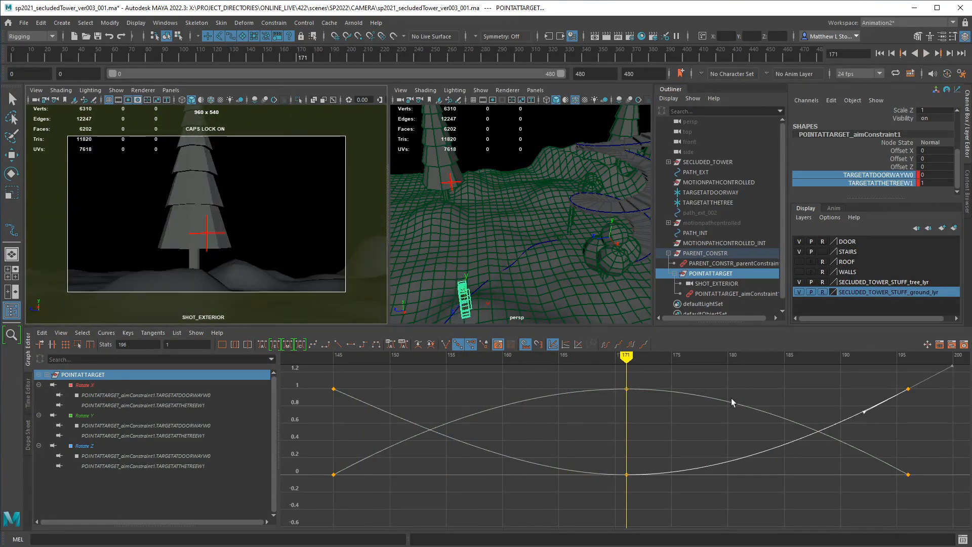
scroll(731, 400, down, 10)
drag(627, 359, 559, 358)
key(alt+v)
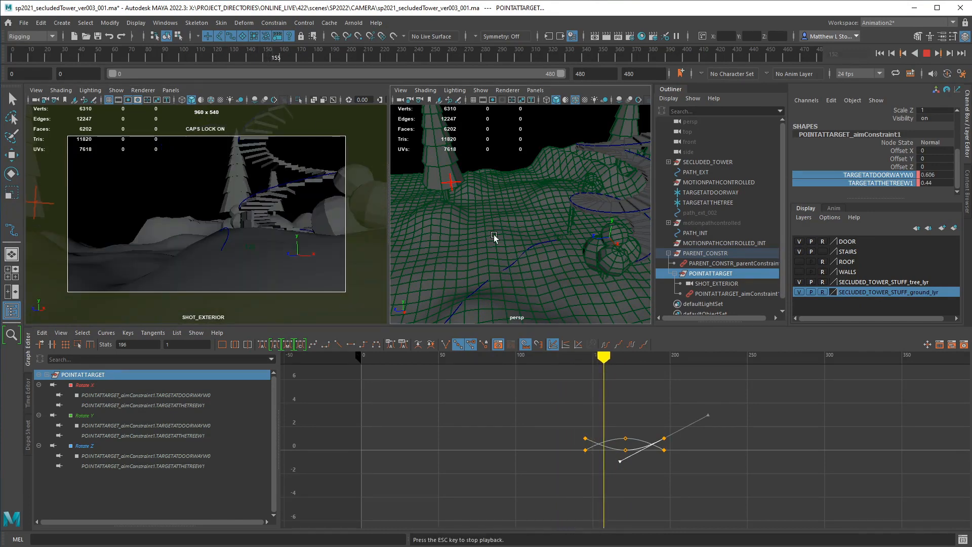
key(Escape)
Replay the shot from frame 100 to review the camera's approach and aim changes along the path
drag(627, 359, 515, 358)
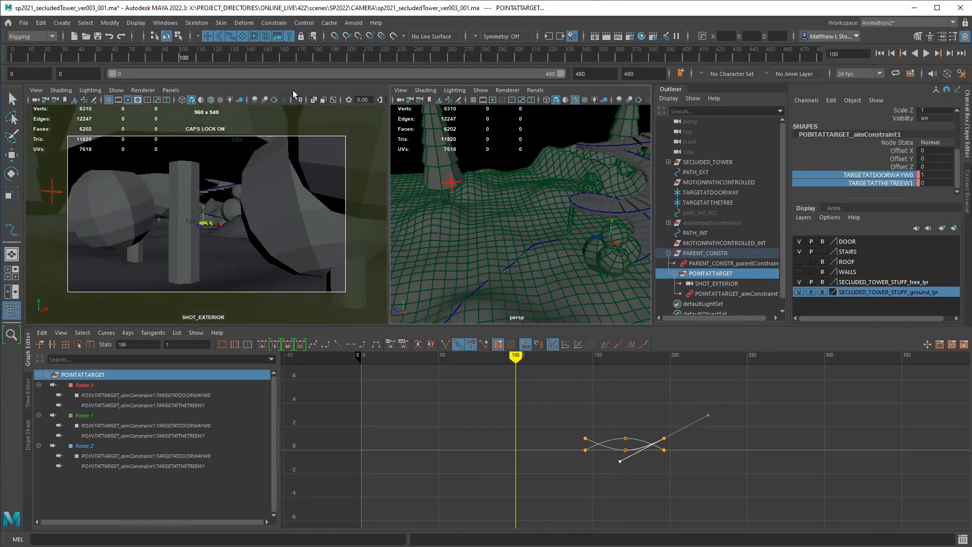
key(alt+v)
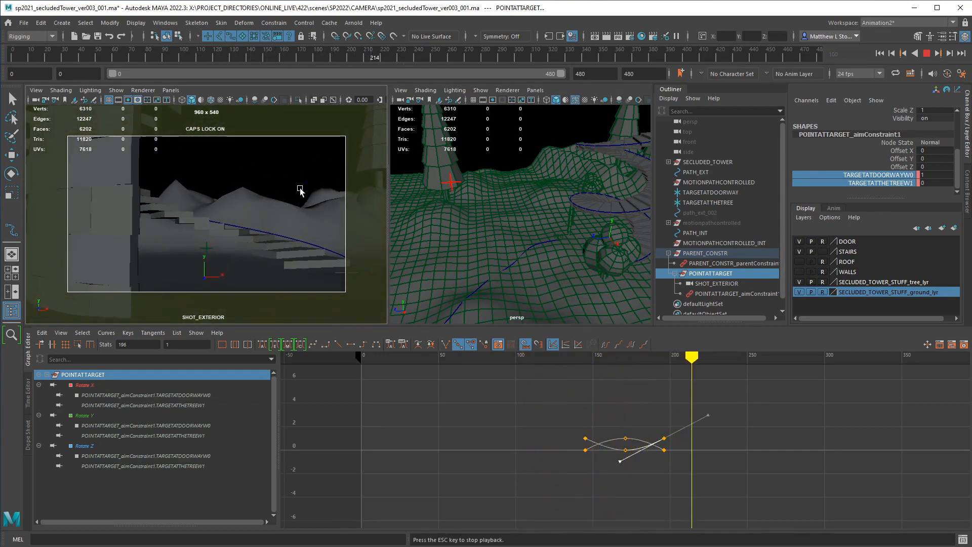
scroll(632, 475, up, 6)
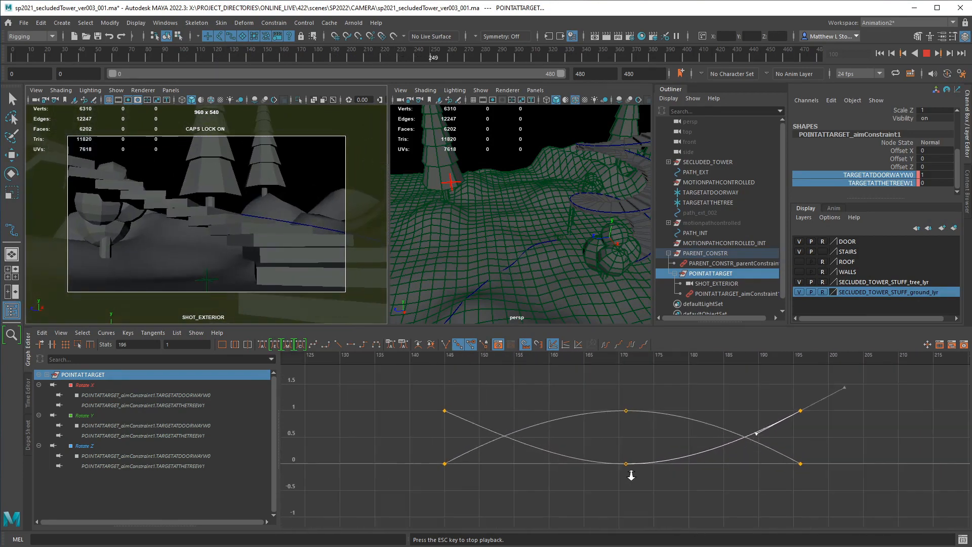
scroll(632, 475, up, 2)
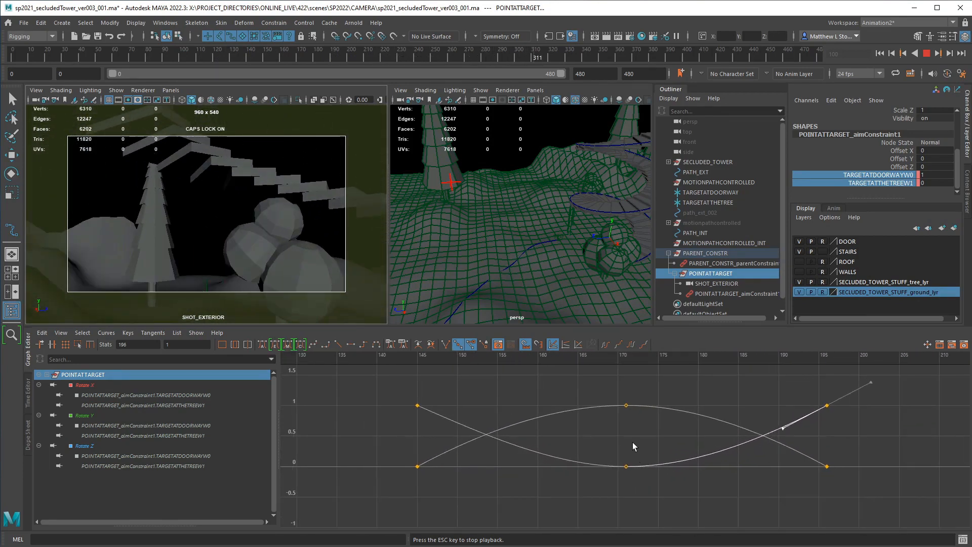
click(498, 442)
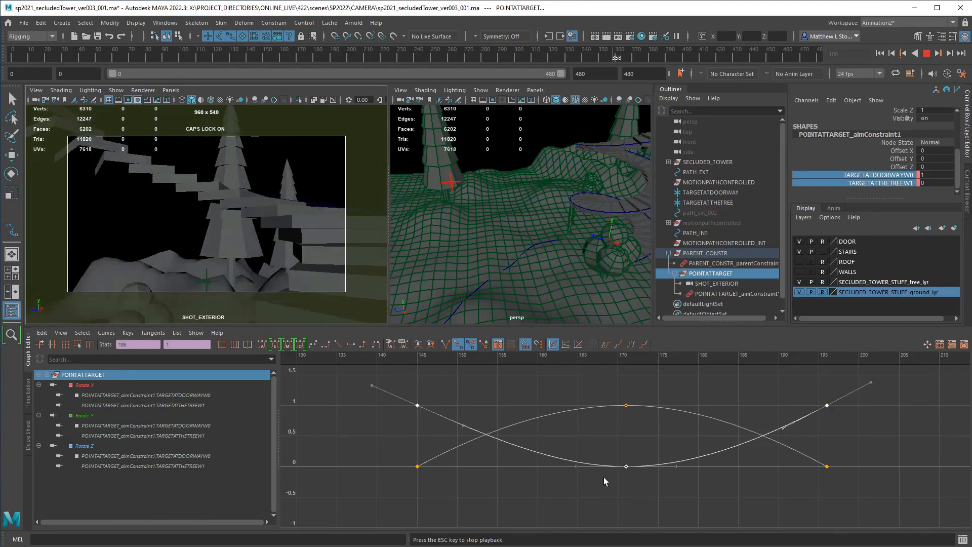
key(Escape)
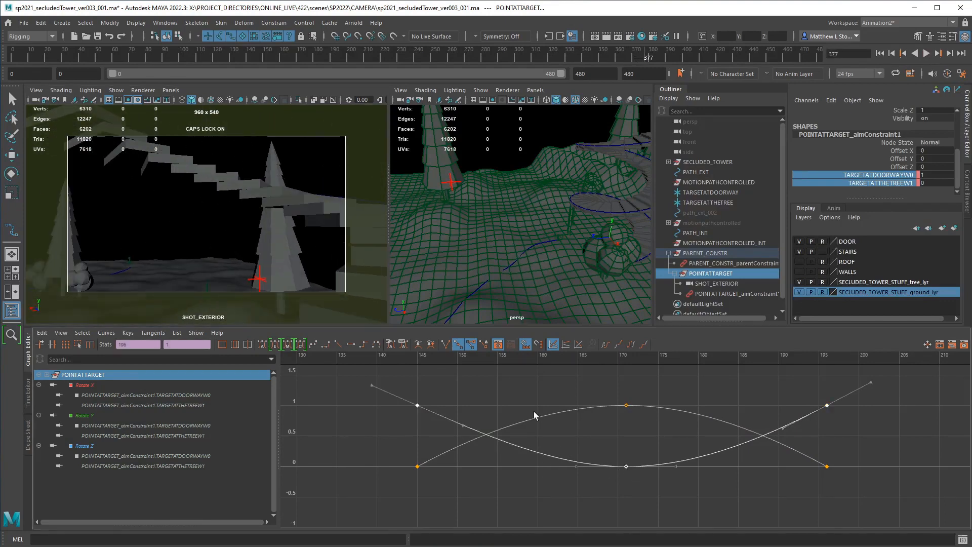
Copy both target weight keys at frame 171 and paste them at frame 178 to hold the aim on the tree
click(462, 426)
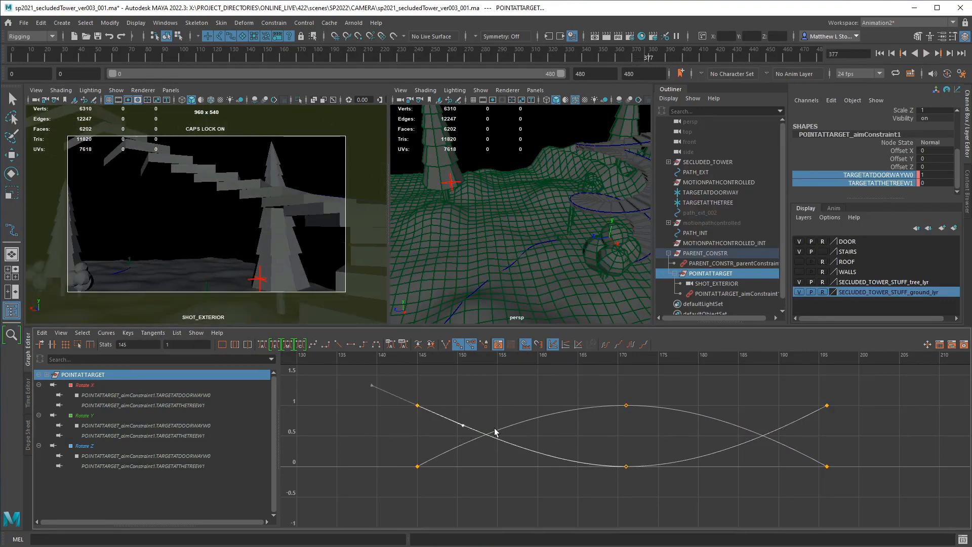
drag(643, 452, 644, 470)
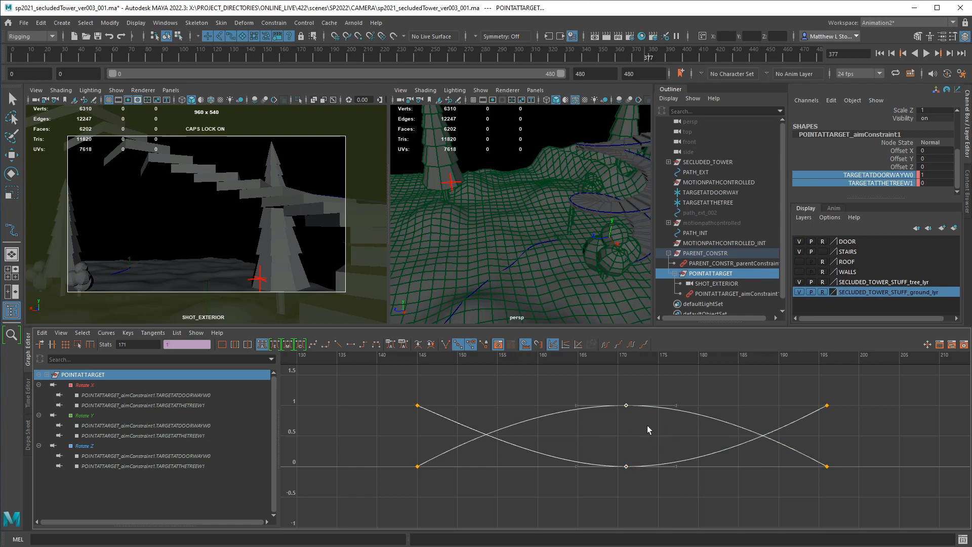
right_click(625, 404)
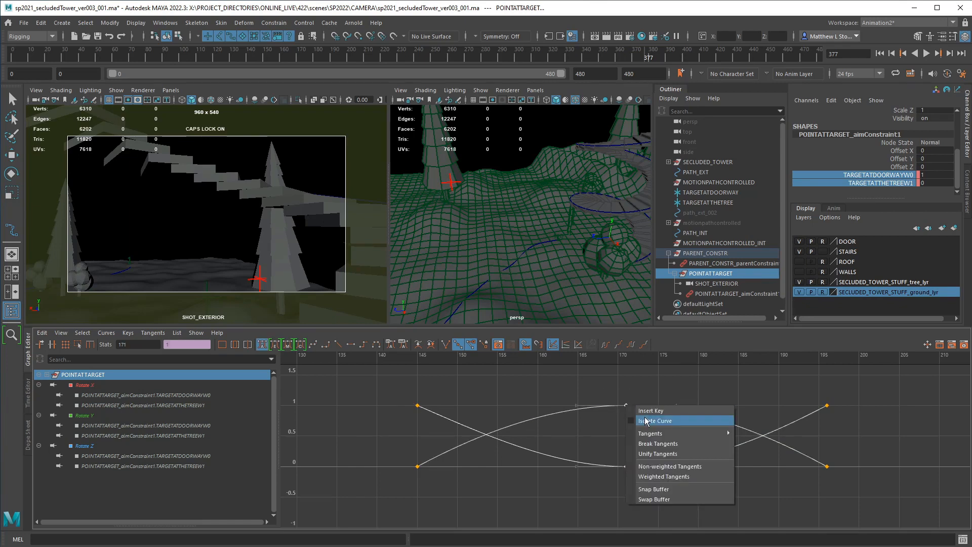
click(603, 384)
drag(617, 393, 647, 488)
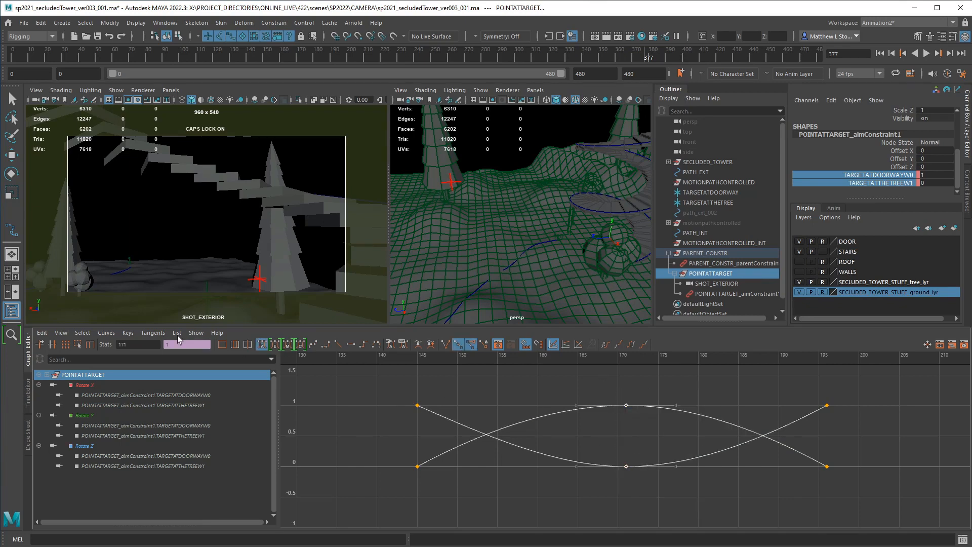
click(60, 333)
mouse_move(43, 332)
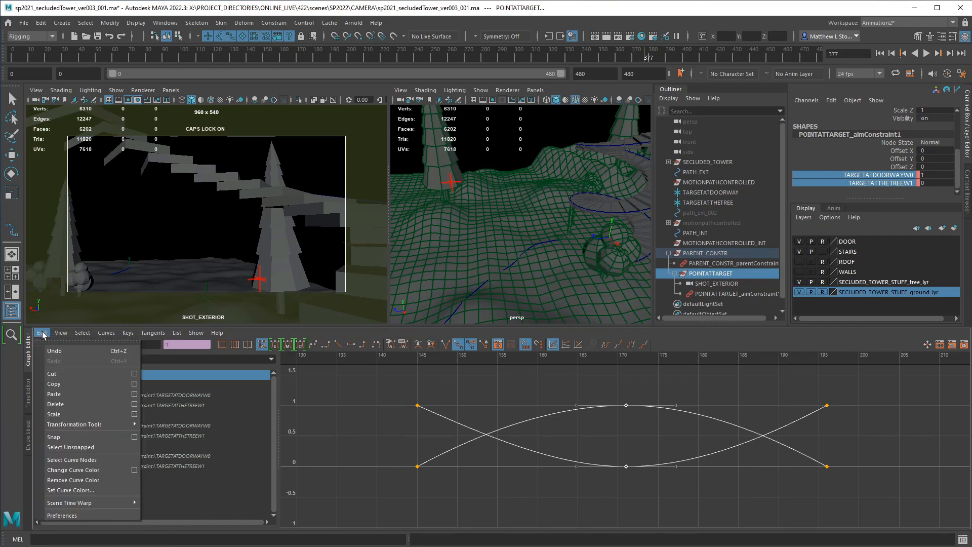
click(58, 385)
drag(666, 358, 682, 358)
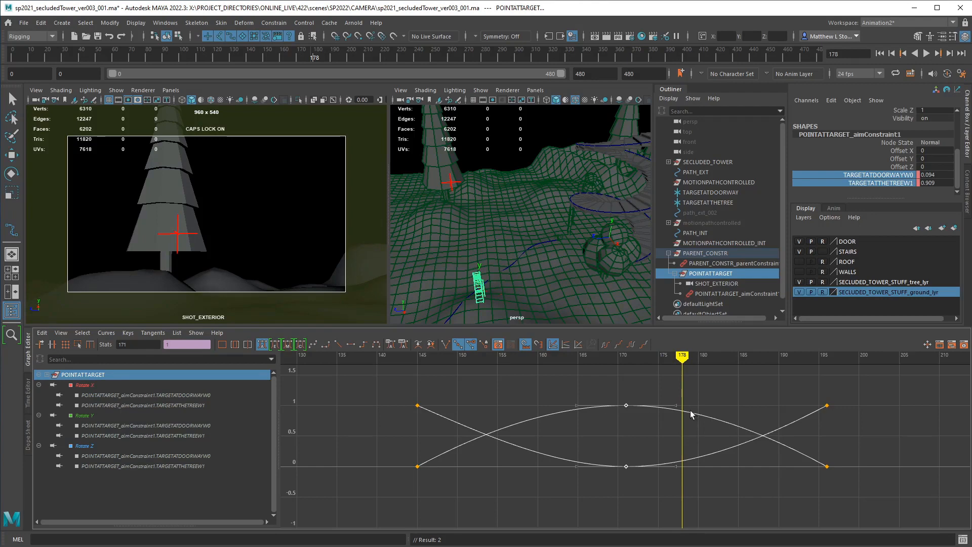
click(49, 333)
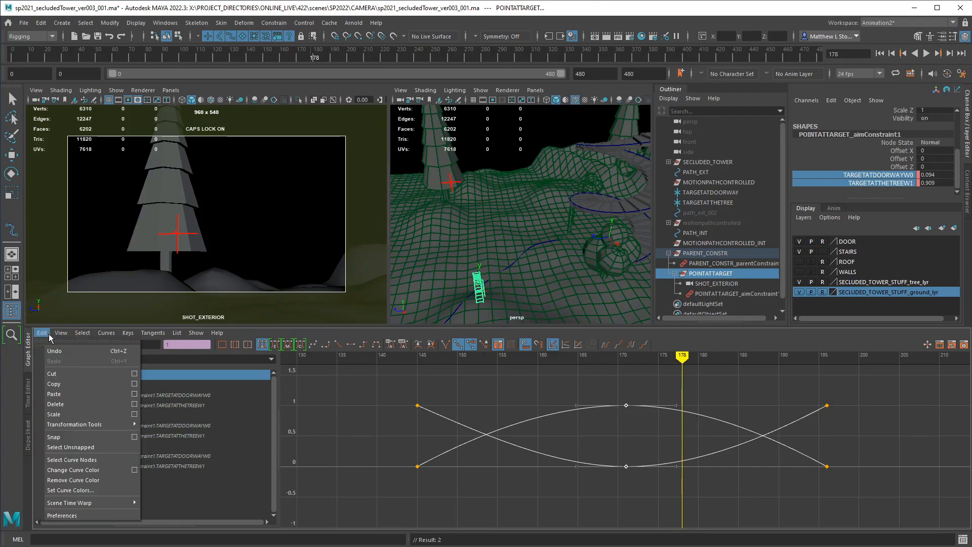
click(71, 395)
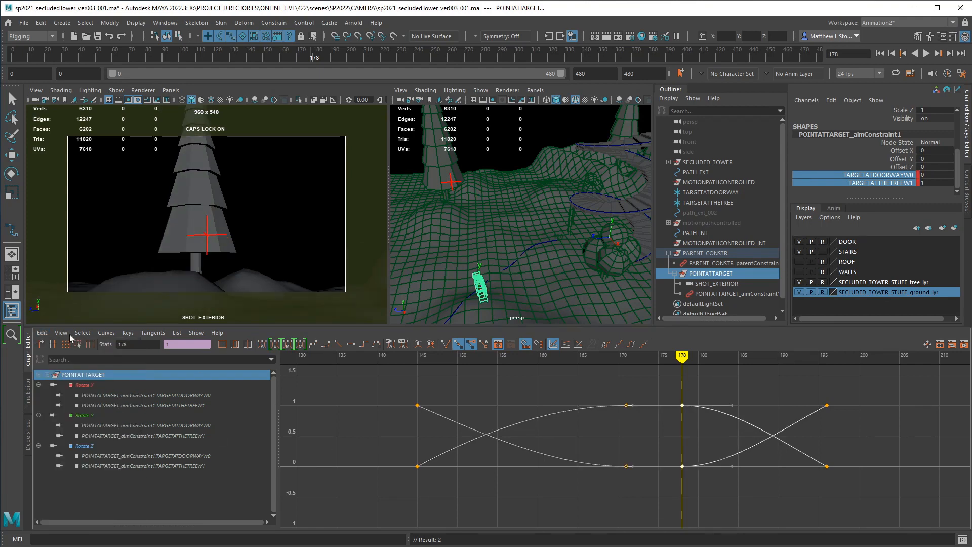
Move the pair of weight keys at frame 171 earlier to frame 166
click(43, 334)
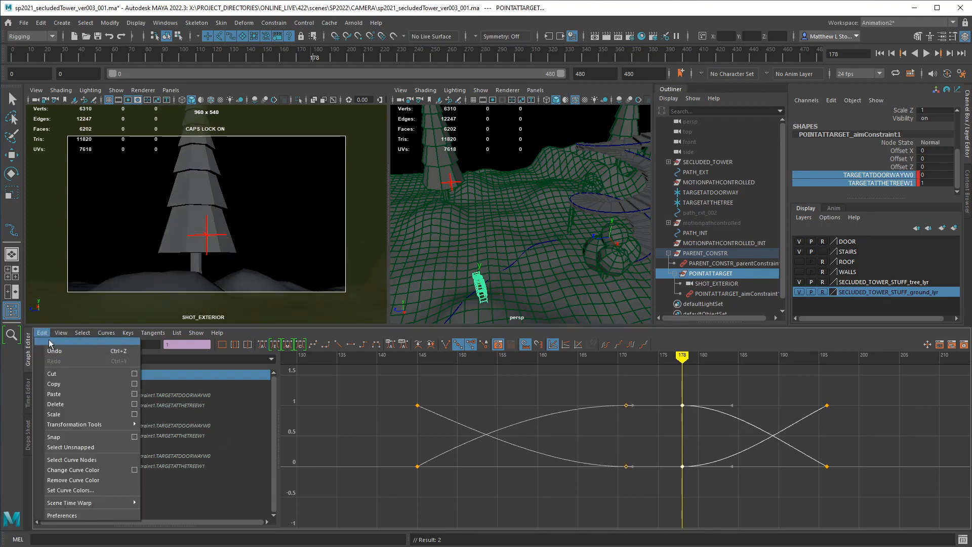
click(80, 387)
drag(614, 400, 637, 502)
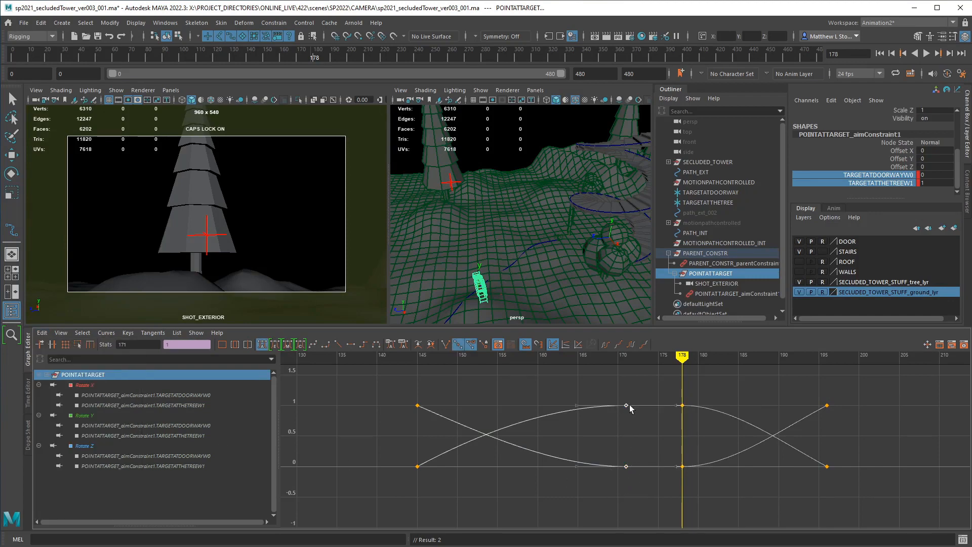
right_click(631, 405)
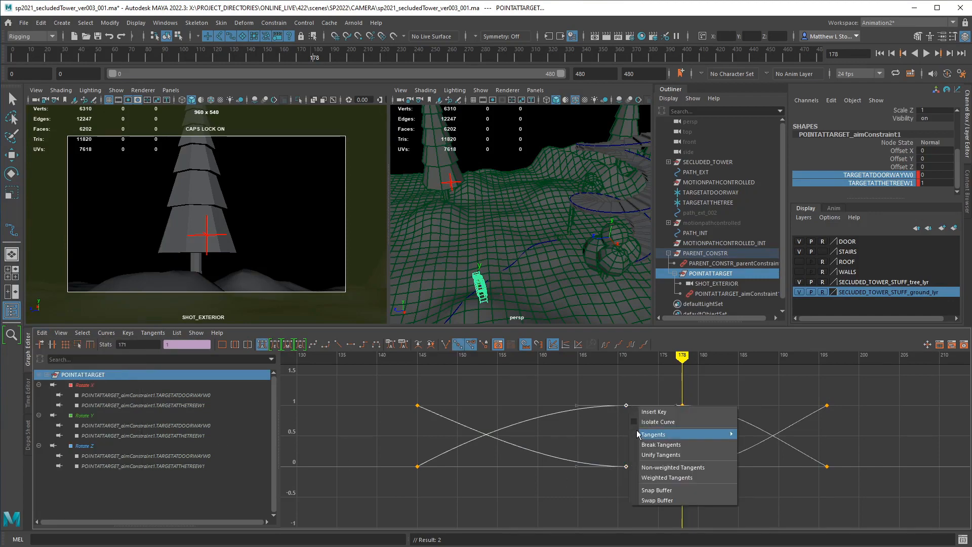
click(608, 441)
drag(670, 395, 698, 478)
drag(603, 374, 644, 499)
drag(629, 406, 587, 407)
drag(683, 376, 618, 367)
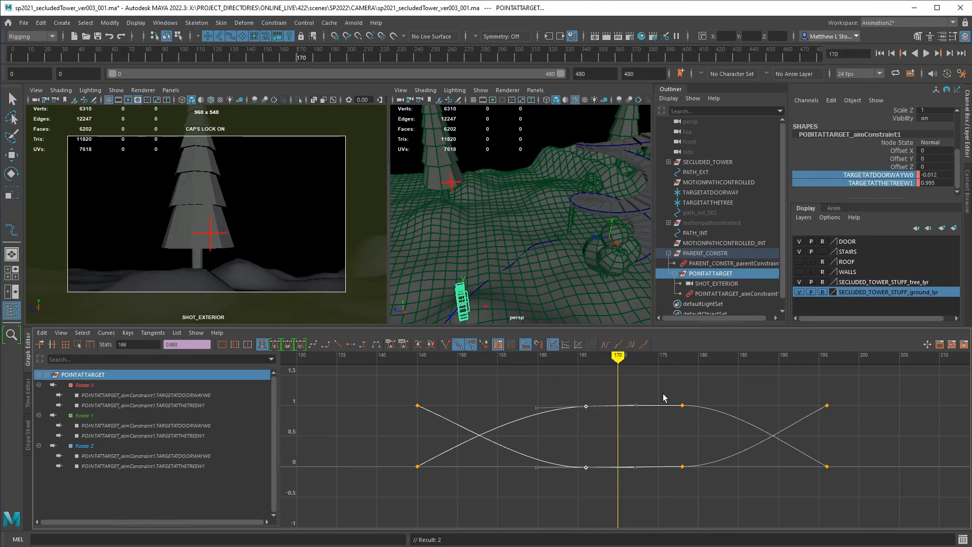
Play back the shot from frame 129 to check the camera's hold on the tree
drag(662, 390, 702, 486)
drag(619, 378, 349, 368)
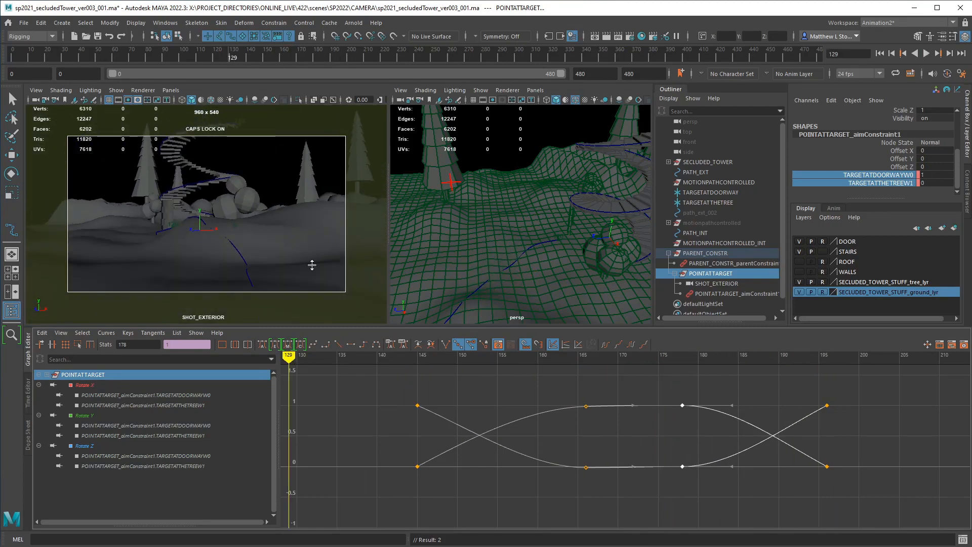
key(alt+v)
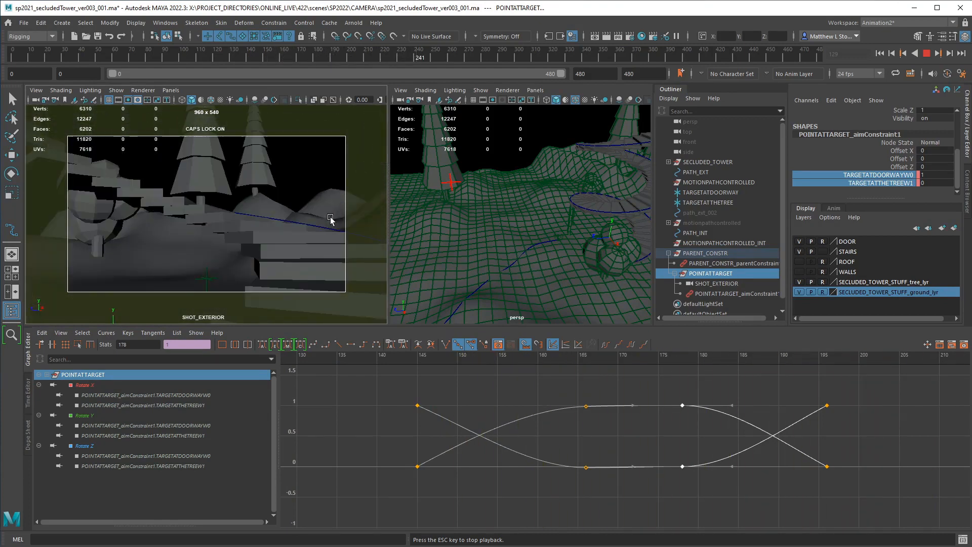
key(Escape)
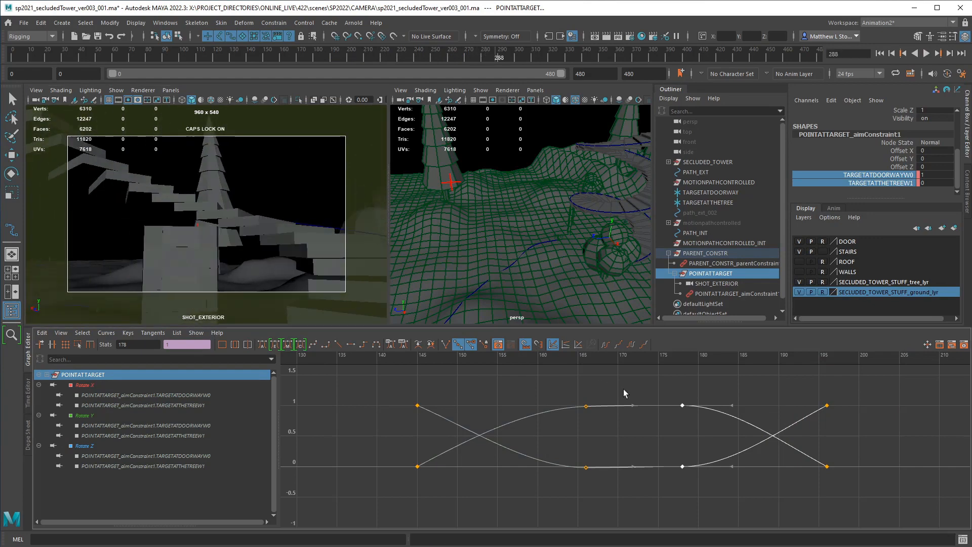
Shift the first two weight key pairs about 33 frames earlier and the last two about 27 frames later, lengthening the hold on the tree
scroll(625, 446, down, 5)
drag(561, 416, 628, 494)
middle_drag(615, 433, 553, 433)
drag(626, 424, 705, 480)
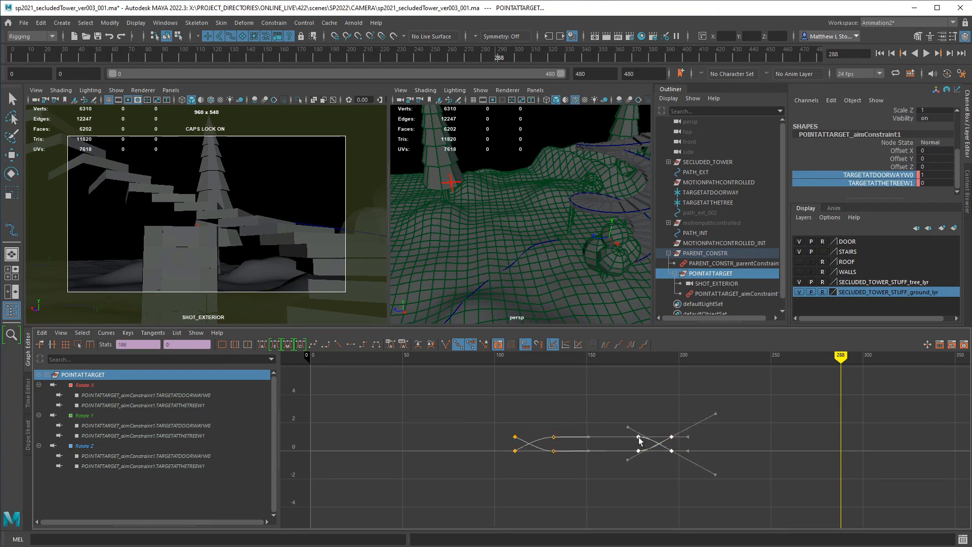
middle_drag(639, 439, 691, 439)
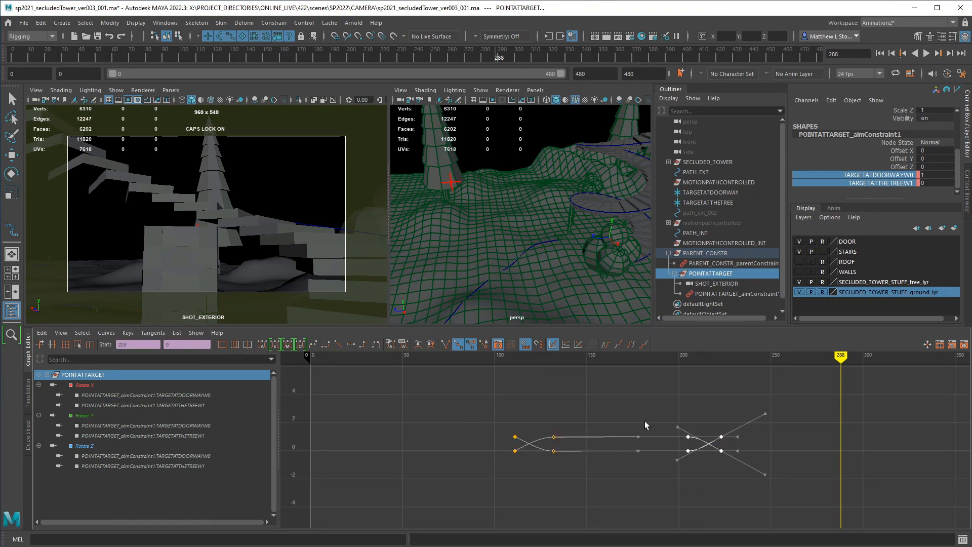
Play back the retimed shot and pull the last two weight key pairs earlier, with the final pair at frame 193
drag(531, 359, 507, 360)
key(alt+v)
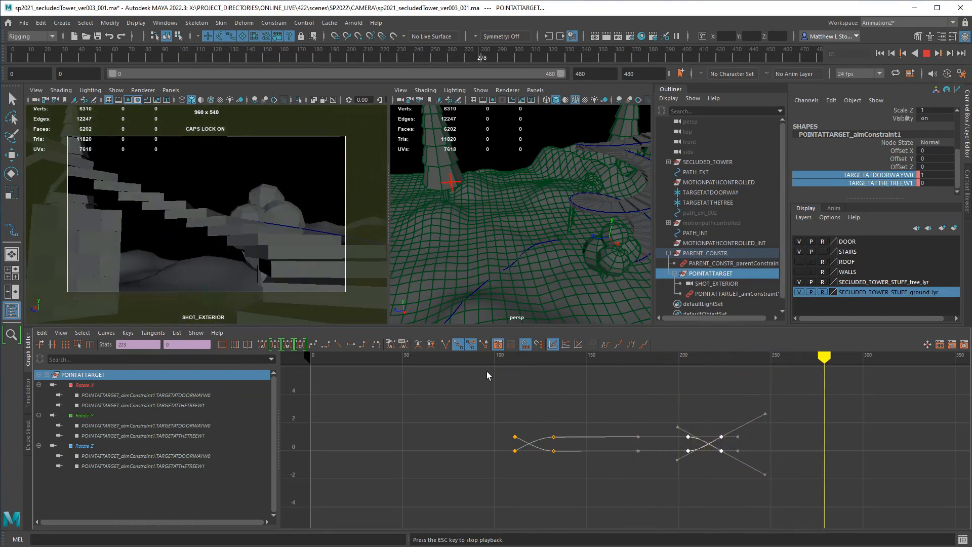
key(Escape)
shift+middle_drag(690, 448, 635, 448)
drag(590, 361, 590, 386)
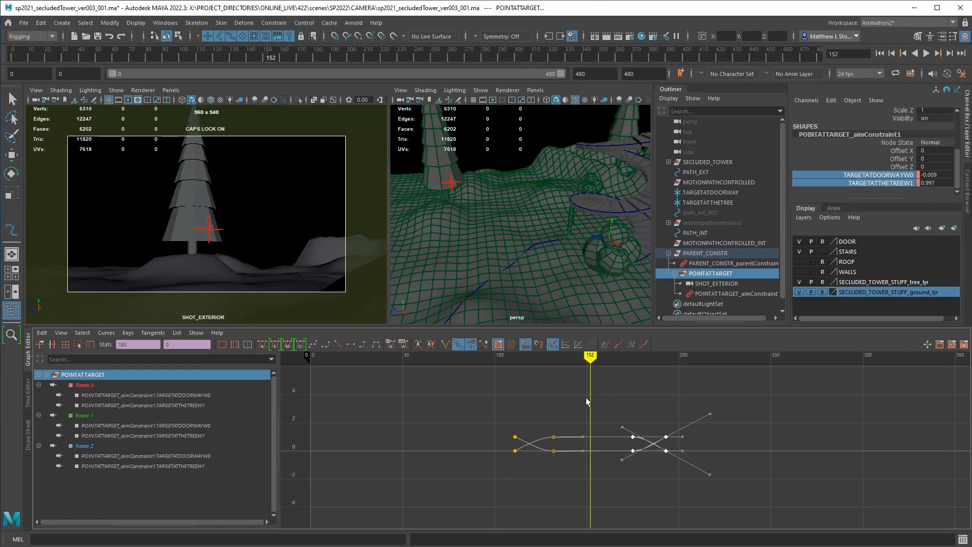
Switch to the 422_Shared_Notes_2022 document in Google Docs to consult the Secluded Tower notes
key(alt+Tab)
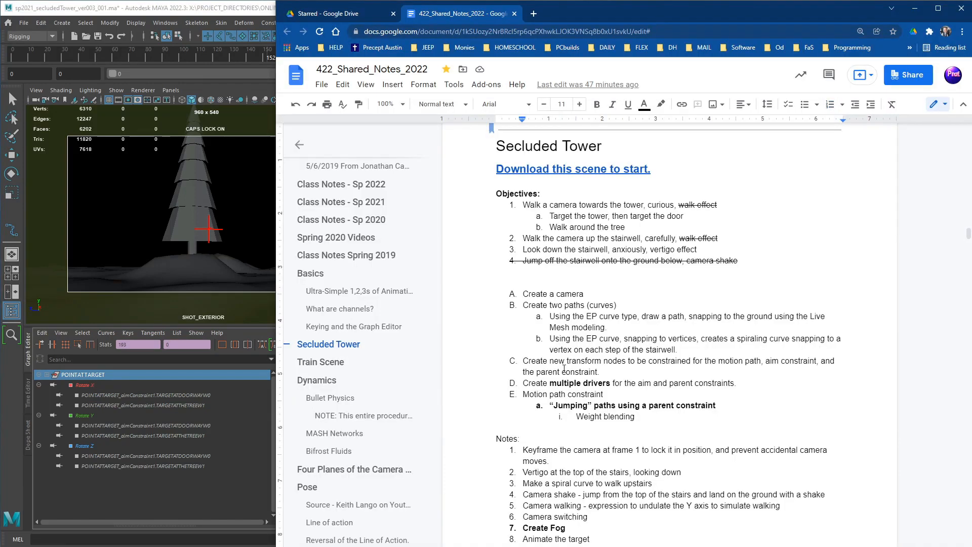
Review the outline items on multiple drivers, "Jumping" paths using a parent constraint, and weight blending in the Secluded Tower notes
click(539, 372)
drag(548, 383, 693, 383)
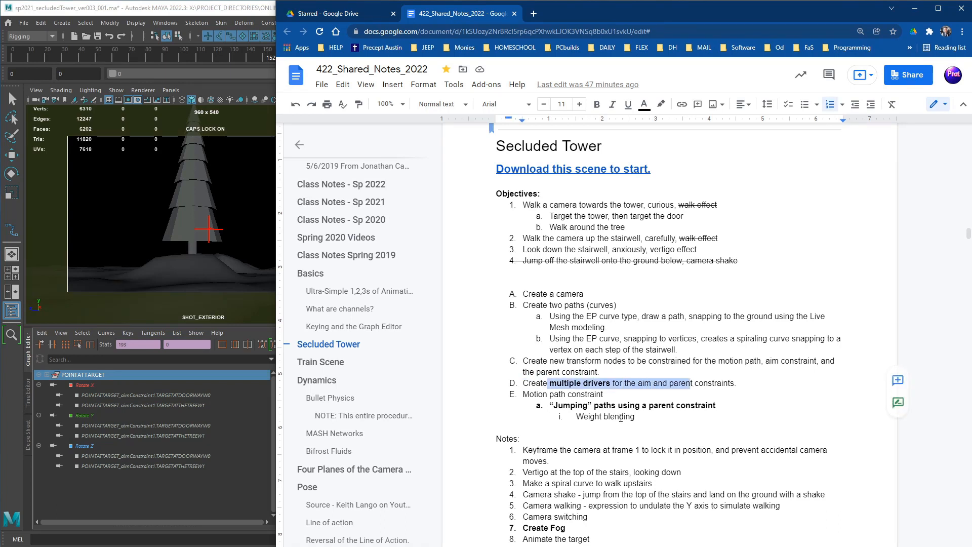
drag(594, 405, 665, 416)
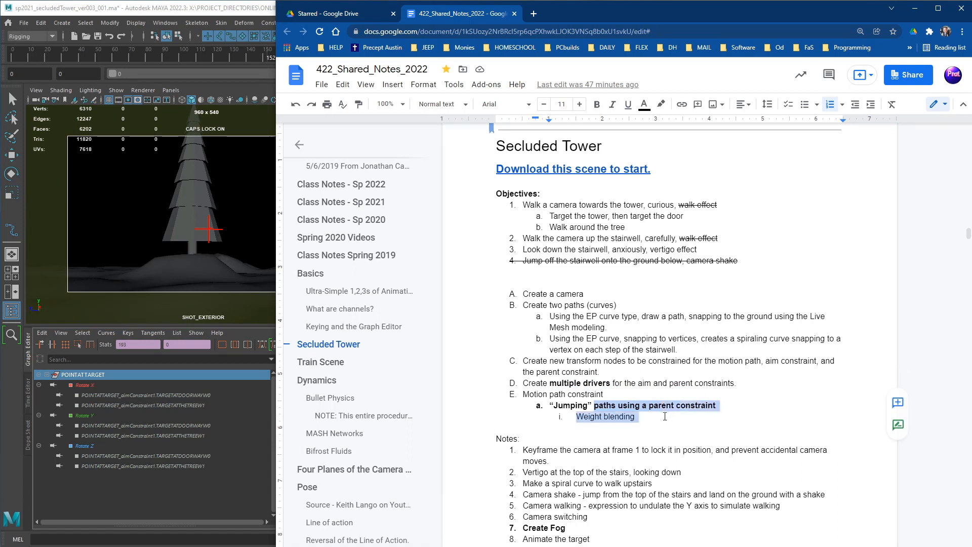
click(628, 415)
drag(589, 416, 639, 416)
click(645, 417)
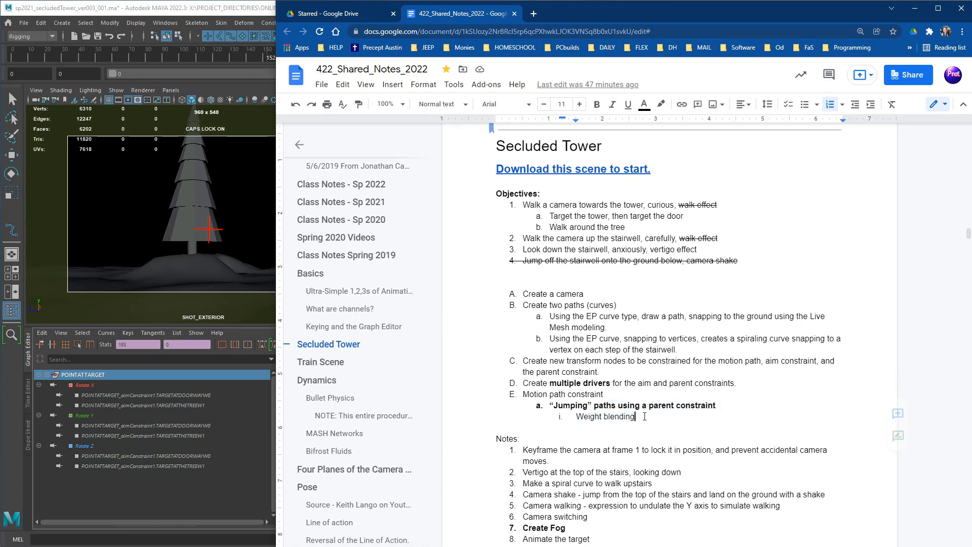
Reword the "Weight blending" sub-item under the "Jumping" paths entry as "Animate the weight blending"
click(579, 418)
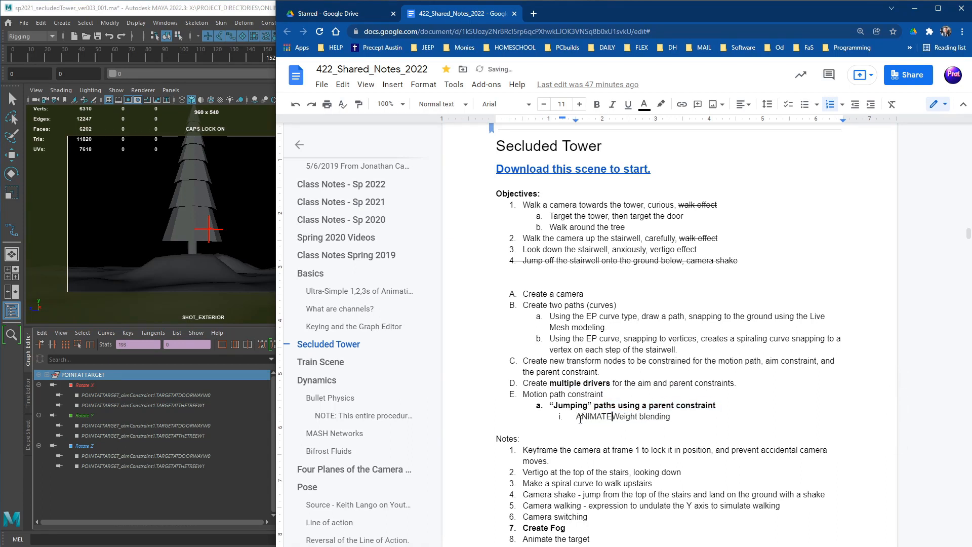
text(A)
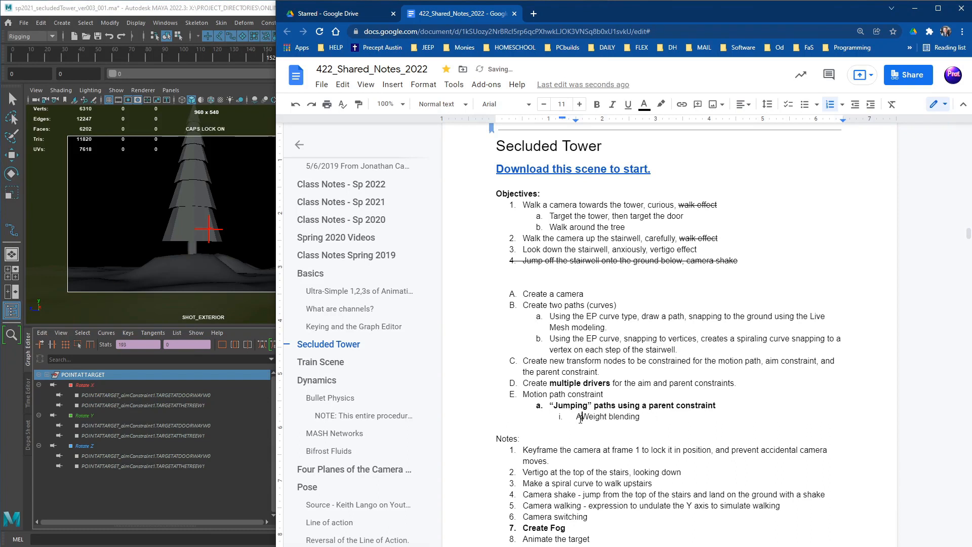
text(nimate the w)
key(Delete)
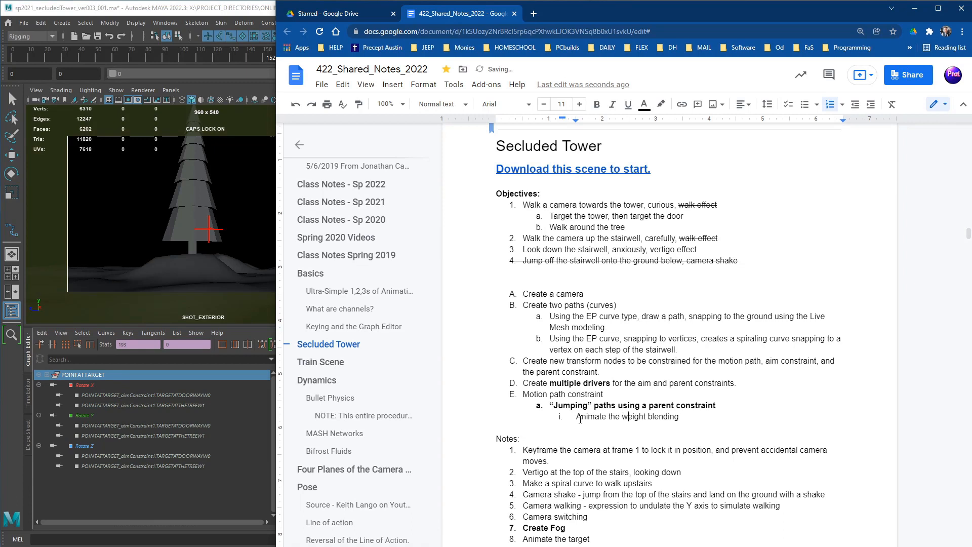
click(702, 439)
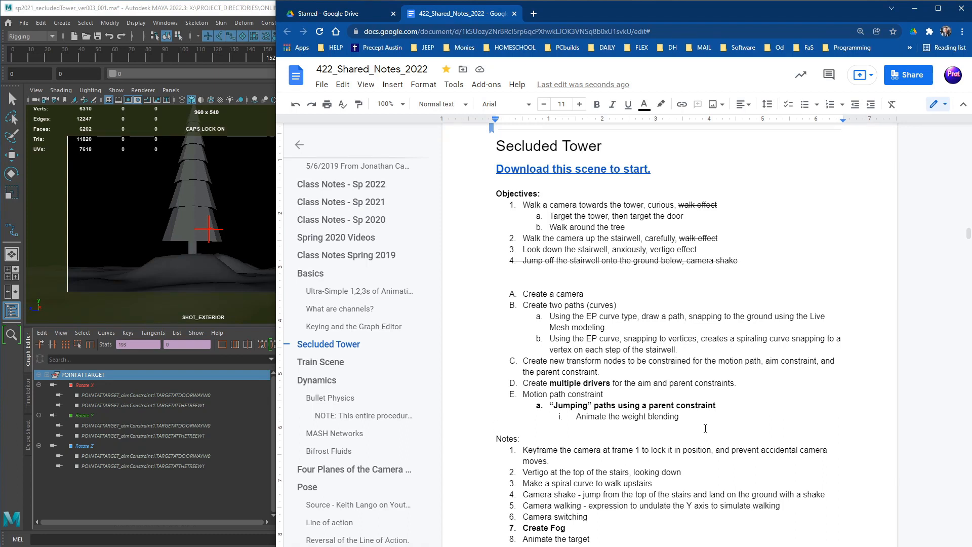
Examine the Notes list items on vertigo, camera shake, the camera walking expression and camera switching
scroll(705, 428, down, 1)
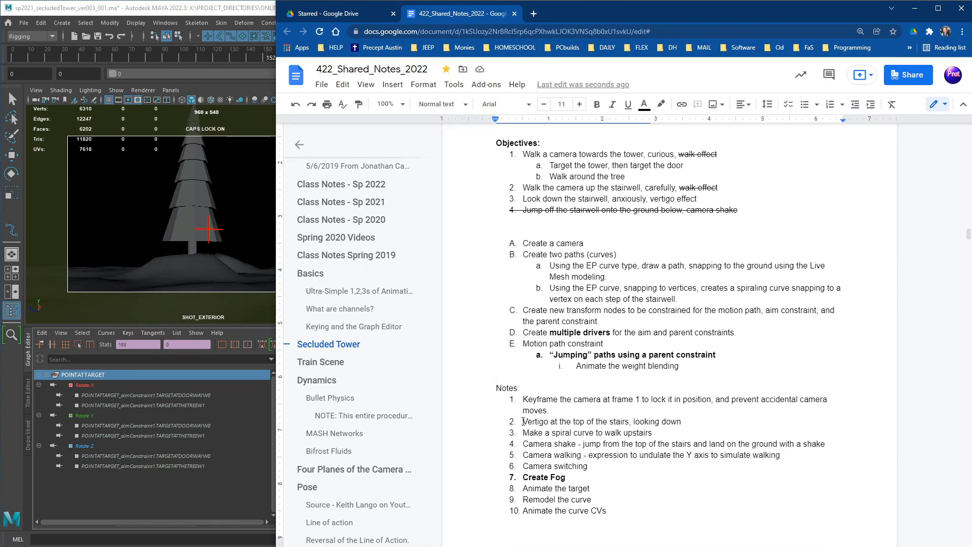
drag(523, 421, 694, 422)
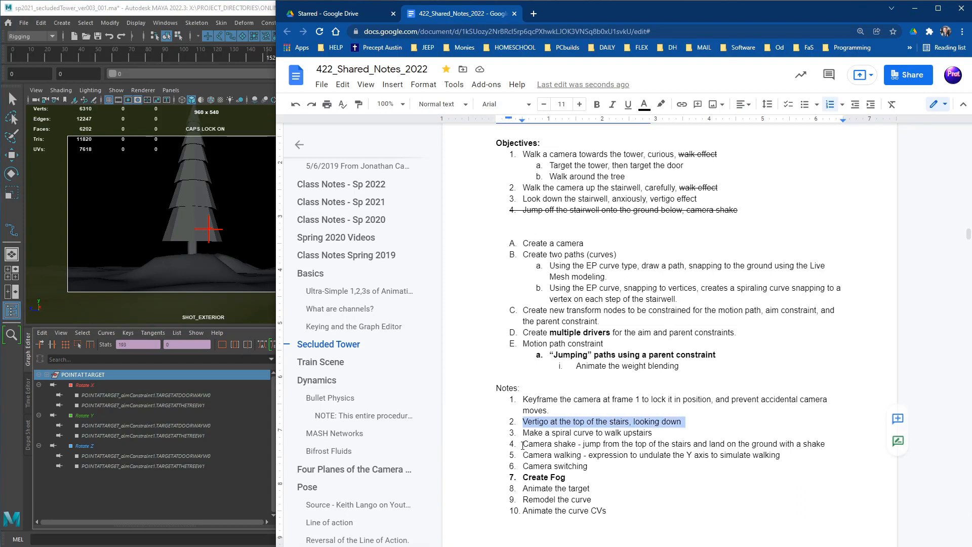
drag(523, 444, 613, 445)
scroll(604, 436, down, 1)
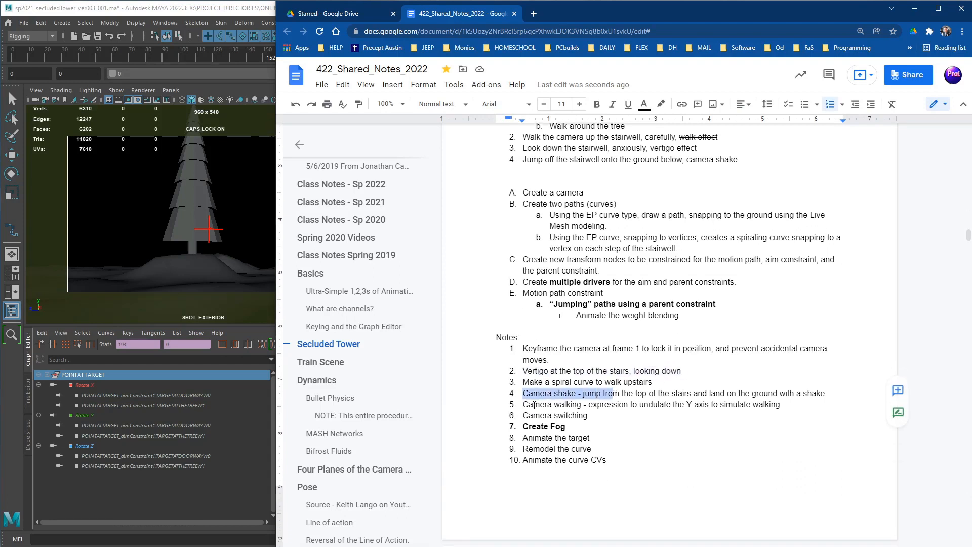
drag(525, 405, 800, 406)
click(613, 405)
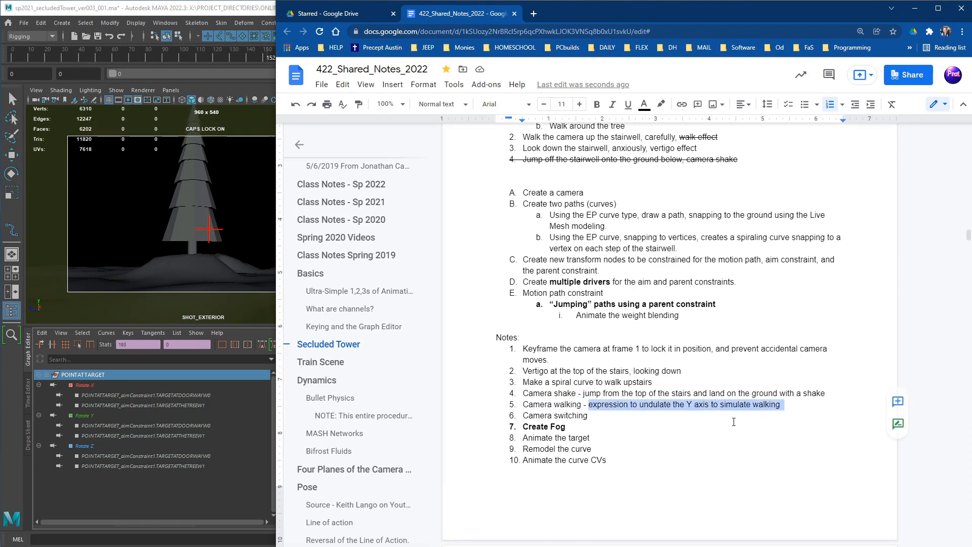
click(622, 407)
drag(524, 394, 683, 394)
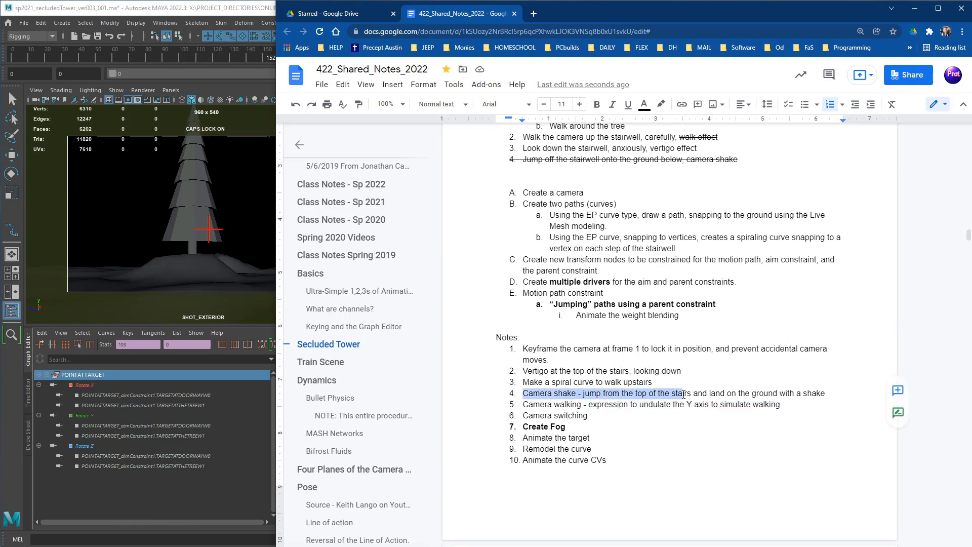
click(677, 400)
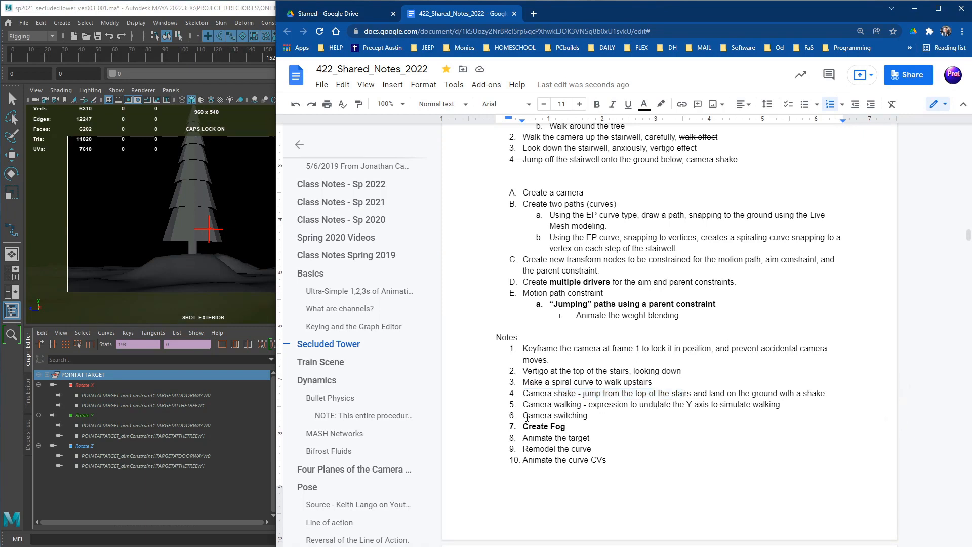
drag(528, 417, 605, 417)
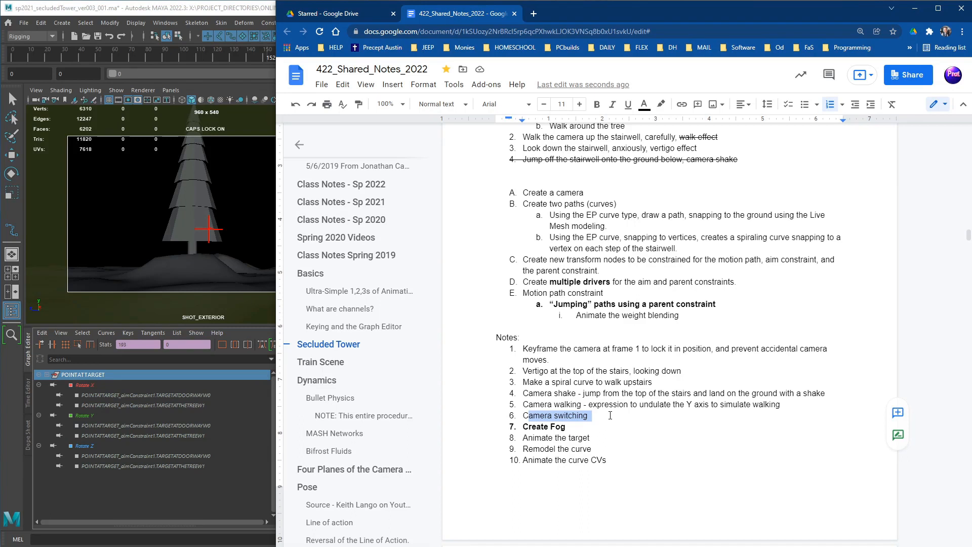
click(610, 415)
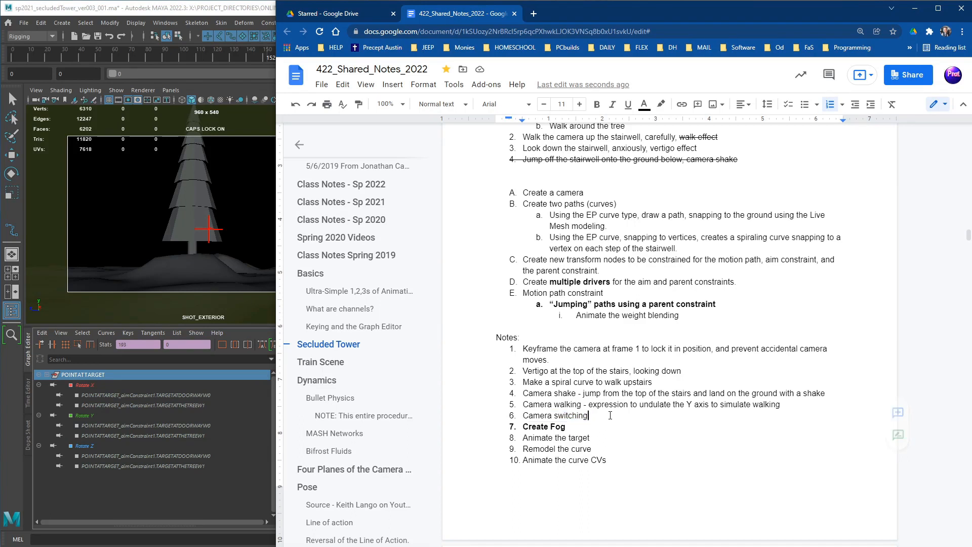
Strike through item 6, "Camera switching", in the Notes list
drag(523, 416, 590, 419)
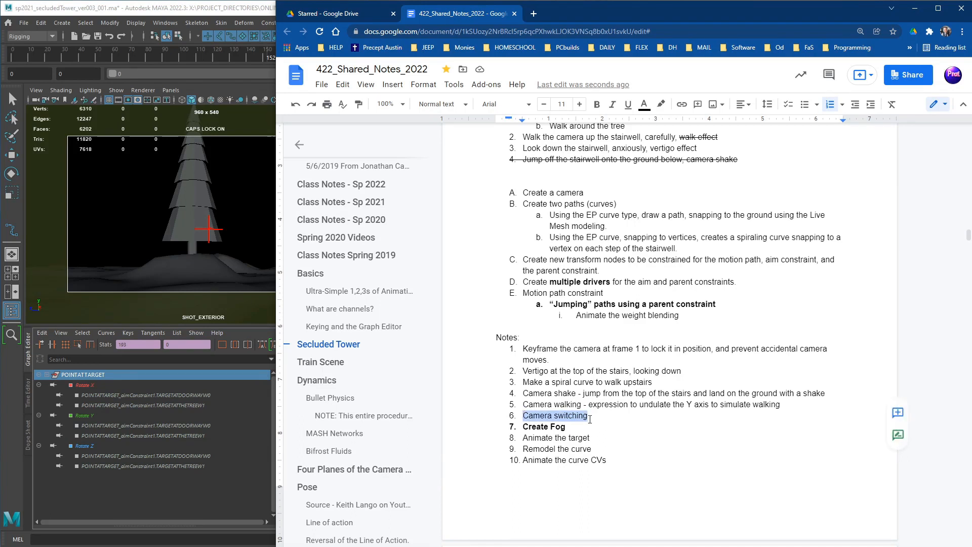
key(alt+shift+5)
click(590, 420)
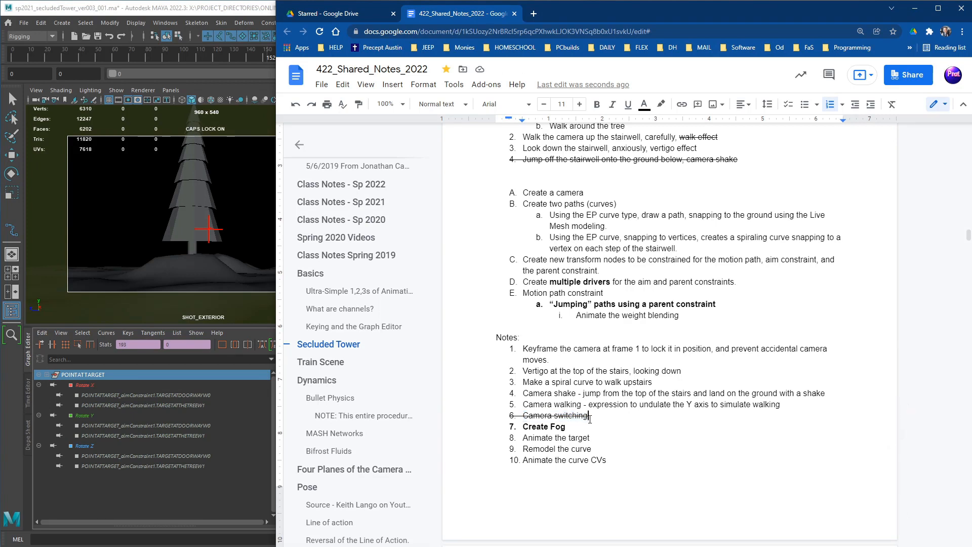
Review the fog, target and curve items in the Notes list, and strike through item 10, "Animate the curve CVs"
drag(577, 428, 515, 427)
click(556, 448)
scroll(582, 444, down, 1)
drag(523, 388, 600, 389)
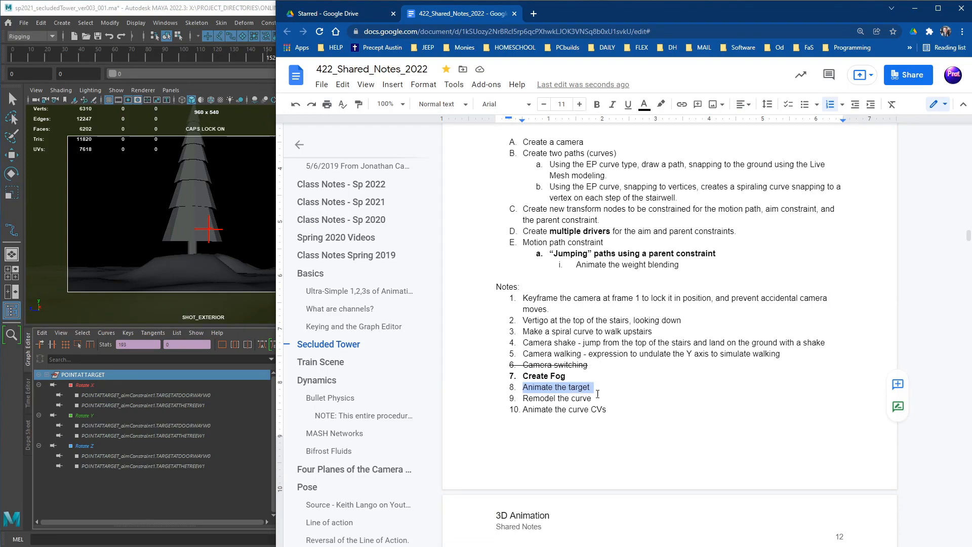
click(599, 398)
drag(523, 399, 604, 399)
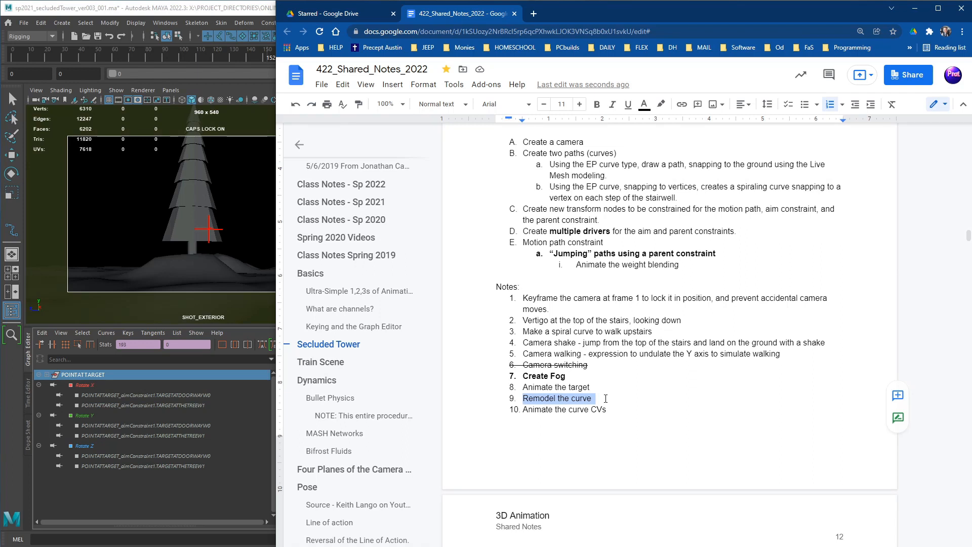
drag(523, 410, 615, 409)
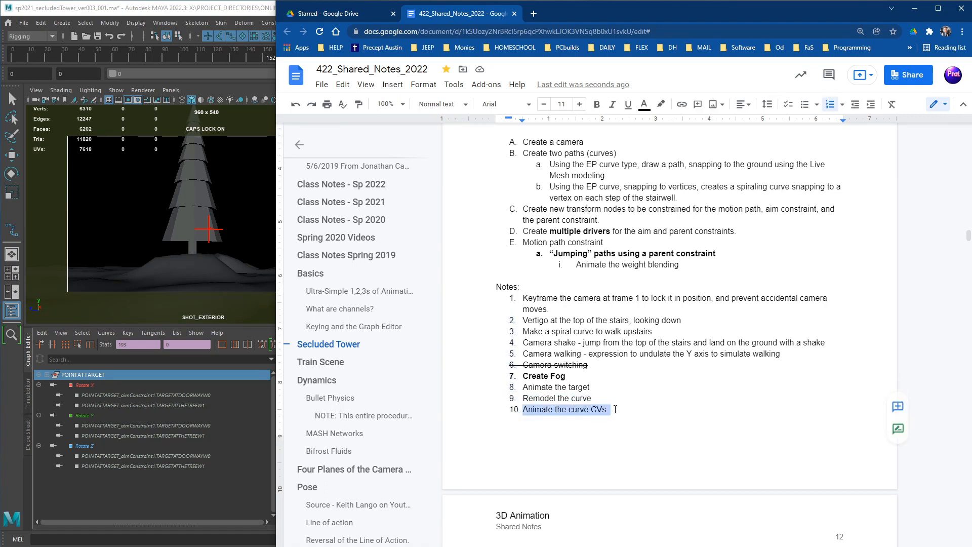
key(alt+shift+5)
click(618, 410)
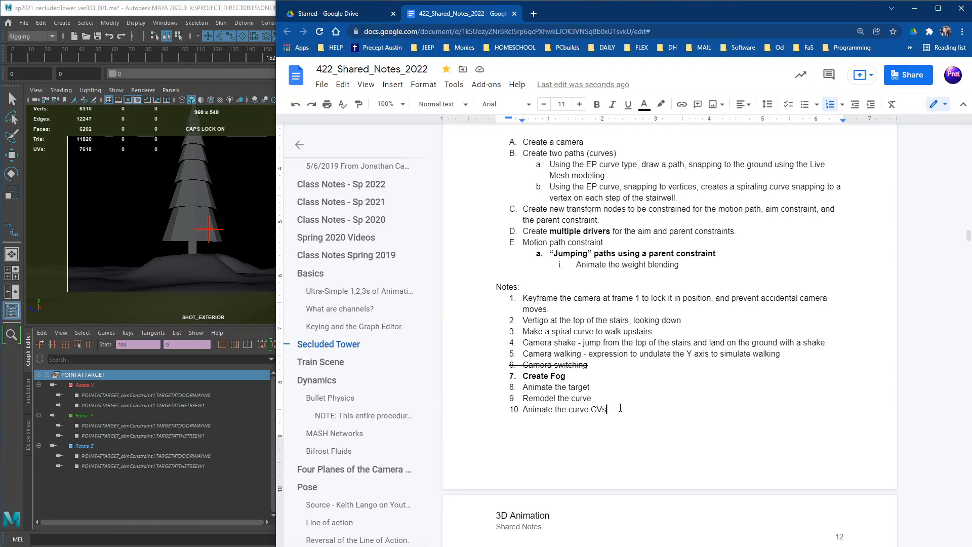
Make the word "Vertigo" bold in item 2 of the Secluded Tower Notes list
scroll(652, 424, down, 2)
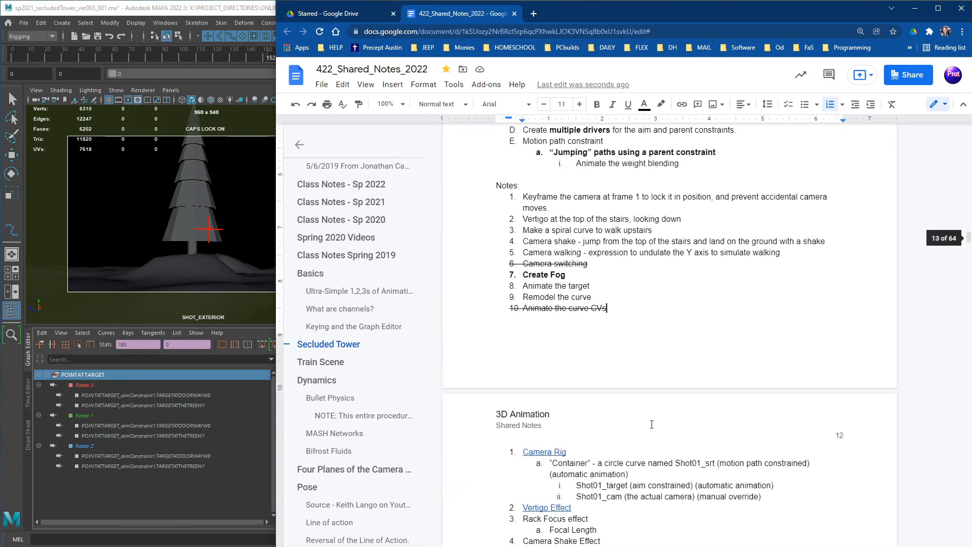
scroll(656, 420, down, 1)
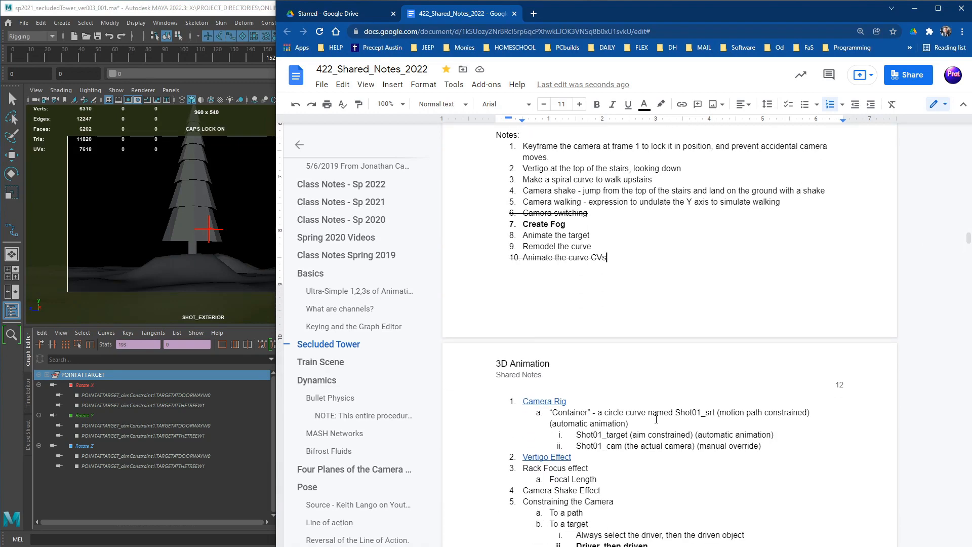
scroll(643, 415, up, 7)
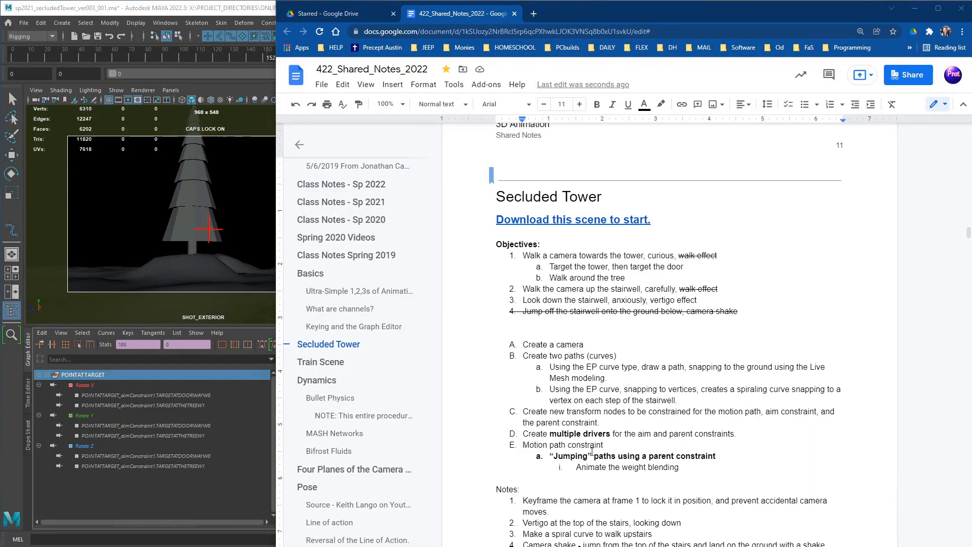
drag(523, 523, 549, 525)
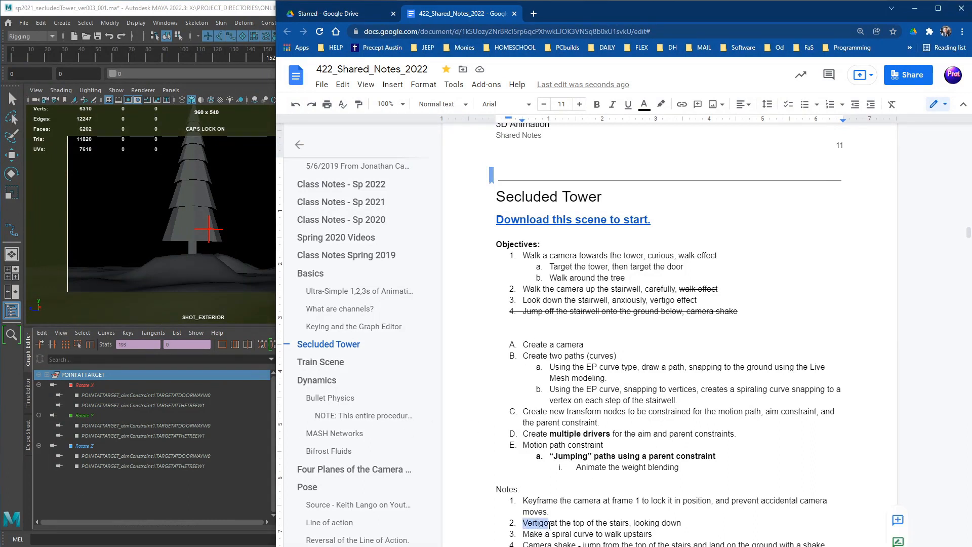
key(ctrl+b)
click(712, 524)
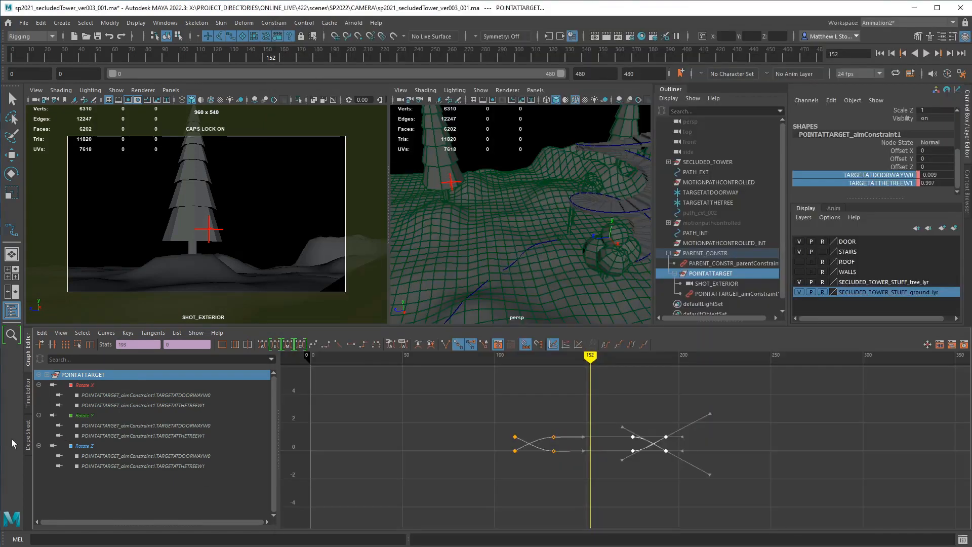
Switch back to Maya, maximize the perspective view and create a new camera
click(14, 444)
alt+right_drag(561, 257, 502, 250)
key(space)
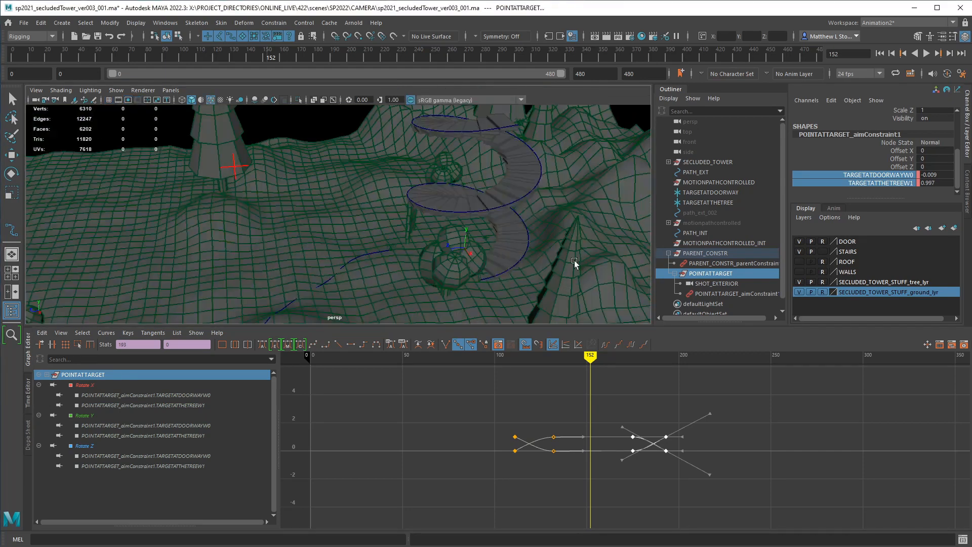
alt+drag(575, 263, 534, 223)
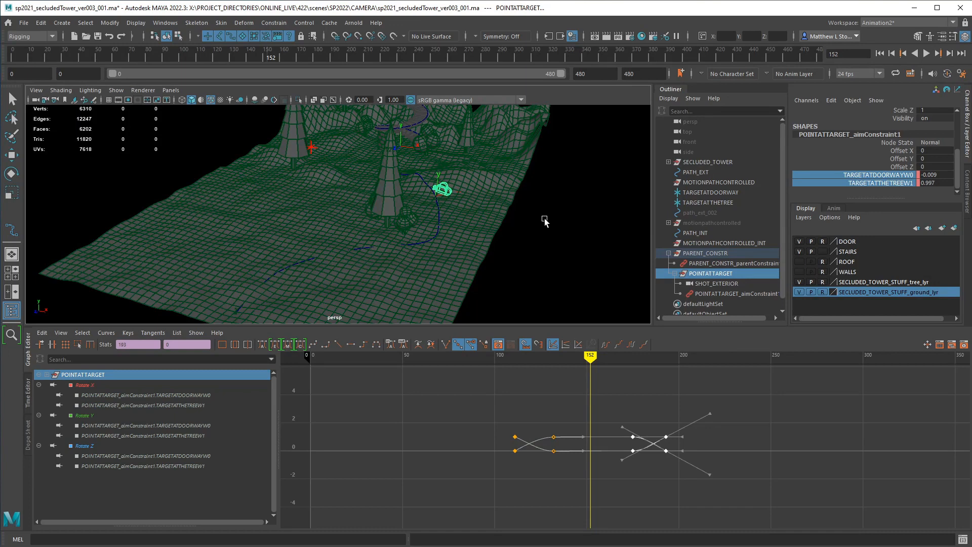
alt+right_drag(544, 221, 439, 199)
alt+middle_drag(452, 184, 450, 222)
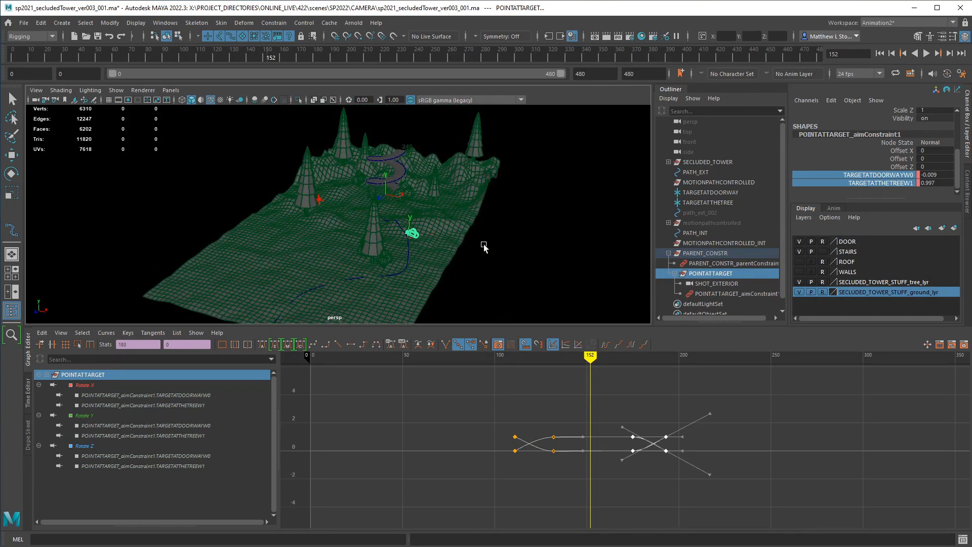
click(61, 24)
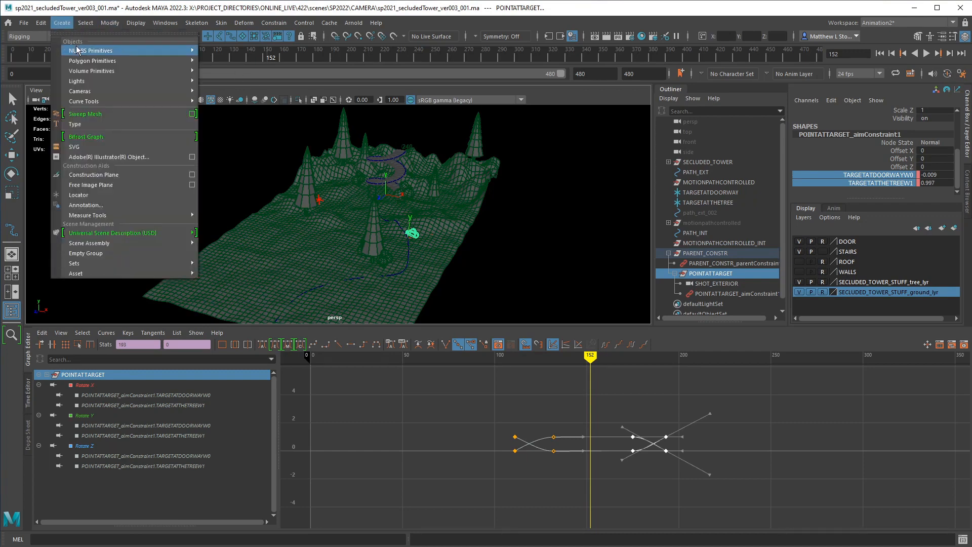
mouse_move(101, 91)
click(217, 96)
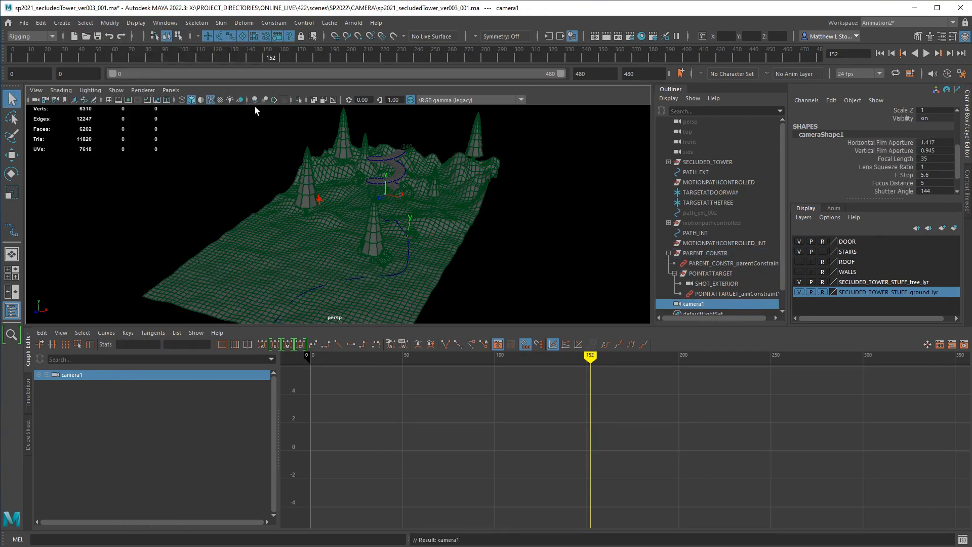
Move the new camera up and away from the tower, to about 22.6 in Translate Y and 147.4 in Translate Z
alt+middle_drag(413, 237, 499, 226)
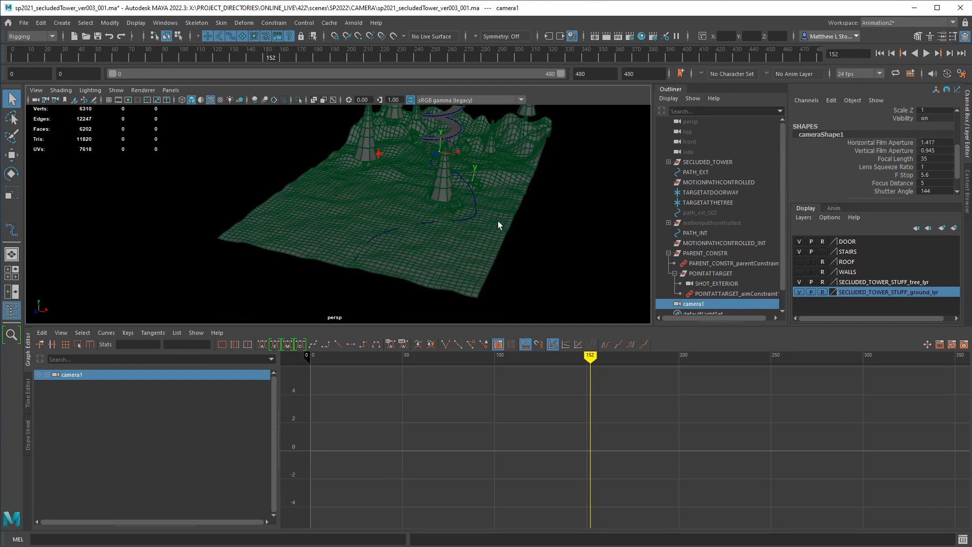
click(728, 292)
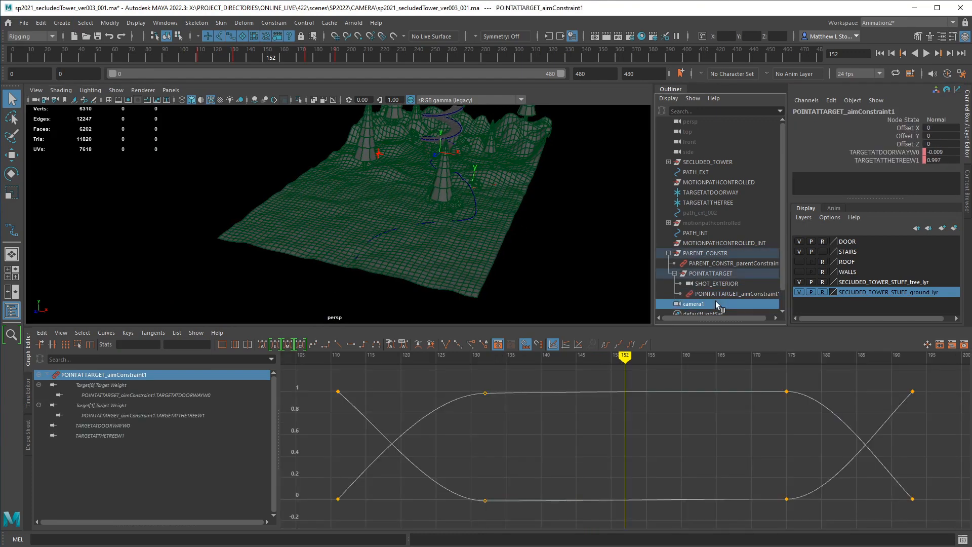
click(715, 303)
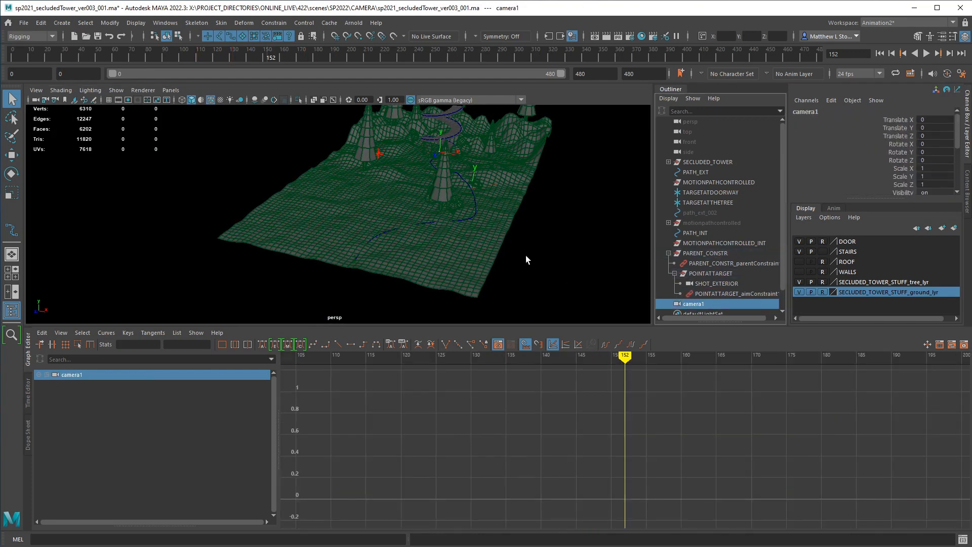
key(w)
alt+drag(490, 166, 276, 260)
drag(340, 206, 341, 189)
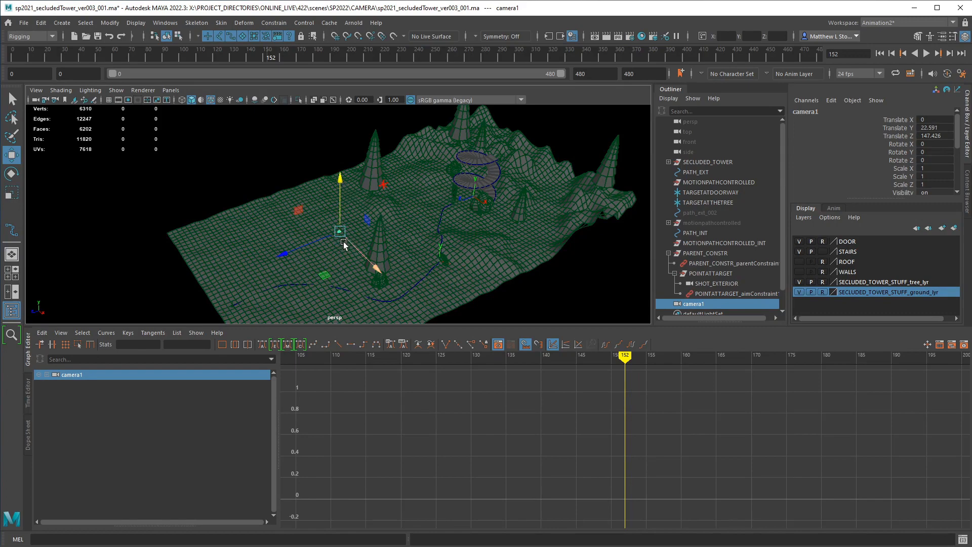
Scale camera1 up uniformly to about 24.8 on all axes
key(r)
mouse_move(340, 232)
mouse_down()
mouse_move(409, 240)
mouse_move(357, 233)
mouse_up()
alt+right_drag(357, 233, 497, 238)
alt+drag(420, 237, 449, 234)
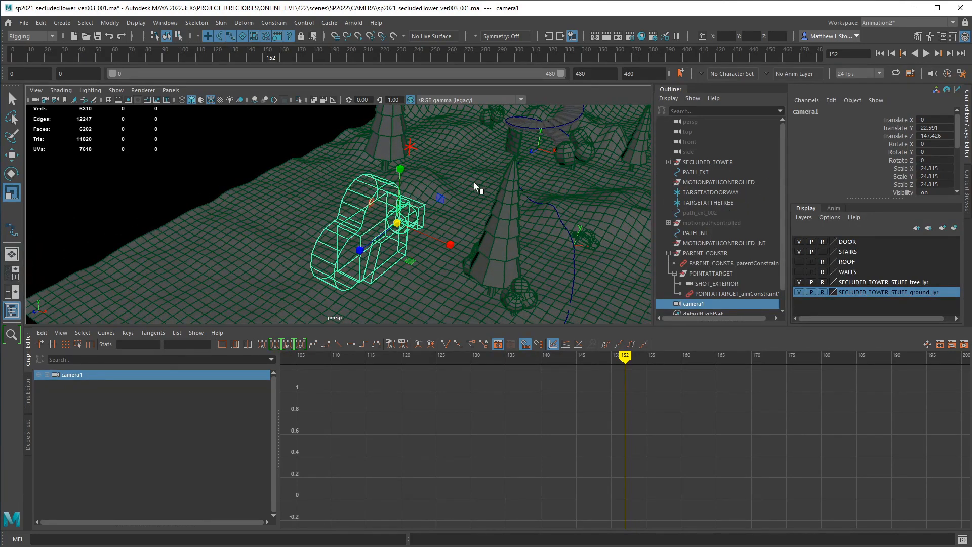
scroll(589, 237, up, 5)
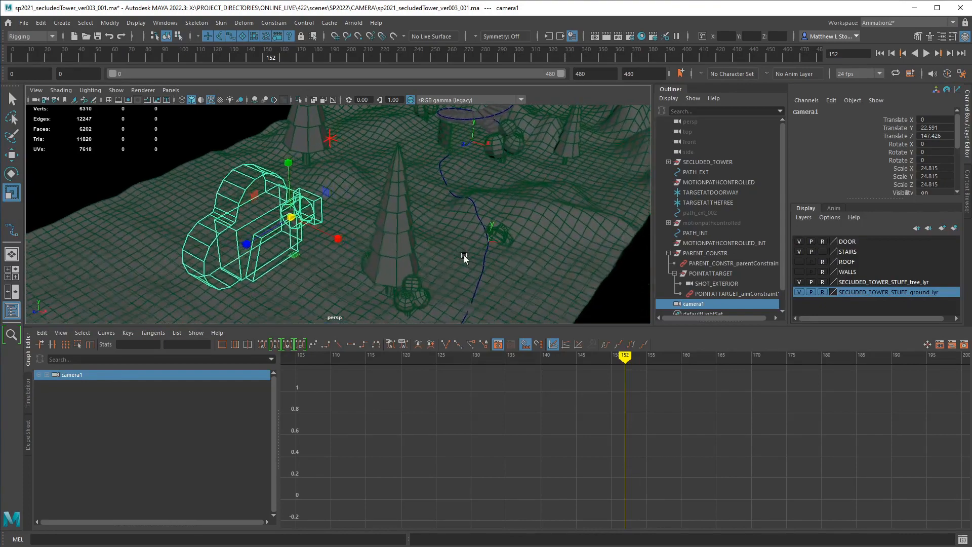
Enable drawing overrides on the SHOT_EXTERIOR camera and set its override color to red
click(502, 221)
key(q)
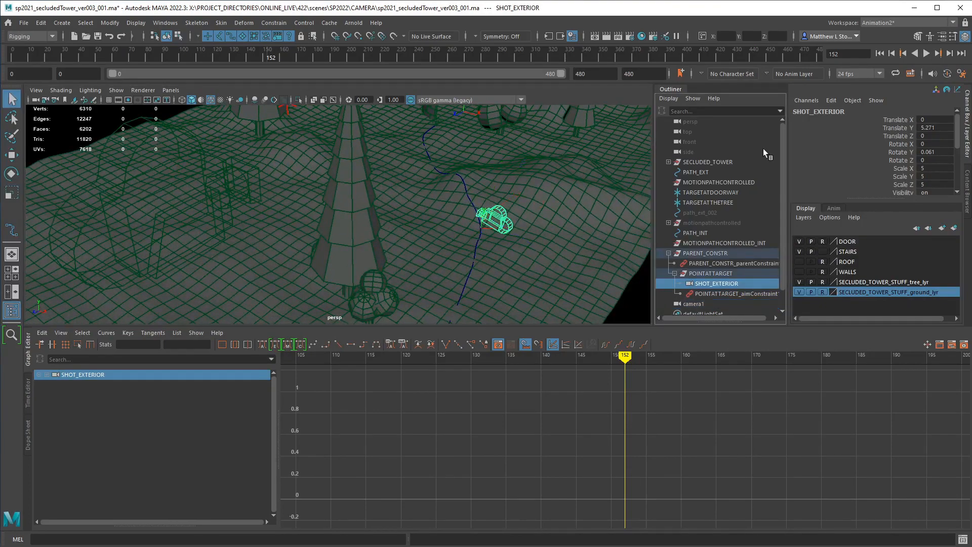
key(ctrl+a)
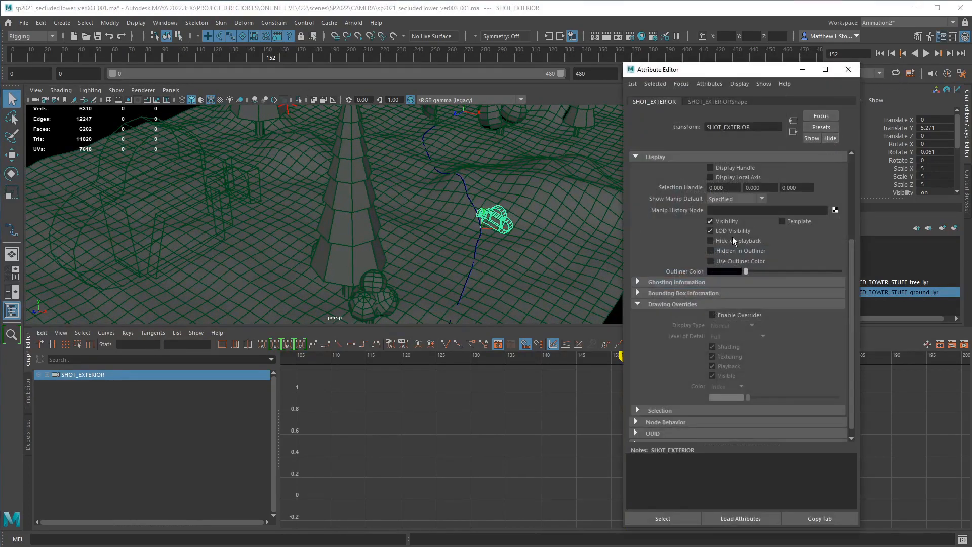
click(711, 314)
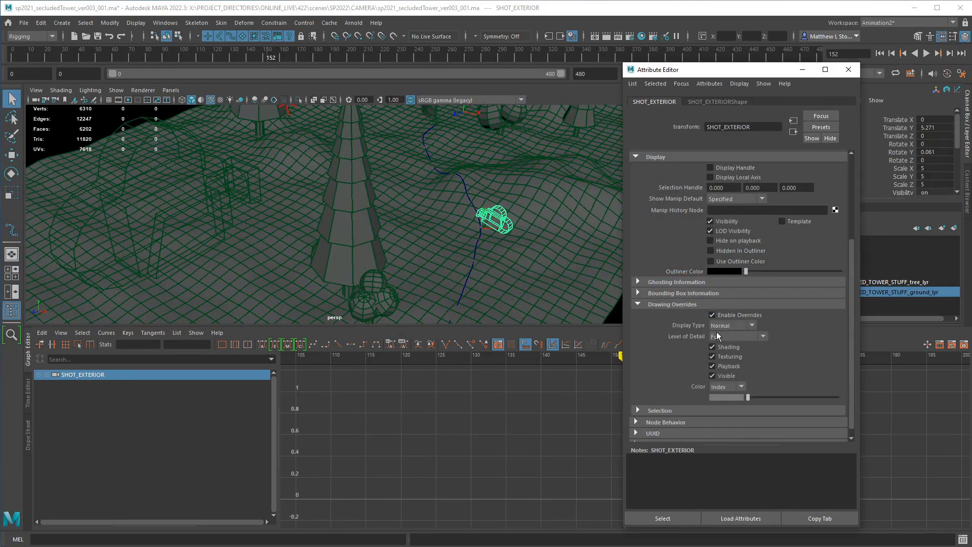
click(724, 387)
drag(750, 396, 784, 397)
scroll(492, 238, down, 3)
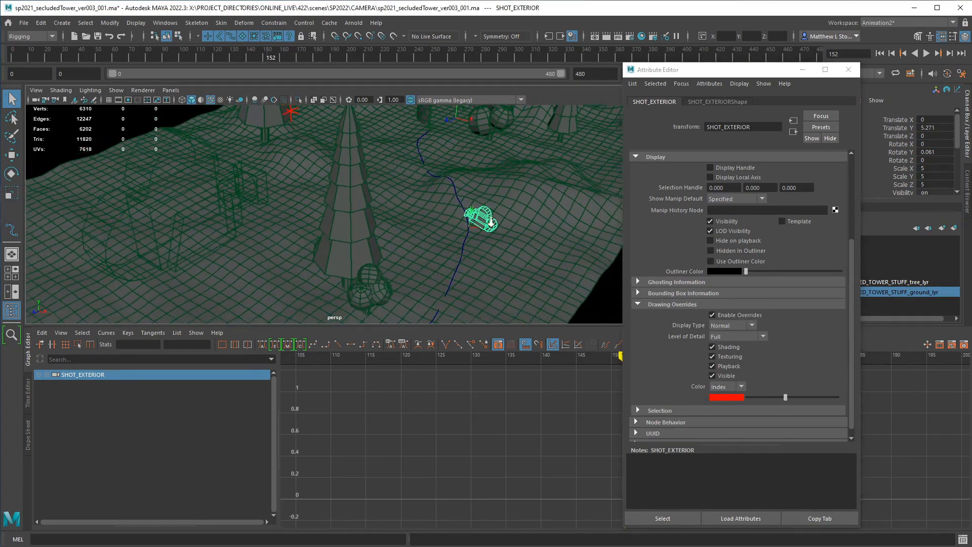
click(613, 301)
Enable drawing overrides on camera1 and set its override color to yellow
scroll(500, 238, down, 1)
alt+right_drag(500, 237, 462, 233)
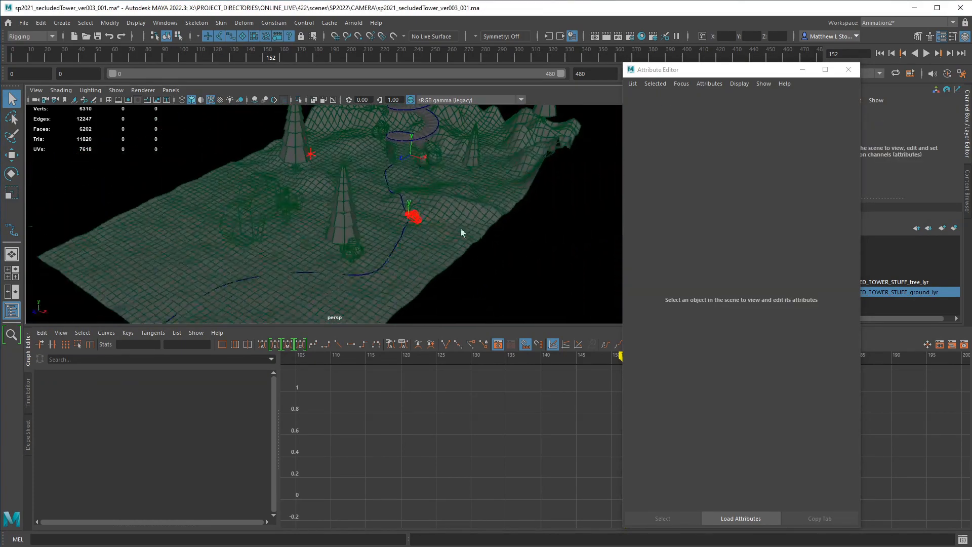
alt+drag(462, 232, 460, 241)
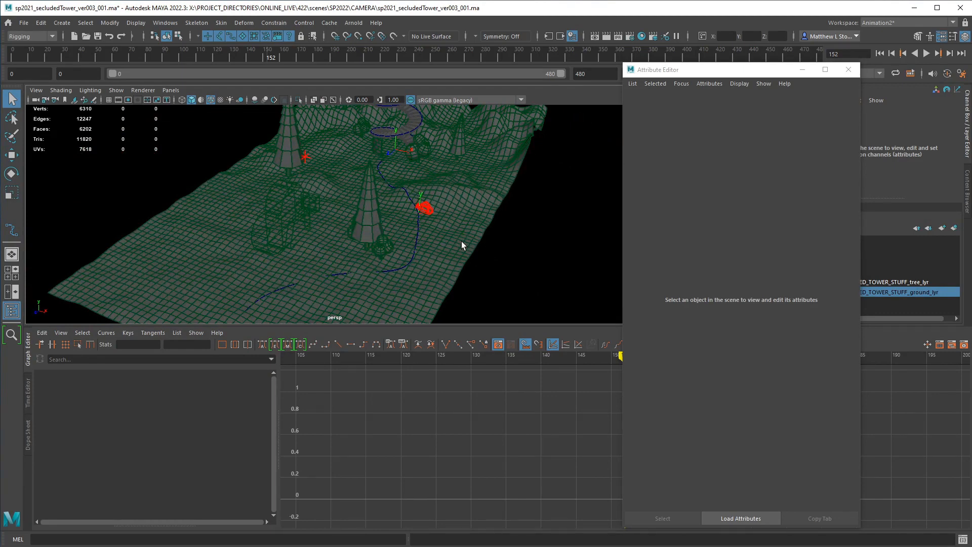
alt+right_drag(454, 234, 412, 226)
click(311, 211)
alt+drag(311, 211, 577, 296)
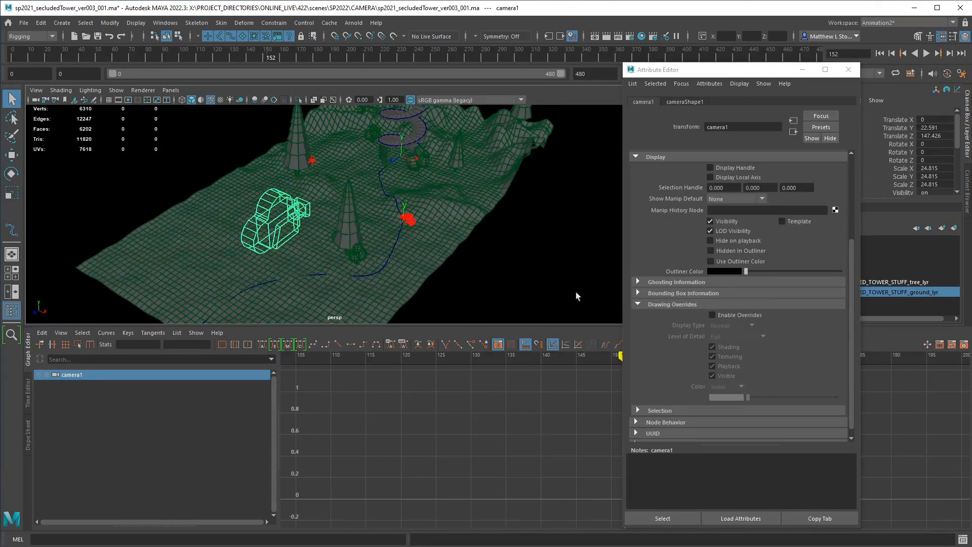
click(713, 315)
click(740, 389)
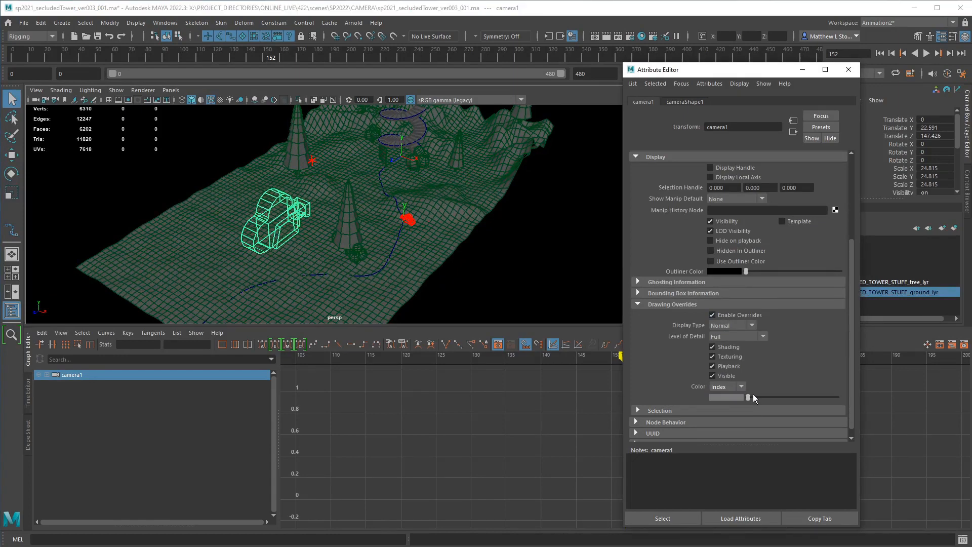
drag(749, 397, 803, 400)
click(499, 264)
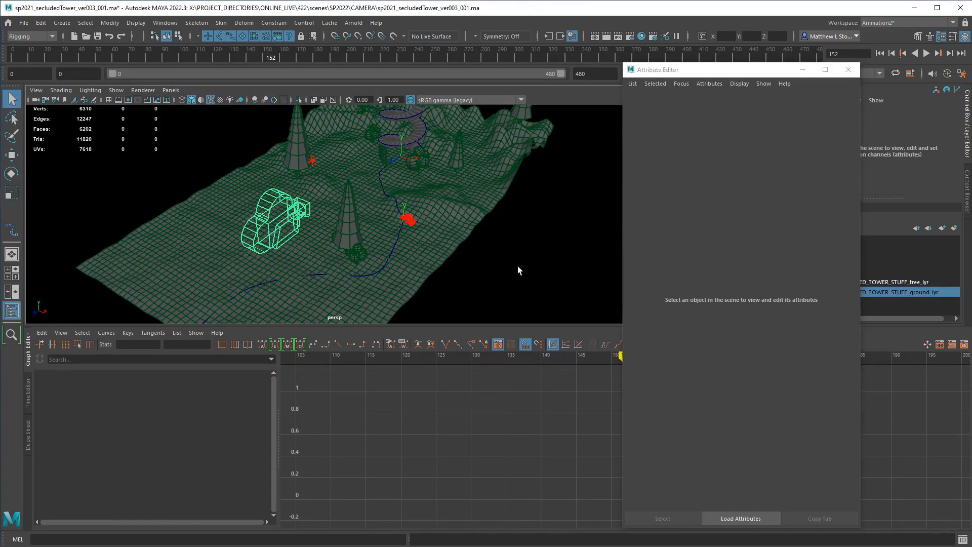
click(297, 222)
click(812, 396)
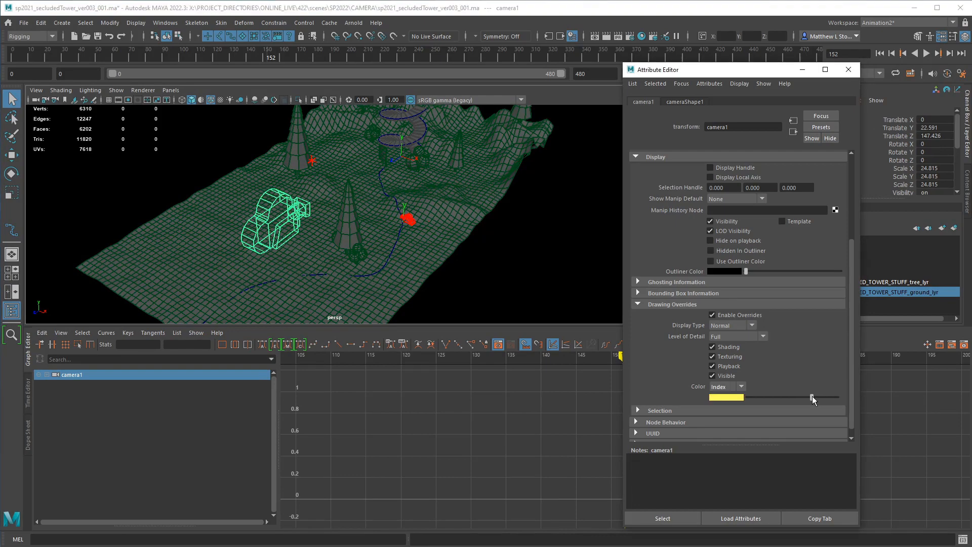
click(540, 280)
Look through camera1 with the resolution gate and gate mask on, and move the Attribute Editor clear of the camera view
alt+drag(540, 281, 410, 261)
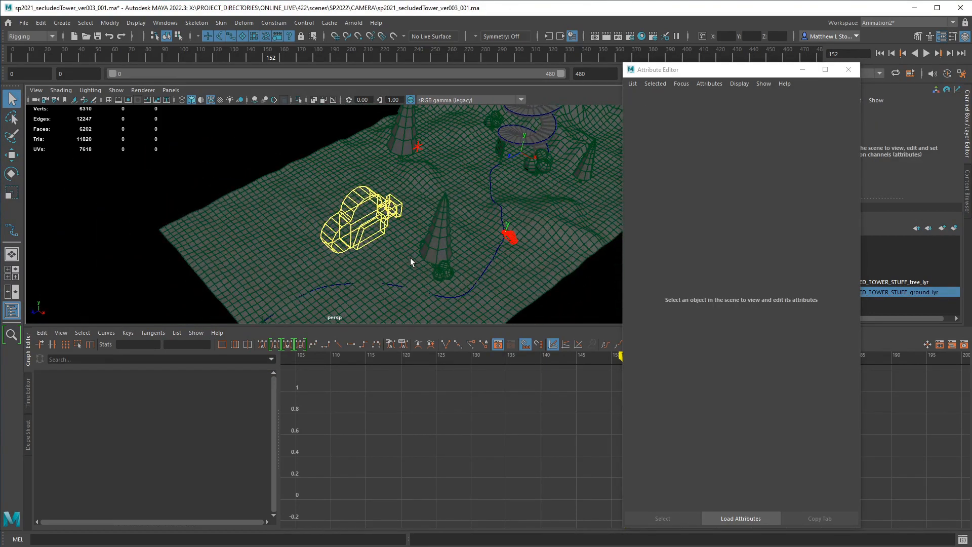
click(170, 91)
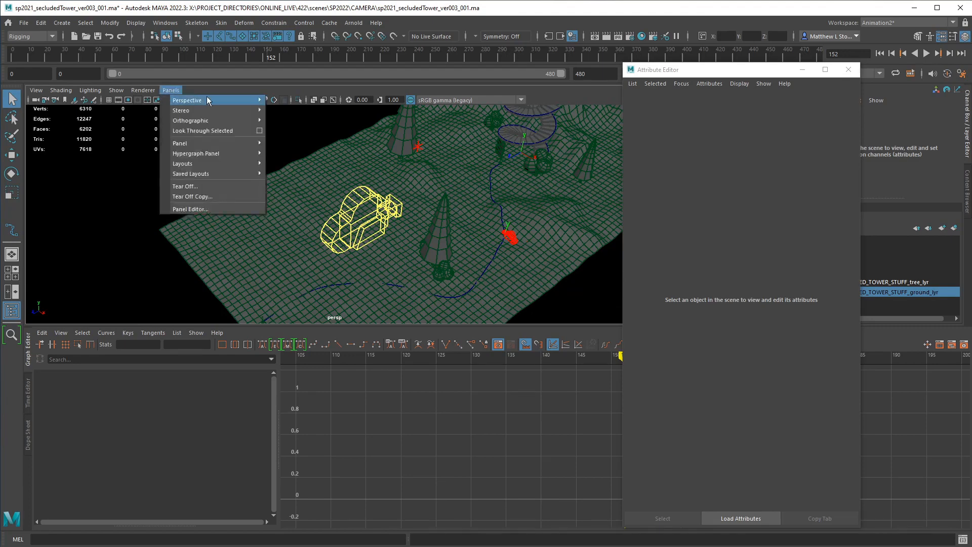
mouse_move(206, 99)
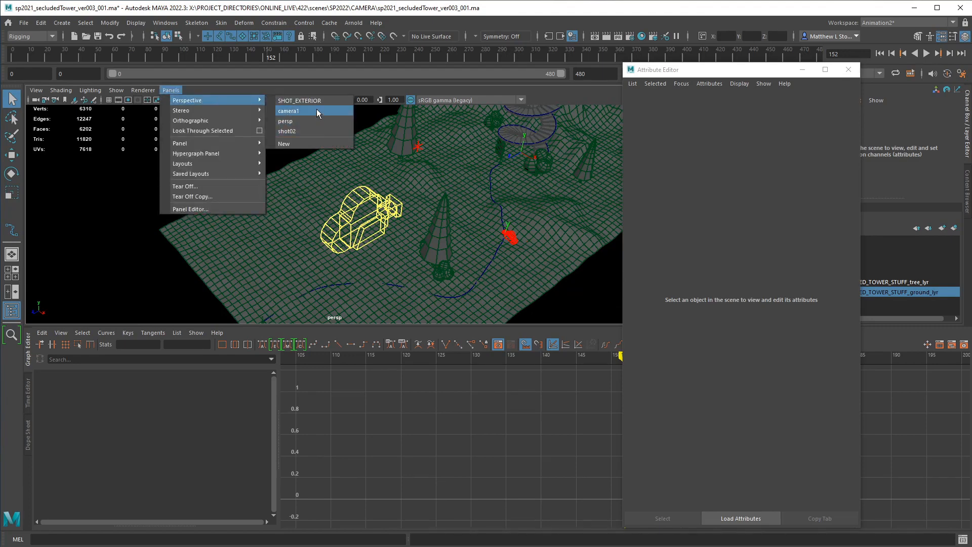
click(317, 110)
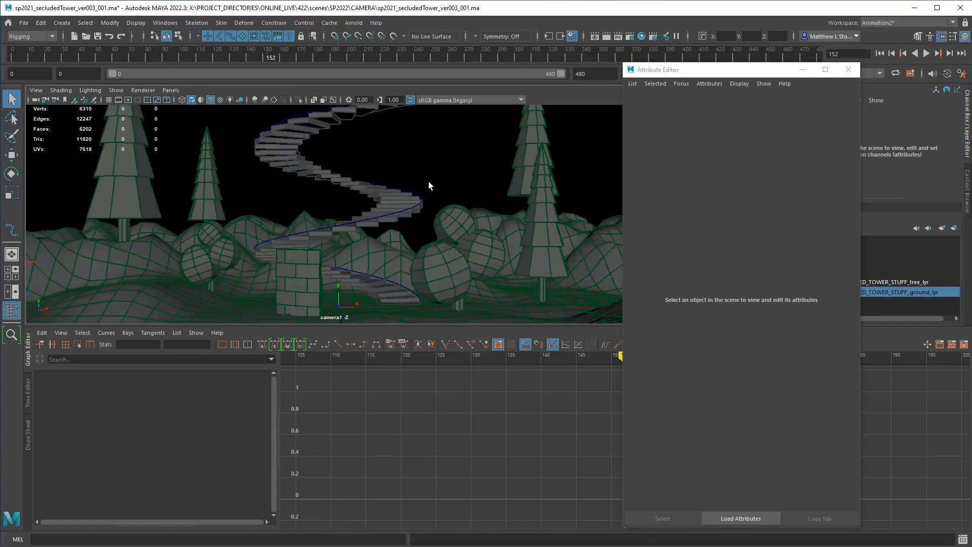
click(129, 99)
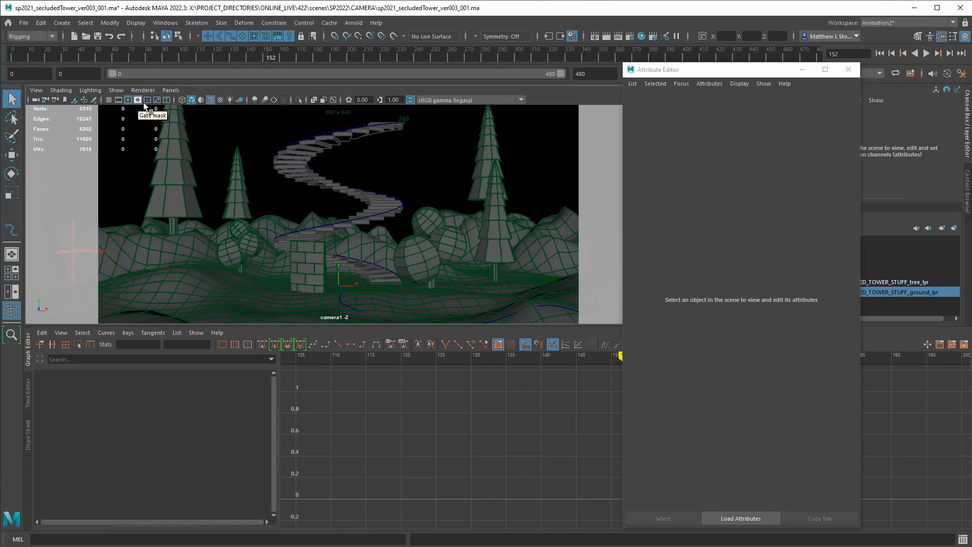
click(851, 70)
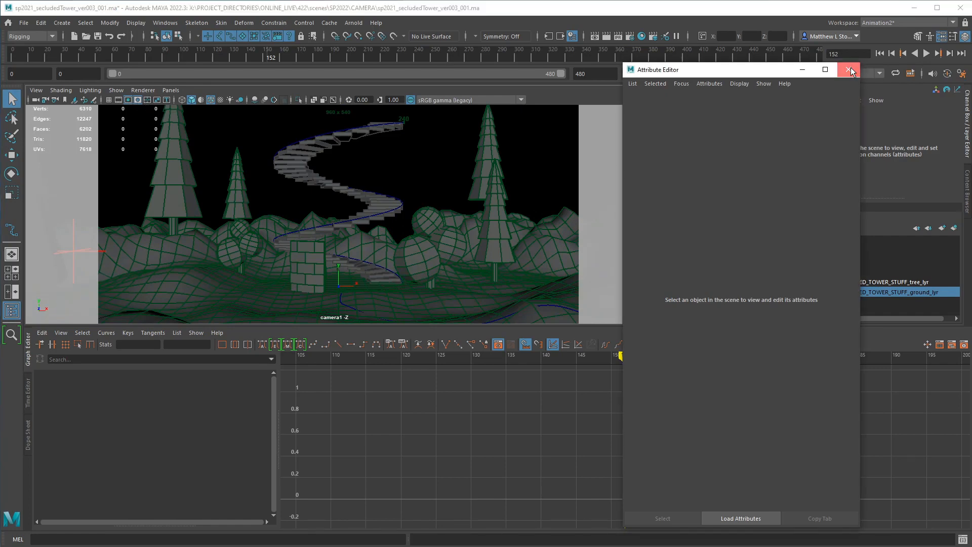
drag(734, 72, 755, 68)
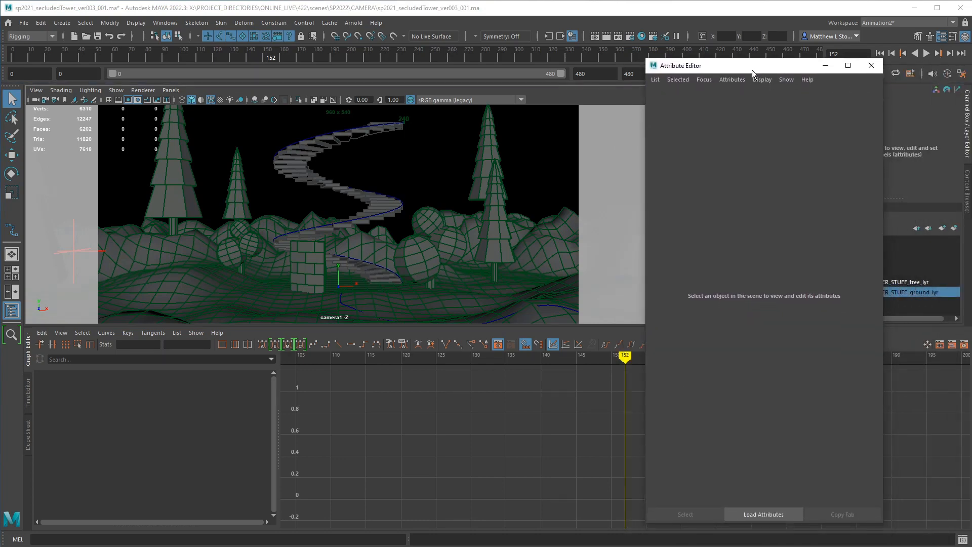
click(612, 196)
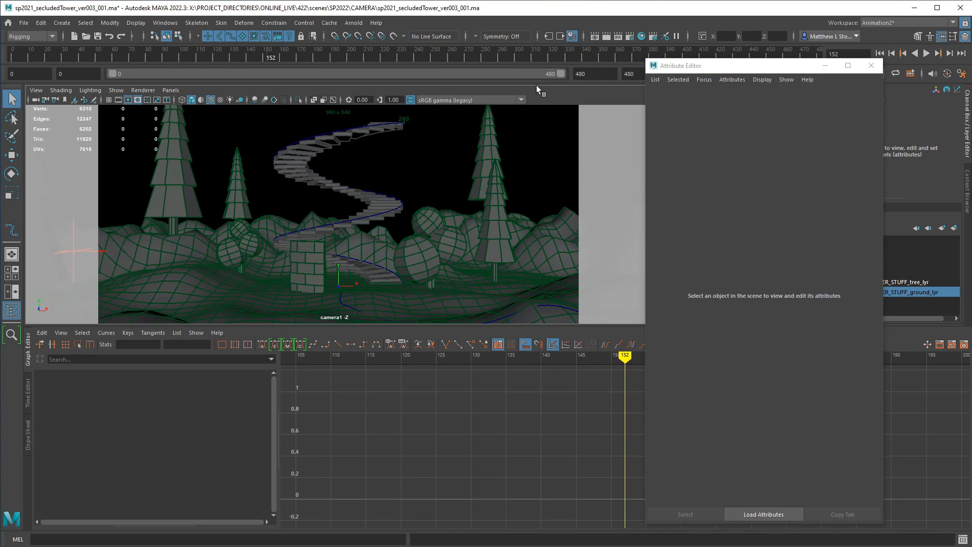
Switch back to the perspective view, maximize it and frame the terrain around camera1
key(space)
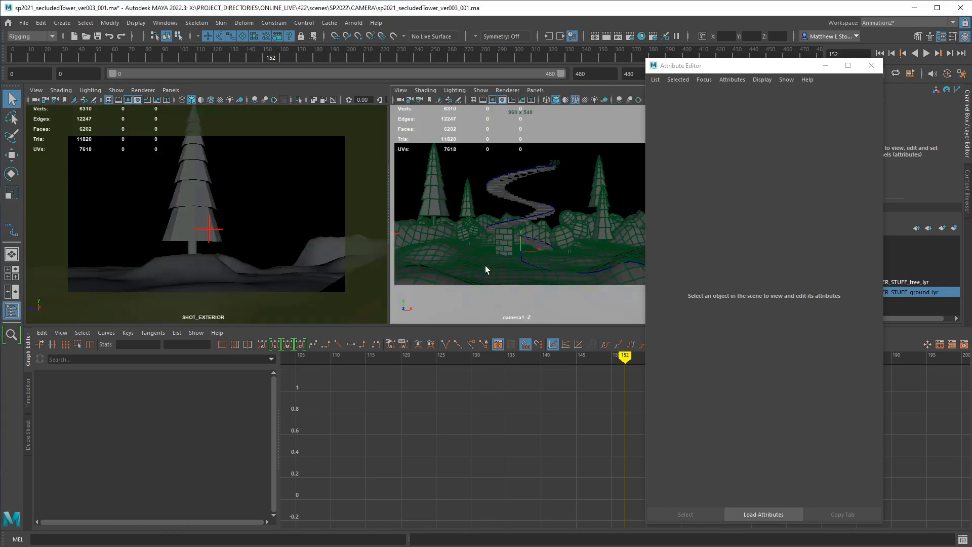
key(space)
key(space)
drag(506, 263, 486, 245)
alt+middle_drag(487, 245, 465, 262)
Set a key on all of camera1's transform channels at frame 0
click(350, 229)
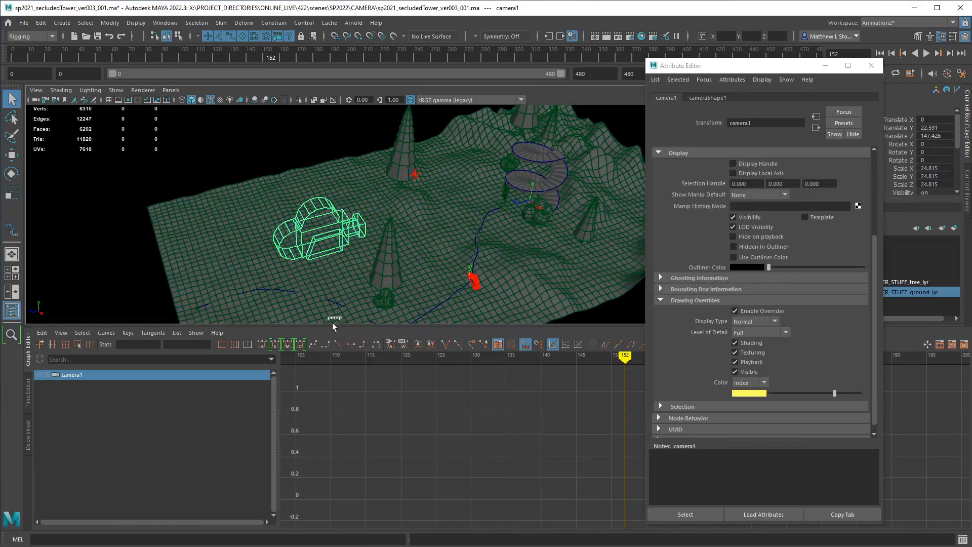
key(alt+shift+v)
alt+middle_drag(344, 231, 320, 226)
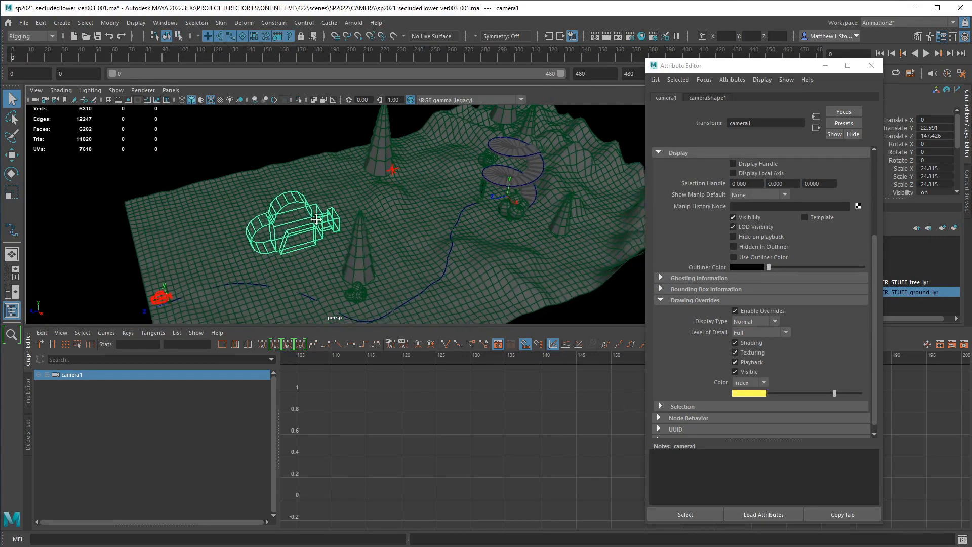
alt+right_drag(320, 226, 335, 224)
alt+middle_drag(335, 224, 349, 236)
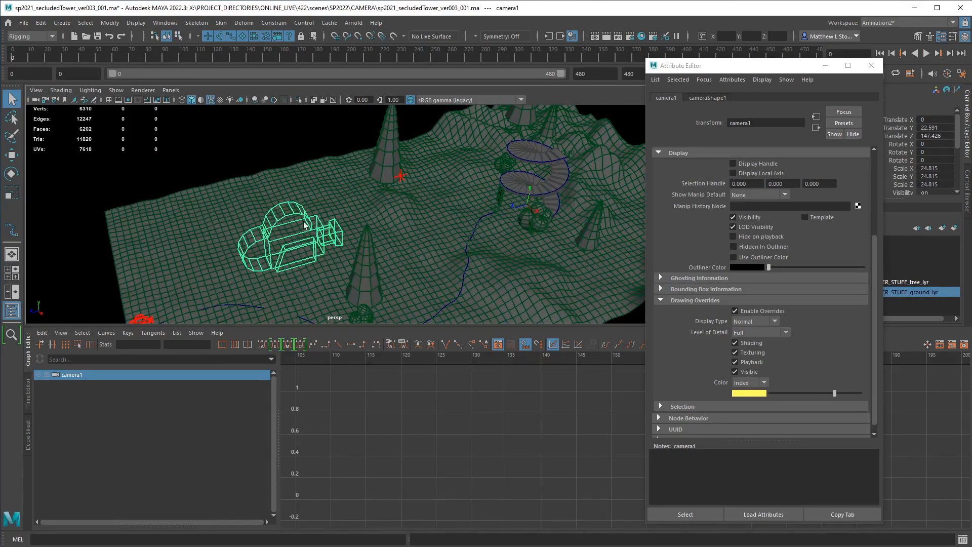
key(s)
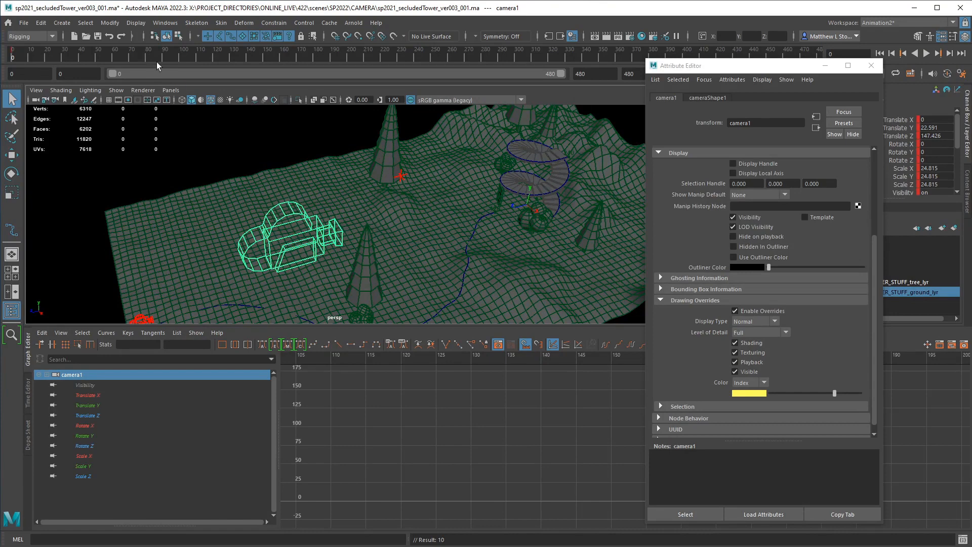
At frame 100, move camera1 toward the tower to about 42.1 in Translate Z and key it
click(181, 60)
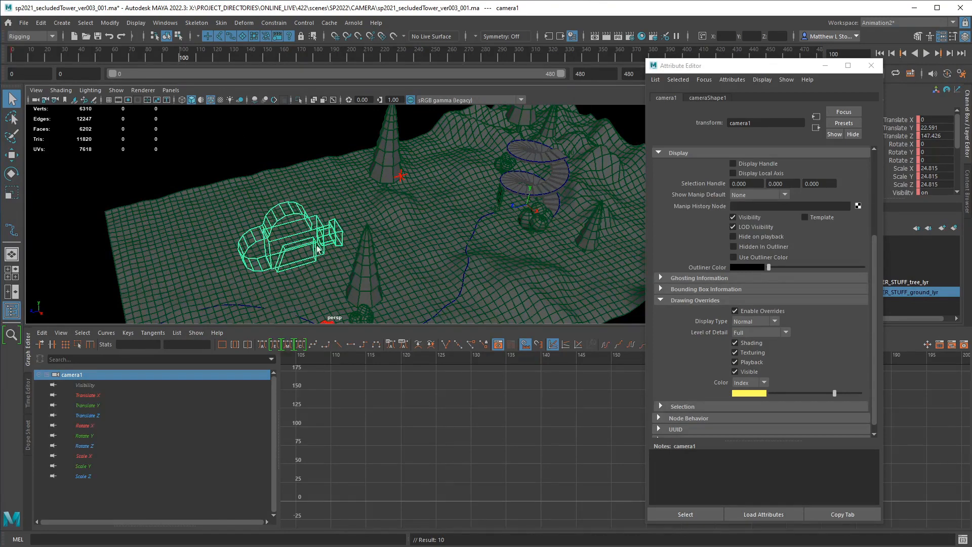
key(w)
drag(320, 248, 430, 221)
key(s)
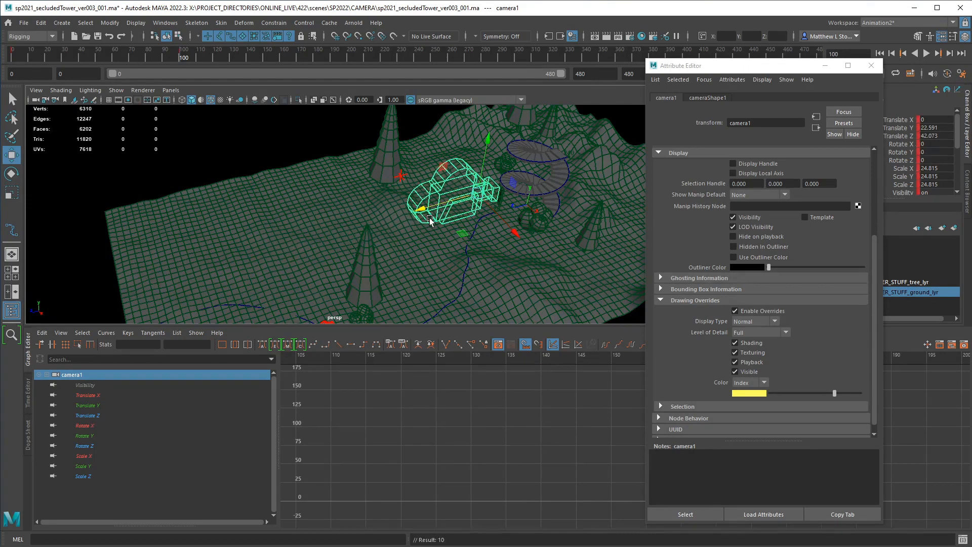
Look through camera1 and return the timeline to frame 0
click(172, 91)
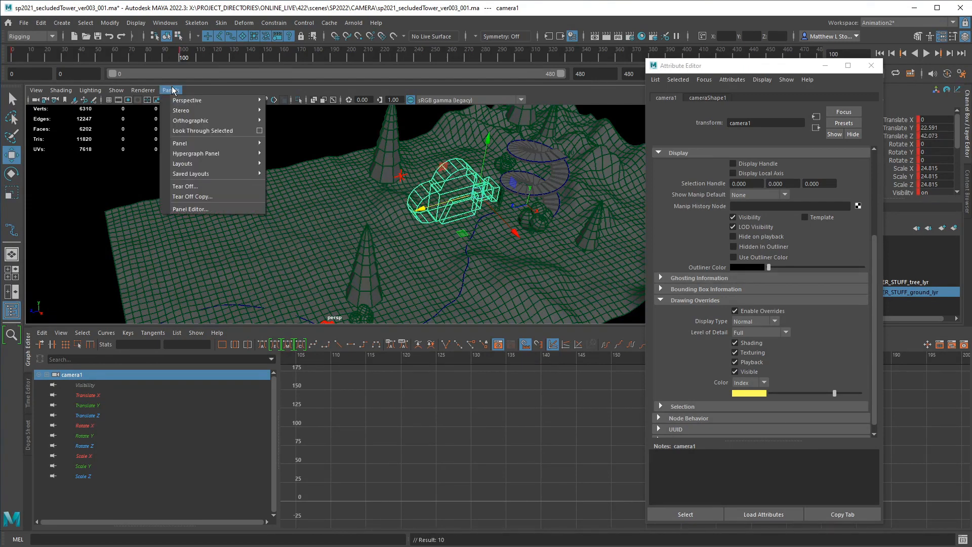
mouse_move(178, 99)
click(293, 112)
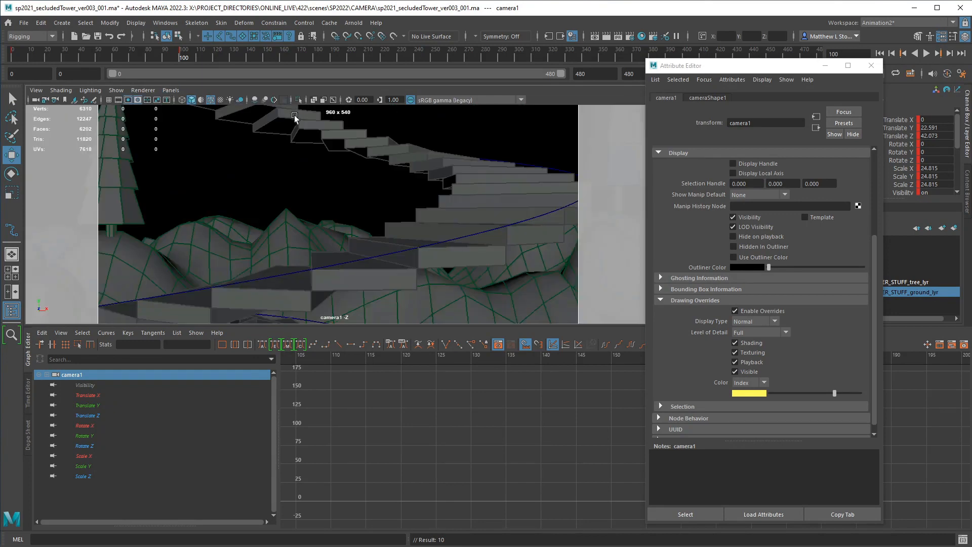
mouse_move(17, 58)
mouse_down()
mouse_move(178, 65)
mouse_move(12, 65)
mouse_up()
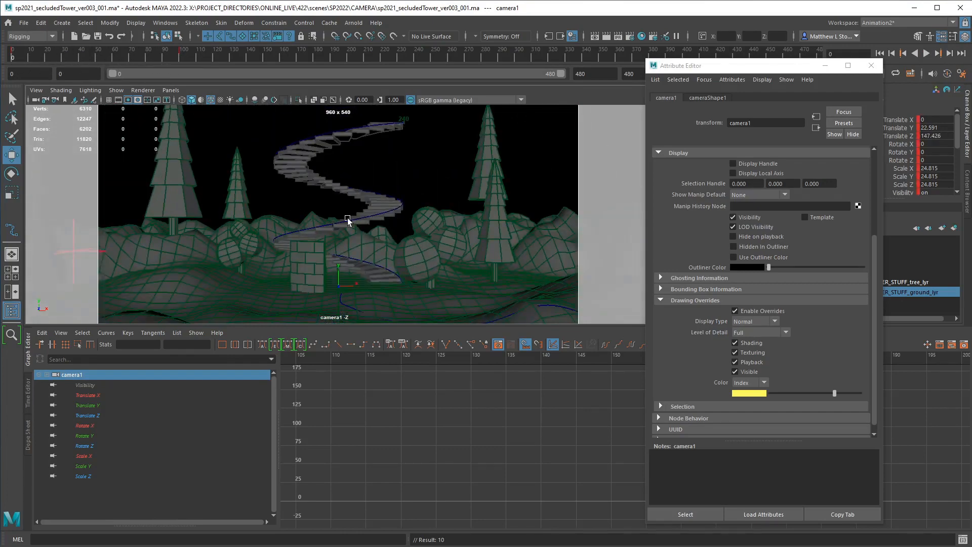
Try out several focal lengths in camera1's shape attributes and set the focal length to 75
click(714, 98)
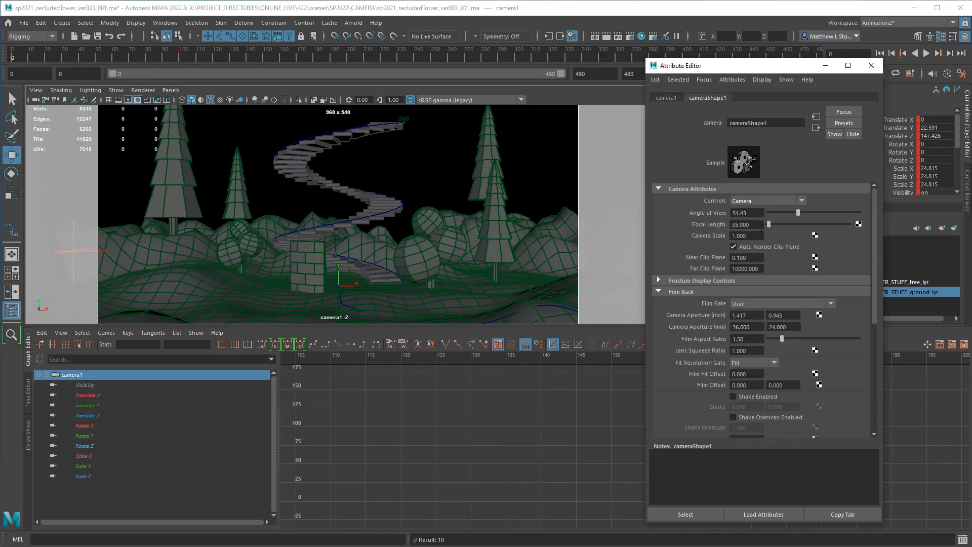
ctrl+drag(753, 227, 47, 195)
key(ctrl+z)
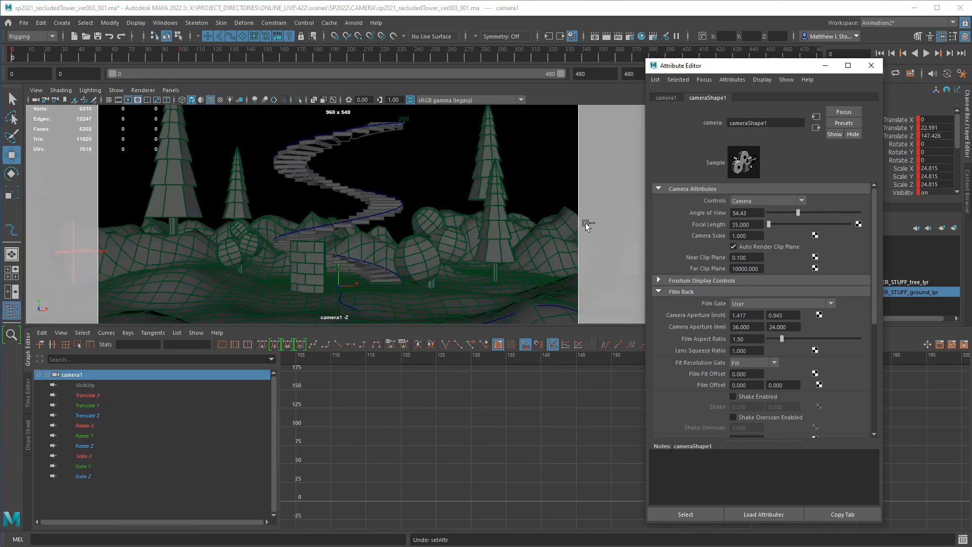
click(757, 226)
ctrl+drag(754, 225, 971, 238)
ctrl+drag(743, 225, 881, 226)
ctrl+drag(750, 224, 700, 222)
text(75)
key(Return)
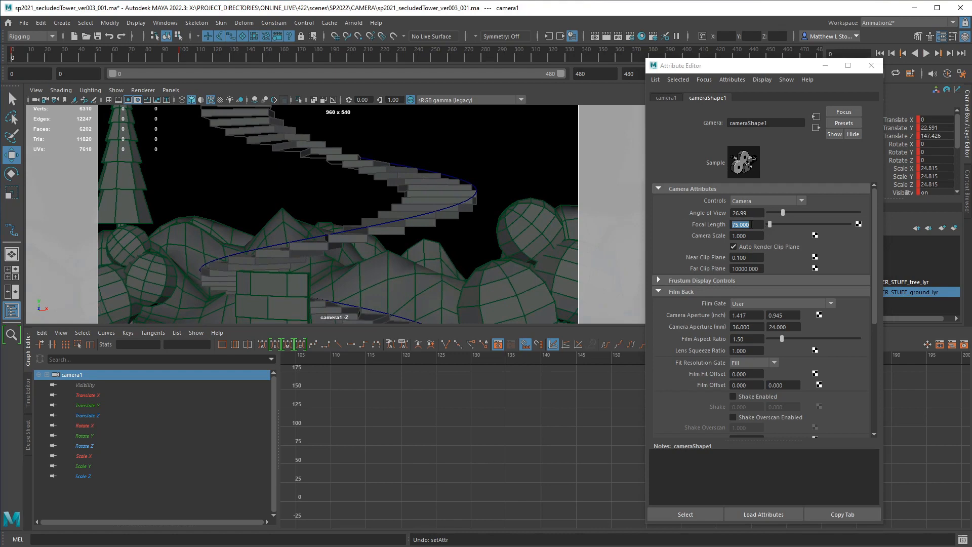
Key camera1's focal length at frame 0 and move the timeline to frame 100
right_click(755, 226)
click(779, 241)
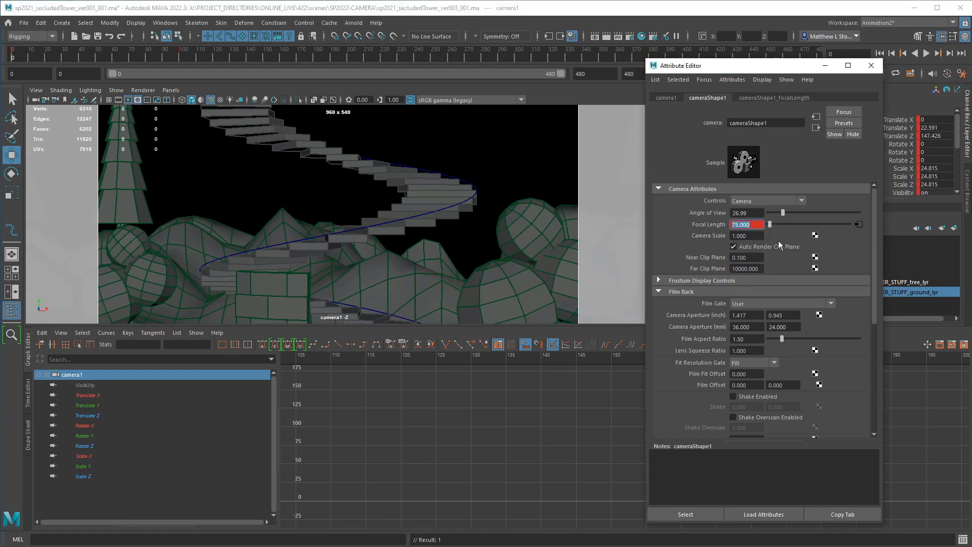
right_click(755, 225)
click(784, 242)
click(178, 62)
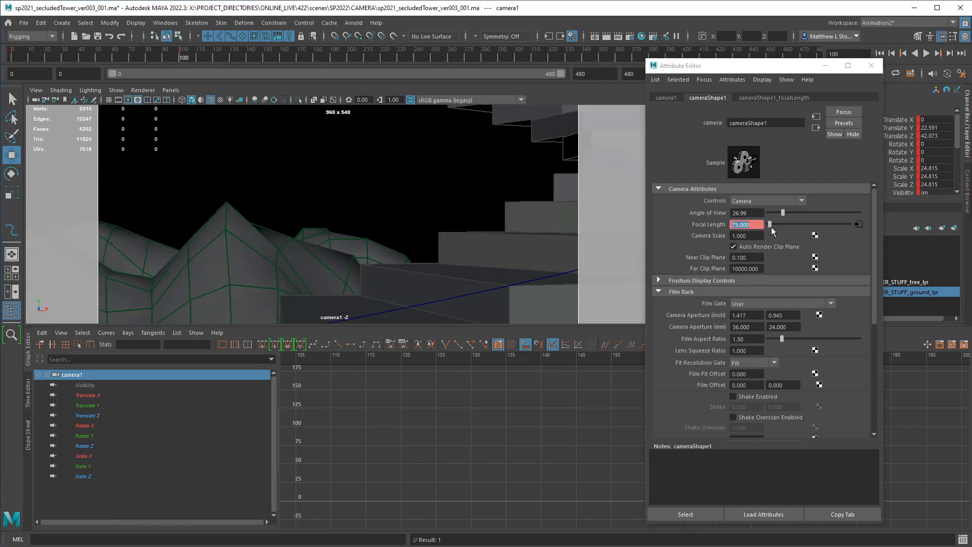
Try a focal length of 12 for camera1 at frame 100 and key it
drag(756, 225, 719, 225)
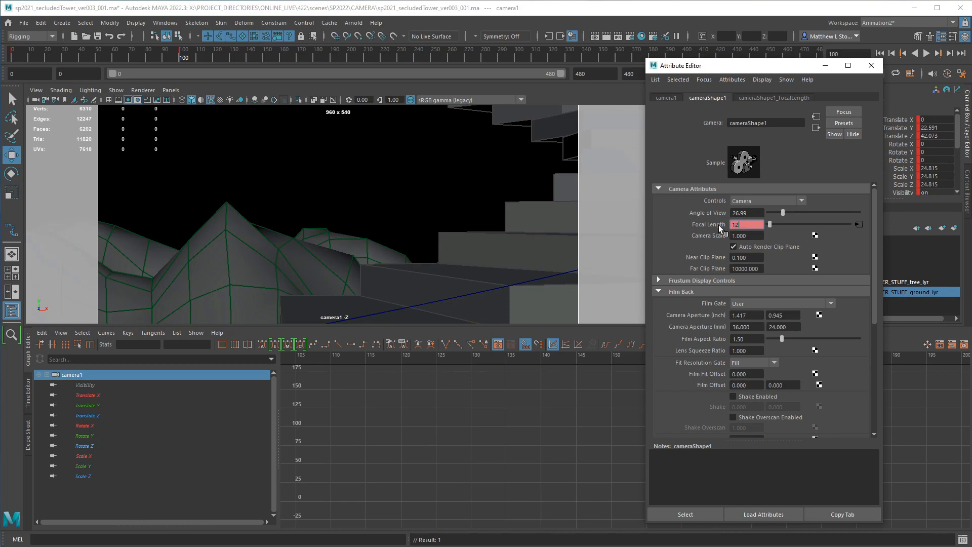
text(12)
key(Return)
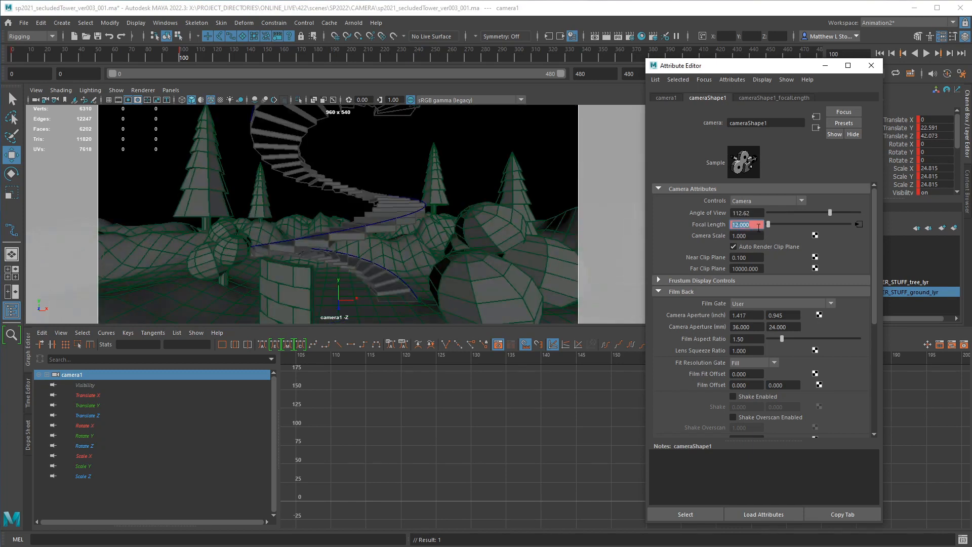
right_click(764, 226)
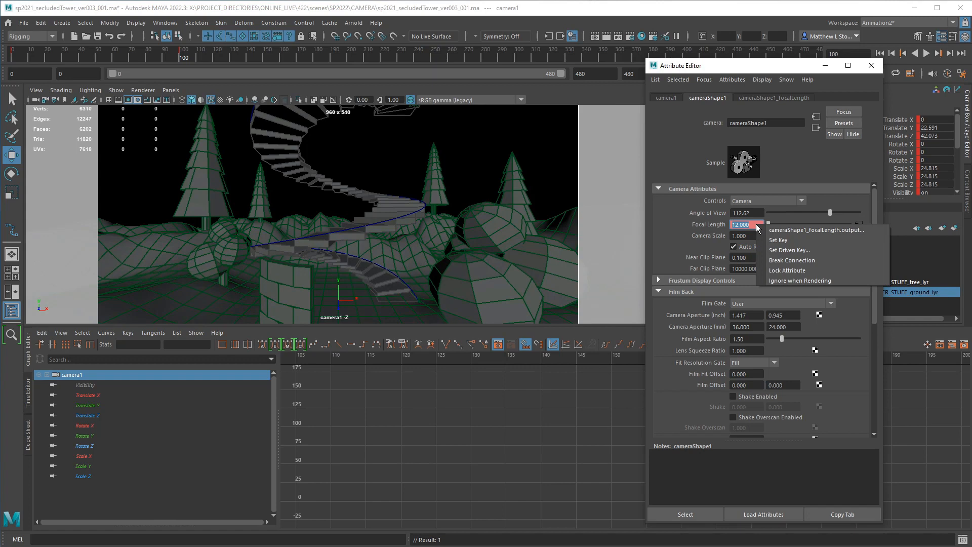
click(778, 240)
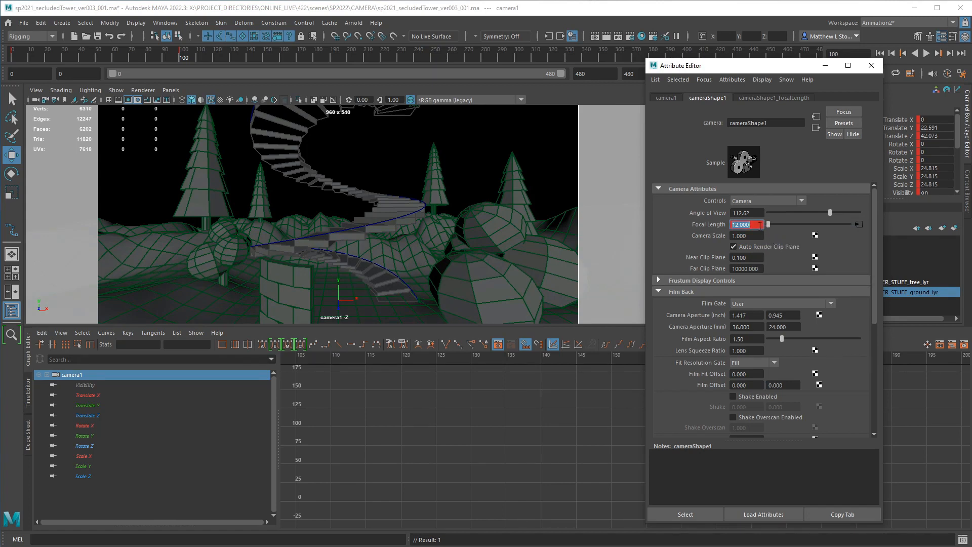
Set camera1's focal length to 6 at frame 100 and key it
text(6)
key(Return)
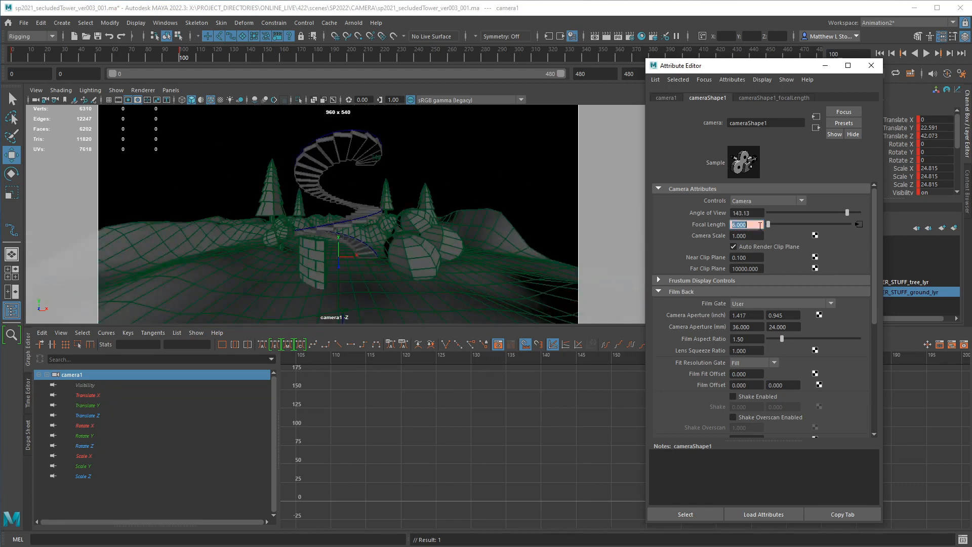
right_click(760, 225)
click(785, 243)
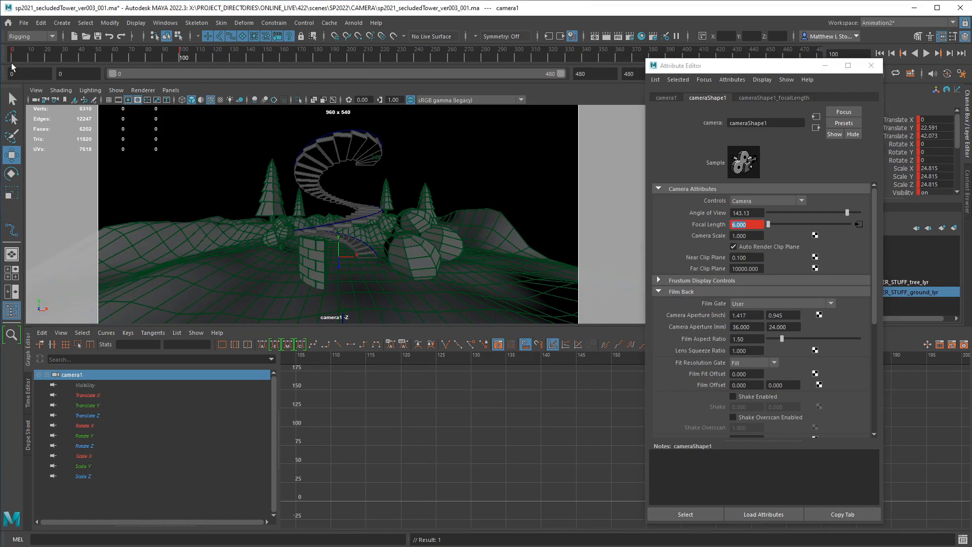
Play the camera1 animation from frame 0 to review the dolly zoom, moving the attribute window clear of the playback controls
click(12, 55)
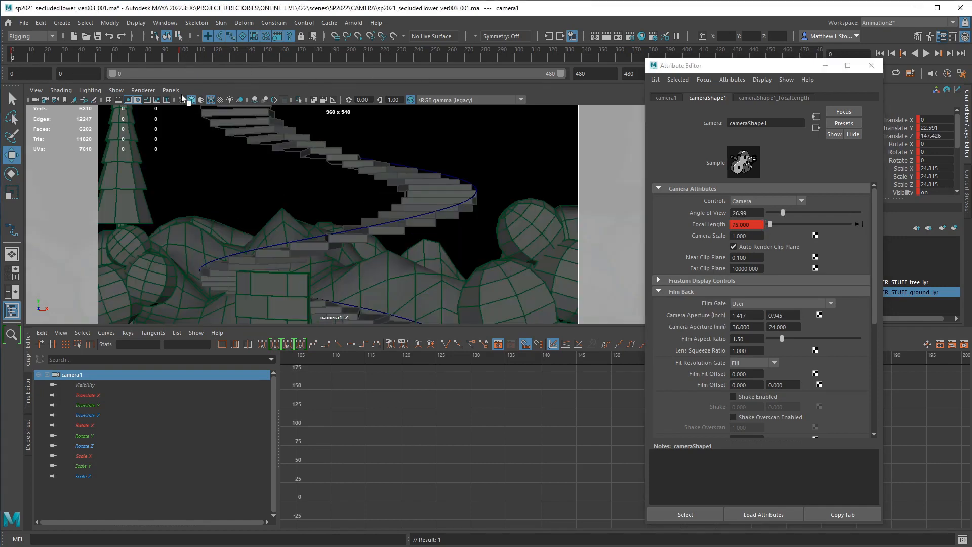
drag(795, 68, 797, 88)
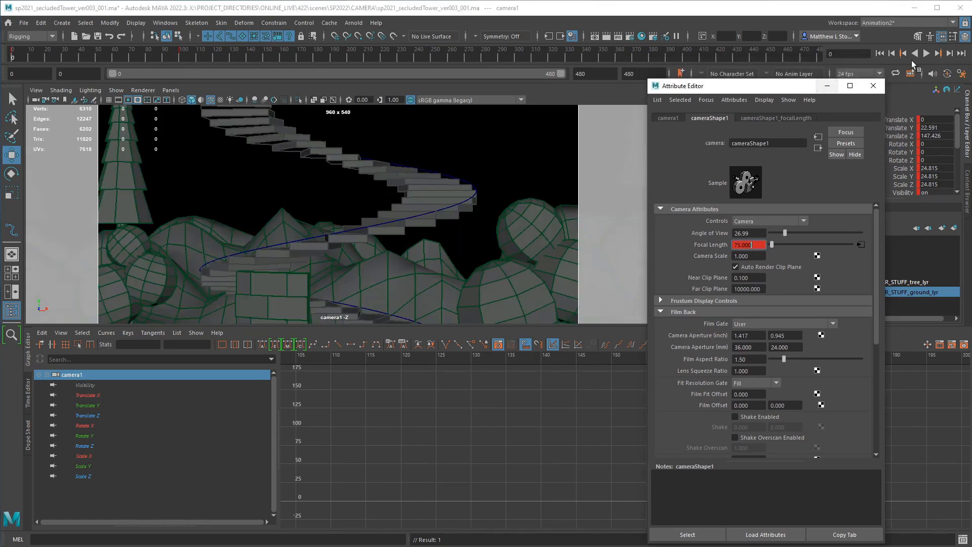
click(928, 54)
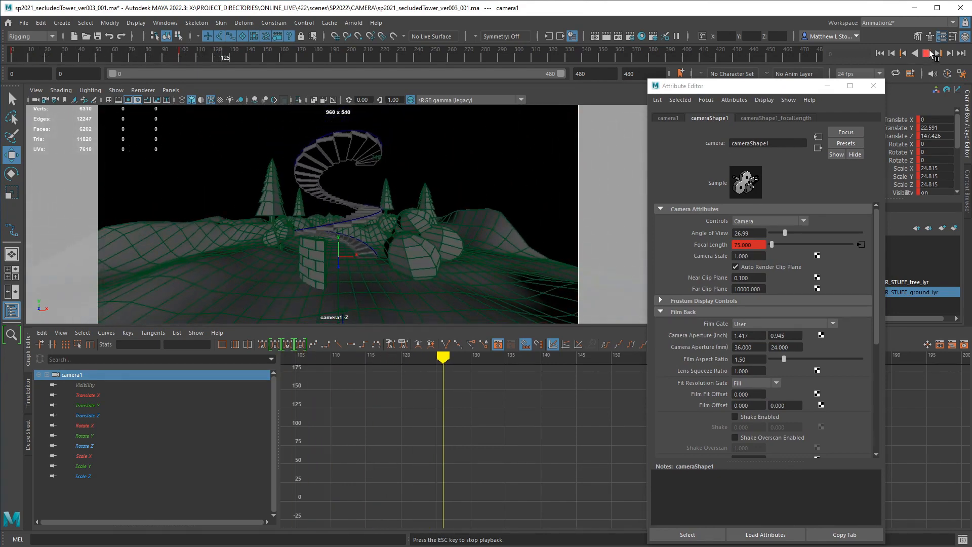
click(930, 53)
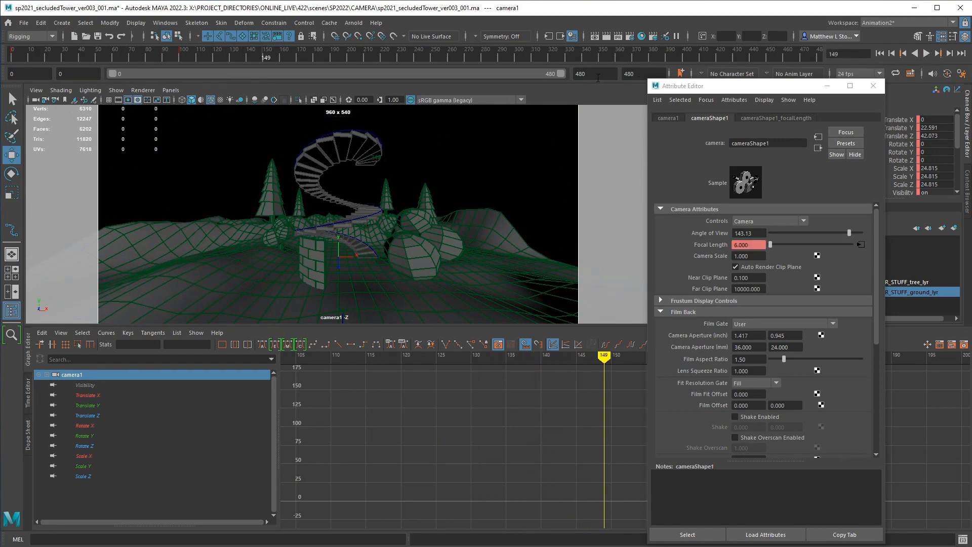
Set the playback range end to frame 100 and review the looping dolly zoom
text(100)
key(Return)
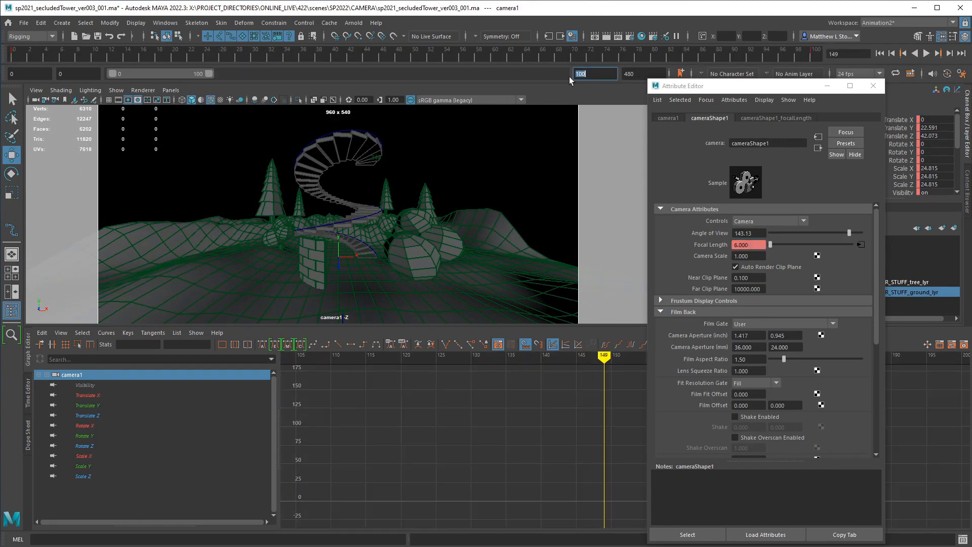
click(929, 53)
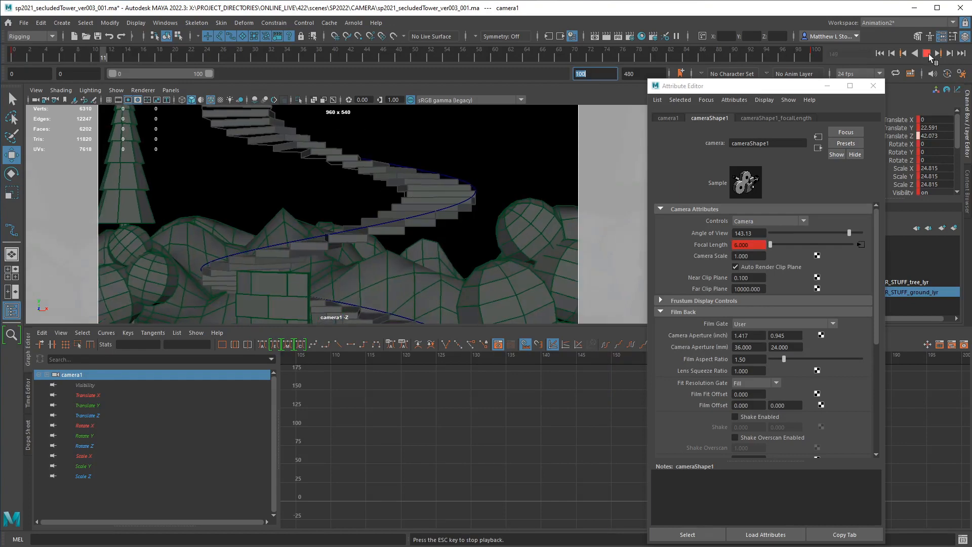
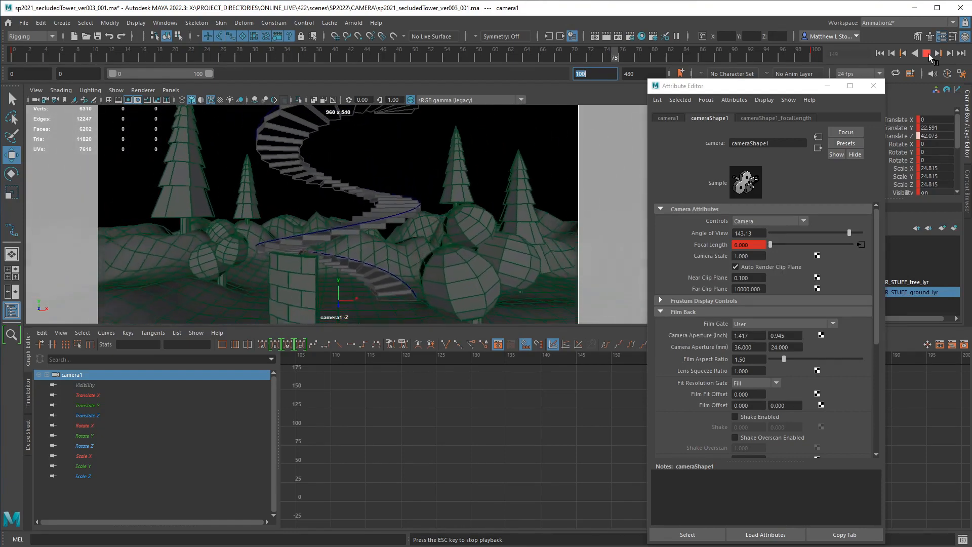
click(929, 53)
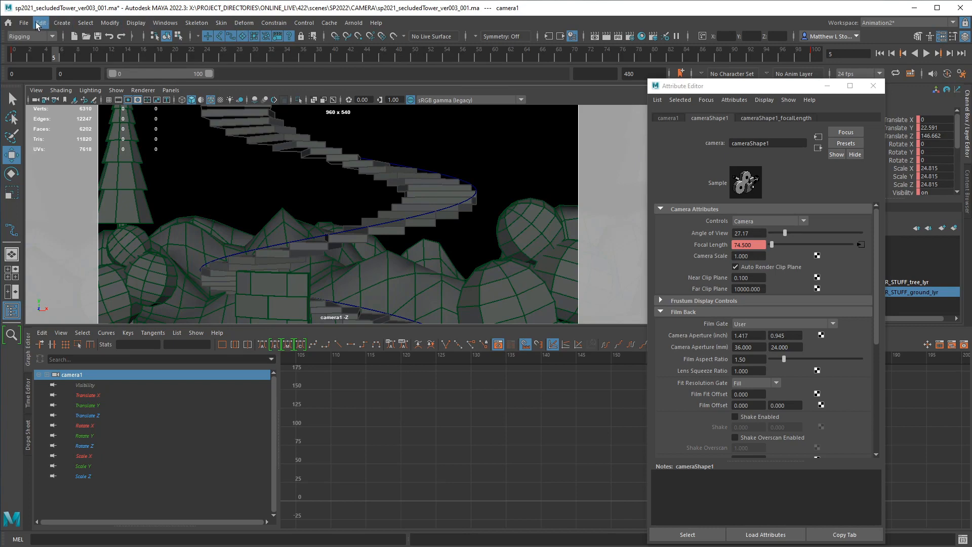
Create a second camera and scale it up uniformly to about 22.6 in the perspective view
click(62, 23)
mouse_move(136, 93)
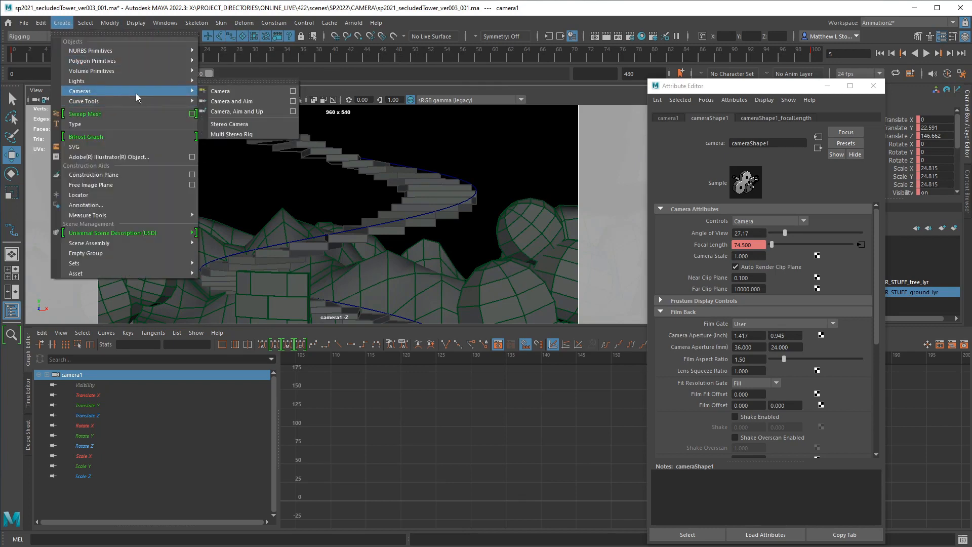
click(239, 95)
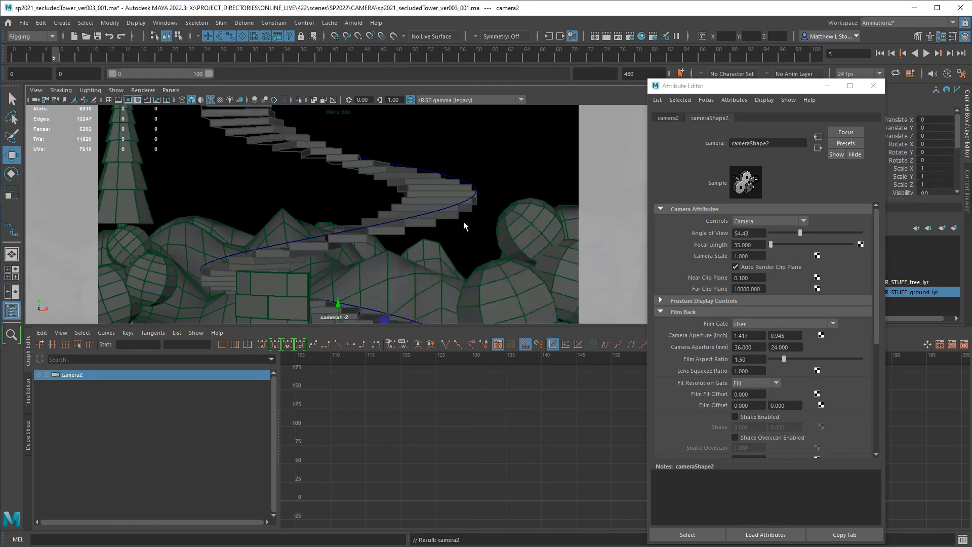
scroll(503, 239, down, 2)
drag(455, 218, 377, 194)
key(r)
key(w)
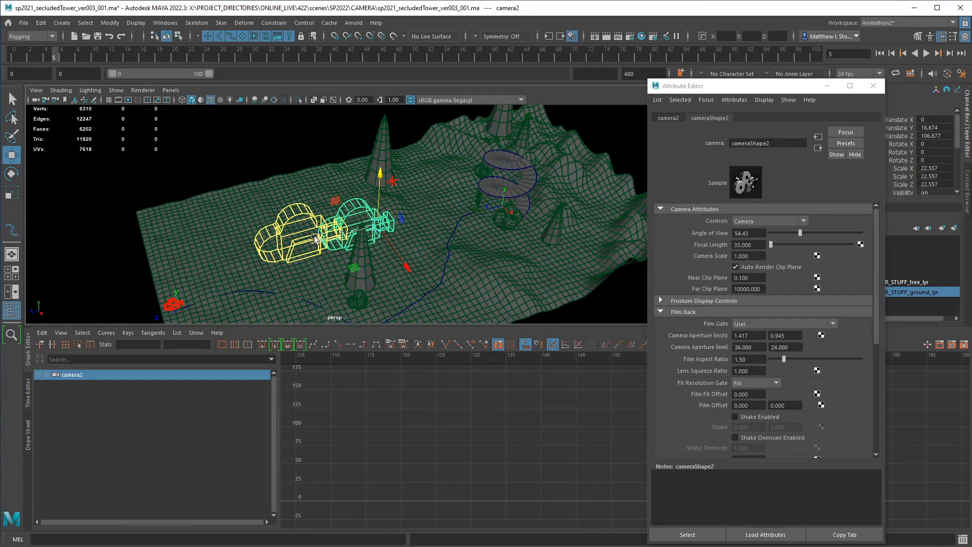
Raise camera2 to about 31.7 in Translate Y, go to frame 0 and place it beside camera1
drag(318, 241, 316, 180)
click(14, 58)
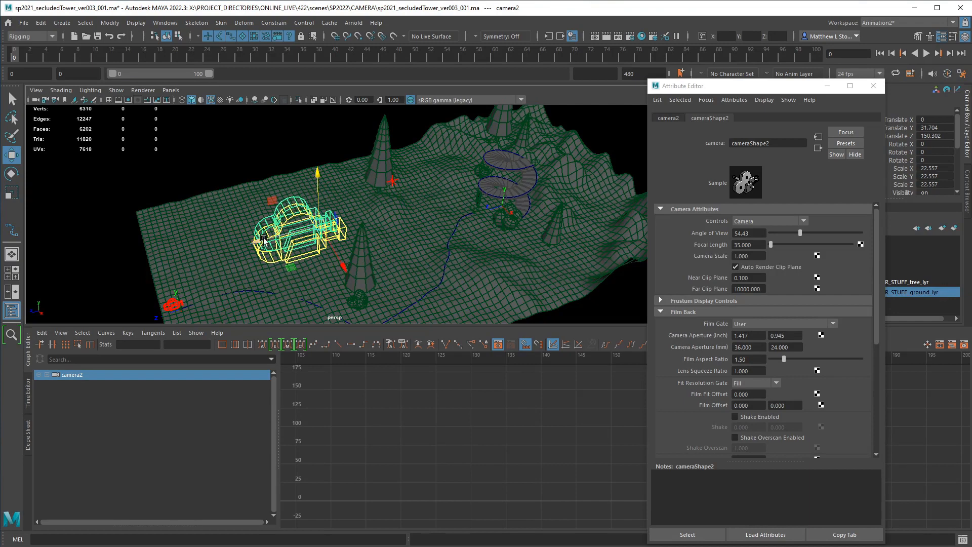
drag(264, 240, 271, 243)
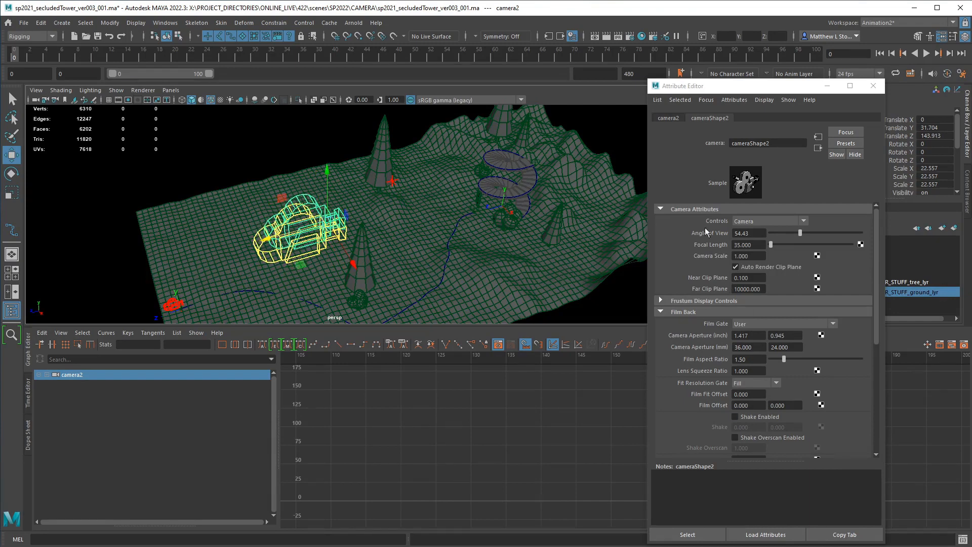
Enable drawing overrides on camera2 and give it a magenta index color
click(678, 118)
click(738, 331)
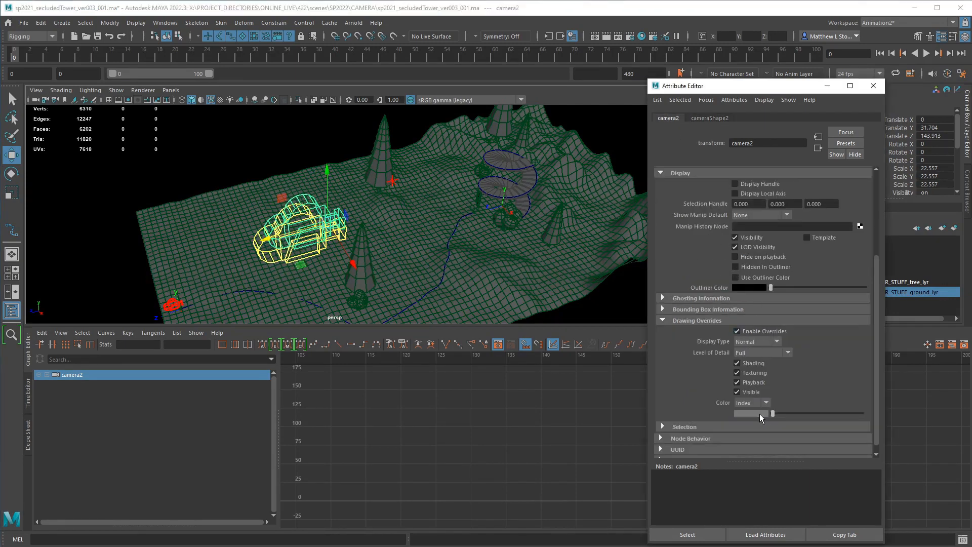
click(327, 152)
Move camera2 close to the tower, to about 29.6 in Translate Z, and key it at frame 0
alt+drag(419, 221, 373, 188)
alt+right_drag(373, 188, 455, 214)
alt+drag(455, 213, 349, 223)
click(348, 225)
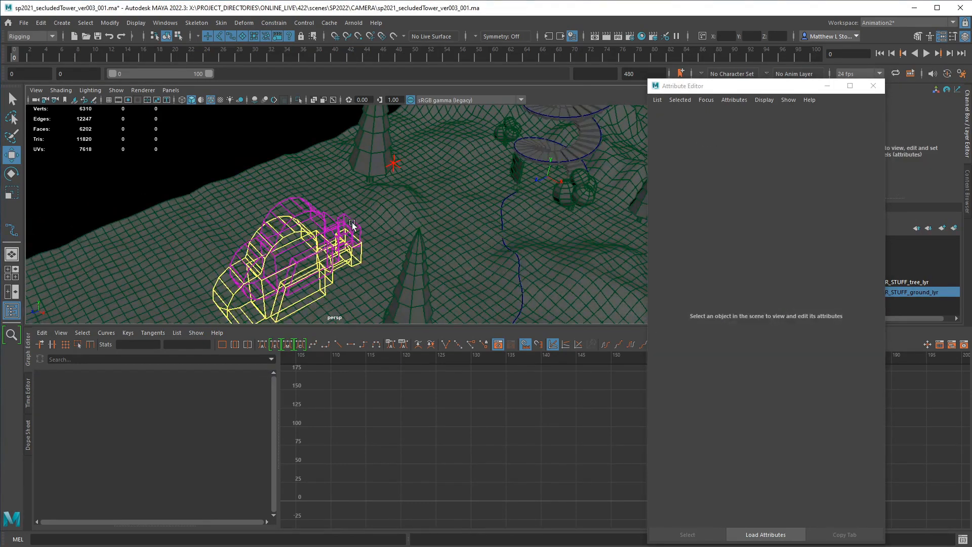
middle_drag(352, 223, 497, 192)
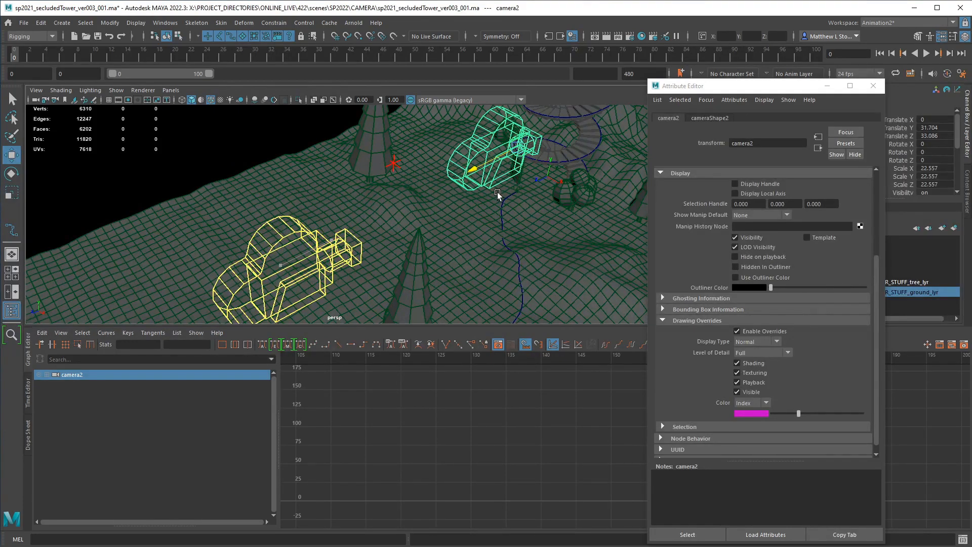
alt+drag(497, 192, 370, 194)
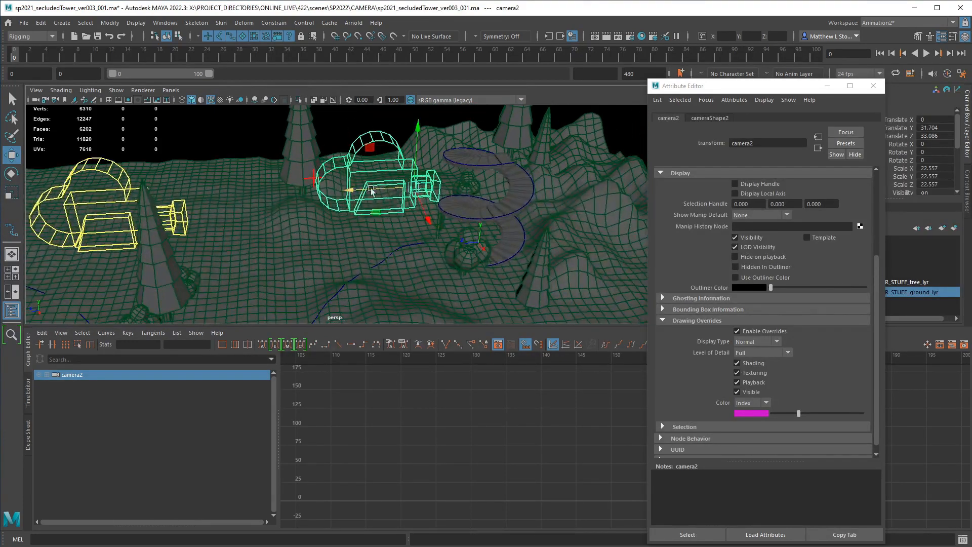
middle_drag(372, 191, 380, 191)
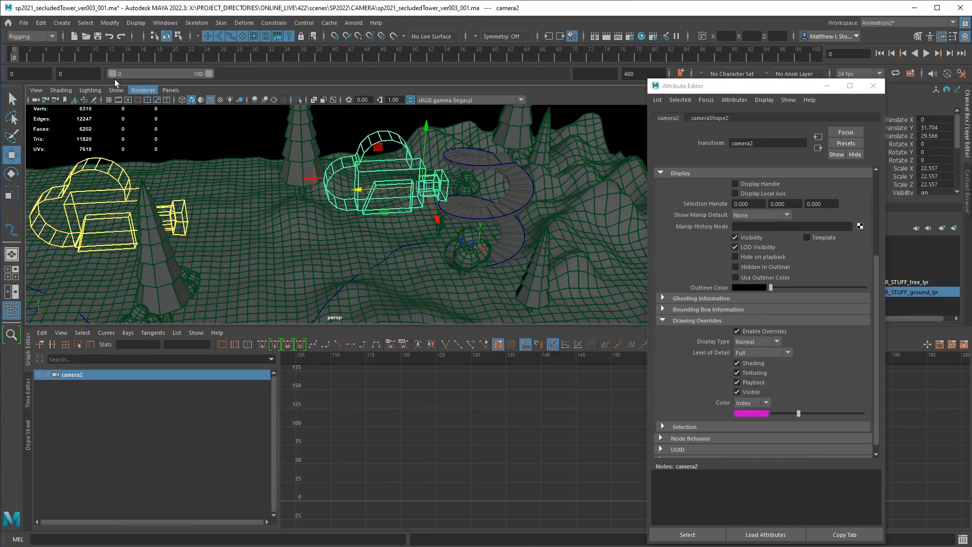
key(s)
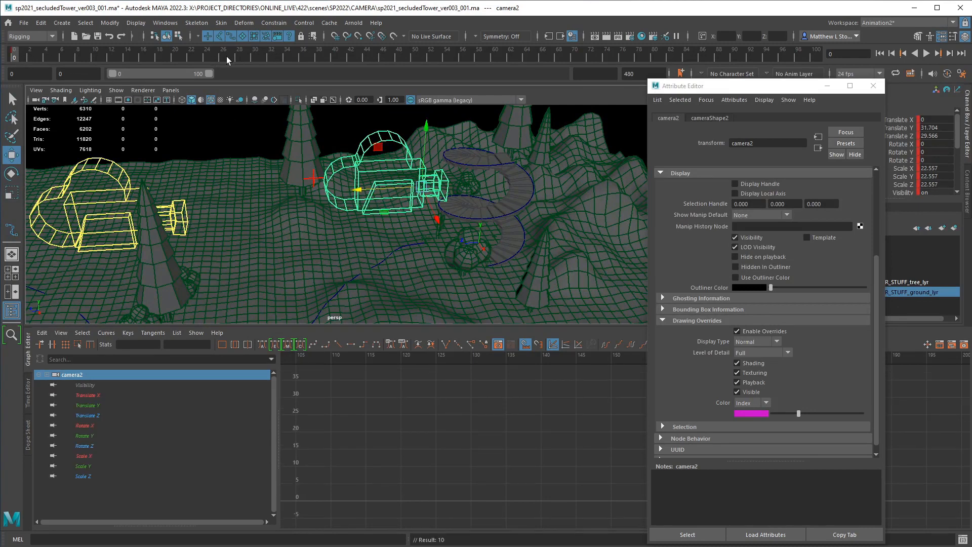
At frame 100, pull camera2 back from the tower to about 163.3 in Translate Z and key it
click(819, 58)
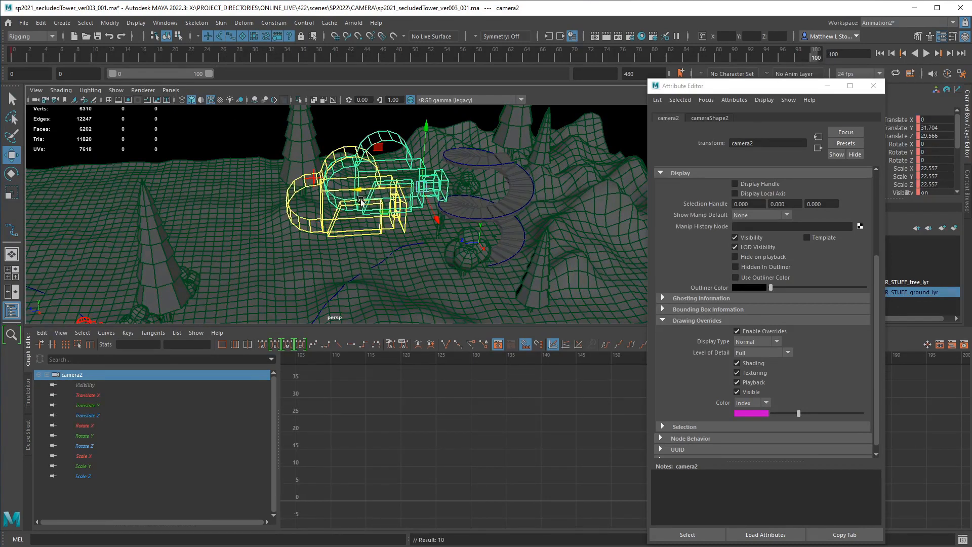
middle_drag(362, 200, 37, 187)
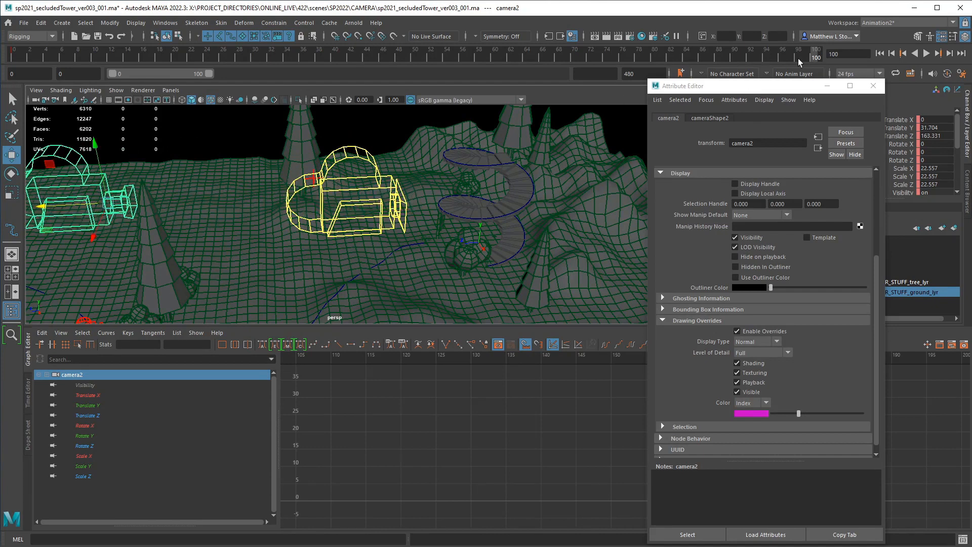
alt+middle_drag(278, 182, 383, 183)
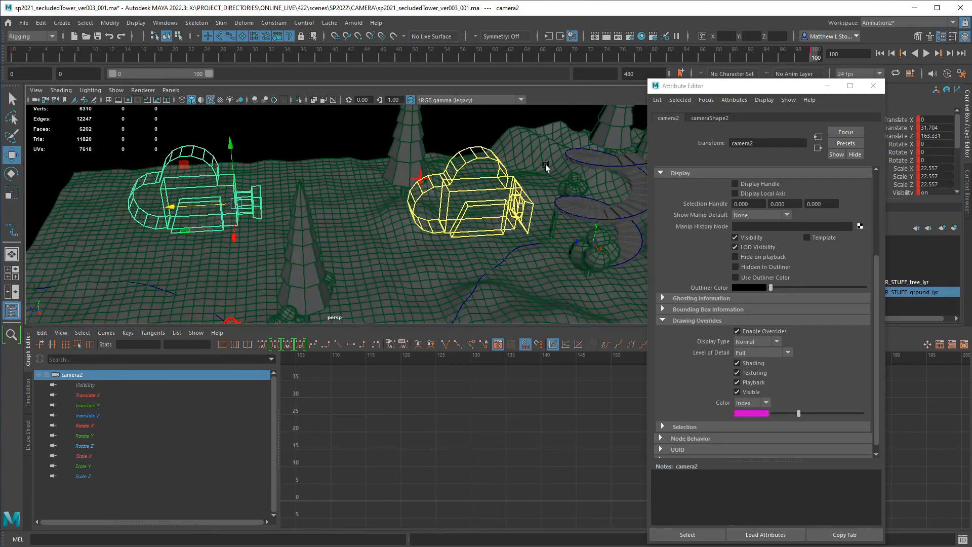
Set camera2's focal length to 12 at frame 0 and key it
click(708, 118)
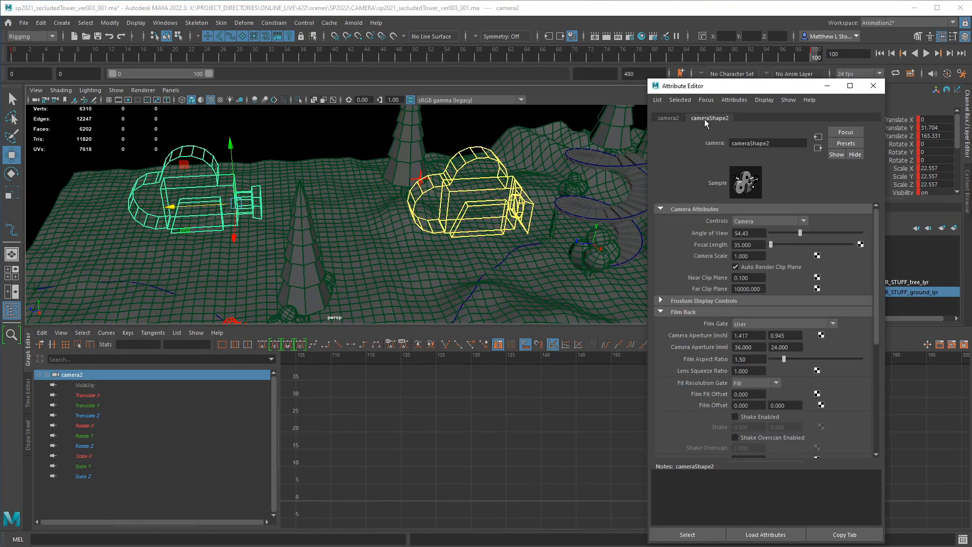
click(16, 54)
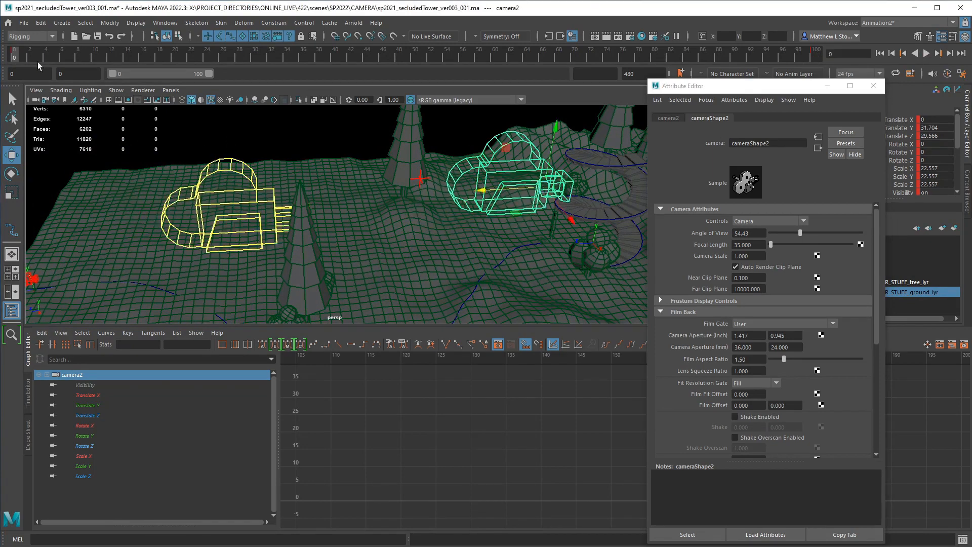
click(748, 245)
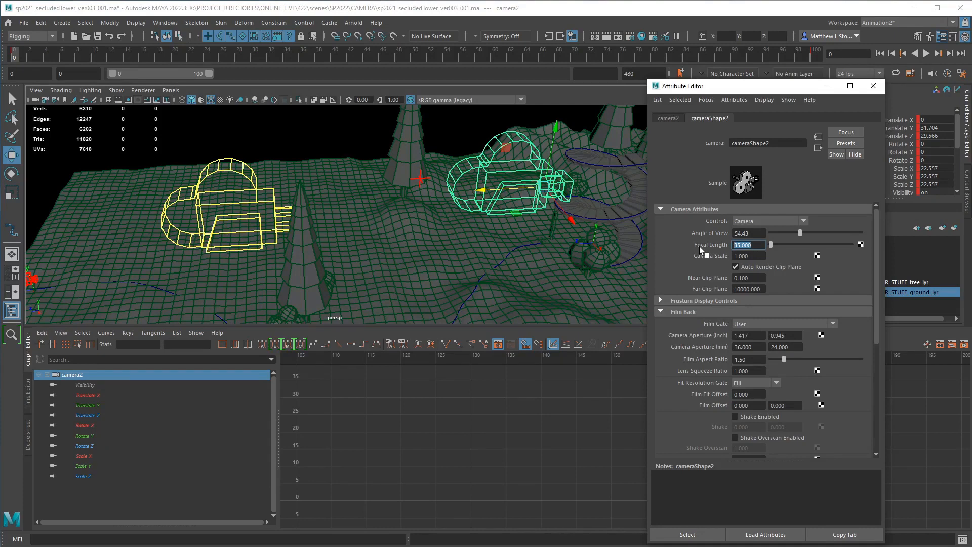
text(12)
key(Return)
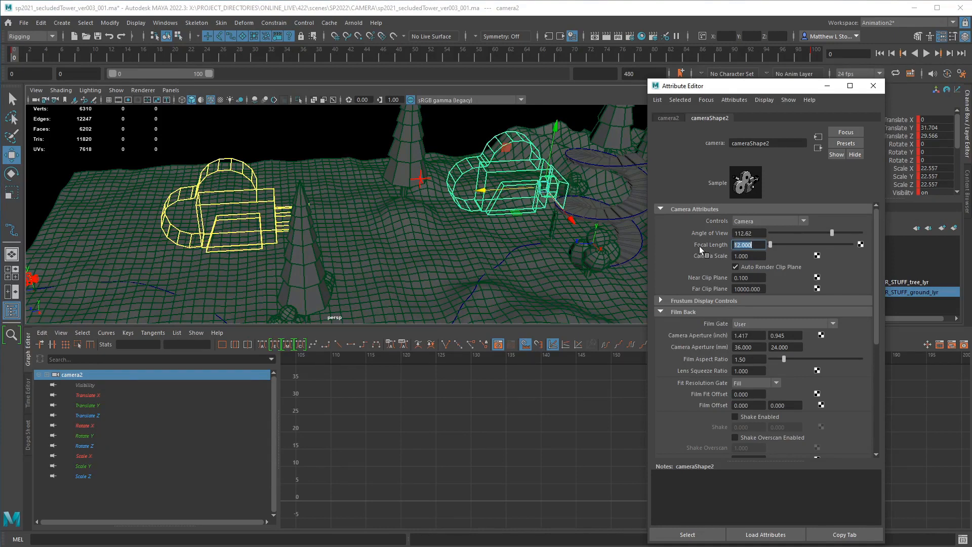
right_click(759, 247)
click(766, 259)
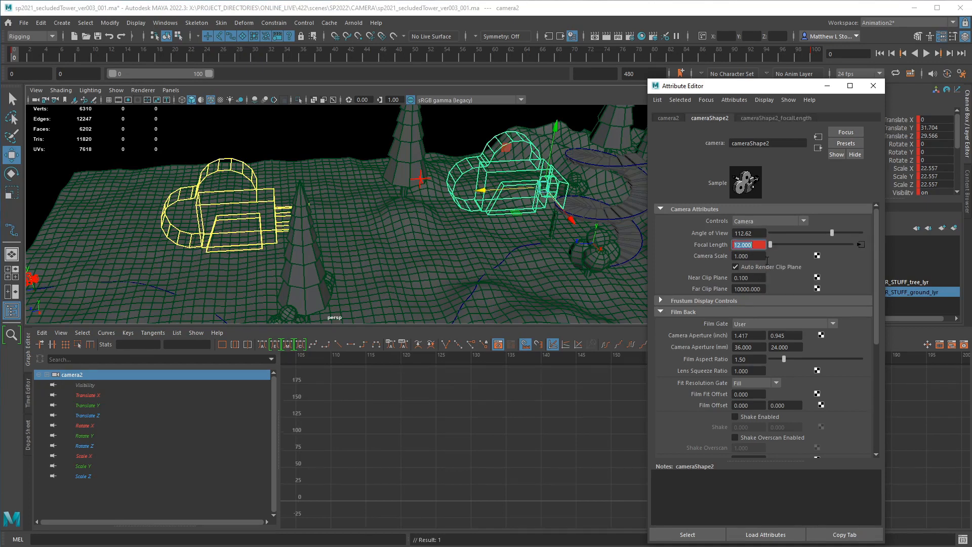
At frame 100, set camera2's focal length to 75 and key it
click(816, 54)
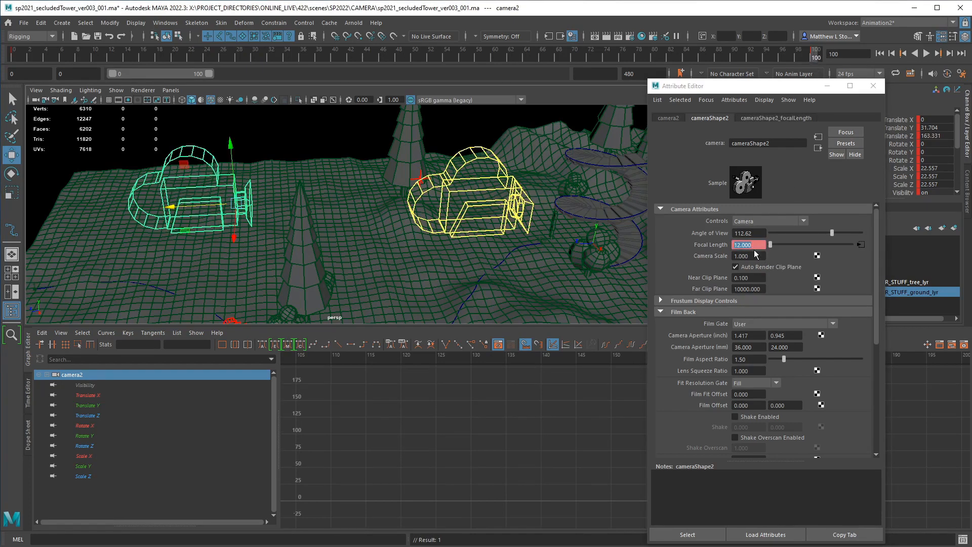
click(754, 245)
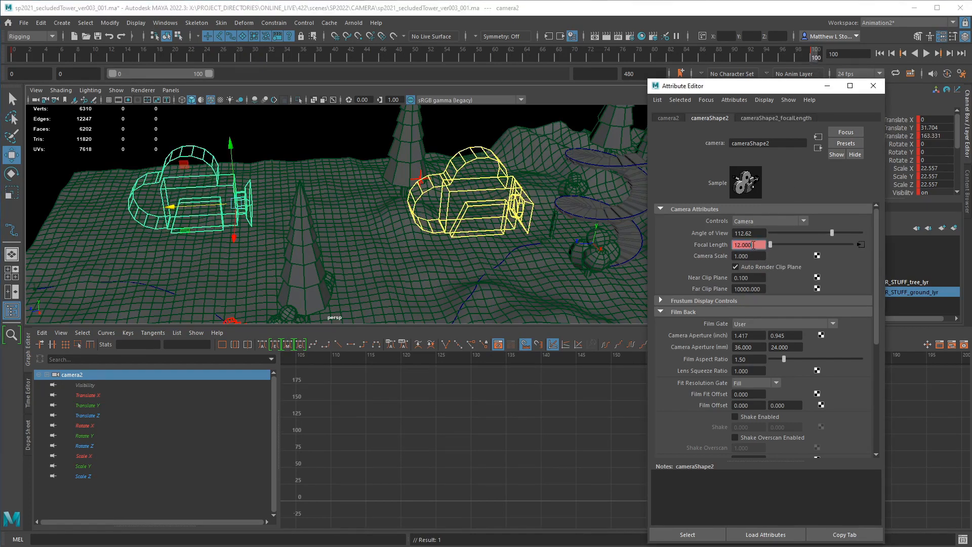
text(75)
key(Return)
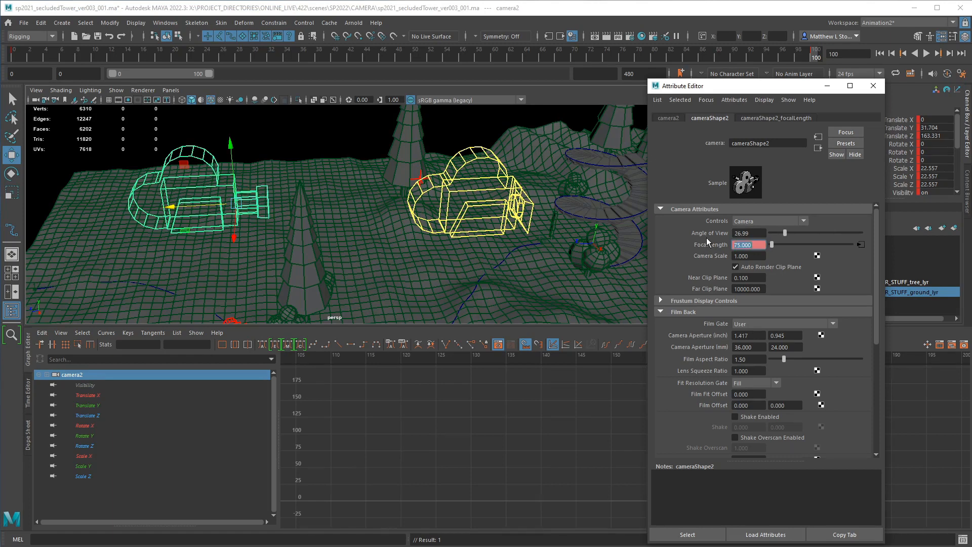
right_click(757, 244)
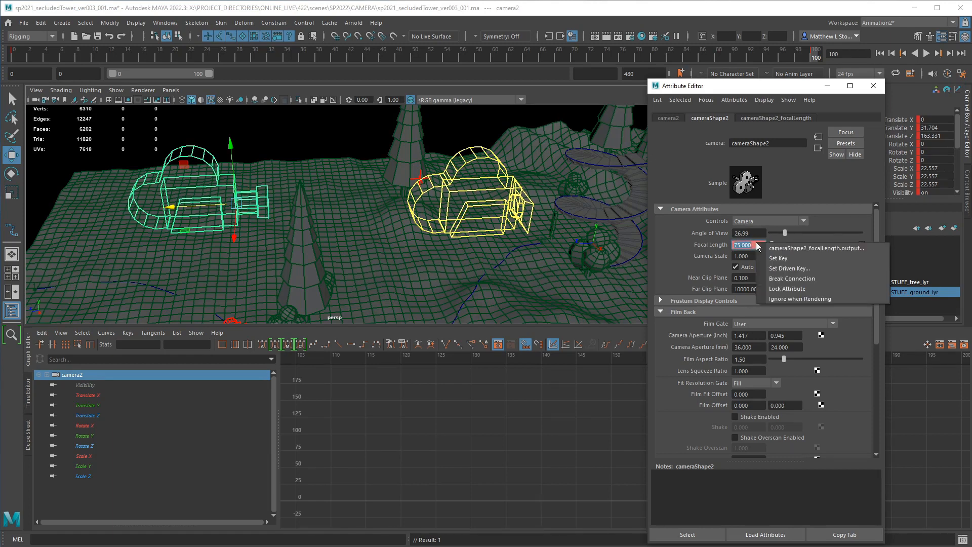
click(785, 262)
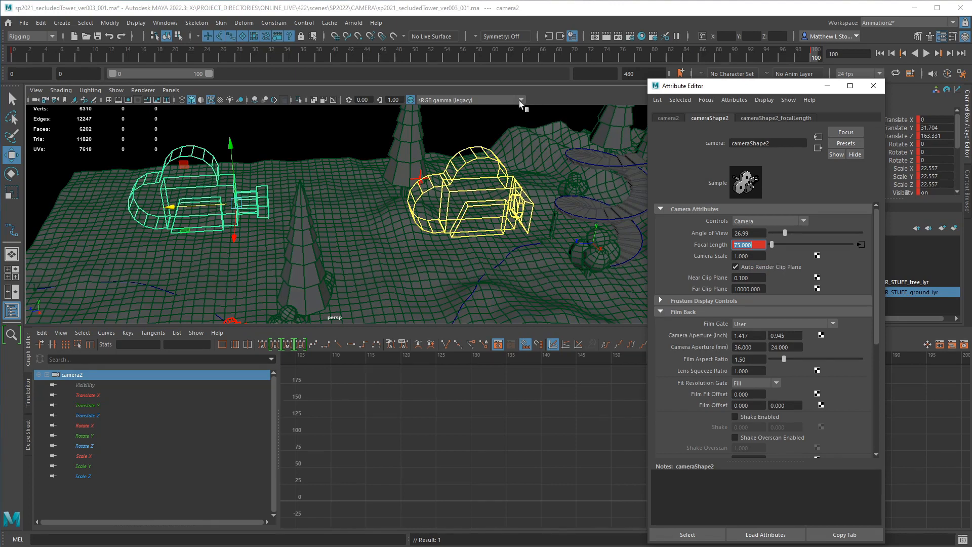
Switch the viewport to look through camera2
click(462, 92)
click(172, 90)
mouse_move(216, 110)
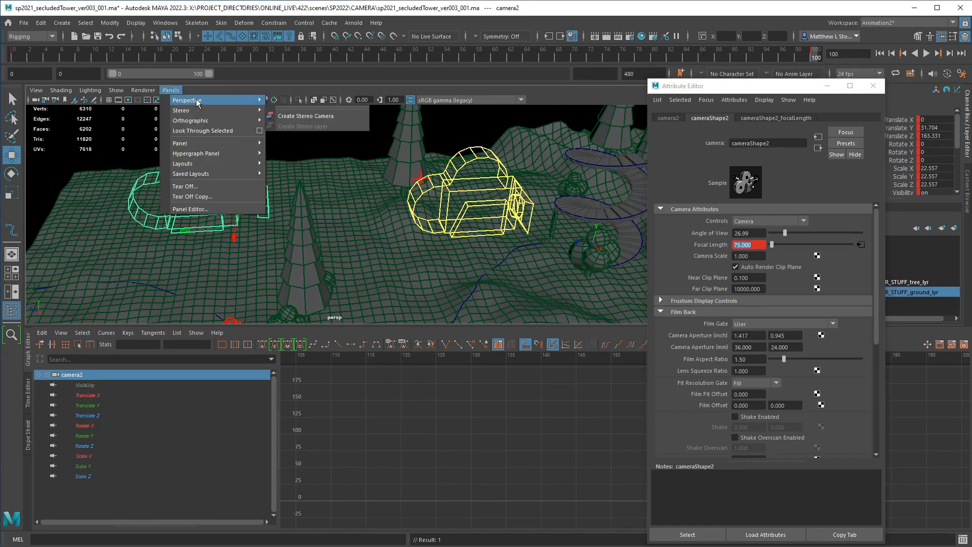
click(303, 123)
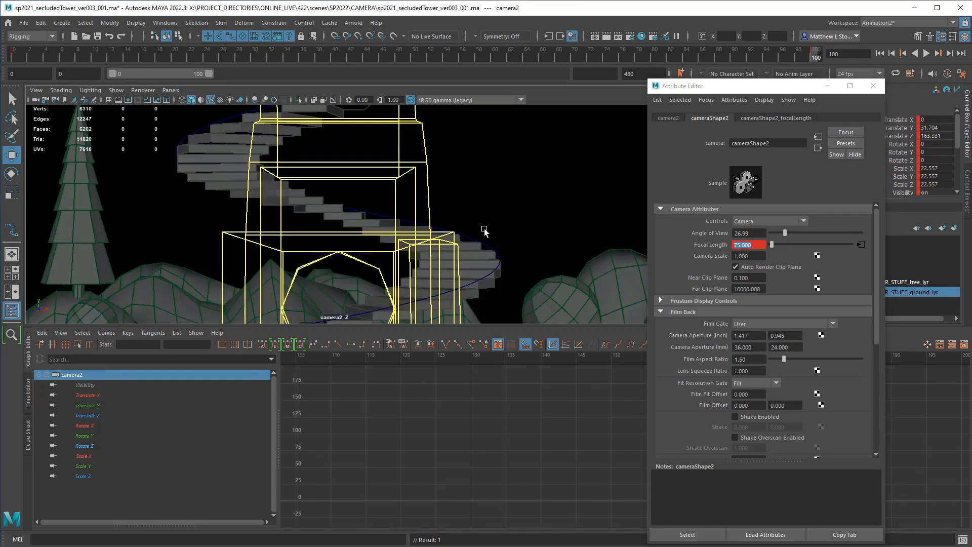
Try to hide the camera1 wireframe blocking the camera2 view and close the Attribute Editor
click(430, 167)
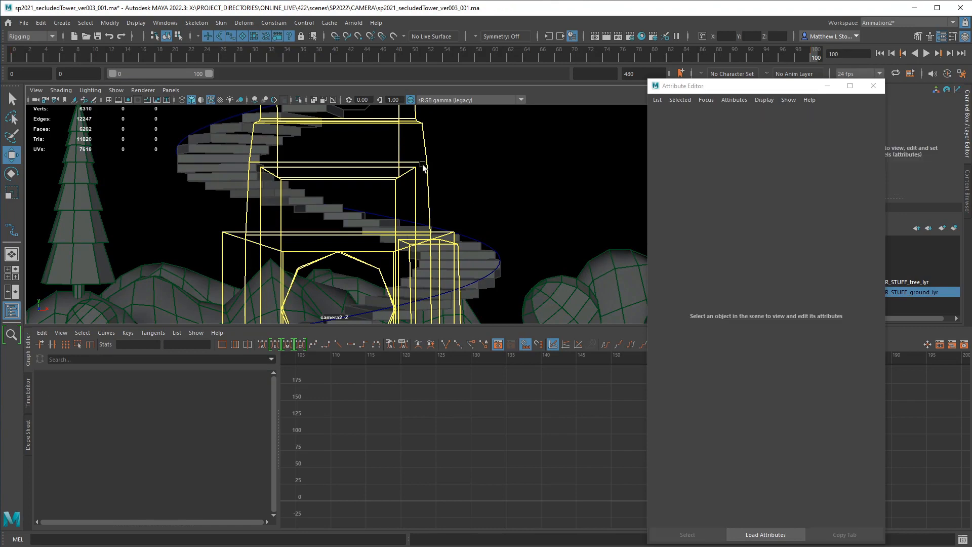
click(423, 168)
key(ctrl+h)
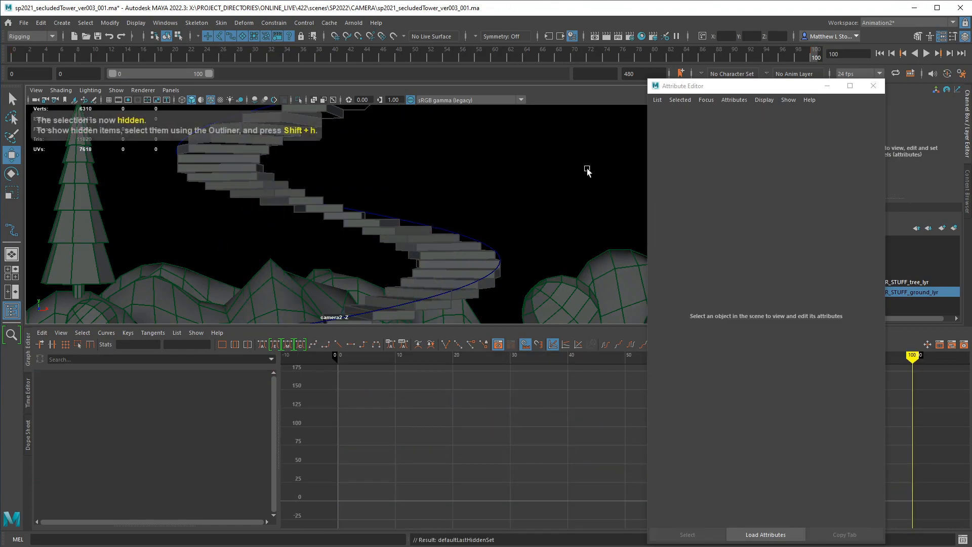
click(873, 85)
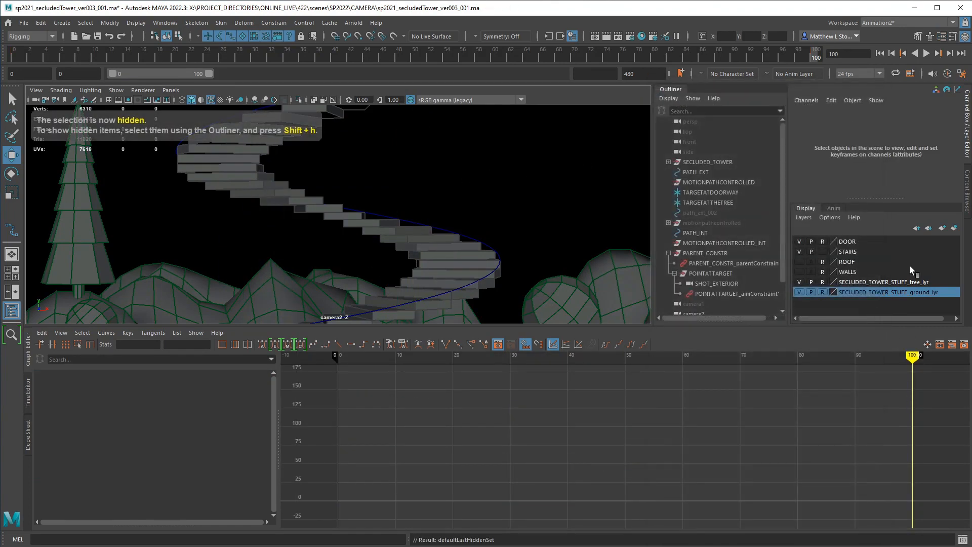
Play the animation through camera2 and scrub to frame 76 to check the vertigo effect
click(927, 54)
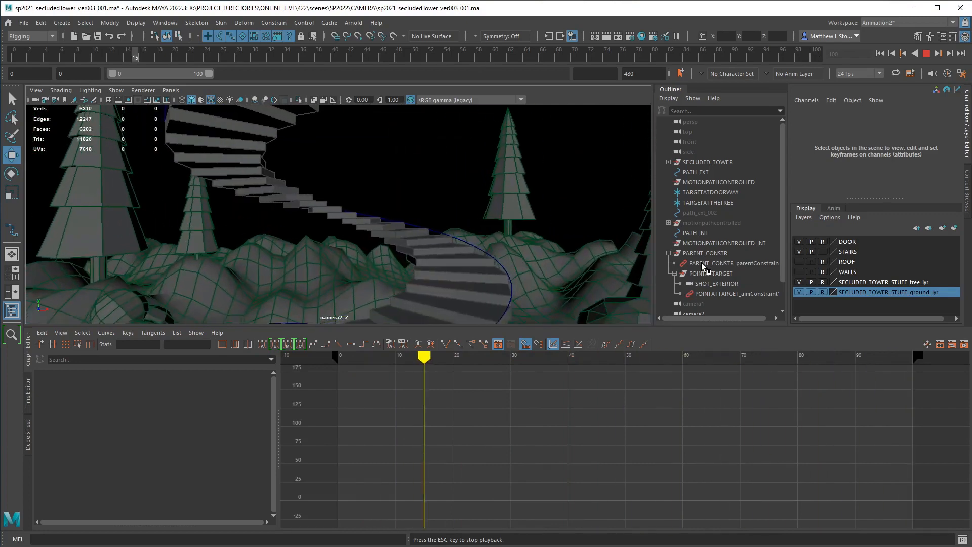
click(927, 53)
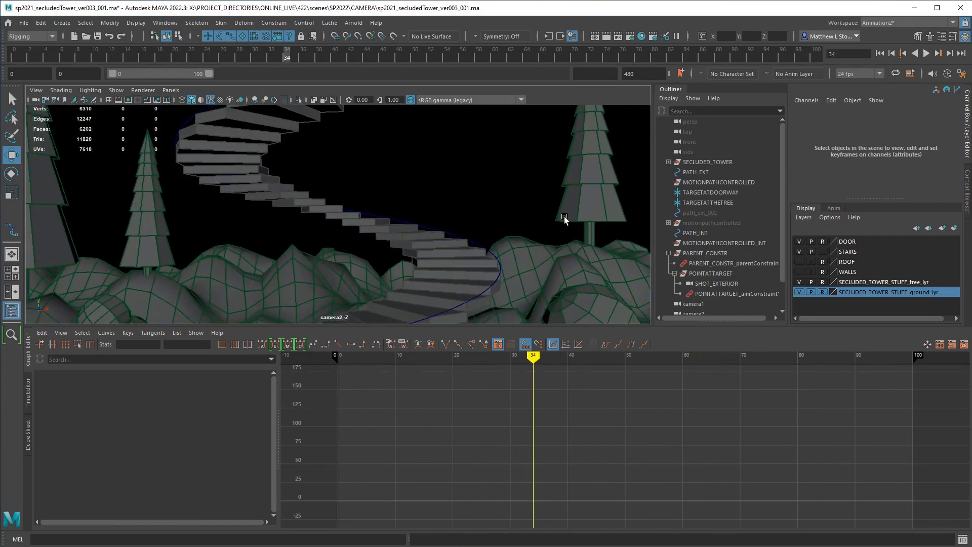
drag(546, 370, 775, 361)
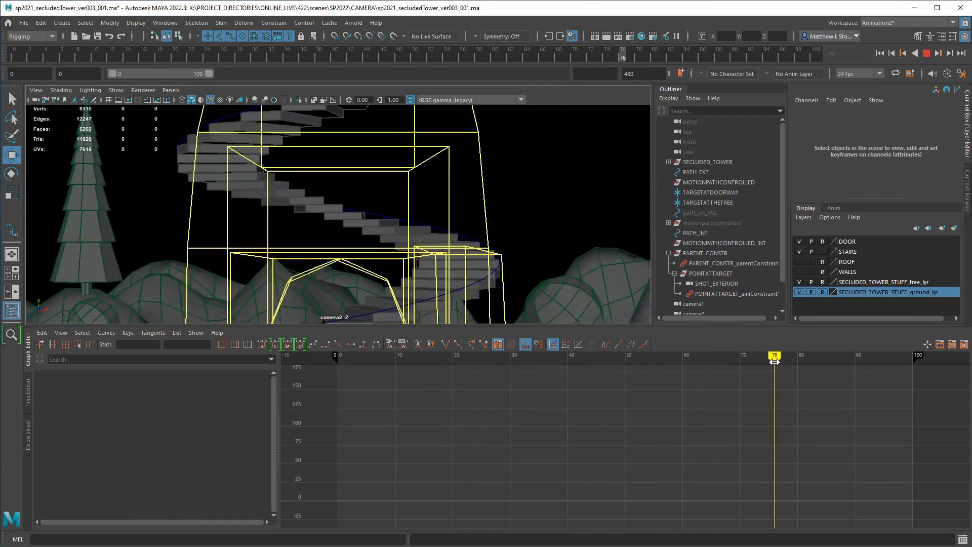
Delete camera1's visibility keys and turn its Visibility off
click(496, 199)
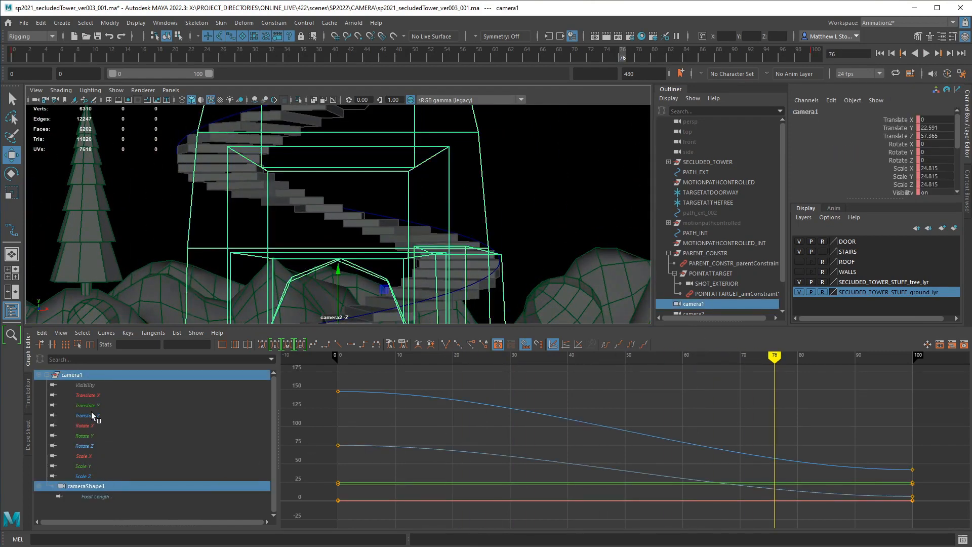
click(86, 386)
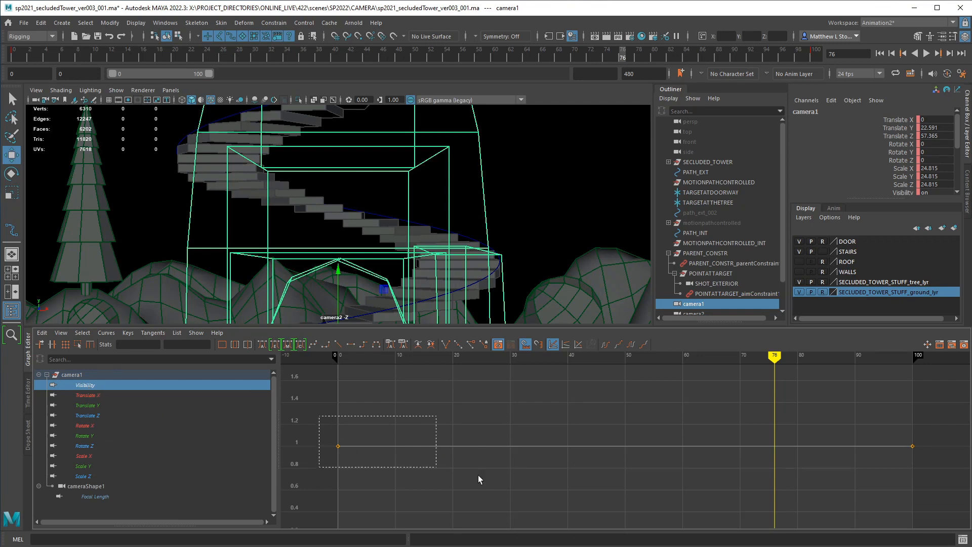
drag(479, 477, 963, 475)
key(Delete)
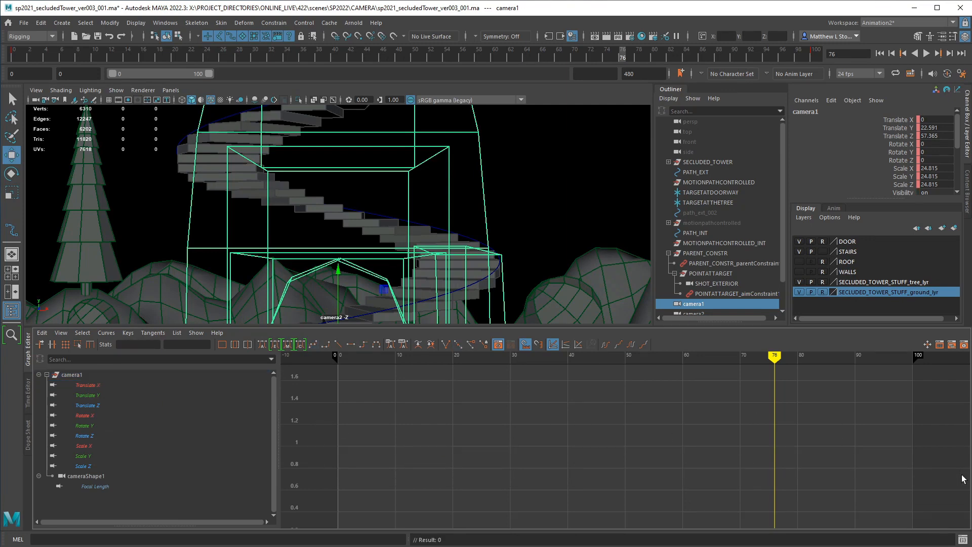
text(0)
key(Return)
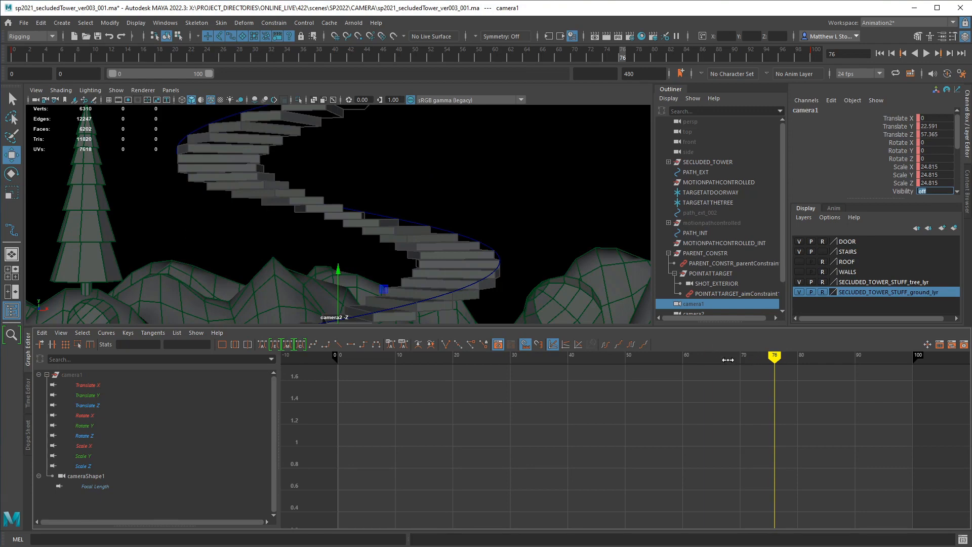
Play the camera2 shot from frame 0 to review its dolly zoom without camera1 in view
drag(728, 360, 337, 357)
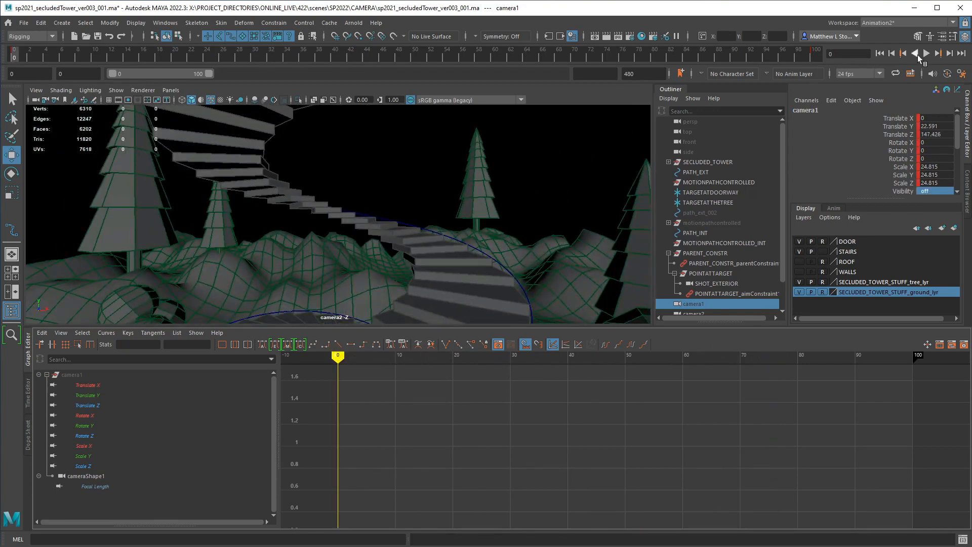
click(926, 54)
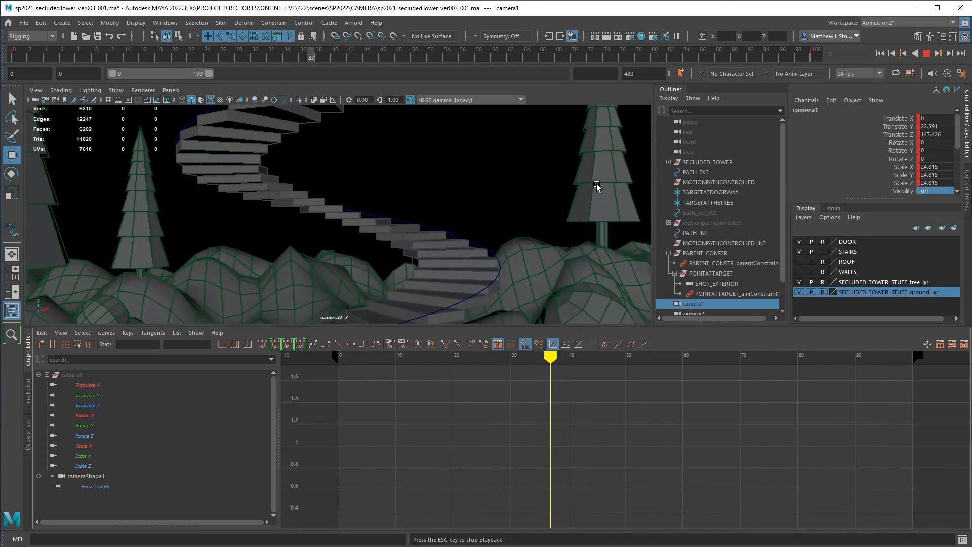
key(Escape)
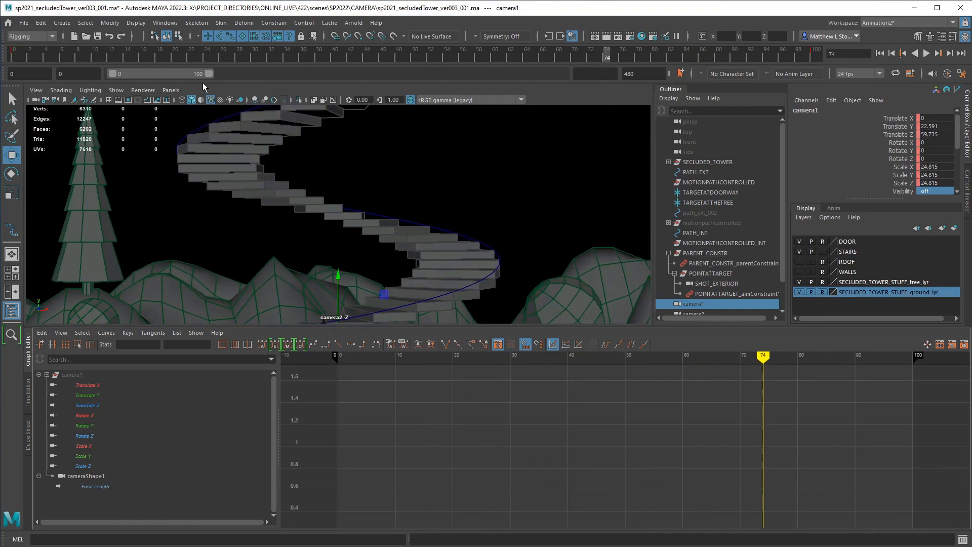
Look through camera1 and play back its dolly zoom toward the tower
click(162, 92)
mouse_move(187, 112)
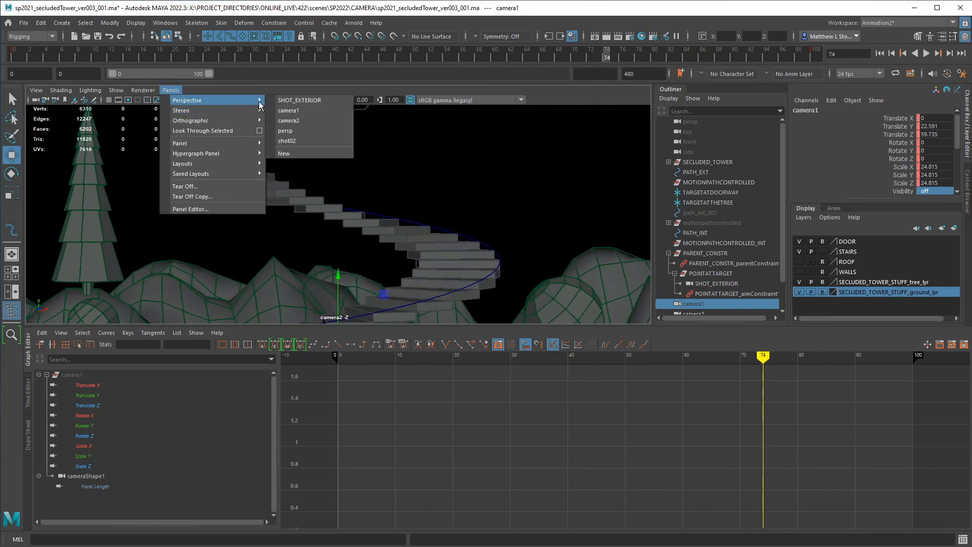
click(289, 110)
click(927, 53)
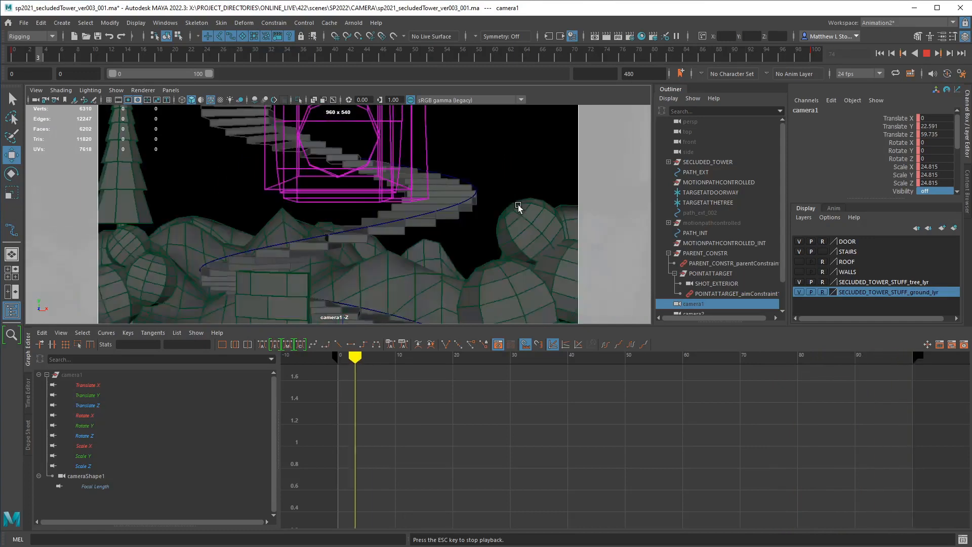
key(Escape)
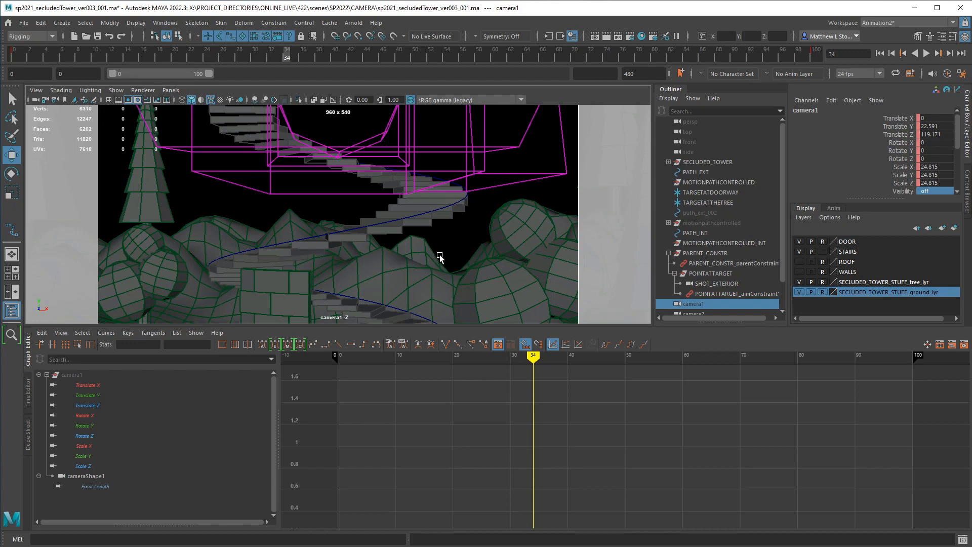
Break the connections on camera2's Visibility and hide the camera
scroll(746, 187, down, 1)
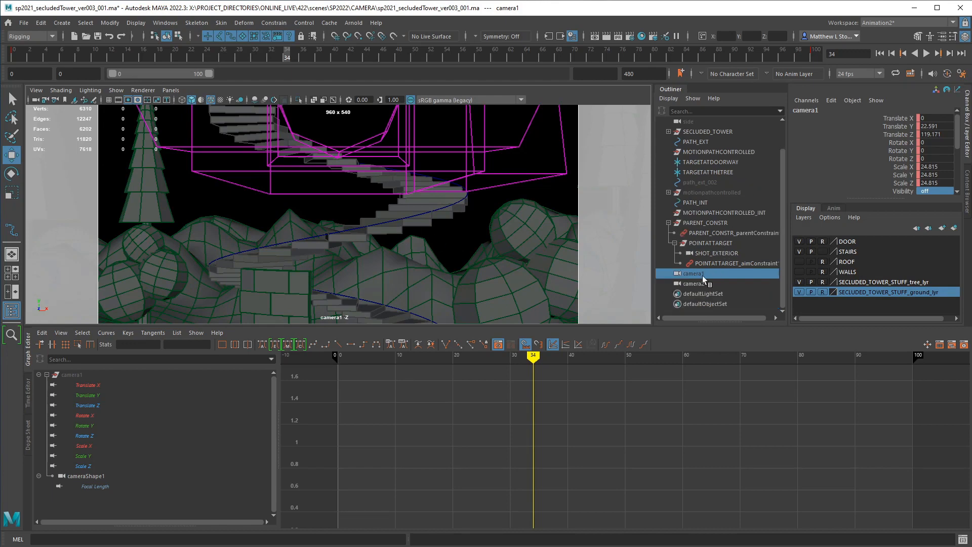
click(707, 284)
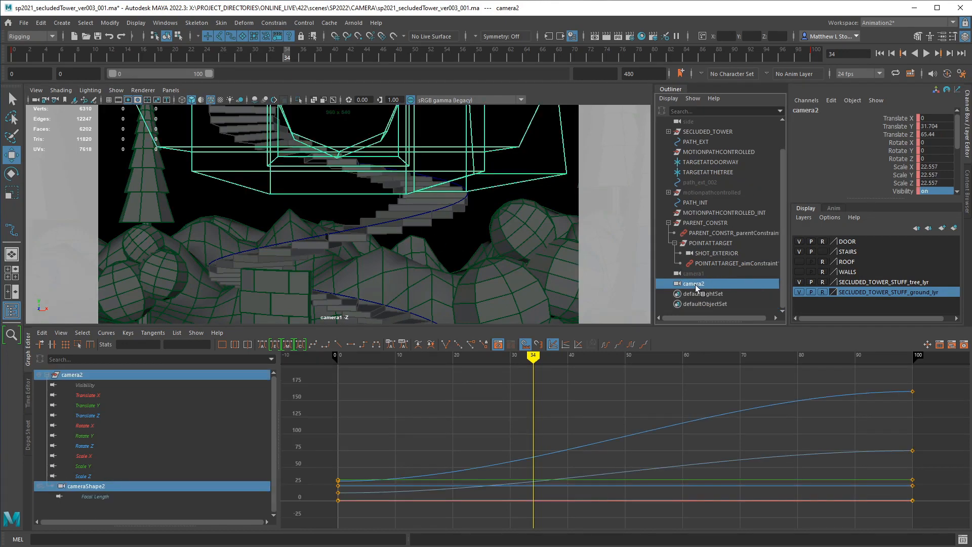
right_click(908, 194)
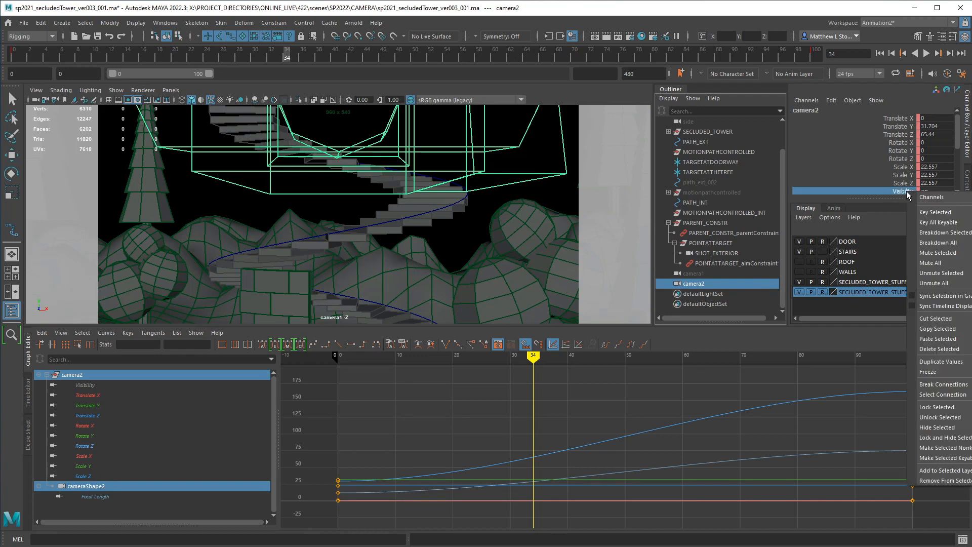
click(943, 384)
double_click(932, 192)
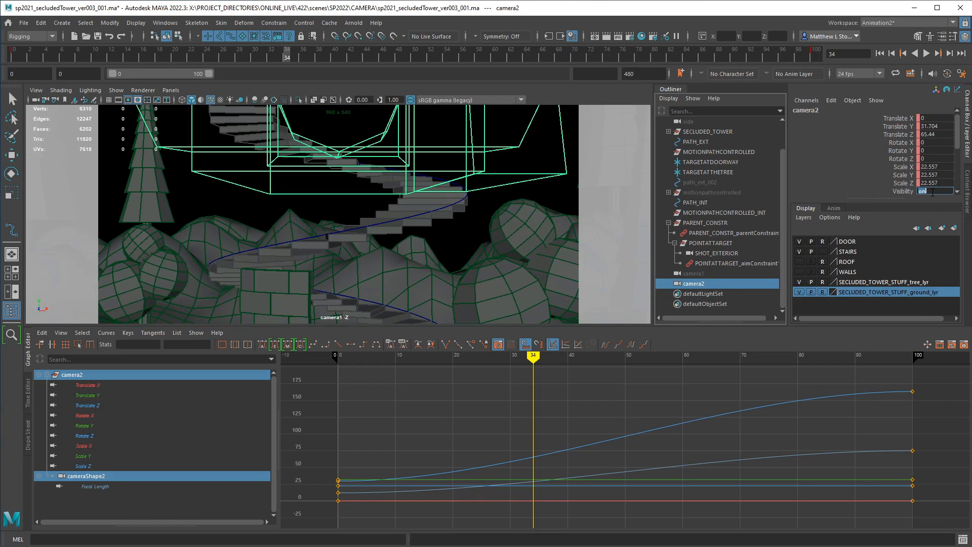
click(703, 284)
key(w)
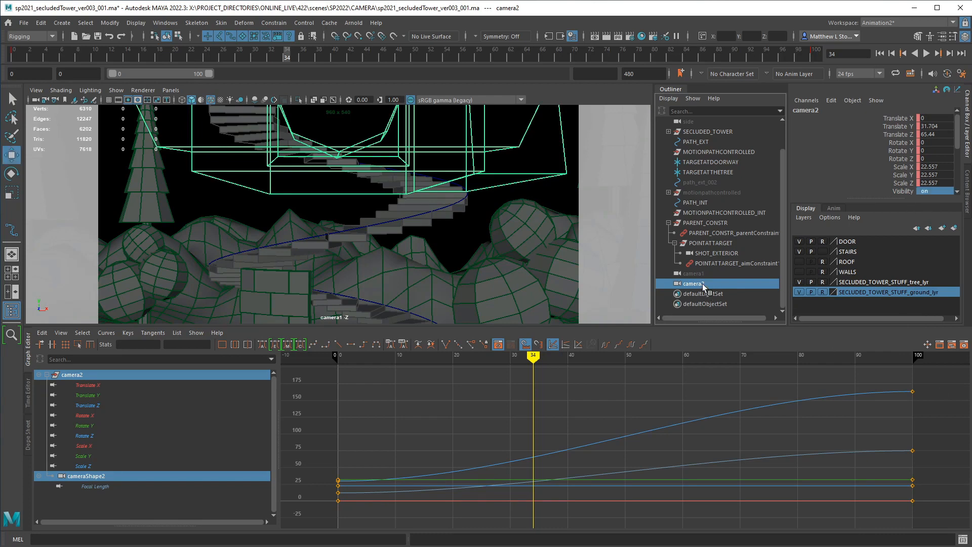
key(ctrl+h)
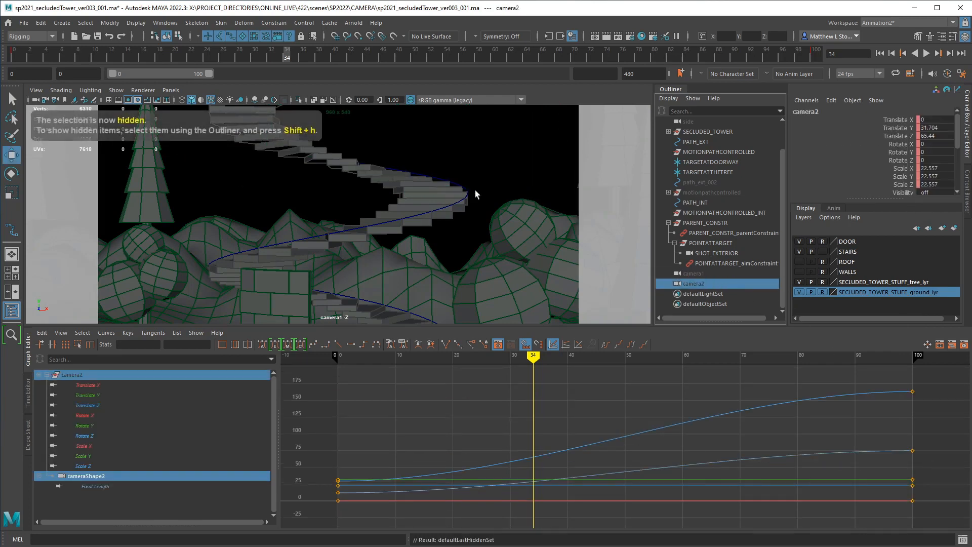
Return to the persp view, select the SHOT_EXTERIOR camera and scrub to frame 100 to examine its path motion
key(space)
drag(470, 181, 277, 163)
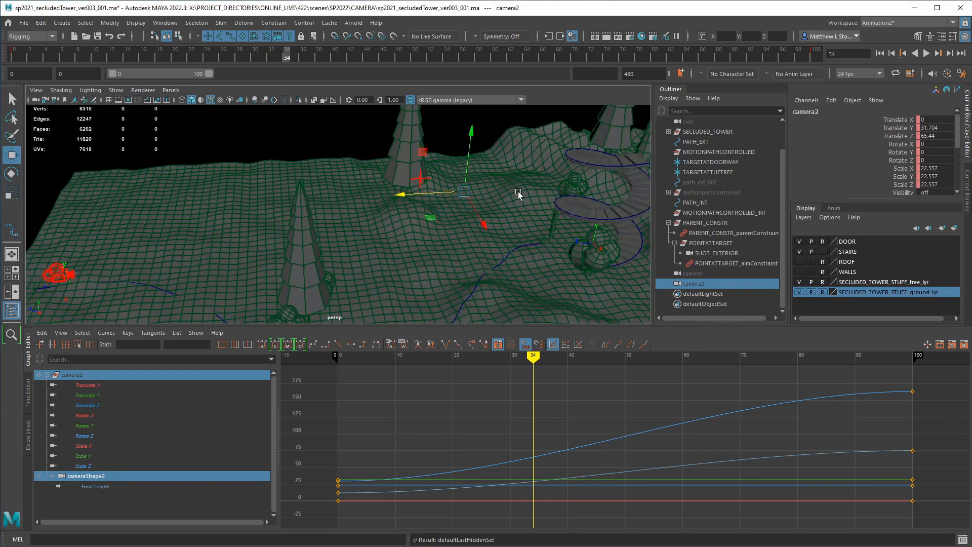
key(q)
click(284, 166)
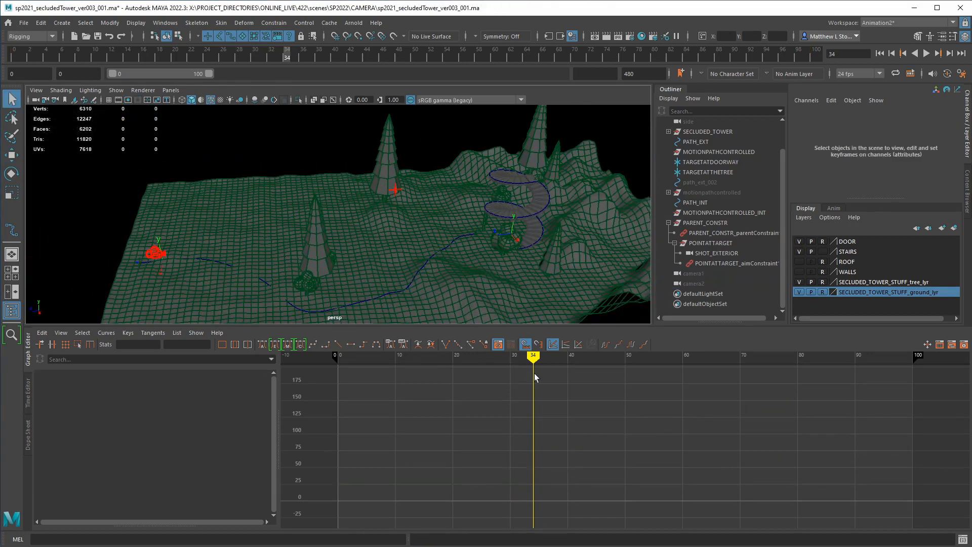
click(156, 254)
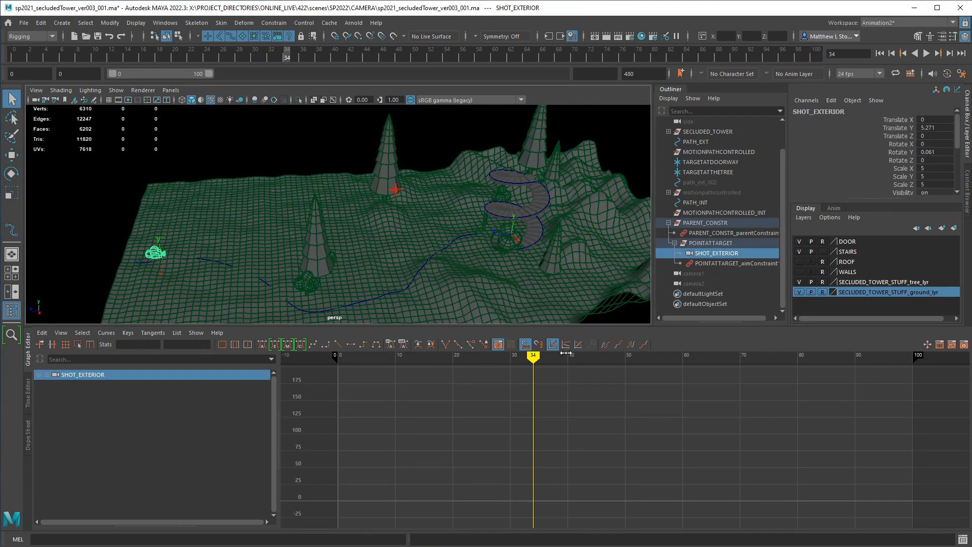
drag(543, 358, 798, 365)
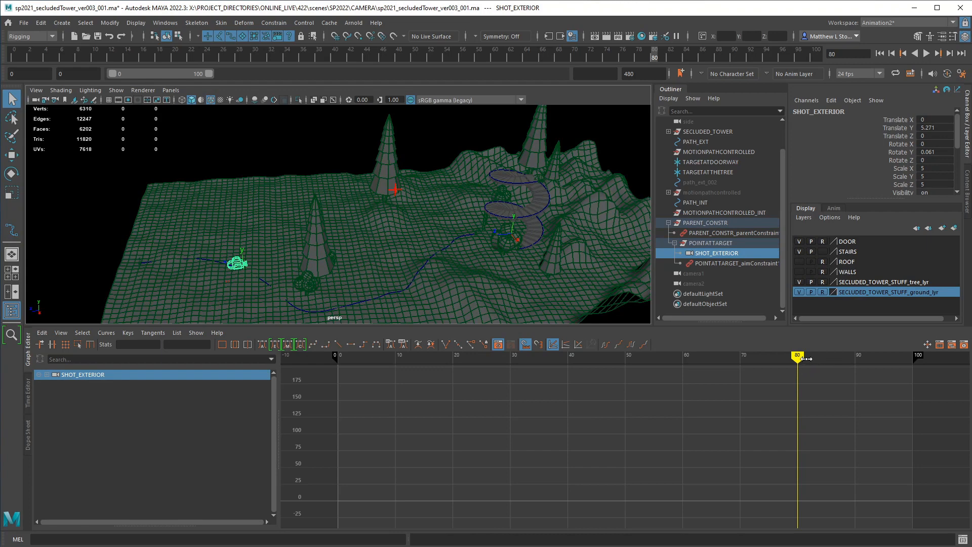
drag(801, 366, 910, 360)
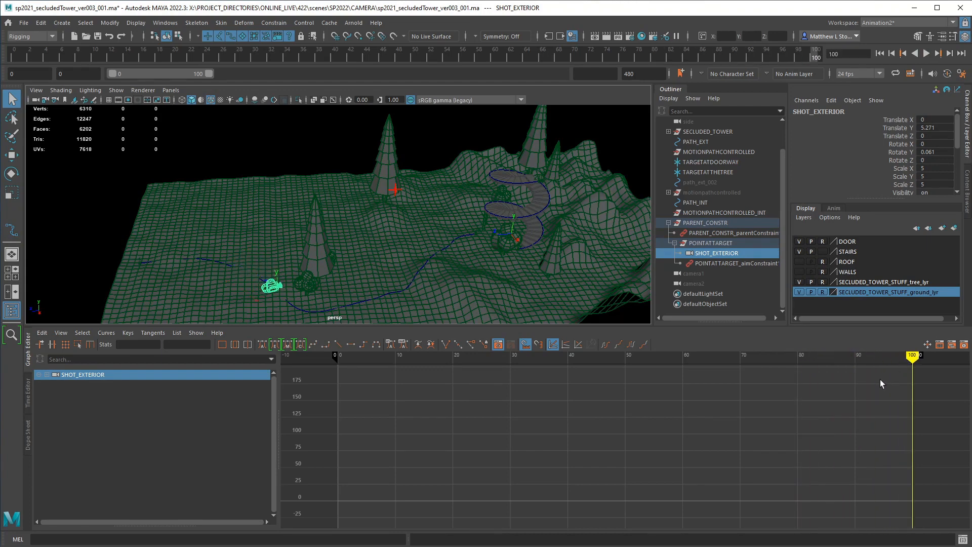
Extend the playback range to end at frame 480, and further to frame 528
scroll(881, 384, down, 4)
alt+middle_drag(843, 382, 618, 398)
click(585, 76)
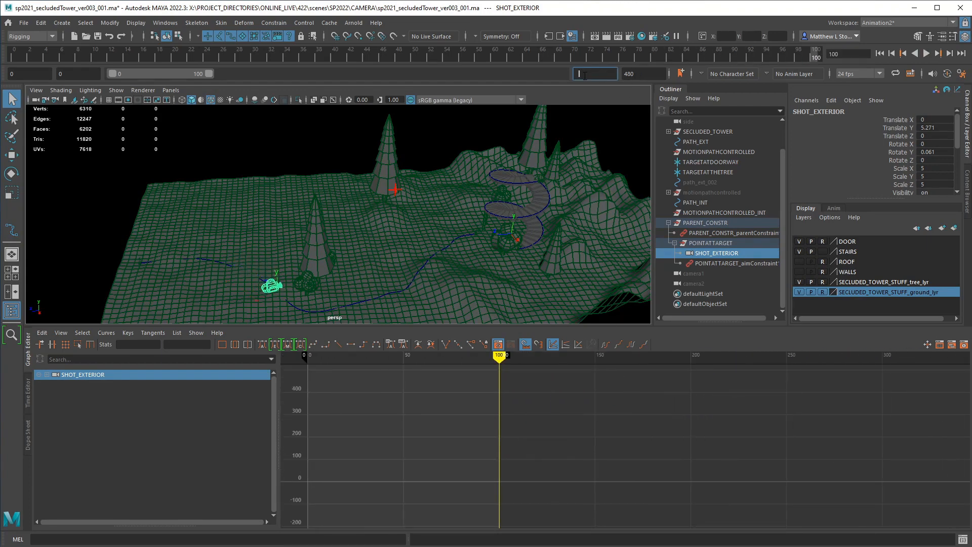
text(480)
key(Return)
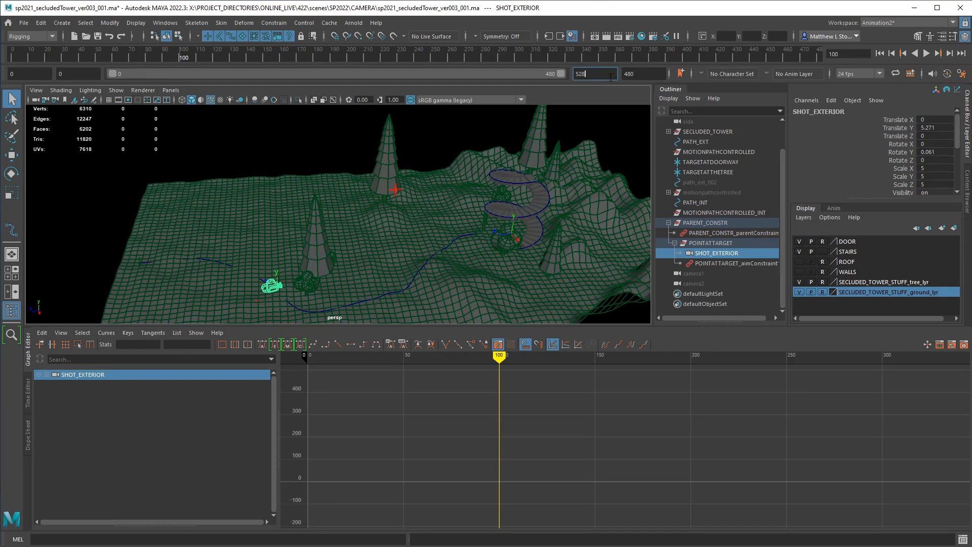
key(Return)
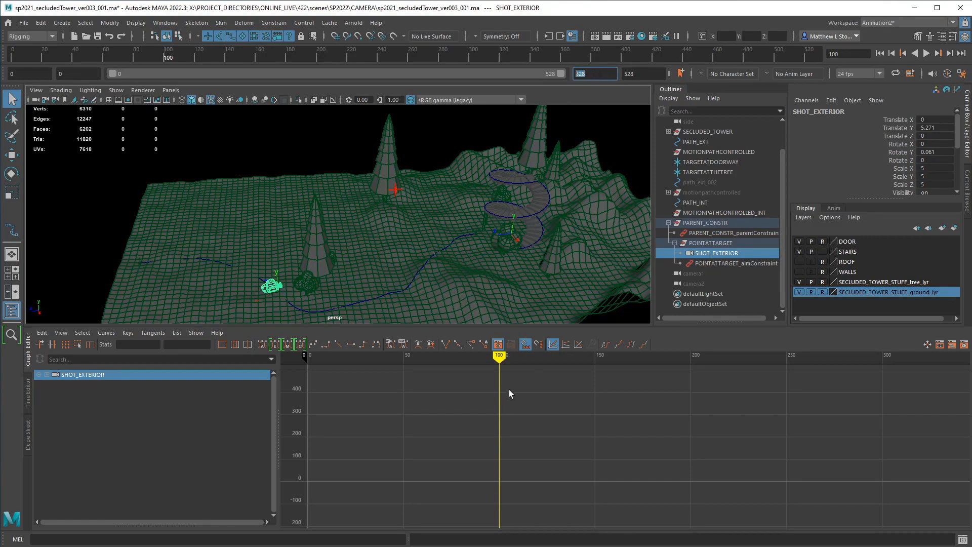
Scrub the SHOT_EXTERIOR camera forward along its path and go to frame 480
drag(499, 356, 918, 359)
alt+middle_drag(808, 393, 503, 404)
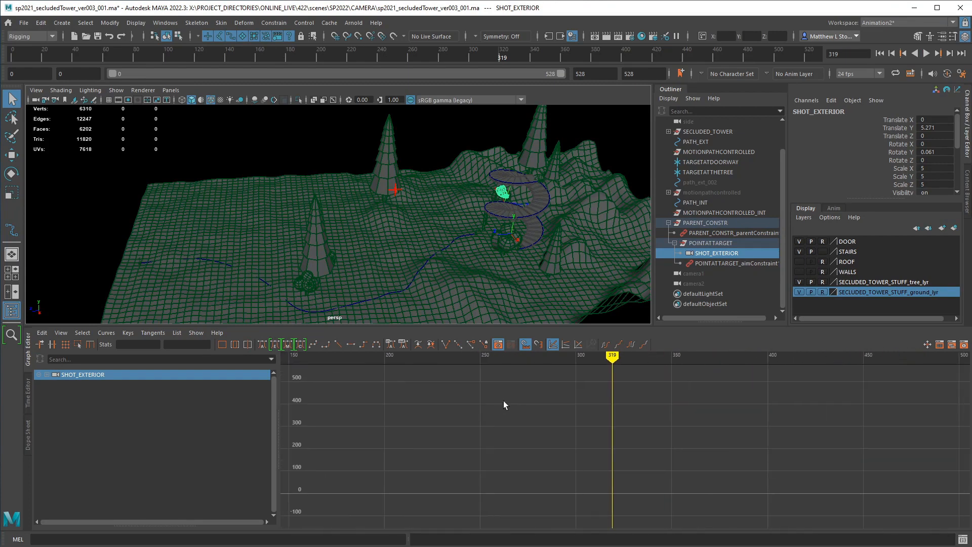
drag(848, 54, 801, 54)
text(480)
key(Return)
alt+middle_drag(799, 436, 586, 439)
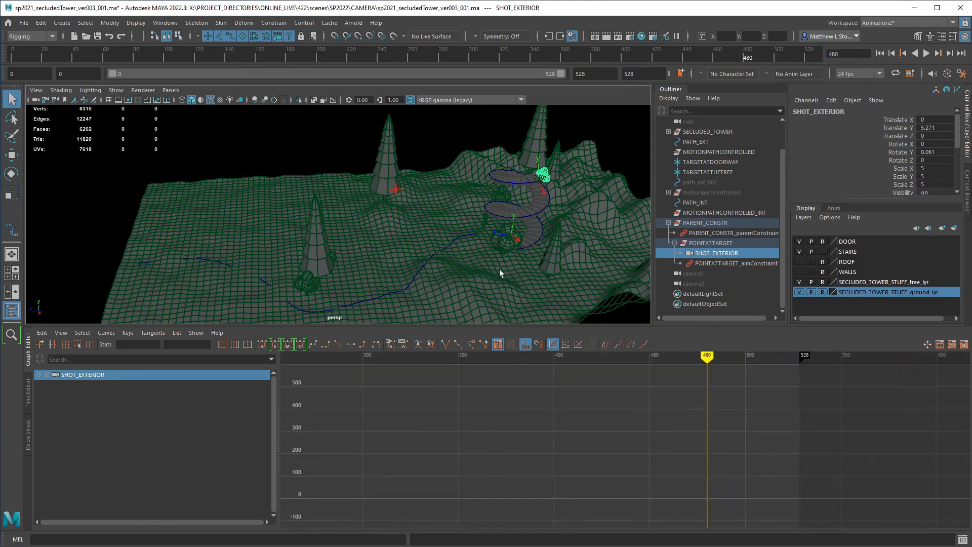
Examine the SHOT_EXTERIOR camera up close beside the spiral staircase in the persp view
mouse_move(549, 208)
alt+right_down()
mouse_move(561, 190)
mouse_move(523, 230)
mouse_move(469, 260)
mouse_move(590, 241)
mouse_move(417, 233)
alt+right_up()
mouse_move(417, 233)
alt+mouse_down()
mouse_move(433, 214)
mouse_move(482, 250)
mouse_move(413, 238)
alt+mouse_up()
alt+right_drag(413, 238, 489, 227)
mouse_move(452, 204)
alt+middle_down()
mouse_move(452, 238)
mouse_move(446, 221)
alt+middle_up()
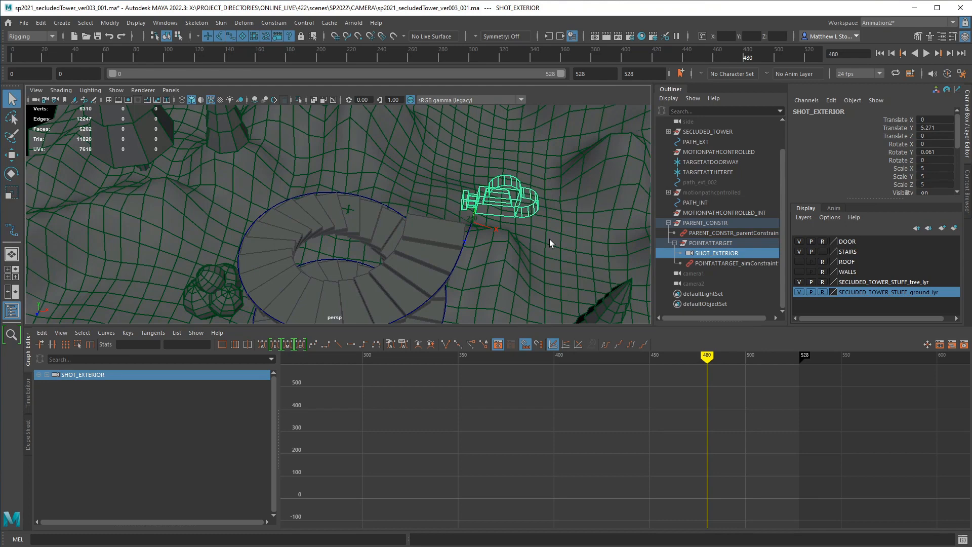
alt+drag(549, 239, 528, 199)
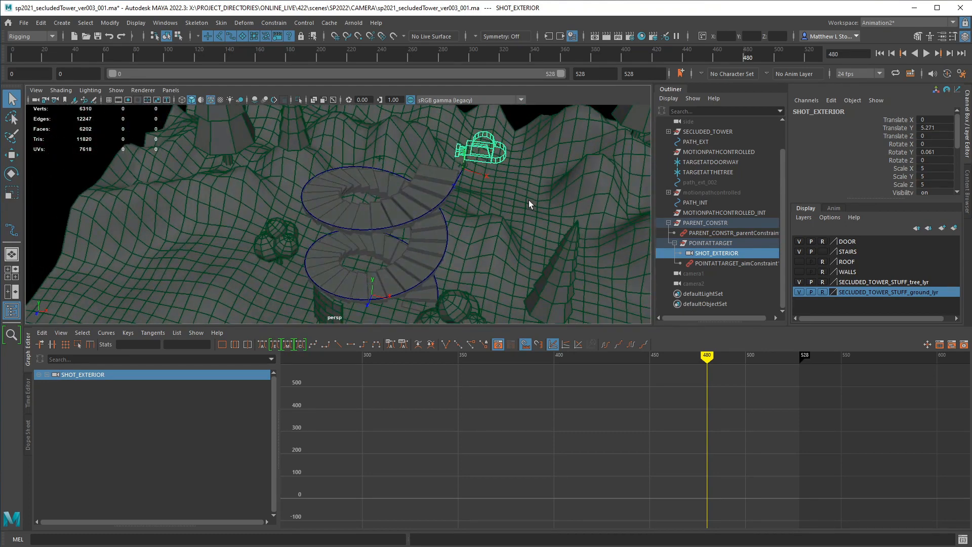
Show the WALLS layer and switch to the side-by-side layout with the SHOT_EXTERIOR and persp views
click(799, 271)
alt+drag(547, 208, 501, 232)
click(168, 90)
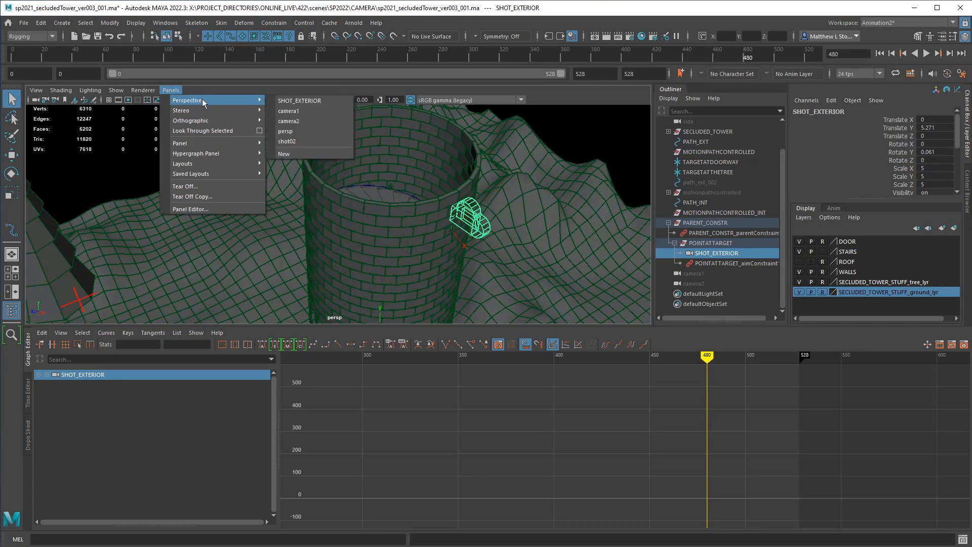
click(168, 91)
key(space)
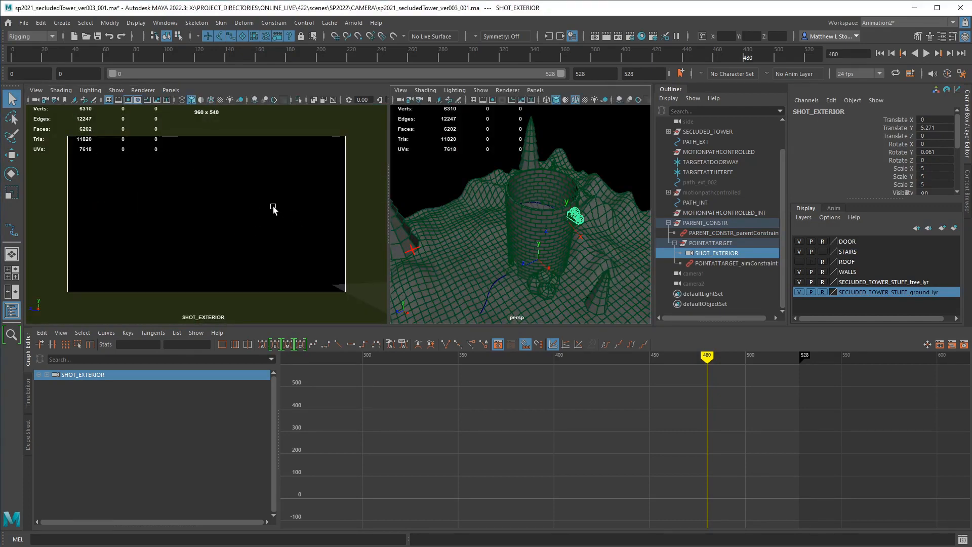
Inspect where the SHOT_EXTERIOR camera sits relative to the tower wall in the persp view
alt+drag(480, 223, 523, 207)
alt+middle_drag(523, 206, 523, 212)
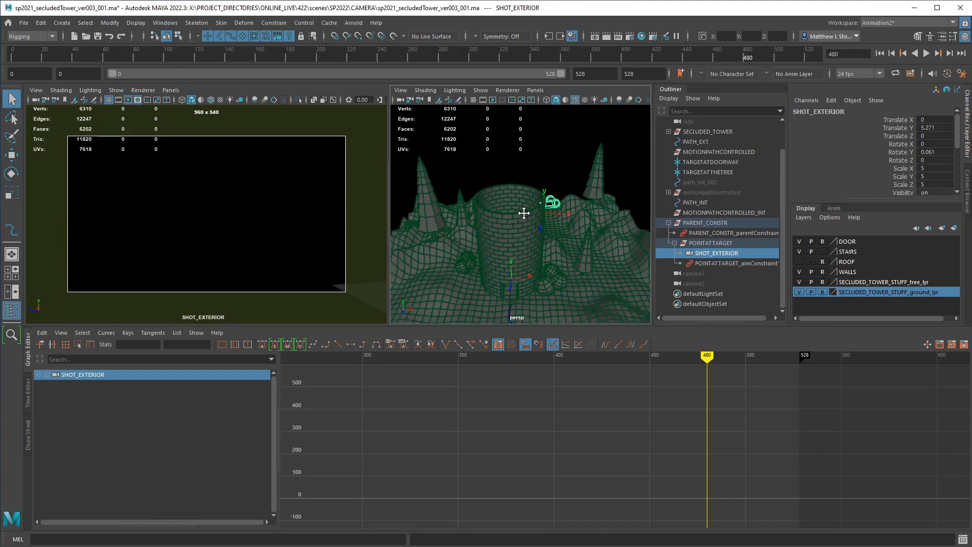
alt+right_drag(523, 213, 597, 246)
alt+drag(597, 245, 590, 248)
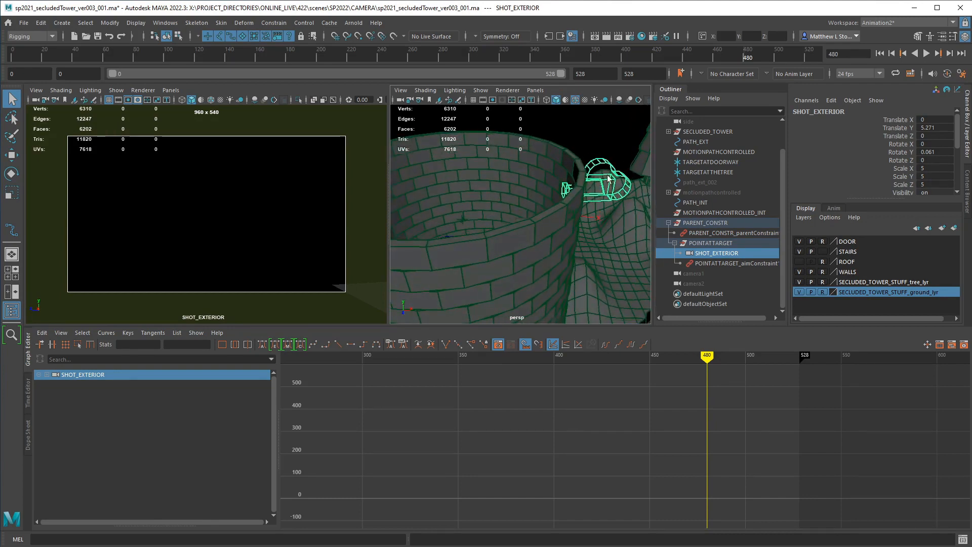
alt+drag(596, 196, 611, 209)
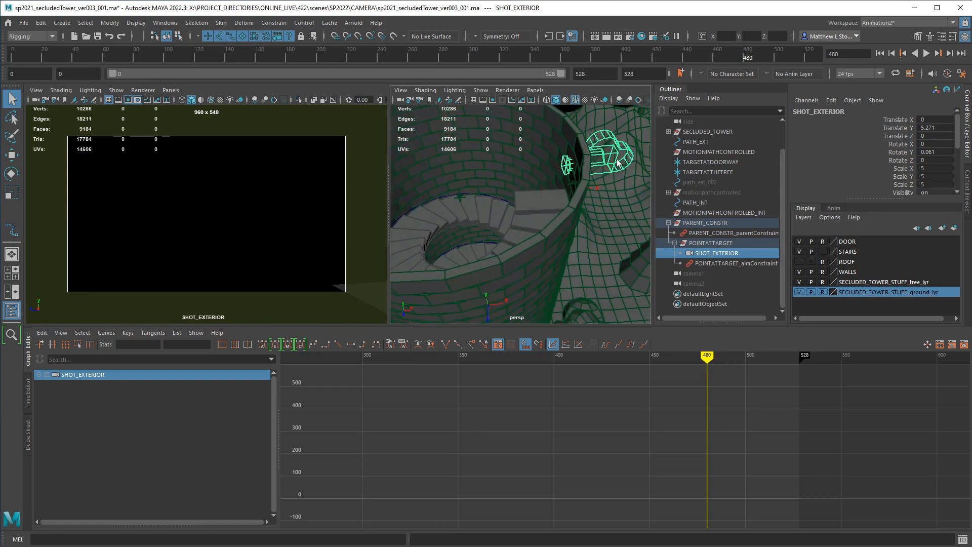
Review the animation curves of PARENT_CONSTR and POINTATTARGET, and reselect the SHOT_EXTERIOR camera
click(725, 243)
click(716, 223)
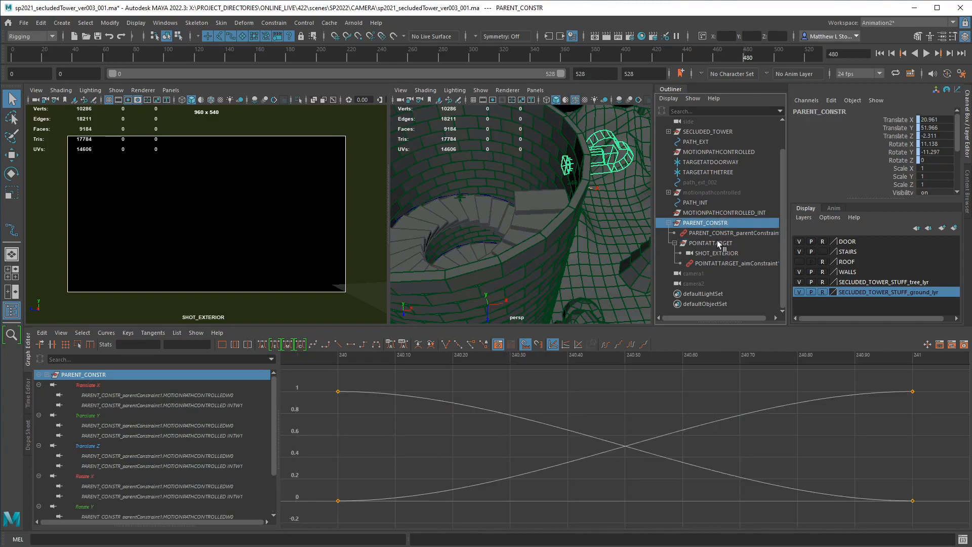
click(717, 241)
click(707, 224)
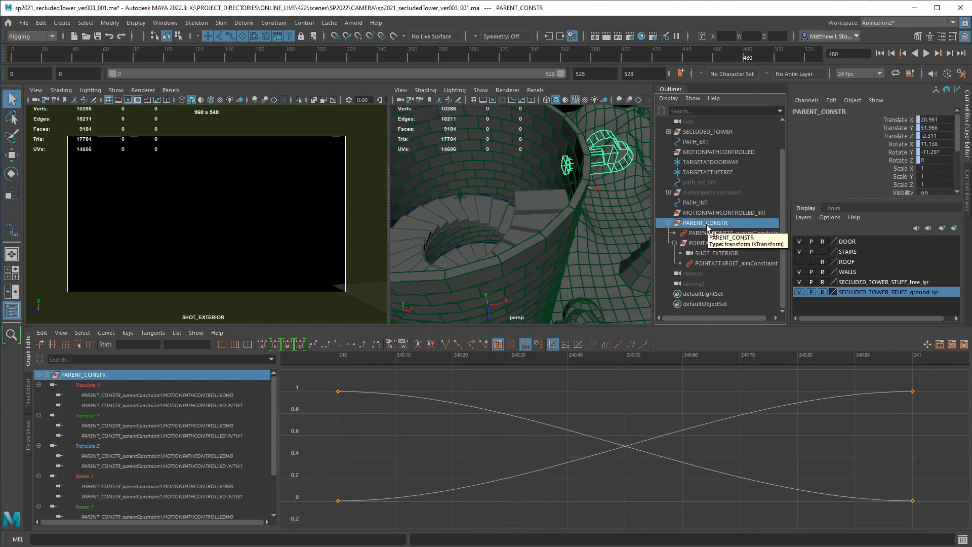
click(710, 244)
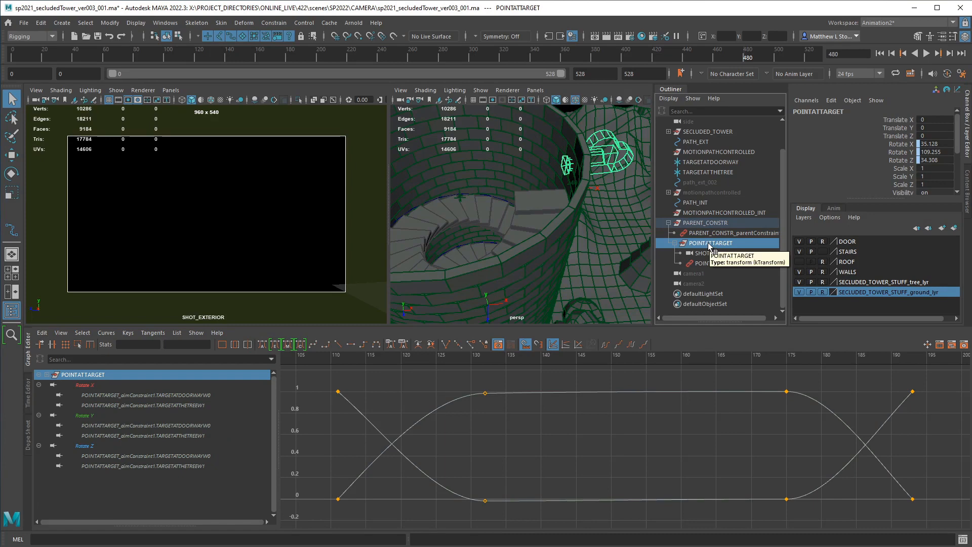
click(709, 253)
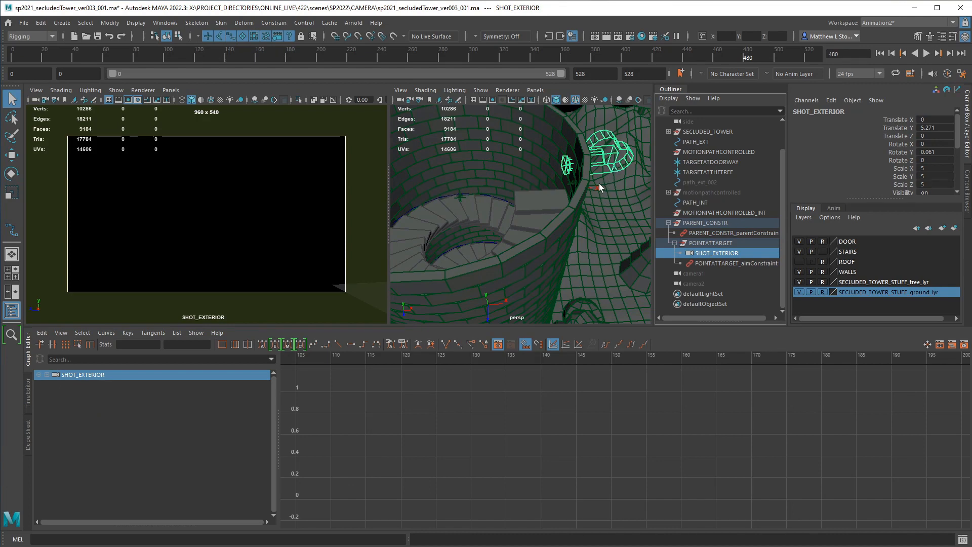
Compare the SHOT_EXTERIOR camera's view at frames 240 and 241
click(837, 57)
text(240)
key(Return)
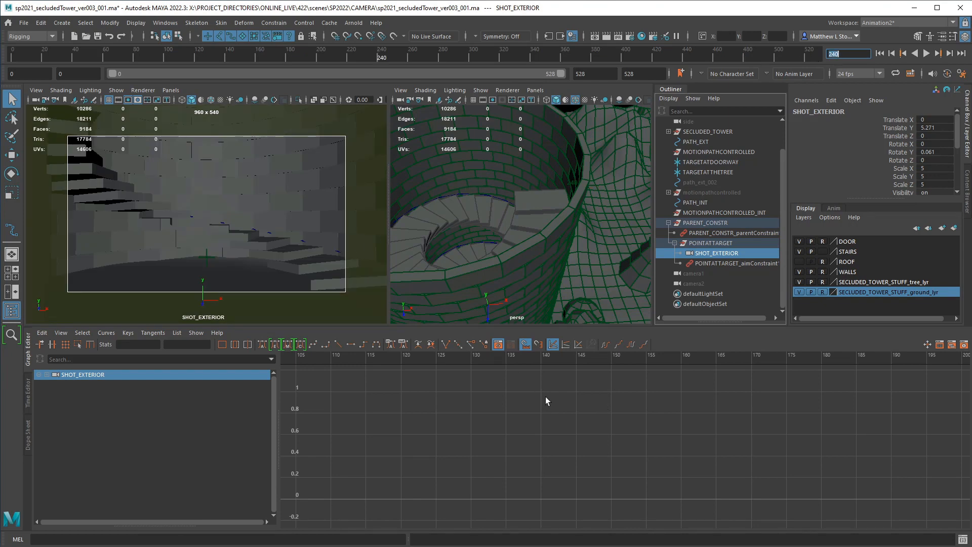
text(241)
key(Return)
alt+drag(534, 248, 594, 241)
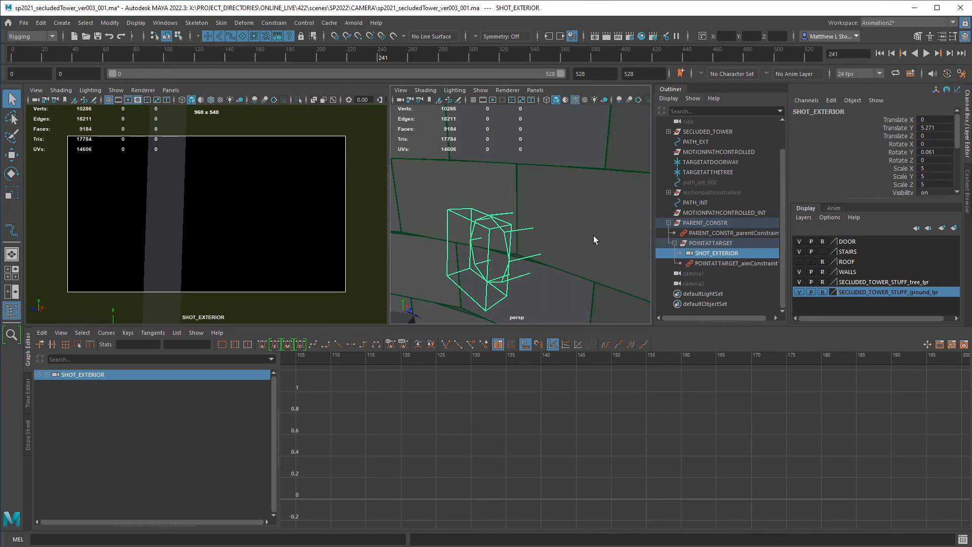
Frame the SHOT_EXTERIOR camera with the Move tool, try moving it along its local Z axis, and undo the move
key(w)
key(f)
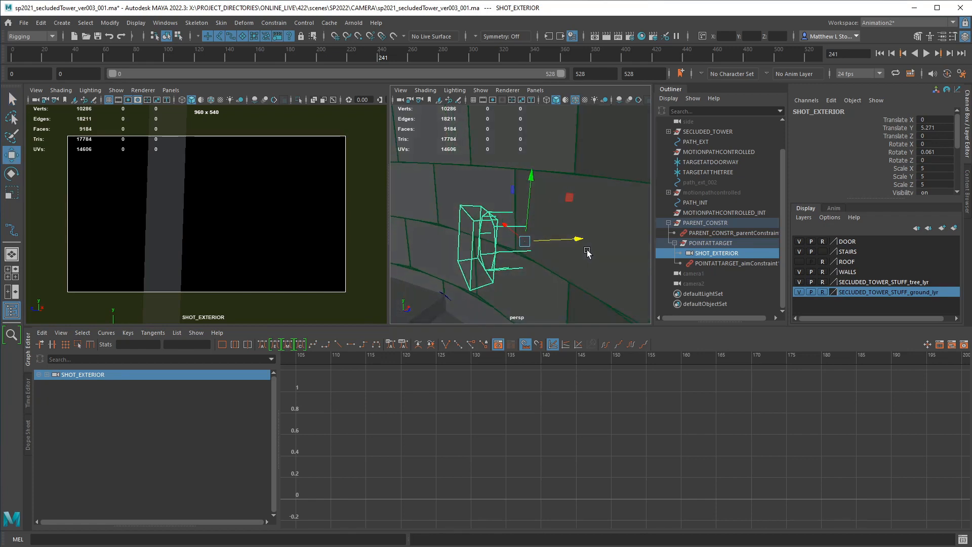
scroll(548, 249, down, 5)
alt+middle_drag(551, 257, 566, 212)
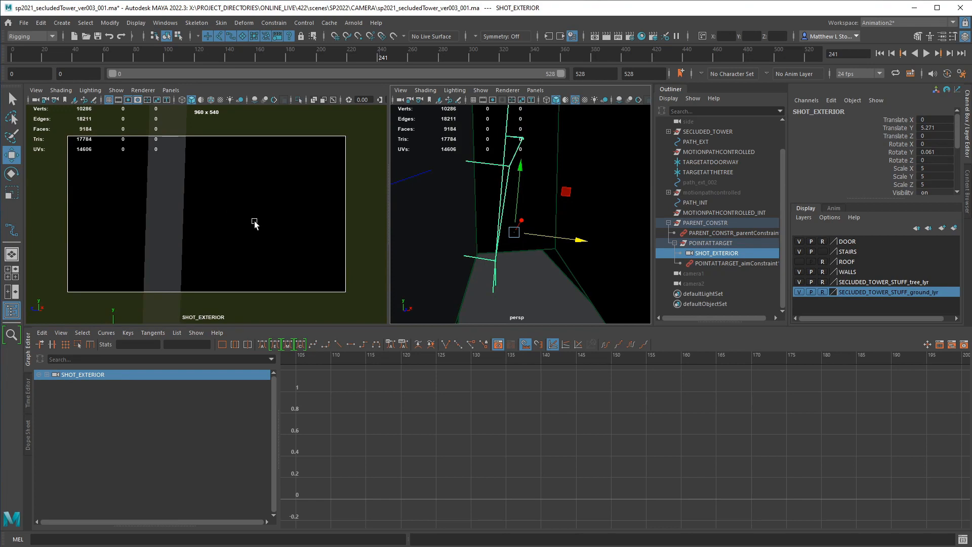
mouse_move(564, 237)
alt+right_down()
mouse_move(534, 231)
mouse_move(582, 235)
alt+right_up()
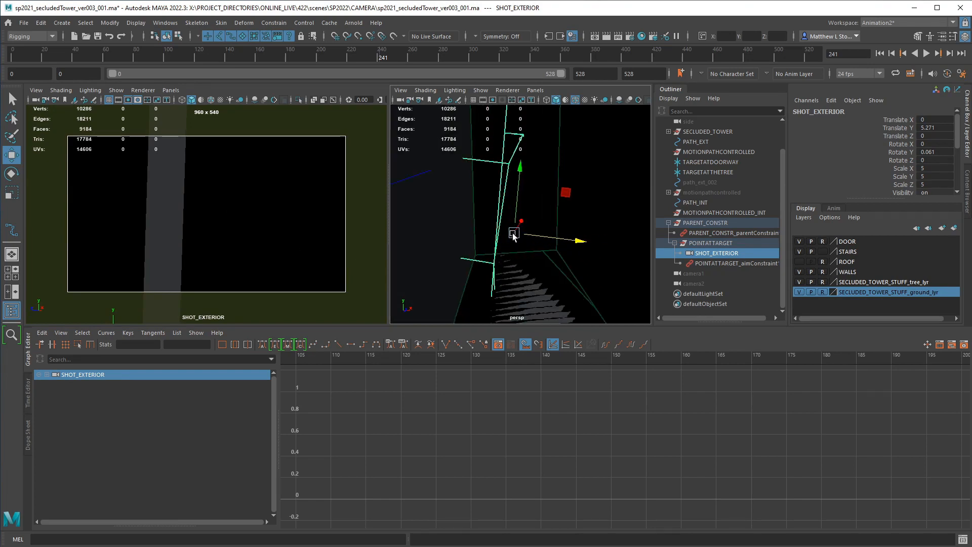
alt+right_drag(492, 235, 623, 224)
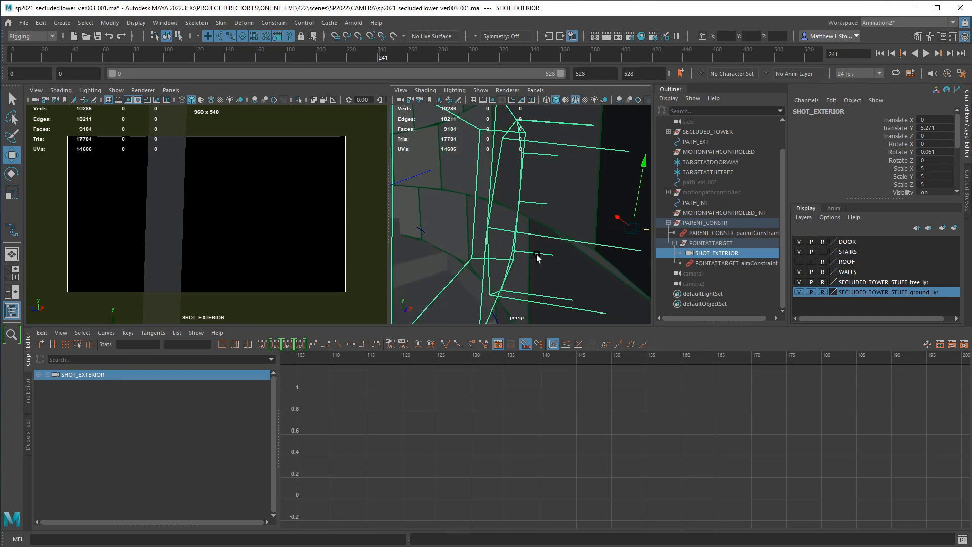
alt+right_drag(562, 237, 490, 238)
alt+drag(491, 238, 595, 237)
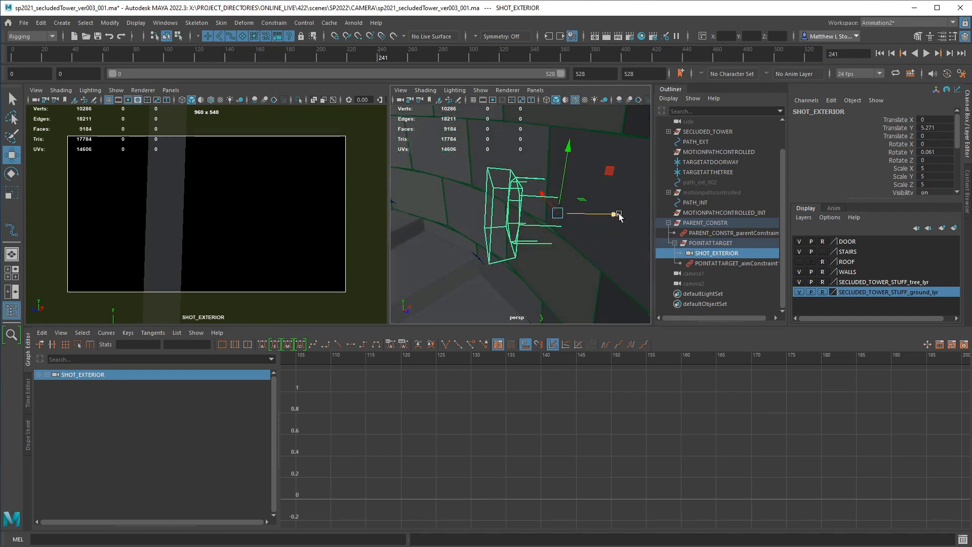
drag(618, 217, 568, 219)
key(ctrl+z)
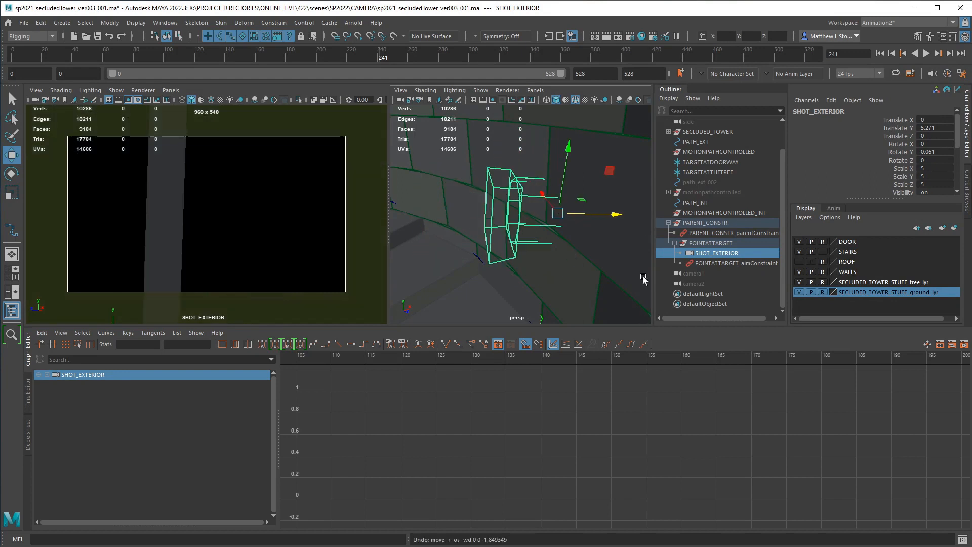
Go to frame 240, key Translate X, Y and Z on SHOT_EXTERIOR, and frame the keys in the Graph Editor
drag(843, 54, 810, 54)
text(240)
key(Return)
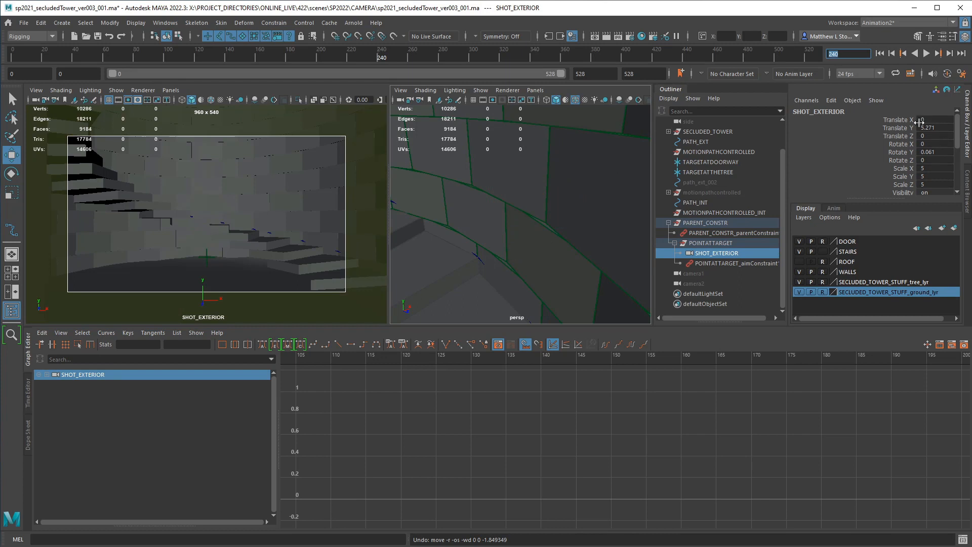
drag(911, 121, 911, 135)
right_click(903, 128)
click(919, 148)
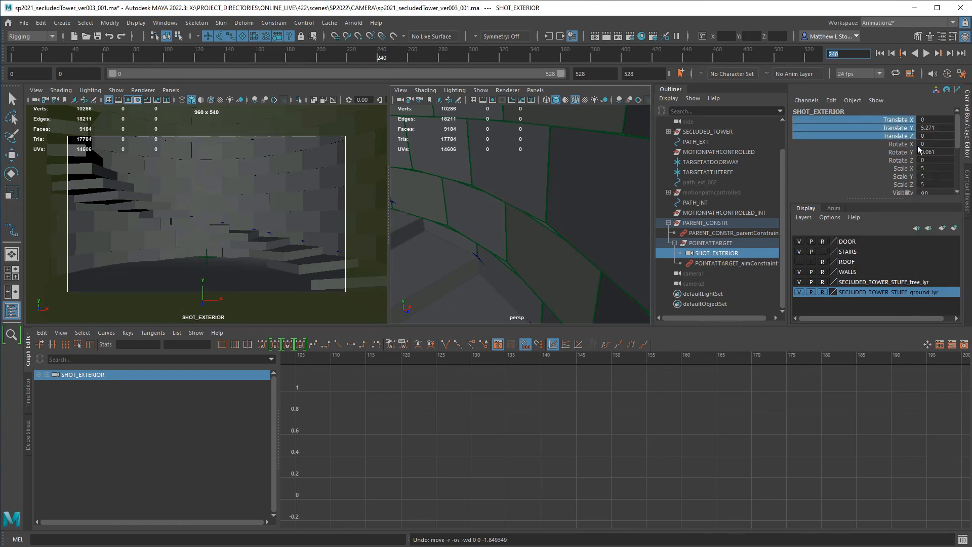
text(a)
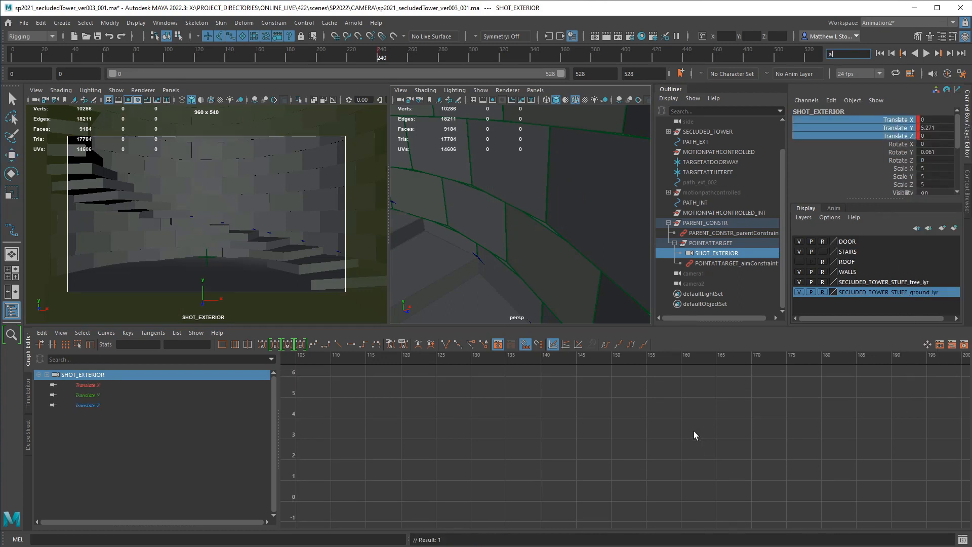
click(695, 432)
key(a)
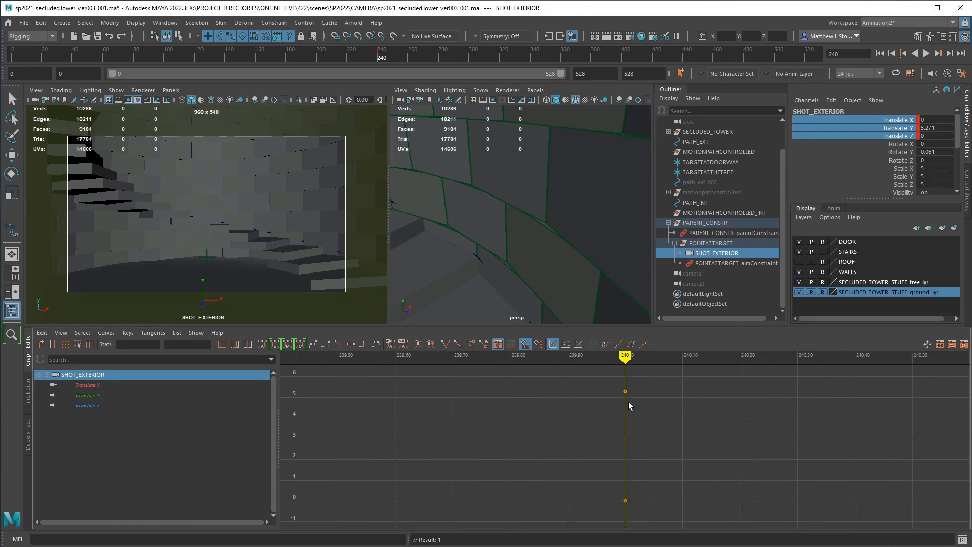
Go to frame 241 and move the SHOT_EXTERIOR camera into the tower interior to Translate Z -3.253
scroll(630, 405, up, 8)
scroll(689, 416, down, 10)
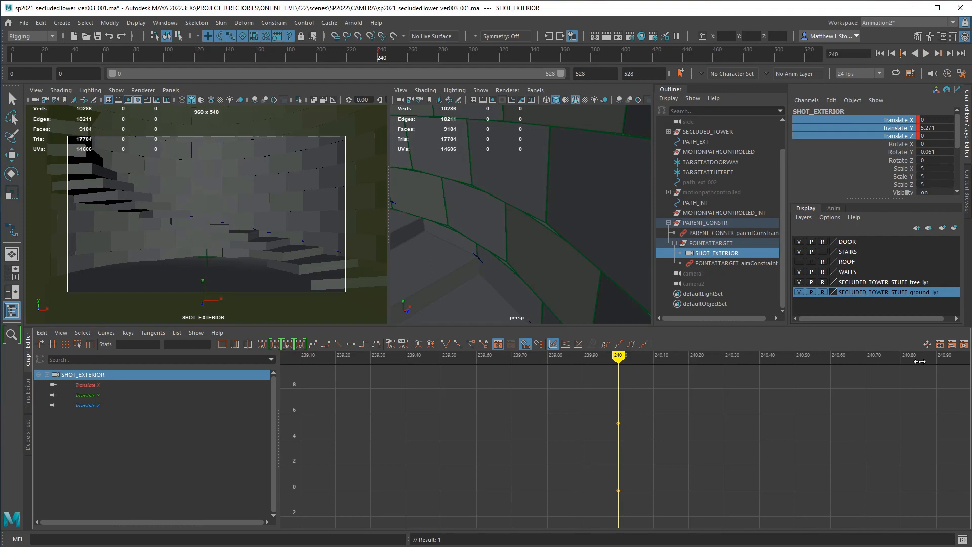
key(f)
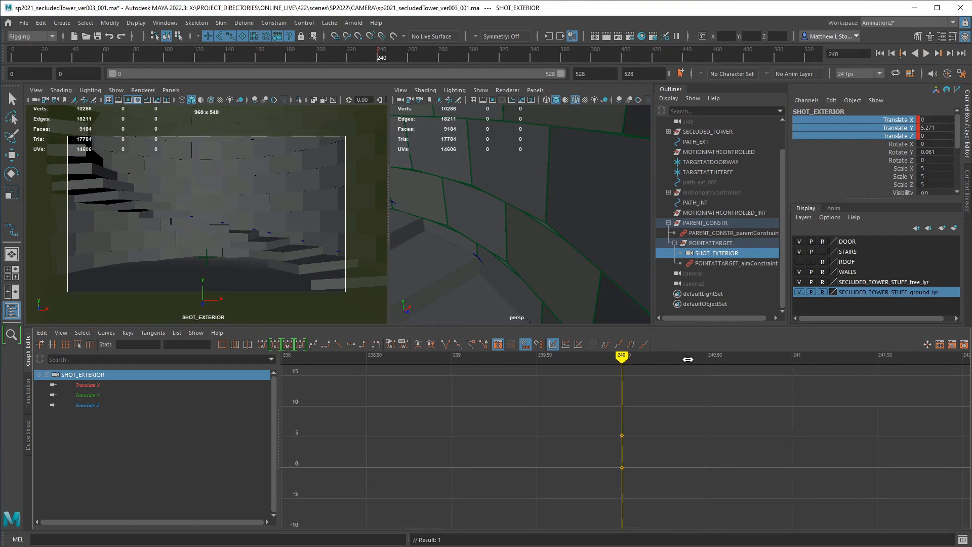
click(783, 357)
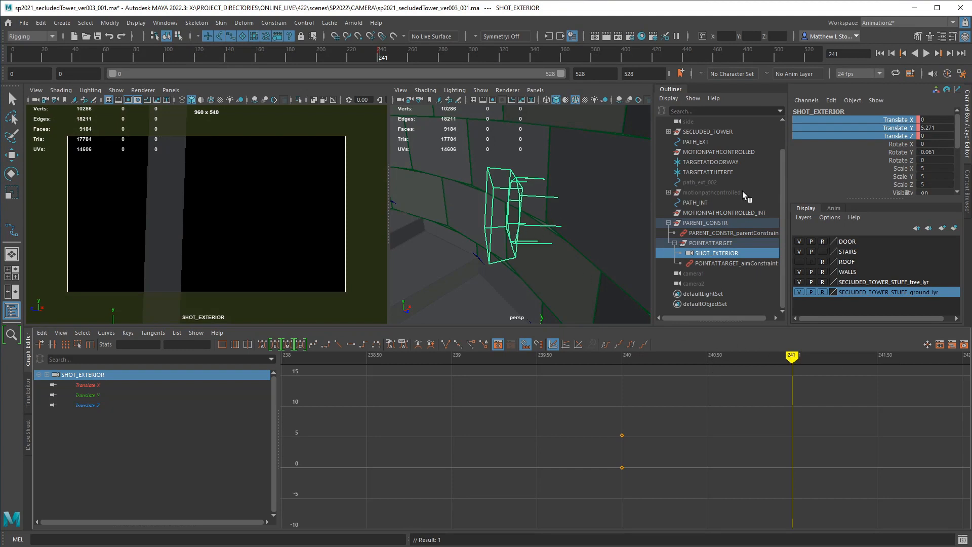
click(890, 137)
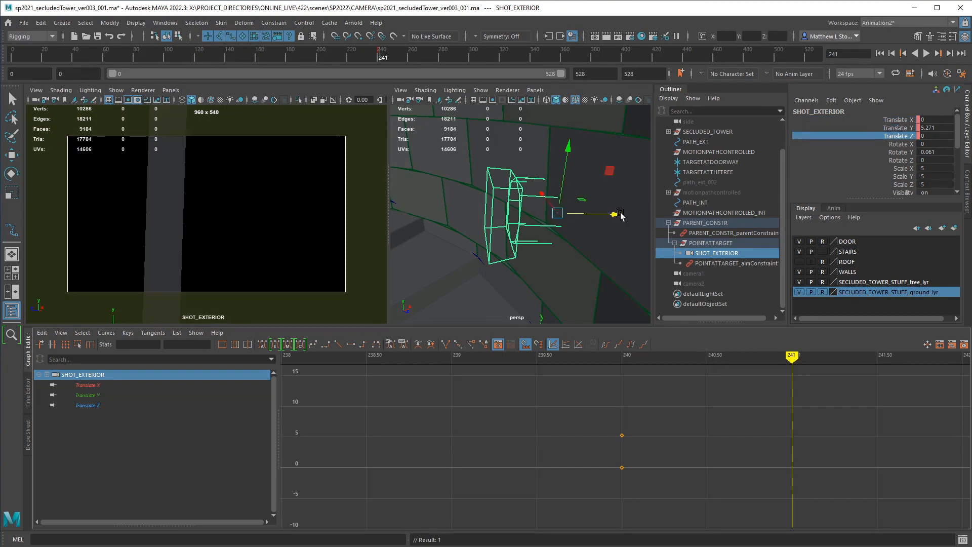
drag(621, 216, 514, 214)
Key SHOT_EXTERIOR's Translate X, Y and Z at frame 241
drag(902, 121, 904, 143)
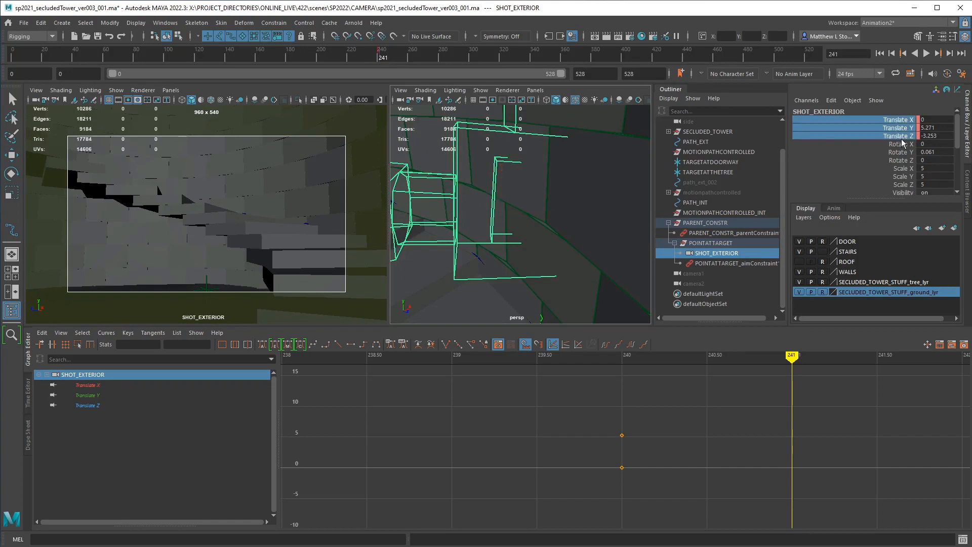
right_click(904, 144)
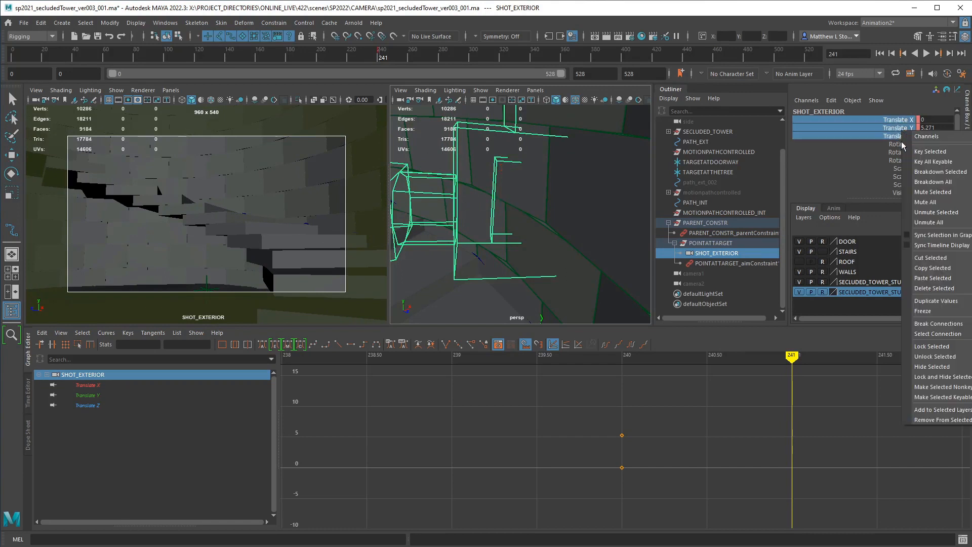
click(927, 151)
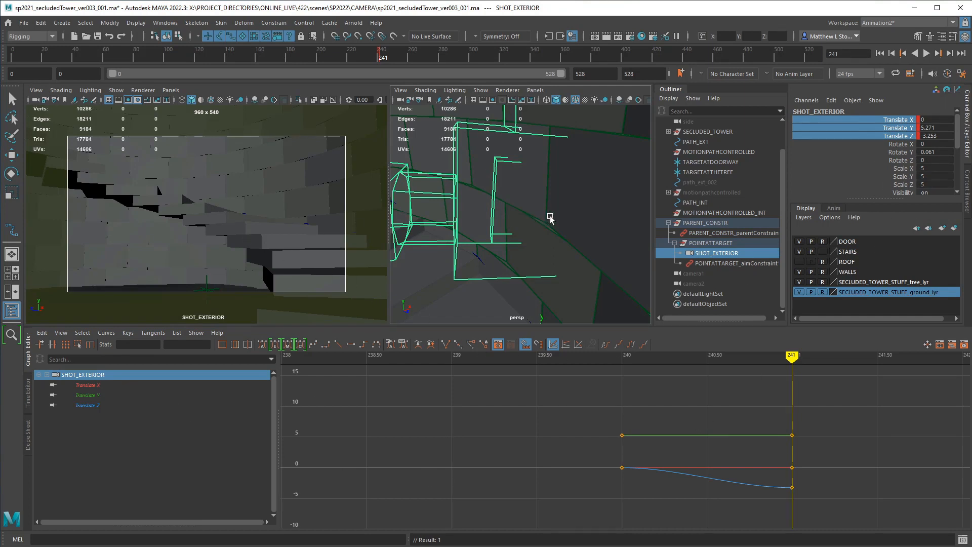
Play the animation through the SHOT_EXTERIOR camera and stop at frame 469 to review the interior climb
alt+drag(550, 219, 495, 240)
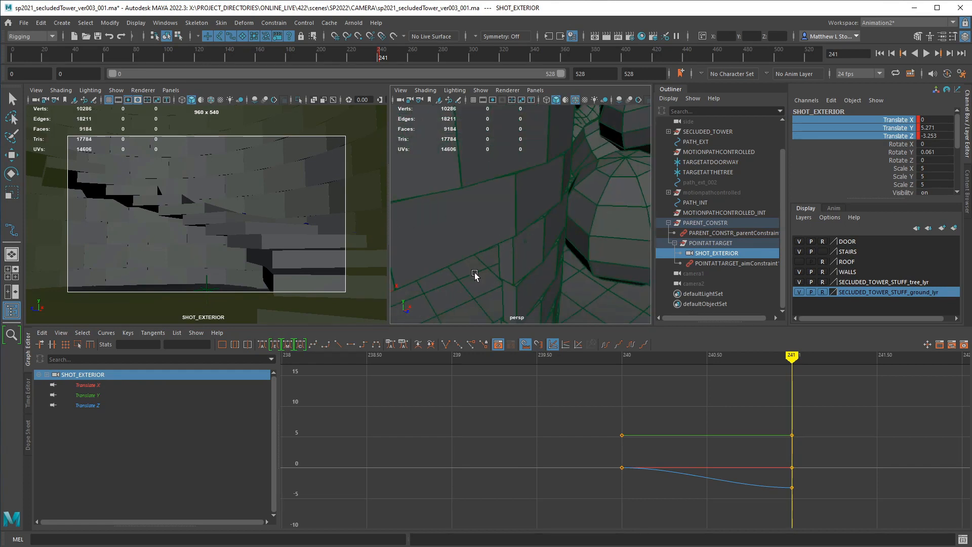
click(284, 118)
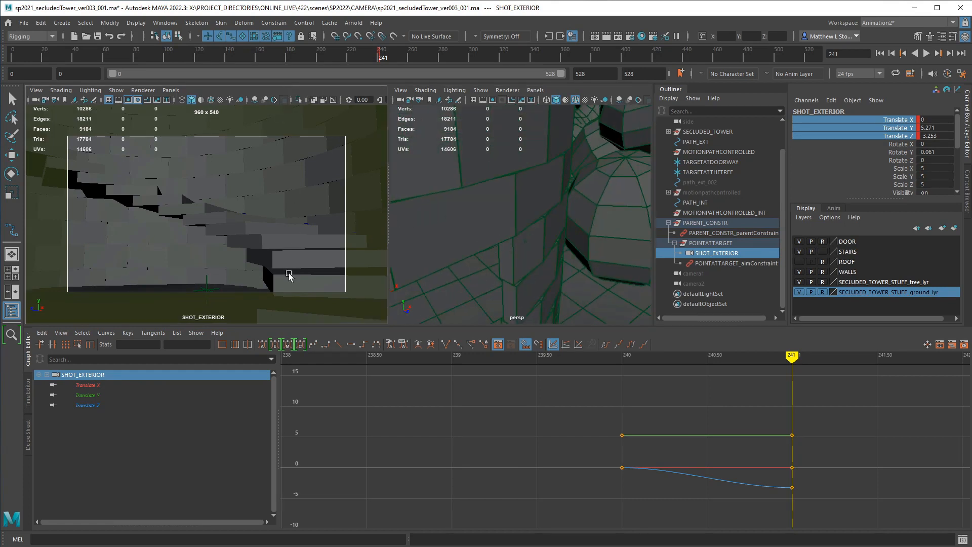
key(alt+v)
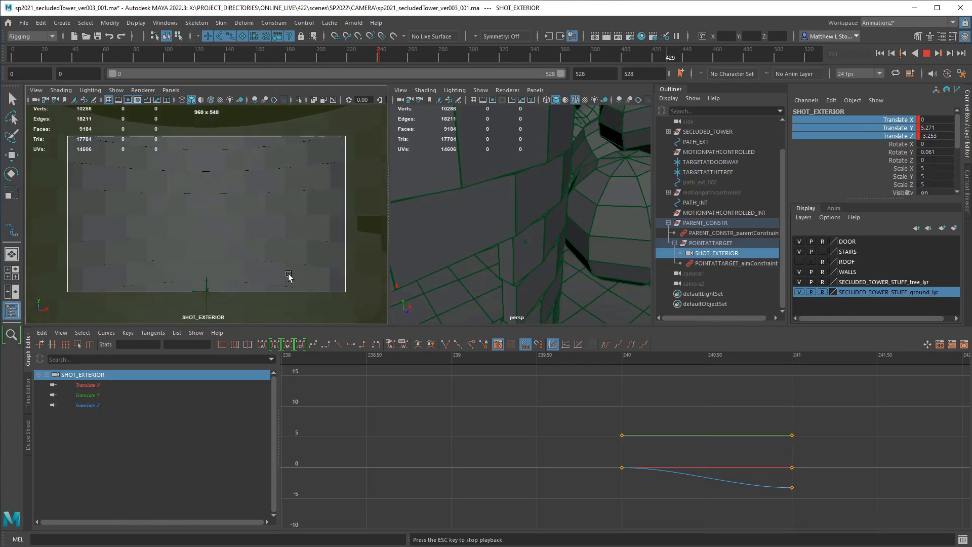
key(Escape)
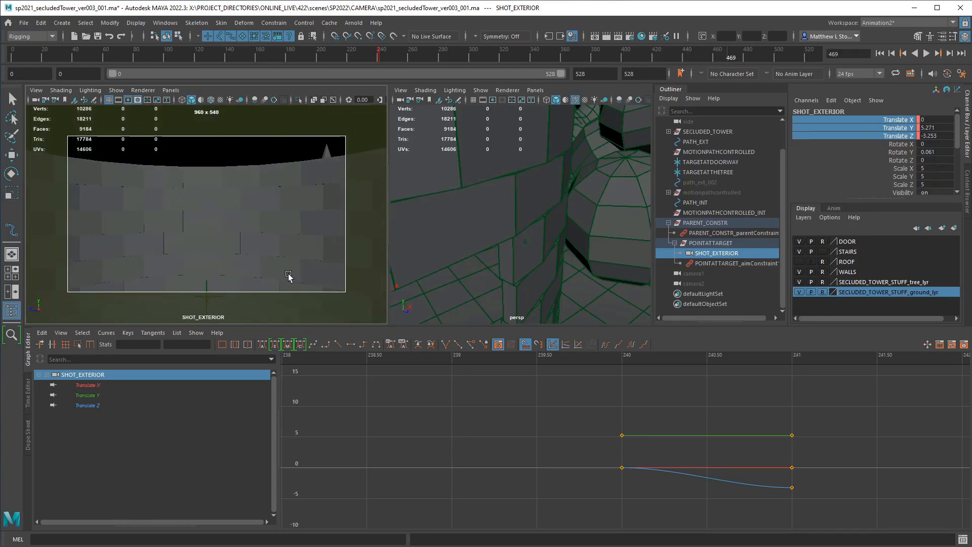
Move TARGETATDOORWAY's last Translate X, Y and Z keys from frame 480 to frame 460
alt+right_drag(760, 415, 323, 425)
alt+right_drag(709, 410, 555, 419)
alt+middle_drag(554, 419, 680, 408)
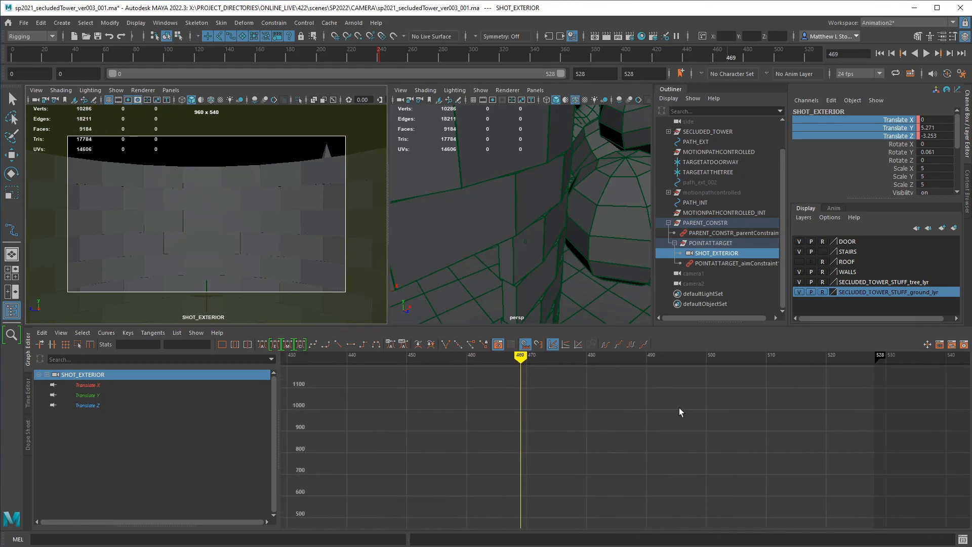
mouse_move(521, 357)
mouse_down()
mouse_move(387, 362)
mouse_move(649, 372)
mouse_move(466, 372)
mouse_up()
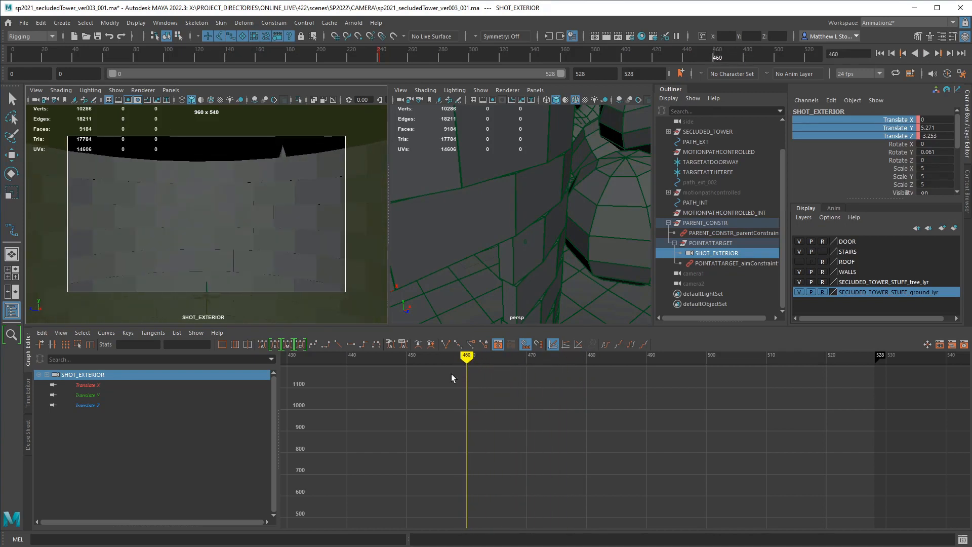
click(214, 287)
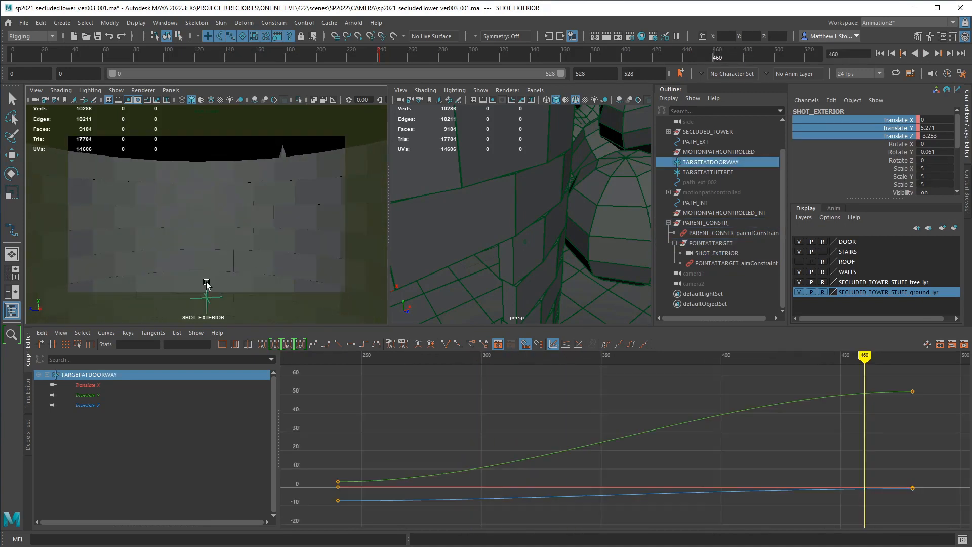
alt+middle_drag(777, 369, 531, 371)
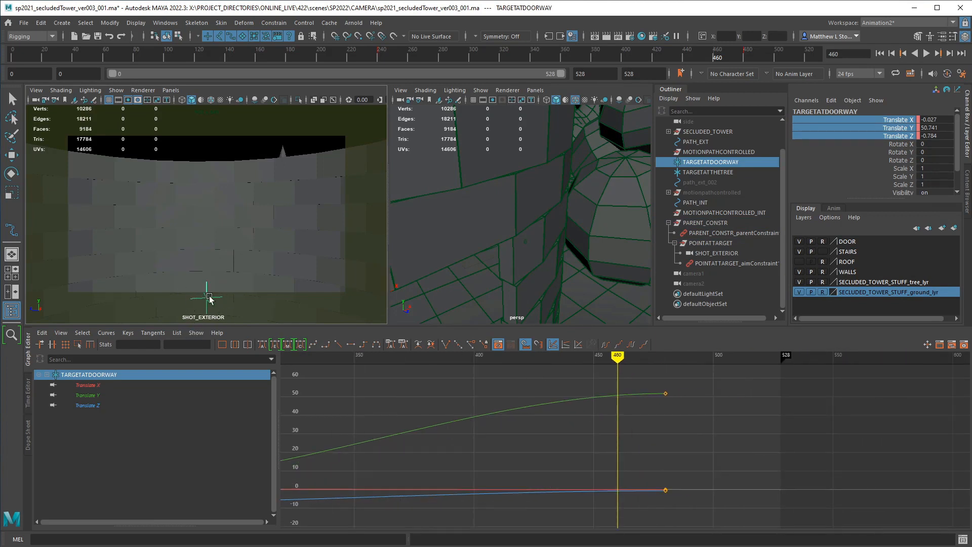
drag(639, 380, 673, 499)
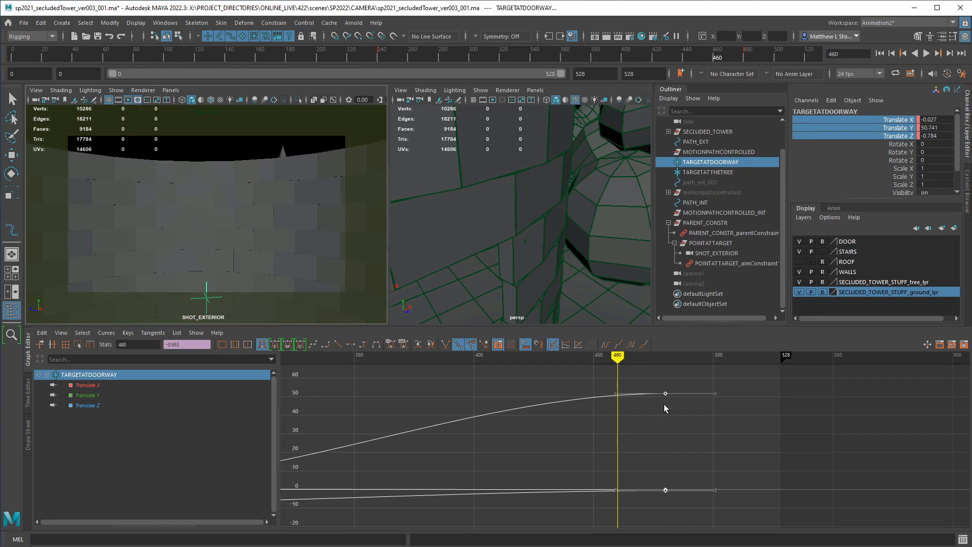
shift+middle_drag(668, 396, 618, 397)
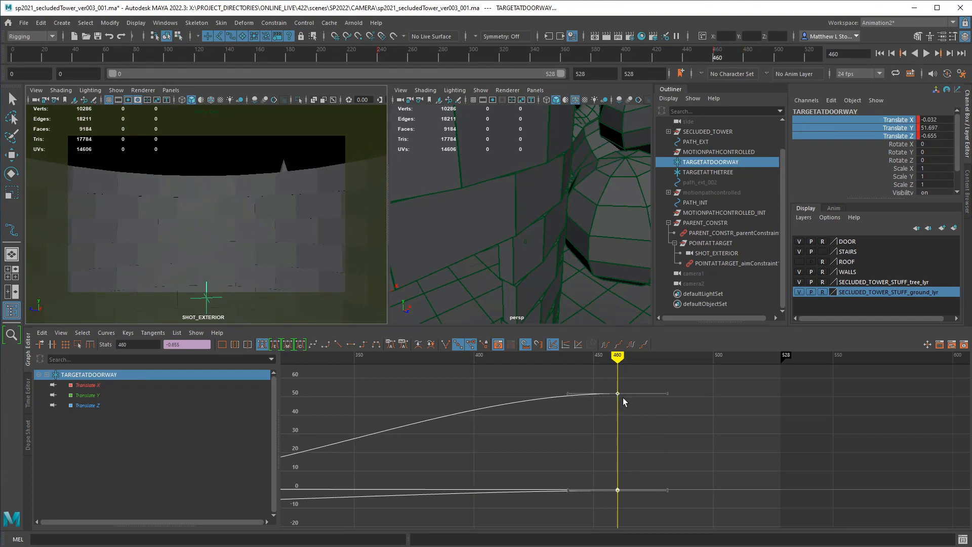
Play the shot onward, go to frame 502 and key all of TARGETATDOORWAY's channels
key(alt+v)
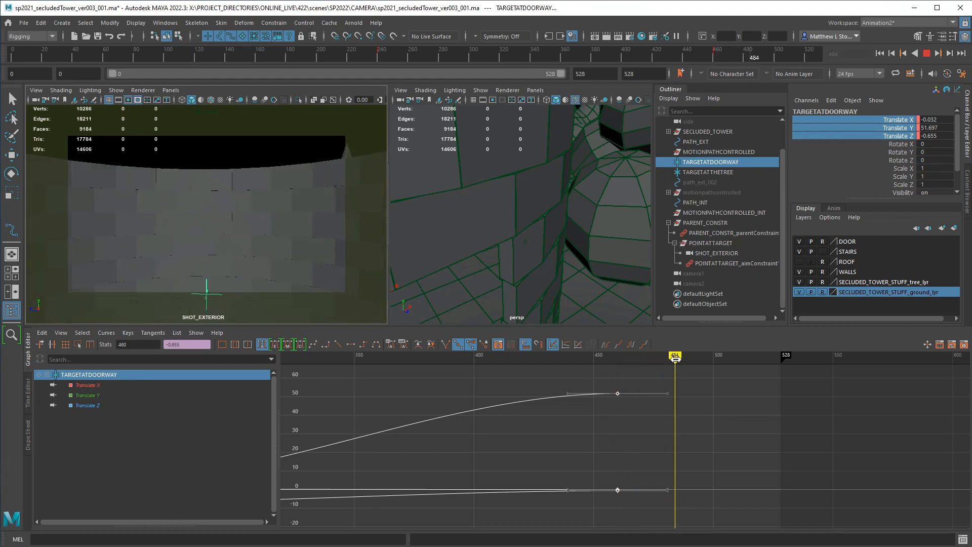
mouse_move(675, 358)
mouse_down()
mouse_move(775, 359)
mouse_move(618, 358)
mouse_move(719, 375)
mouse_up()
key(s)
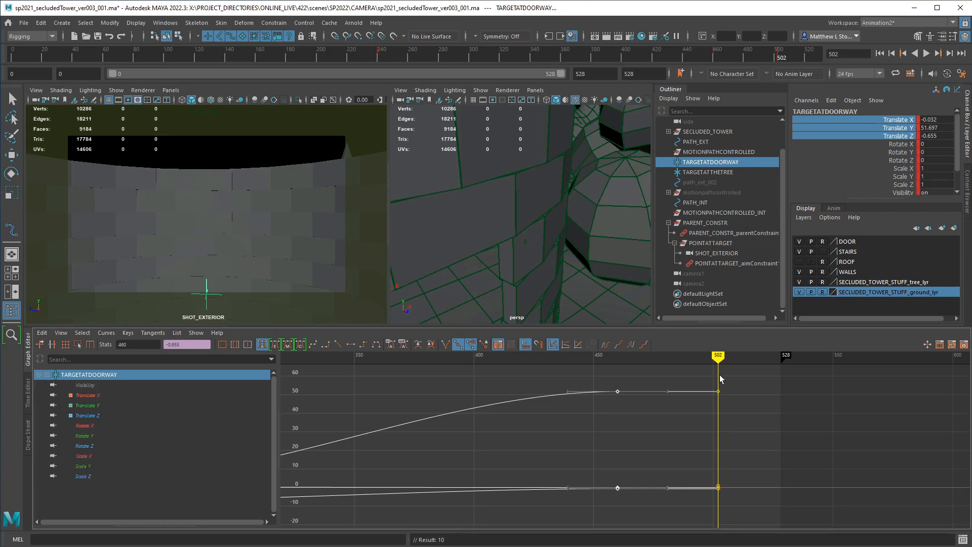
Lower TARGETATDOORWAY toward the tower floor inside the spiral stairs, to Translate X 0.35, Y 5.253 and Z -1.231
click(910, 128)
key(f)
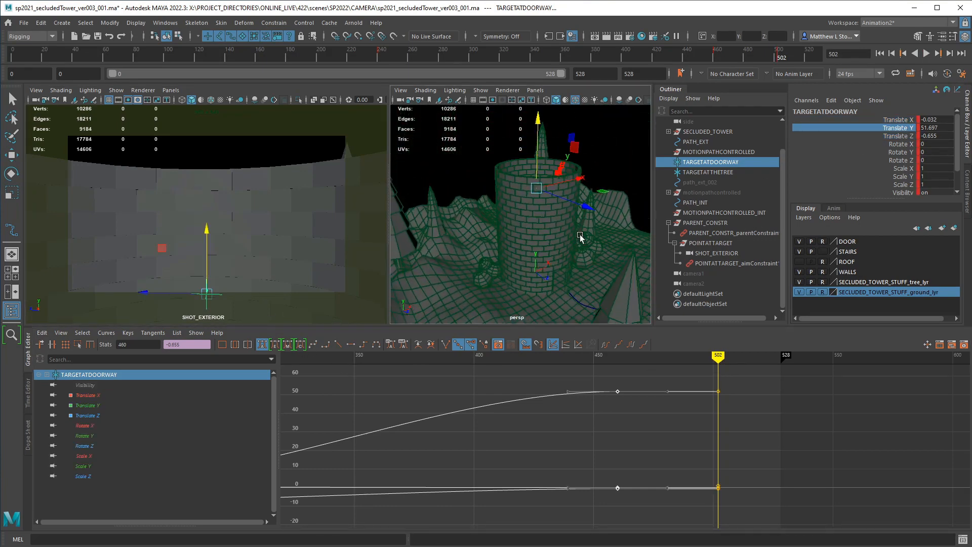
drag(530, 129, 540, 258)
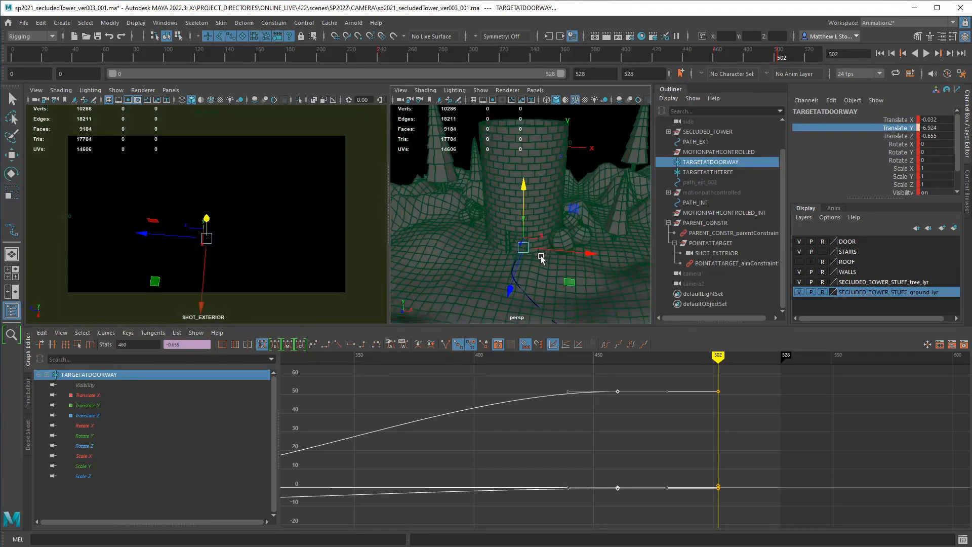
alt+right_drag(540, 258, 569, 269)
alt+drag(569, 269, 552, 103)
alt+drag(594, 179, 499, 310)
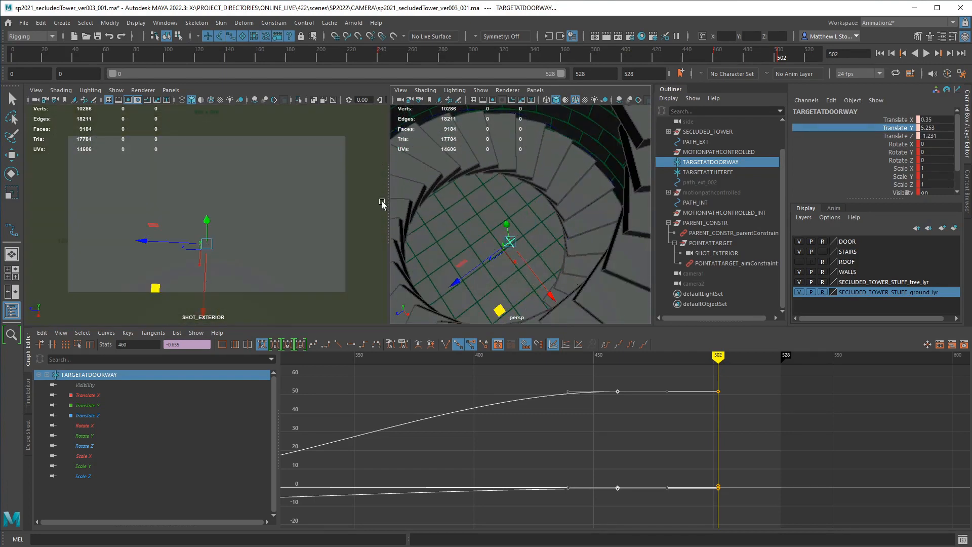
mouse_move(538, 208)
alt+mouse_down()
mouse_move(506, 208)
mouse_move(551, 216)
alt+mouse_up()
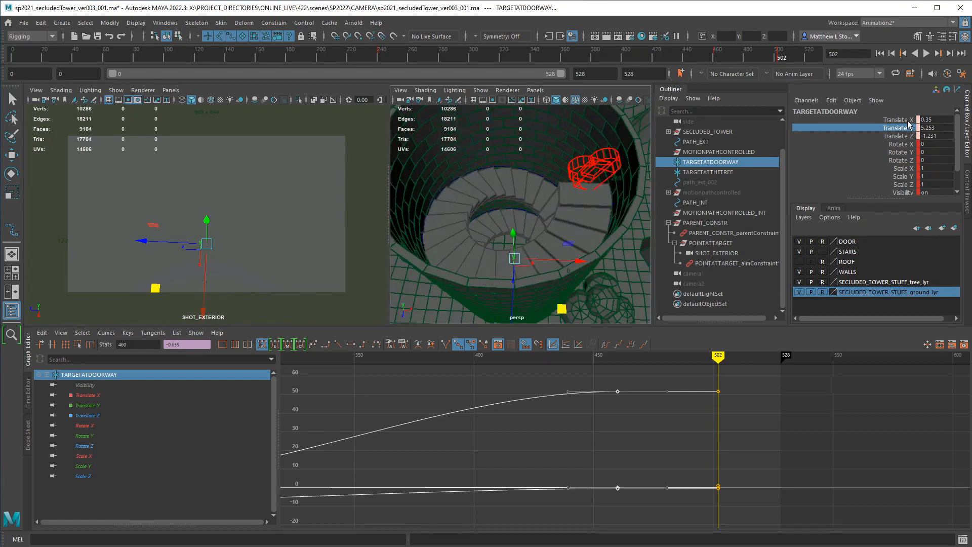
Key TARGETATDOORWAY's lowered position at frame 502 and remove the animation from its Rotate, Scale and Visibility channels
drag(909, 124, 907, 193)
key(s)
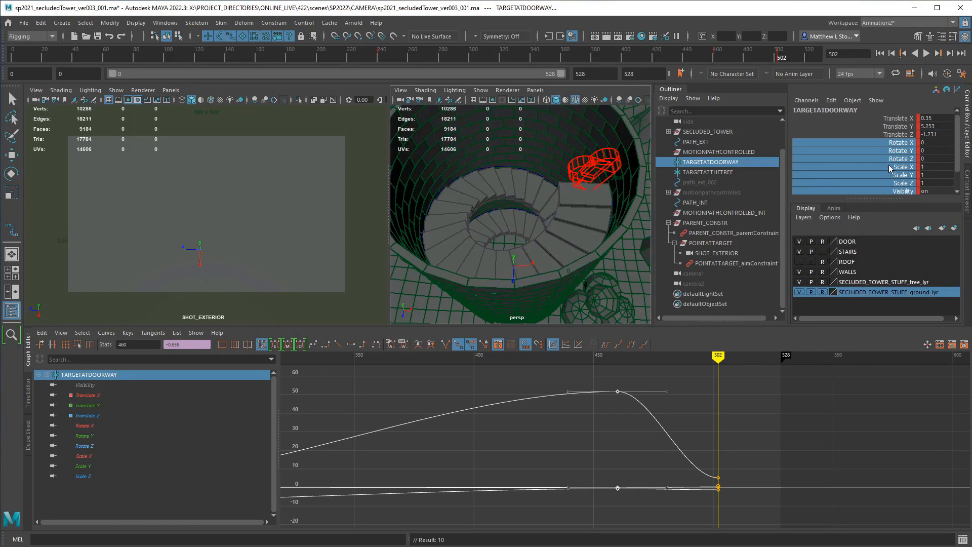
right_click(911, 149)
click(935, 339)
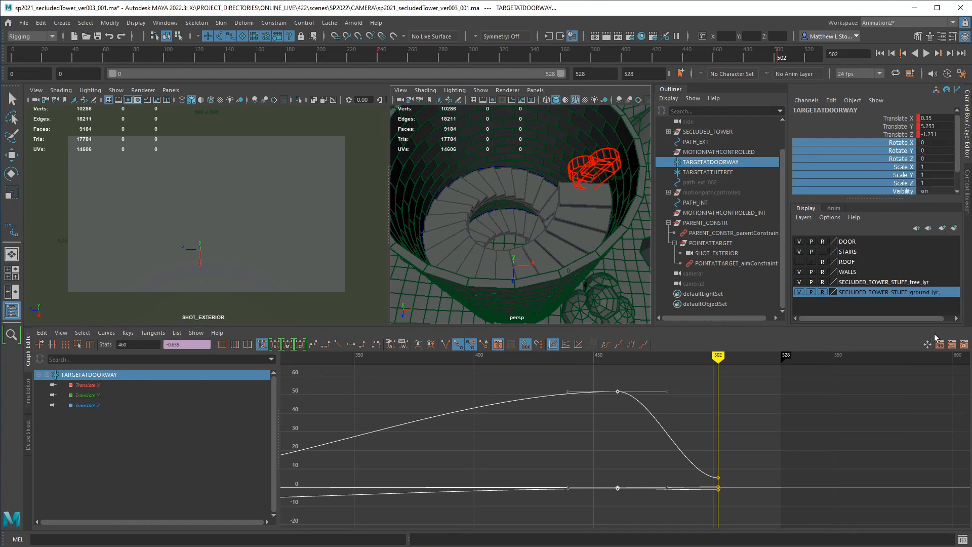
drag(108, 388, 108, 408)
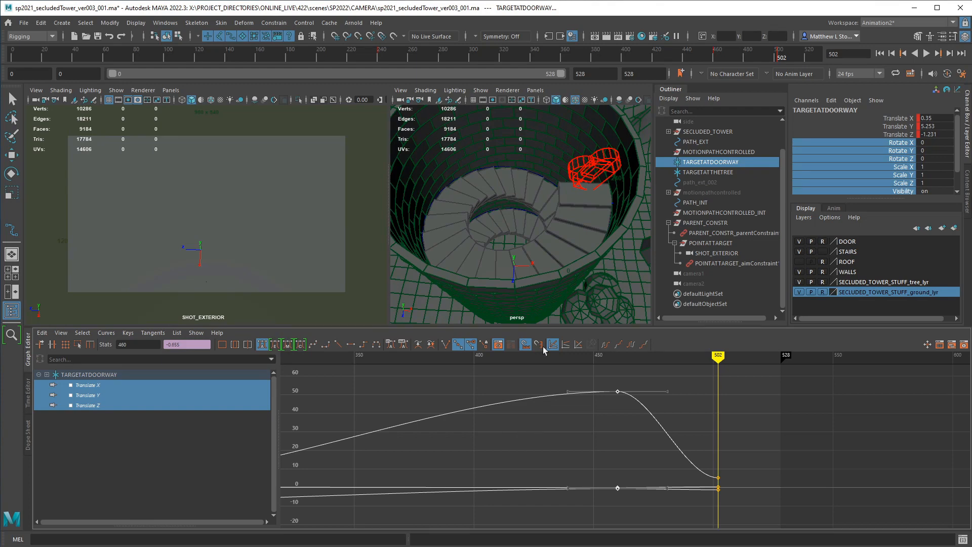
mouse_move(545, 229)
alt+mouse_down()
mouse_move(511, 229)
mouse_move(547, 224)
alt+mouse_up()
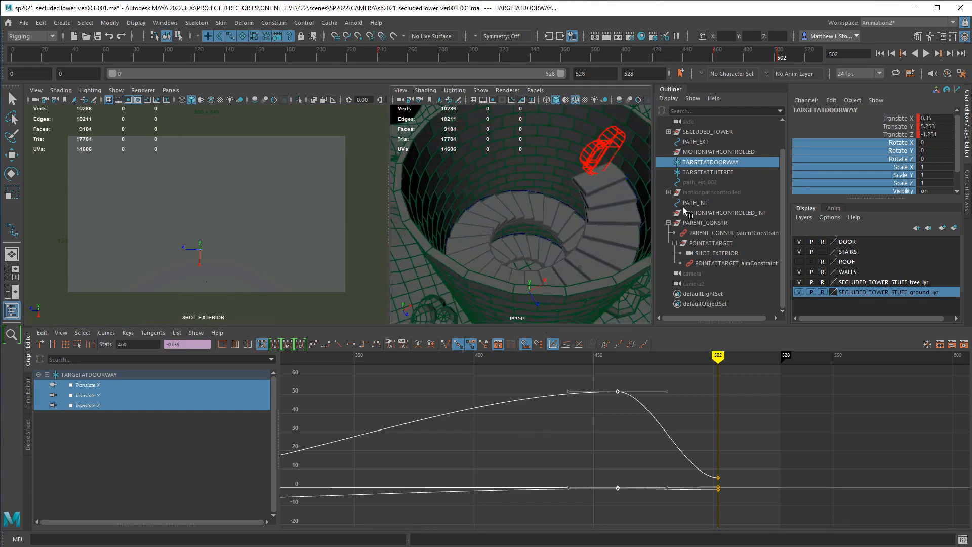
click(898, 143)
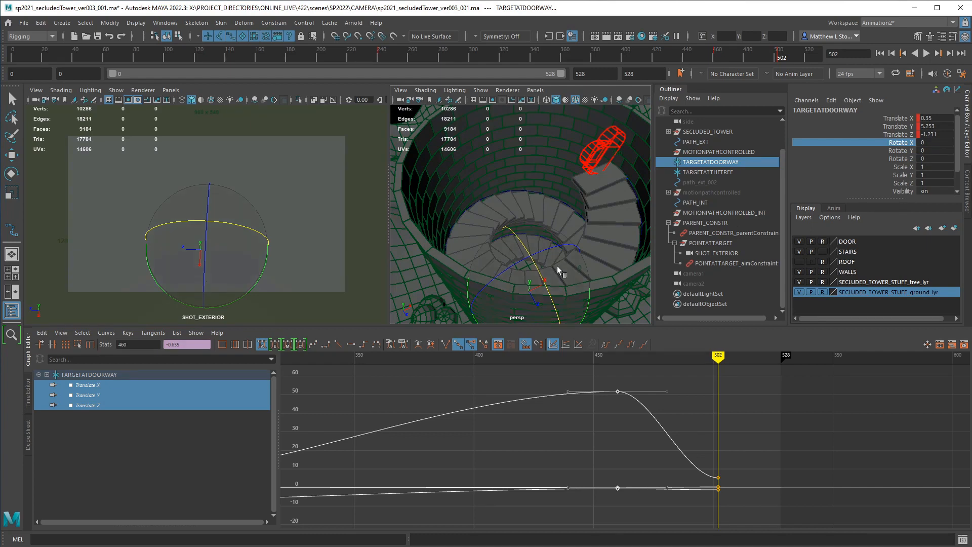
Select the SHOT_EXTERIOR camera at the top of the stairs and bring frame 502 into view in the Graph Editor
alt+drag(557, 266, 539, 209)
key(q)
alt+right_drag(539, 209, 574, 223)
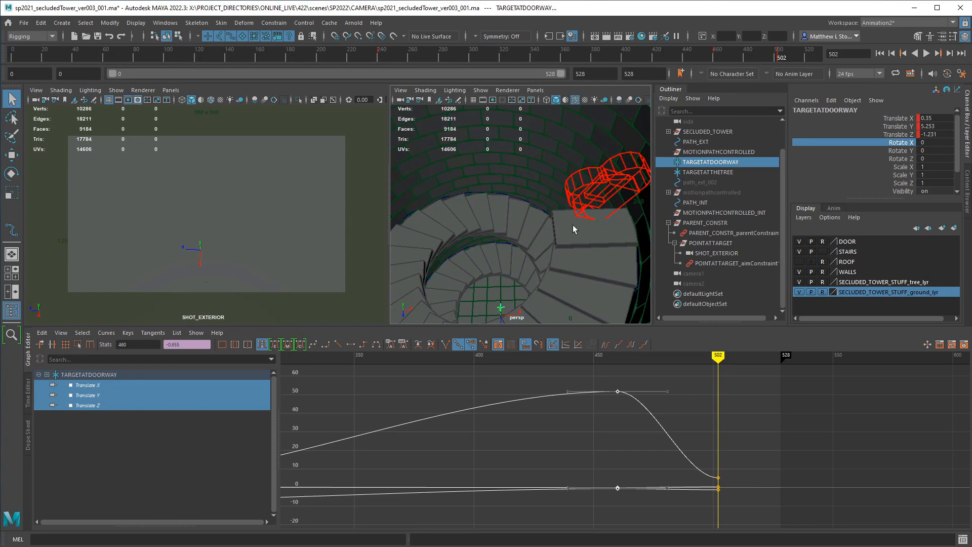
click(612, 188)
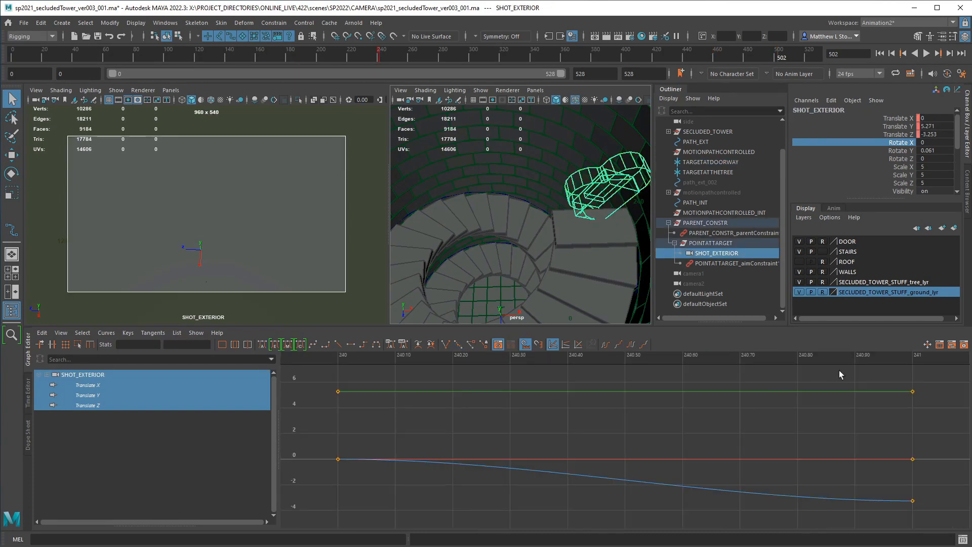
alt+middle_drag(893, 426, 561, 430)
alt+middle_drag(697, 427, 615, 430)
alt+right_drag(735, 428, 447, 420)
alt+middle_drag(703, 415, 653, 415)
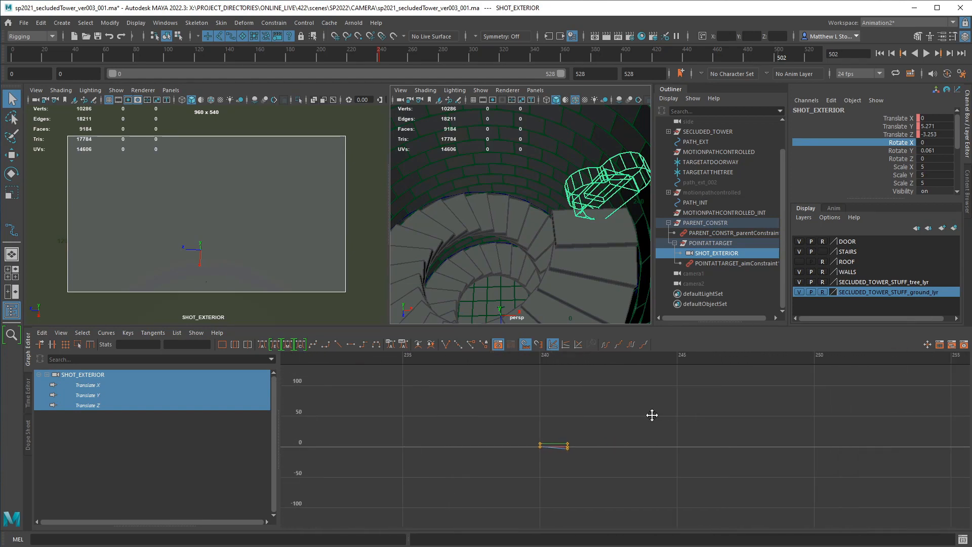
alt+right_drag(735, 415, 583, 414)
alt+middle_drag(704, 412, 638, 413)
Go to frame 500 and key Translate X, Y and Z on the SHOT_EXTERIOR camera
drag(909, 118, 910, 135)
right_click(908, 130)
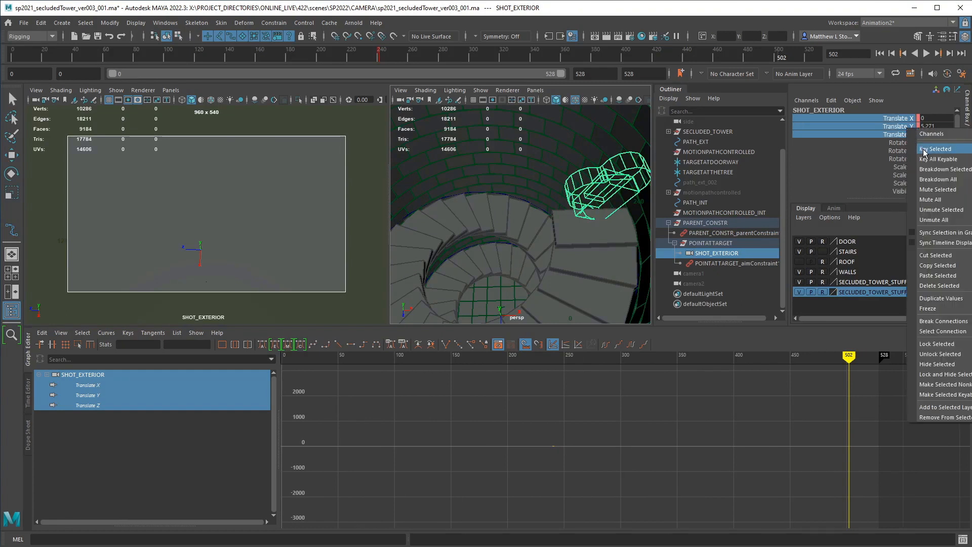
click(770, 383)
alt+middle_drag(776, 389, 601, 390)
alt+right_drag(601, 390, 634, 400)
alt+middle_drag(634, 400, 613, 435)
drag(740, 358, 733, 358)
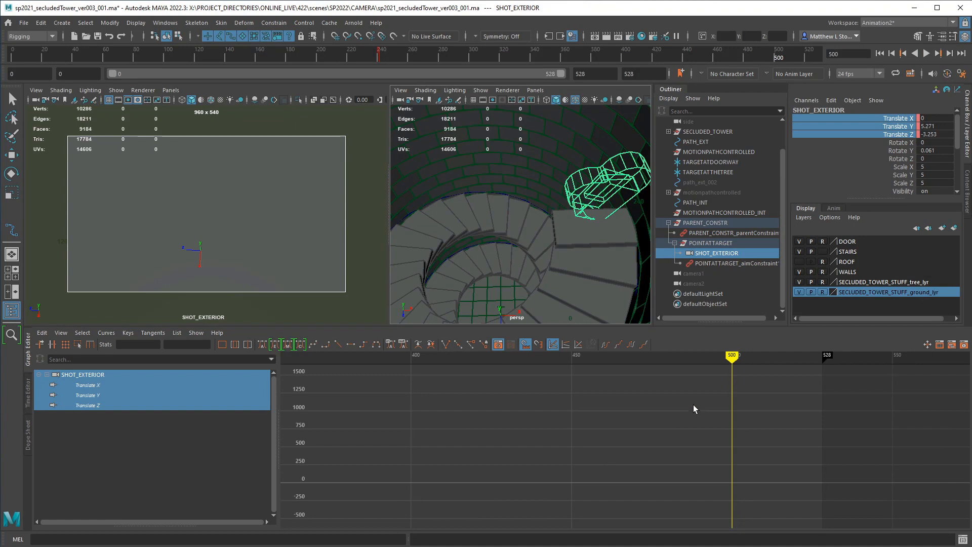
right_click(902, 121)
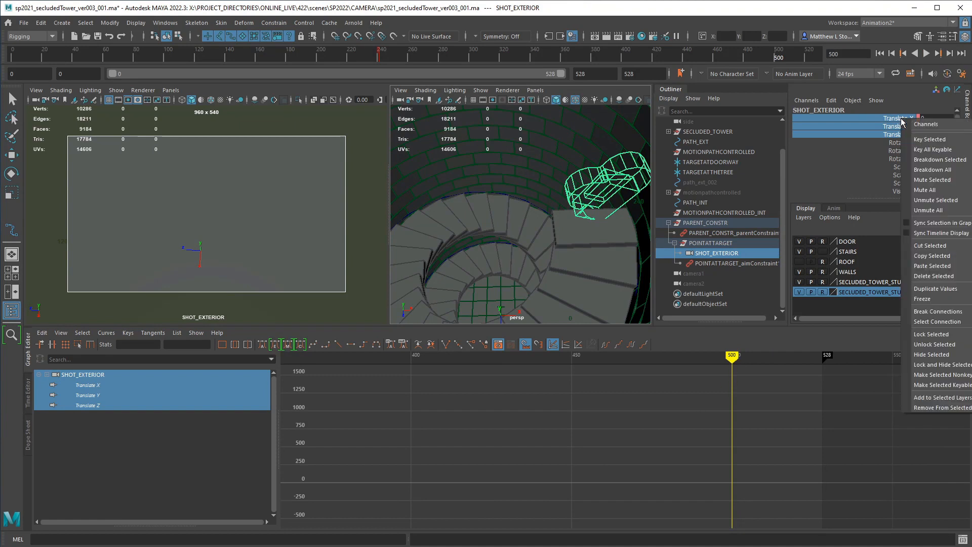
click(920, 140)
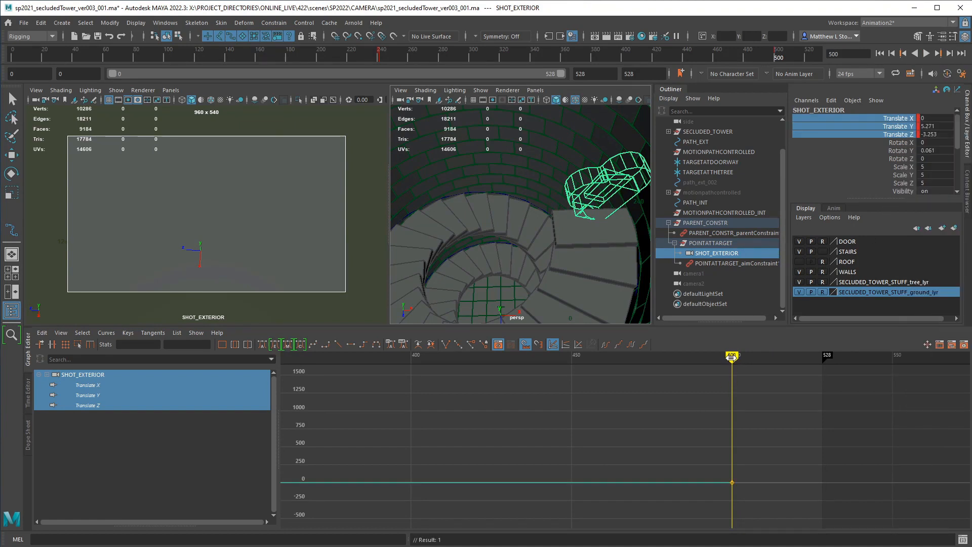
Go to frame 506 and key SHOT_EXTERIOR's Translate X, Y and Z again
drag(731, 358, 751, 358)
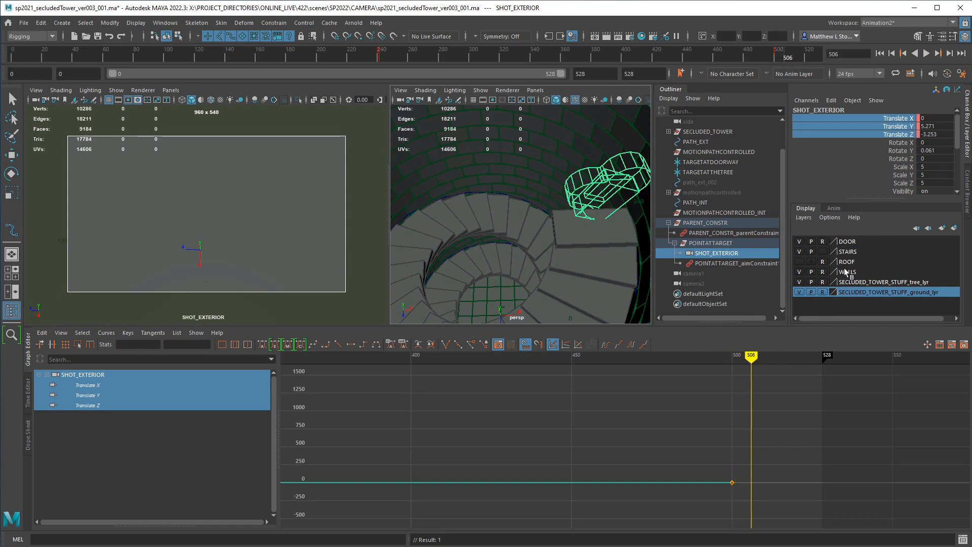
right_click(915, 123)
click(920, 143)
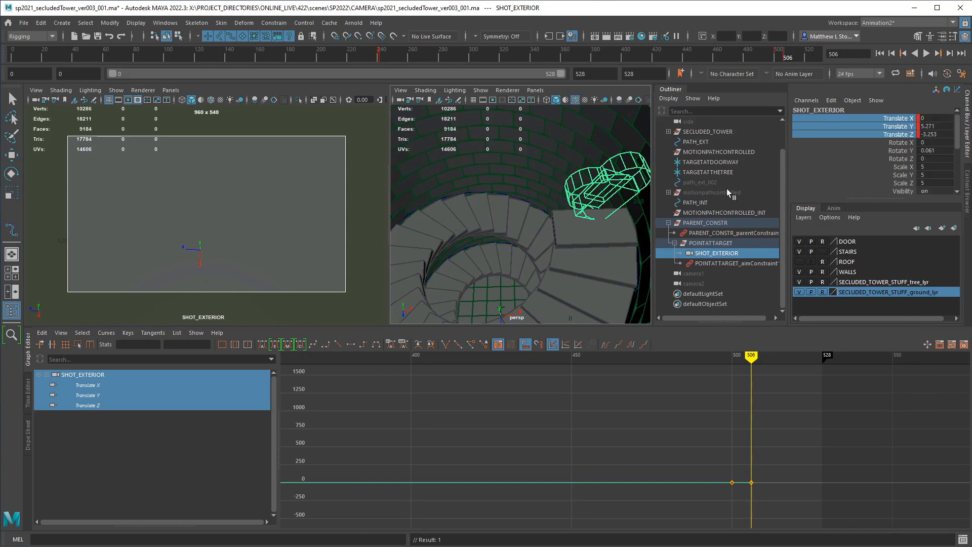
Activate the Move tool on SHOT_EXTERIOR and raise its frame 506 Translate X key to 0.868 in the Graph Editor
click(600, 189)
key(w)
click(609, 180)
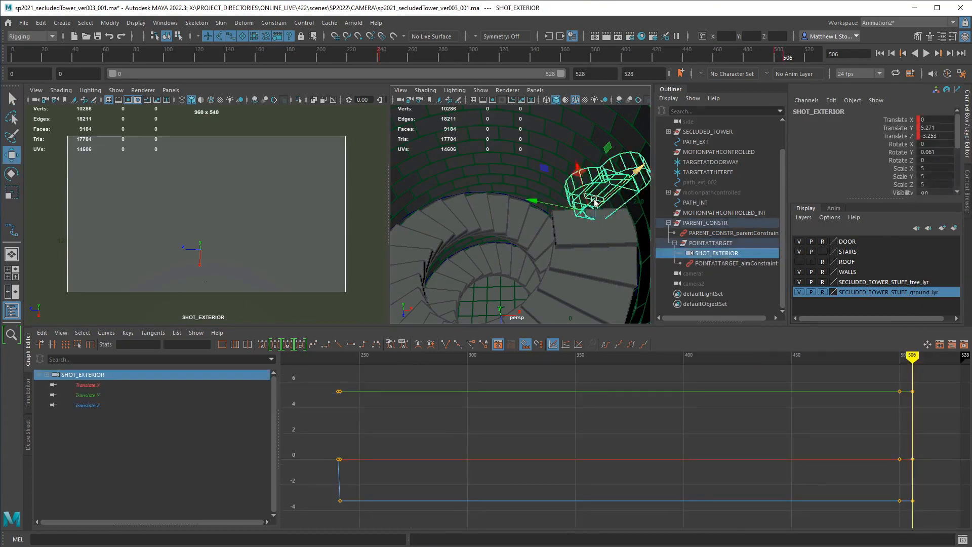
alt+drag(578, 218, 558, 185)
alt+drag(446, 203, 513, 203)
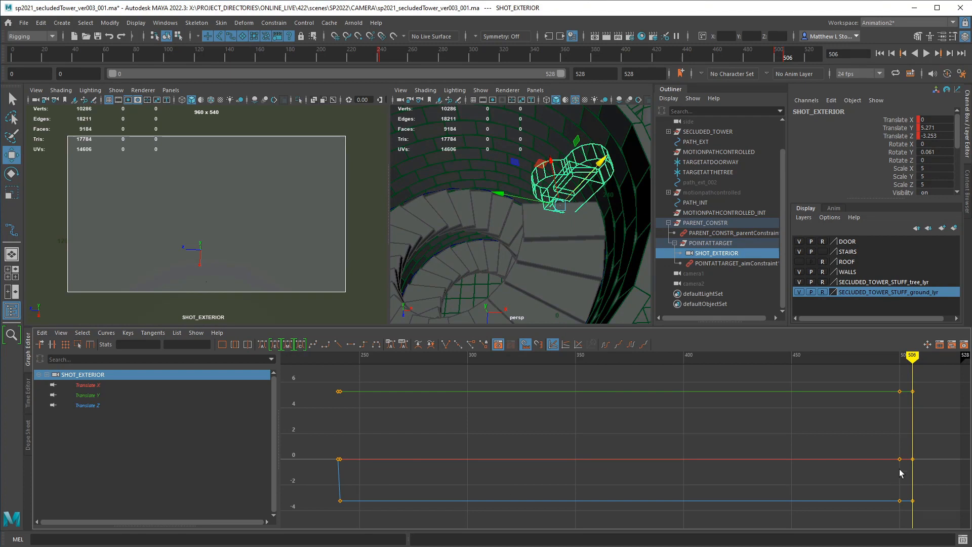
alt+middle_drag(892, 433, 734, 434)
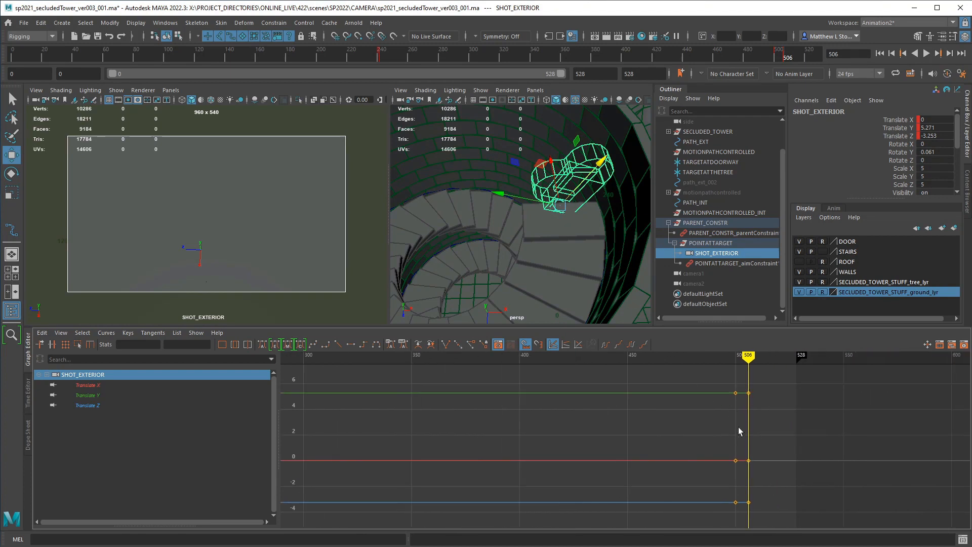
drag(742, 449, 750, 468)
mouse_move(749, 455)
shift+middle_down()
mouse_move(749, 435)
mouse_move(750, 449)
shift+middle_up()
Raise SHOT_EXTERIOR's frame 506 keys to -0.056 for Translate Z and 6.732 for Translate Y
click(749, 503)
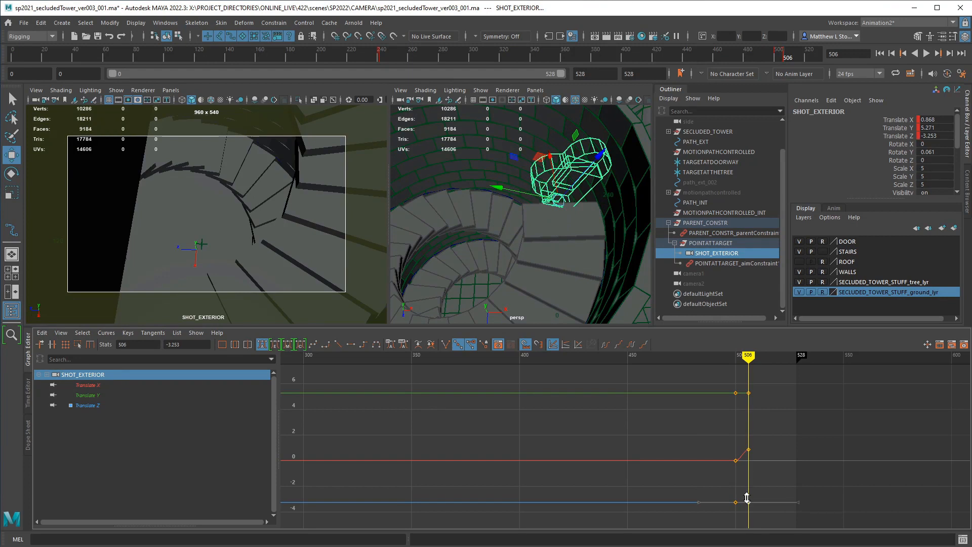
shift+middle_drag(750, 503, 748, 374)
click(749, 393)
key(f)
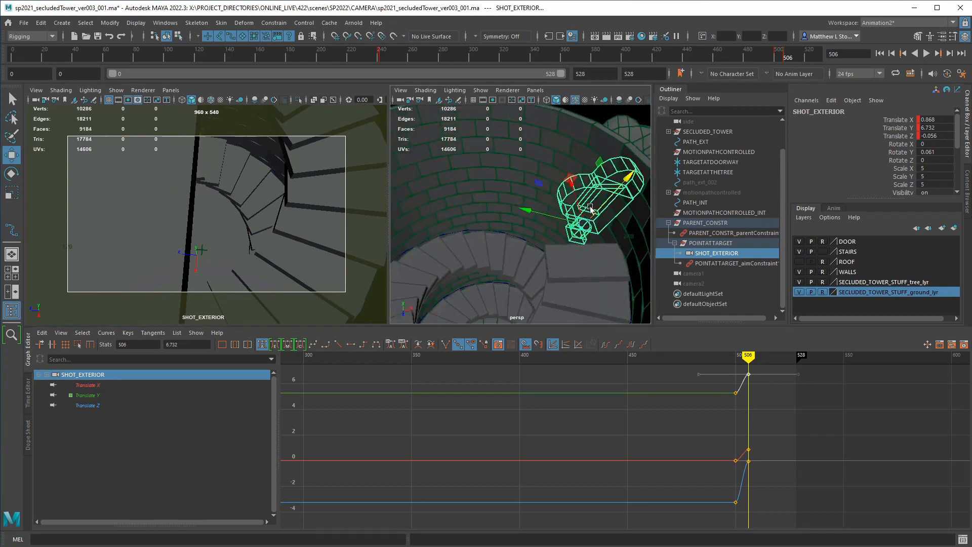
Raise SHOT_EXTERIOR at frame 506 and key its Translate X, Y and Z at -1.329, 12.549 and -0.054
middle_drag(584, 224, 542, 210)
mouse_move(543, 209)
mouse_down()
mouse_move(545, 191)
mouse_move(541, 198)
mouse_up()
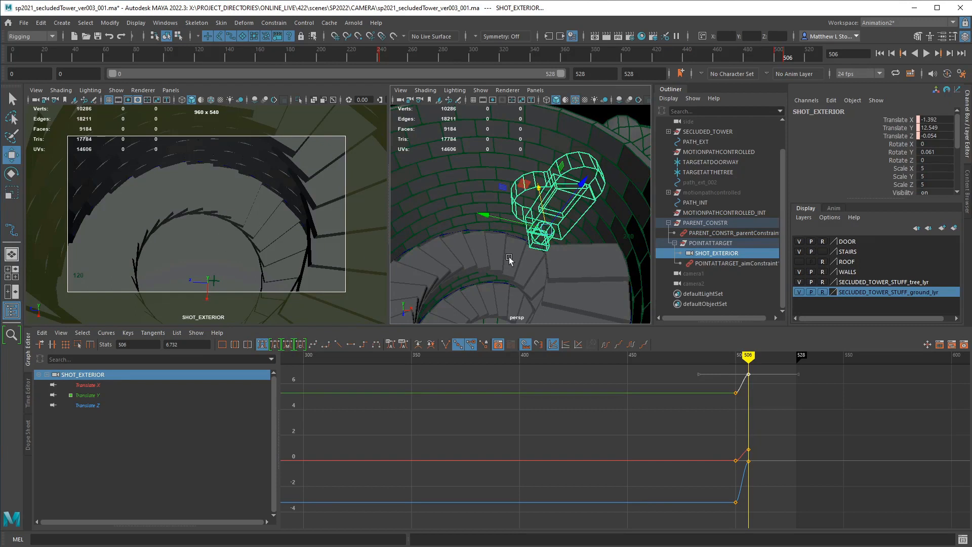
drag(542, 205, 541, 205)
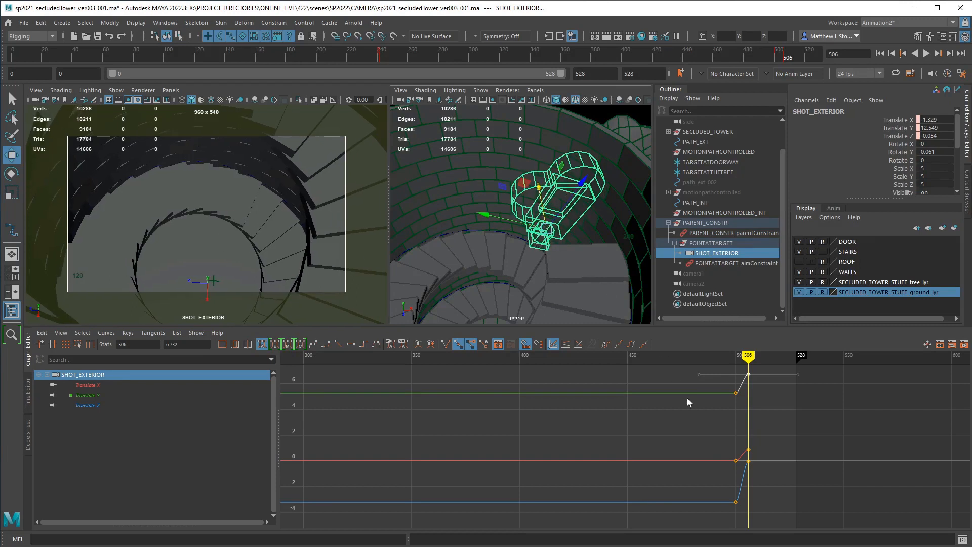
drag(903, 120, 903, 138)
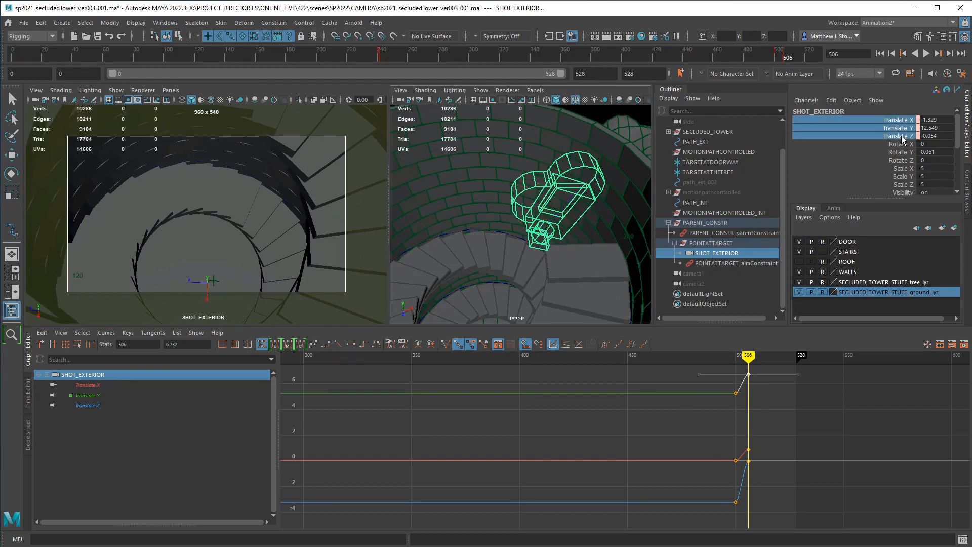
right_click(905, 130)
click(926, 161)
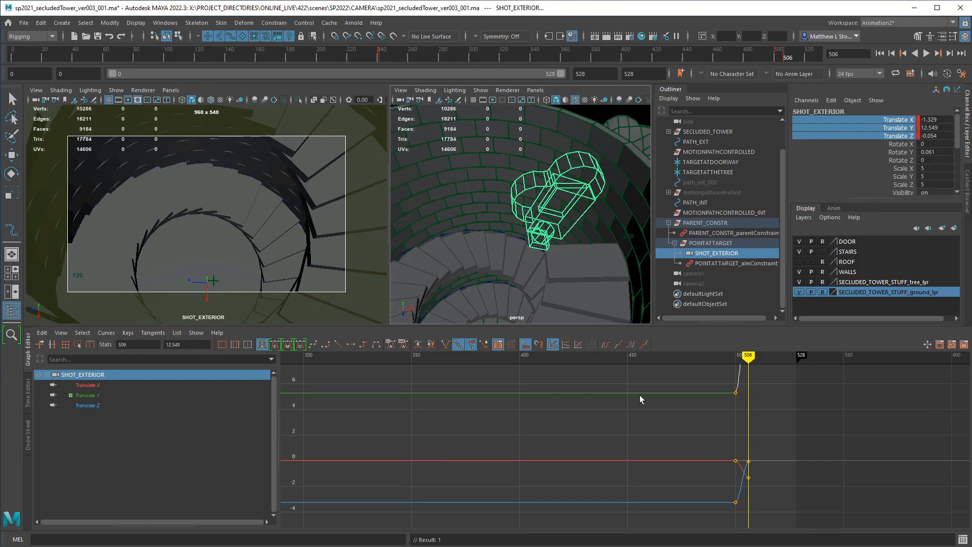
Check the animation from frame 425 and turn on wireframe on shaded in the SHOT_EXTERIOR camera view
mouse_move(749, 355)
mouse_down()
mouse_move(727, 364)
mouse_move(749, 369)
mouse_move(494, 371)
mouse_move(573, 374)
mouse_up()
key(alt+v)
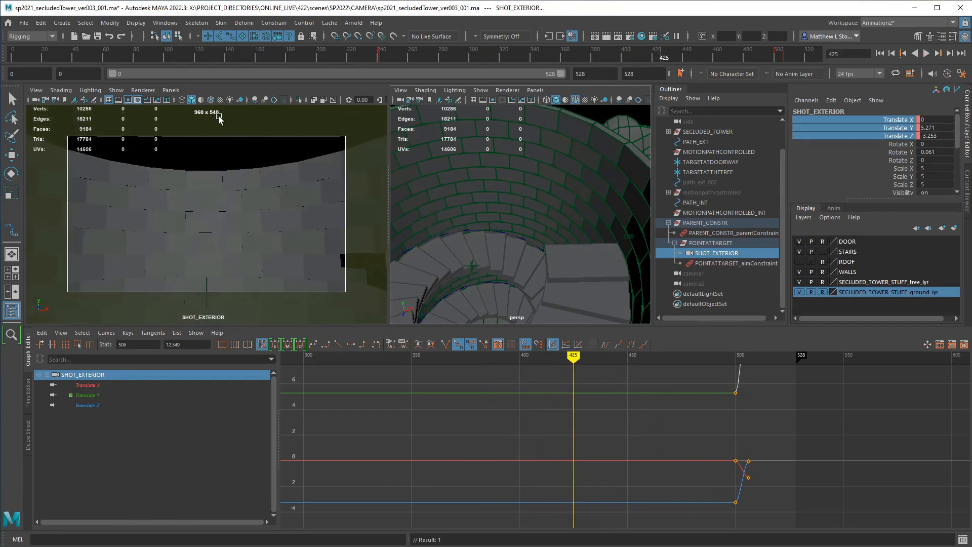
click(212, 100)
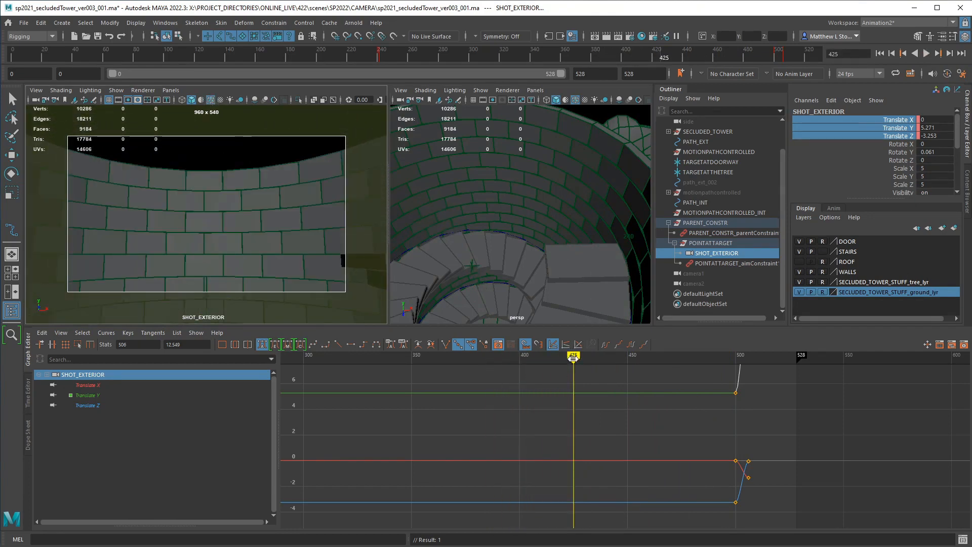
Shift SHOT_EXTERIOR's Translate Y key from frame 500 to frame 468 and review the climb up to frame 505
mouse_move(573, 359)
mouse_down()
mouse_move(513, 359)
mouse_move(748, 387)
mouse_move(736, 387)
mouse_move(745, 400)
mouse_up()
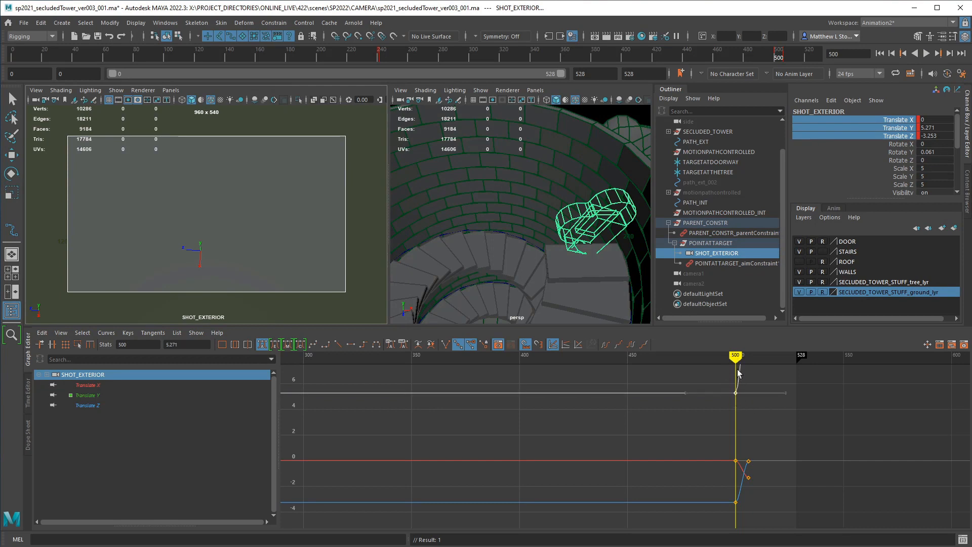
alt+middle_drag(743, 380, 673, 404)
mouse_move(714, 358)
mouse_down()
mouse_move(658, 361)
mouse_move(721, 361)
mouse_move(687, 370)
mouse_up()
shift+middle_drag(676, 404, 648, 402)
mouse_move(687, 359)
mouse_down()
mouse_move(586, 359)
mouse_move(703, 364)
mouse_move(614, 374)
mouse_up()
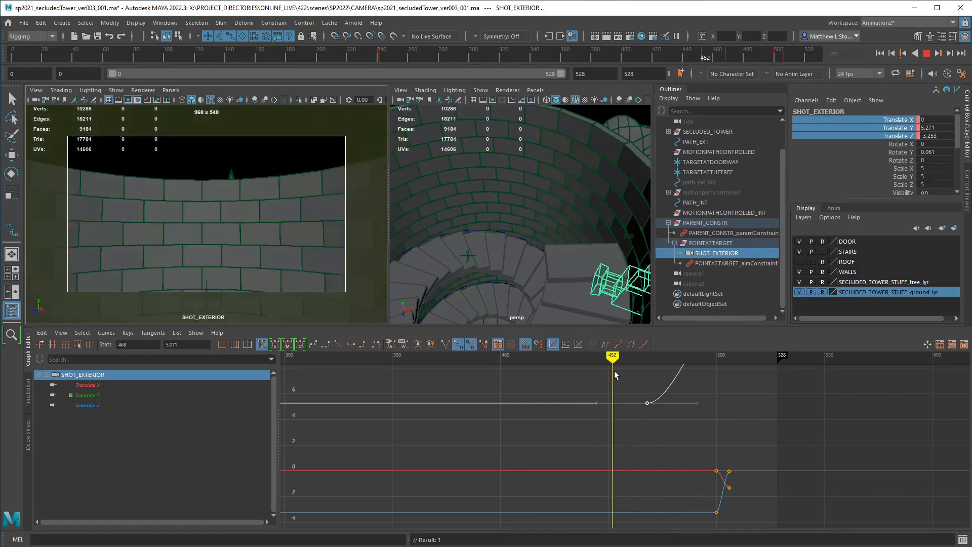
scroll(704, 400, down, 5)
alt+middle_drag(703, 399, 709, 410)
mouse_move(634, 361)
mouse_down()
mouse_move(614, 362)
mouse_move(669, 362)
mouse_up()
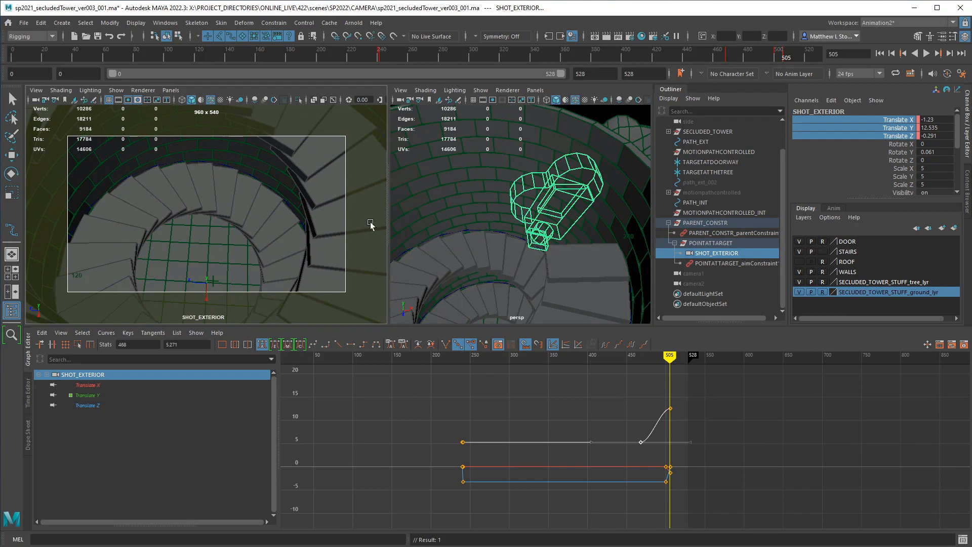
Try shifting the TARGETATDOORWAY aim target across the tower floor at frame 505 to reframe the view down the stairs
key(q)
click(218, 282)
key(w)
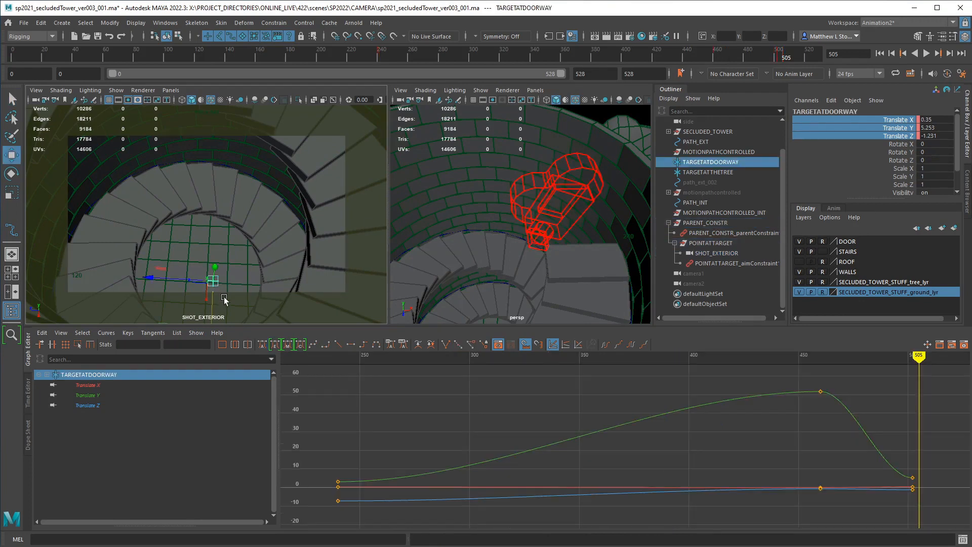
drag(211, 285, 179, 275)
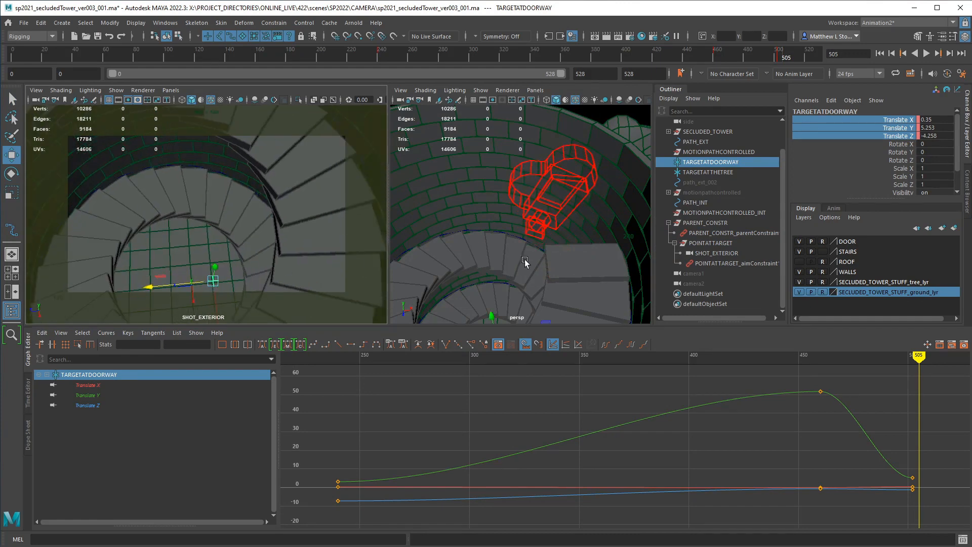
alt+drag(523, 258, 553, 259)
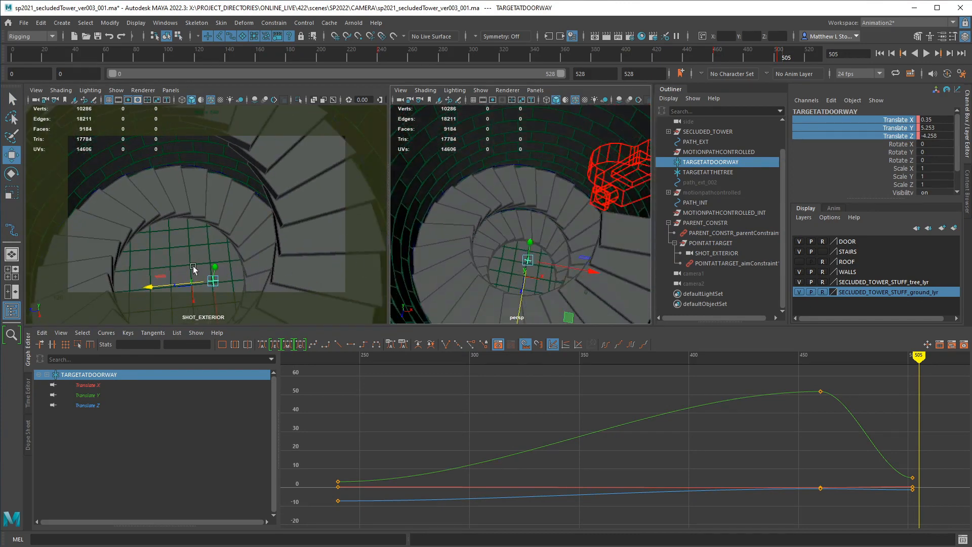
alt+drag(636, 284, 628, 302)
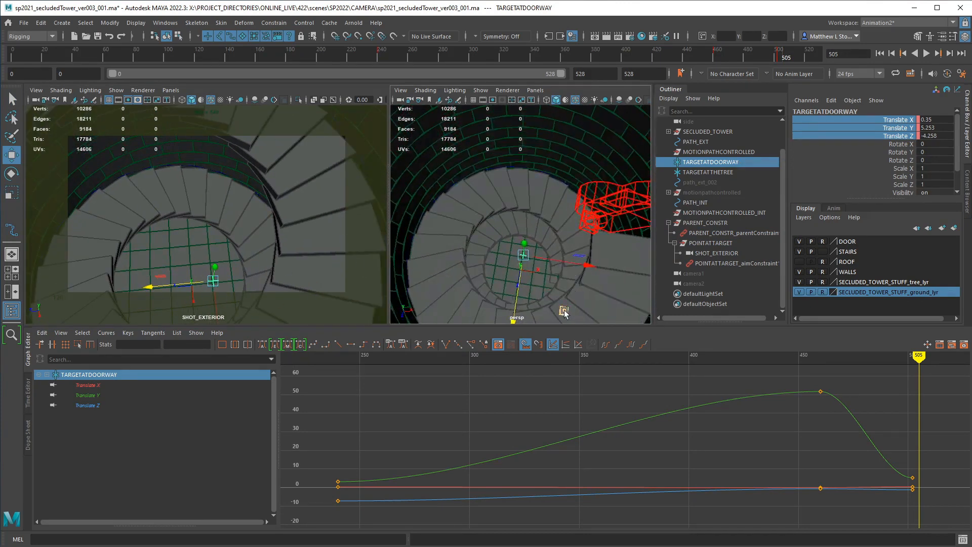
drag(563, 311, 568, 321)
alt+drag(522, 272, 588, 285)
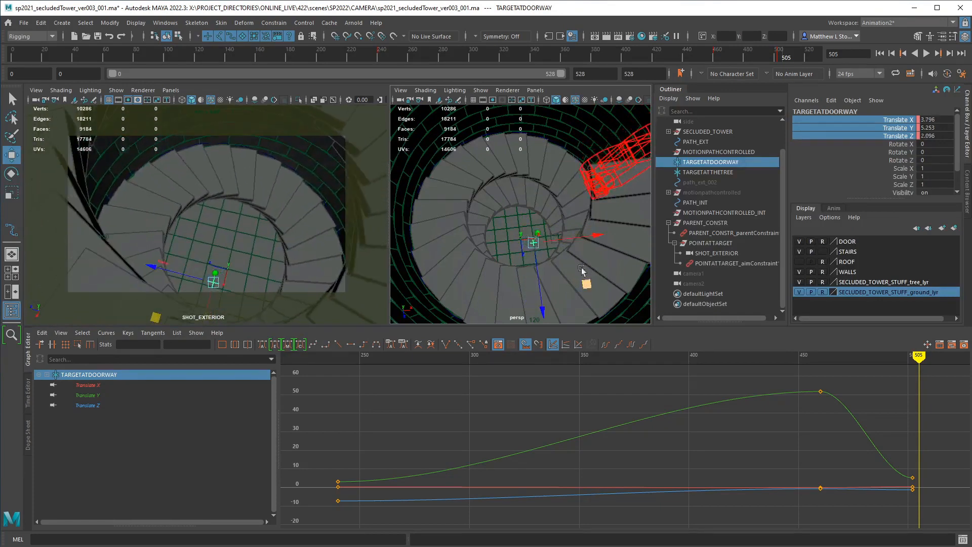
drag(559, 242, 613, 252)
alt+middle_drag(613, 252, 544, 246)
drag(588, 271, 569, 271)
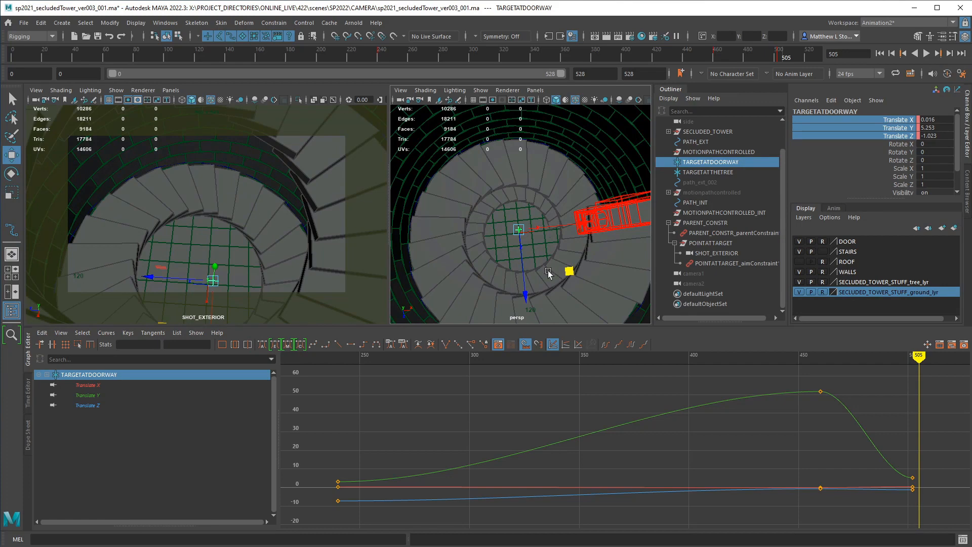
Set SHOT_EXTERIOR's frame 506 keys to 1.629 for Translate Z and -2.06 for Translate X in the Graph Editor
click(612, 210)
scroll(600, 219, down, 4)
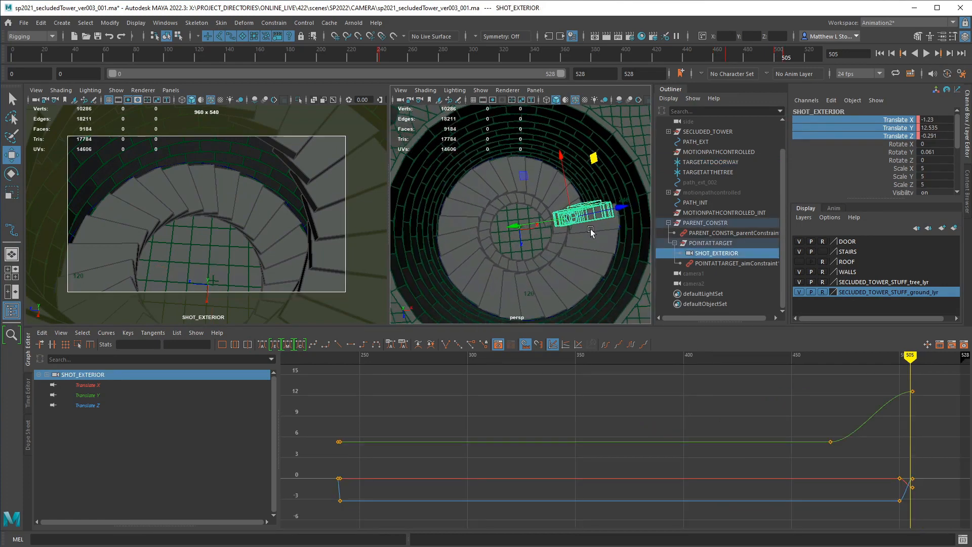
alt+middle_drag(853, 415, 757, 437)
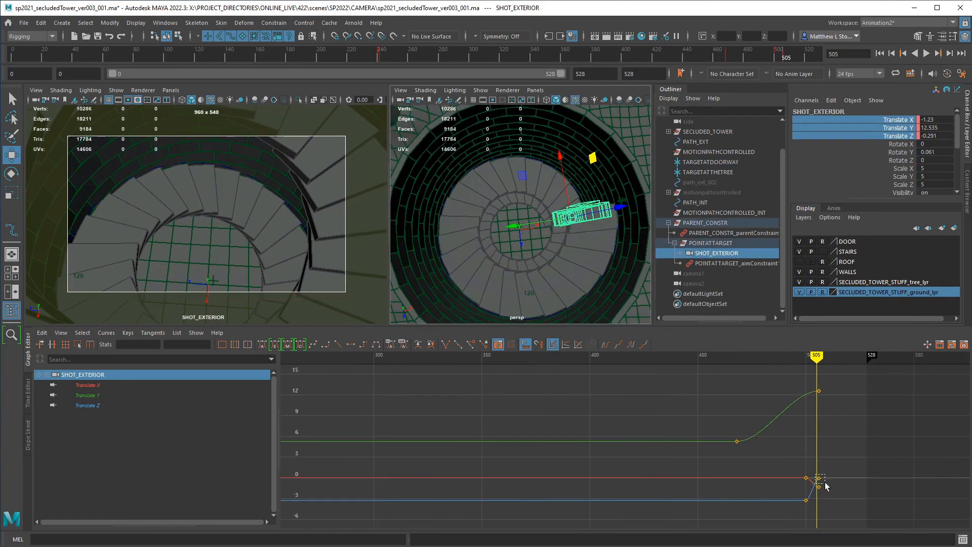
drag(825, 482, 824, 482)
shift+middle_drag(819, 479, 819, 466)
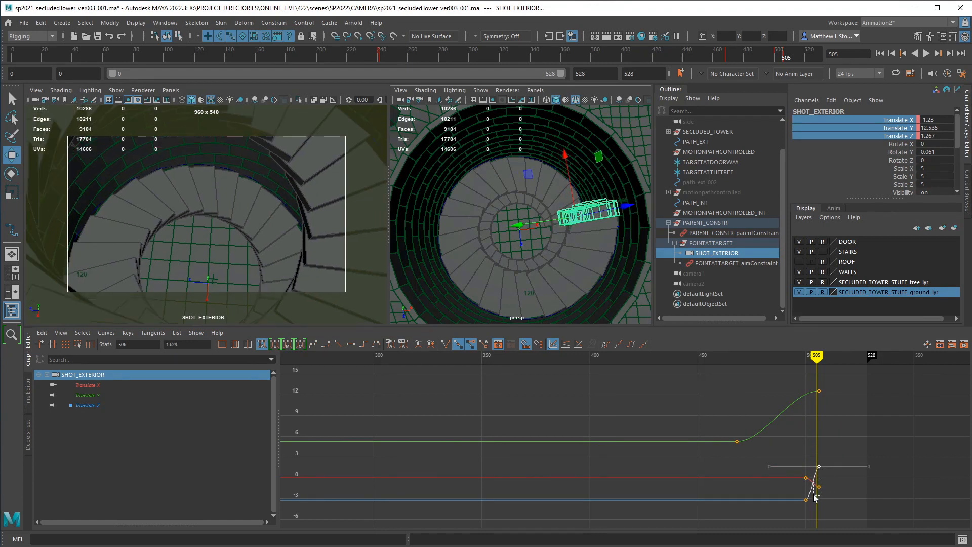
drag(815, 498, 814, 497)
shift+middle_drag(814, 497, 814, 501)
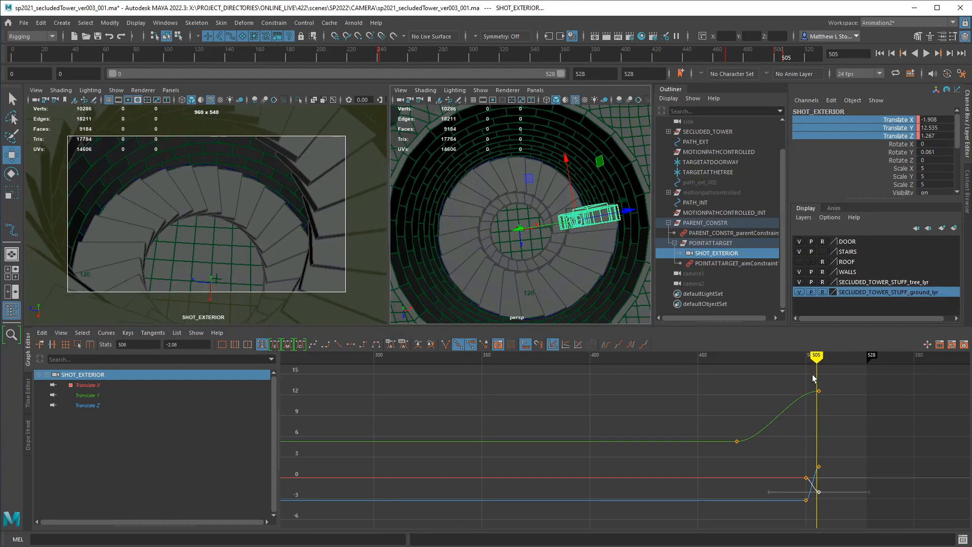
Adjust SHOT_EXTERIOR's frame 506 Translate Y key, trying 17.744 before lowering it to 11.402
drag(816, 389, 815, 387)
shift+middle_drag(816, 387, 819, 357)
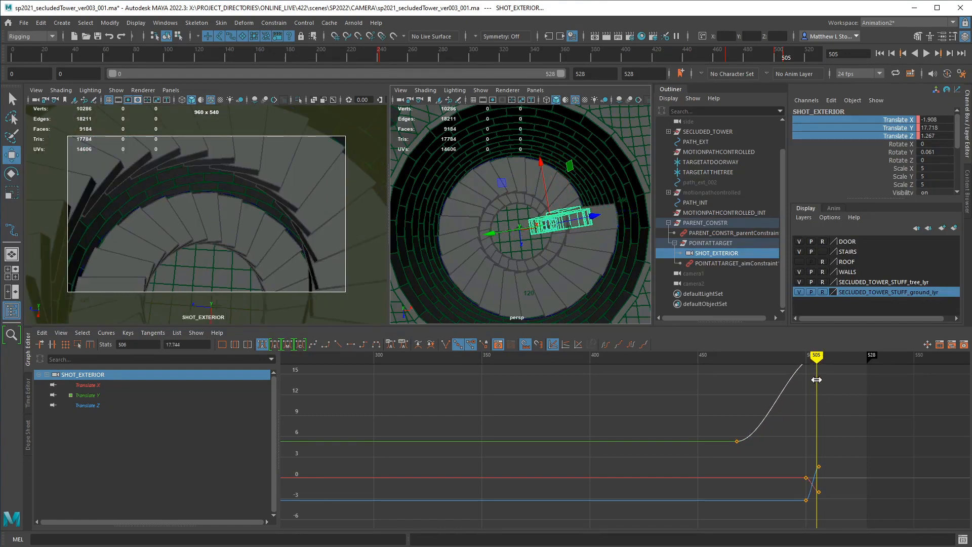
key(a)
alt+right_drag(733, 399, 753, 392)
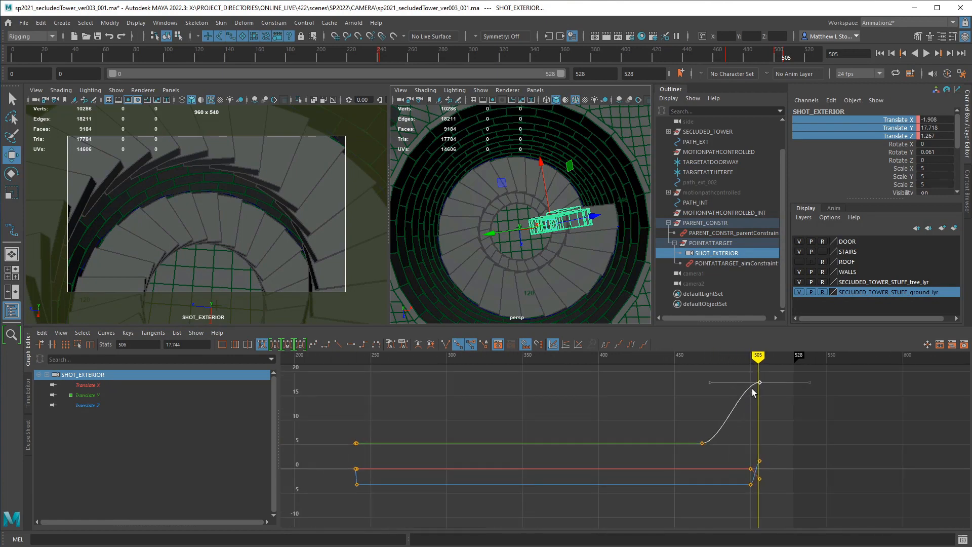
shift+middle_drag(759, 387, 763, 423)
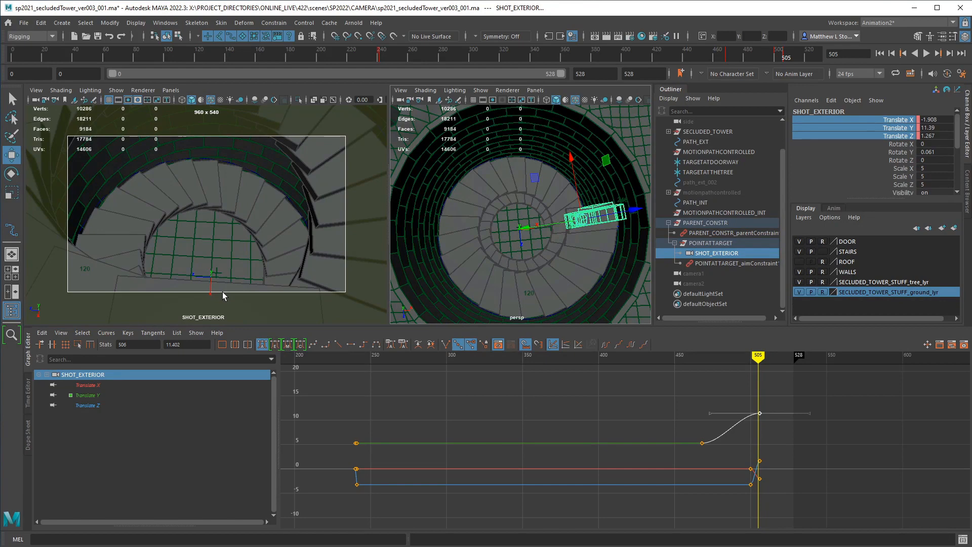
Scrub and play the end of the camera move around frame 506 to review its curves and framing
drag(758, 359, 762, 359)
alt+middle_drag(688, 400, 611, 408)
alt+right_drag(618, 406, 604, 405)
alt+middle_drag(603, 406, 549, 402)
alt+right_drag(549, 402, 575, 401)
mouse_move(565, 360)
mouse_down()
mouse_move(610, 361)
mouse_move(563, 365)
mouse_up()
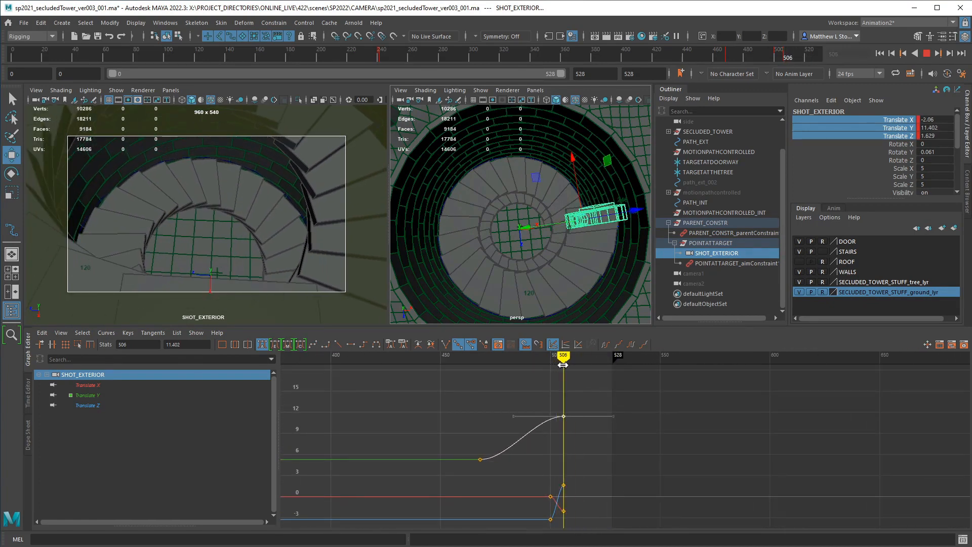
alt+middle_drag(518, 394, 537, 394)
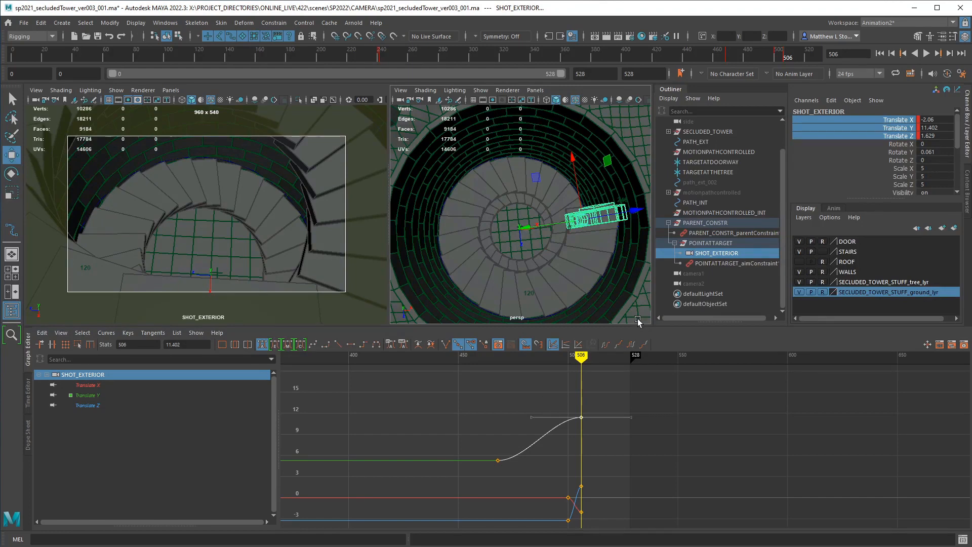
Go to frame 520, move SHOT_EXTERIOR to Translate Z -6.568 and key all its channels
alt+drag(632, 245, 601, 253)
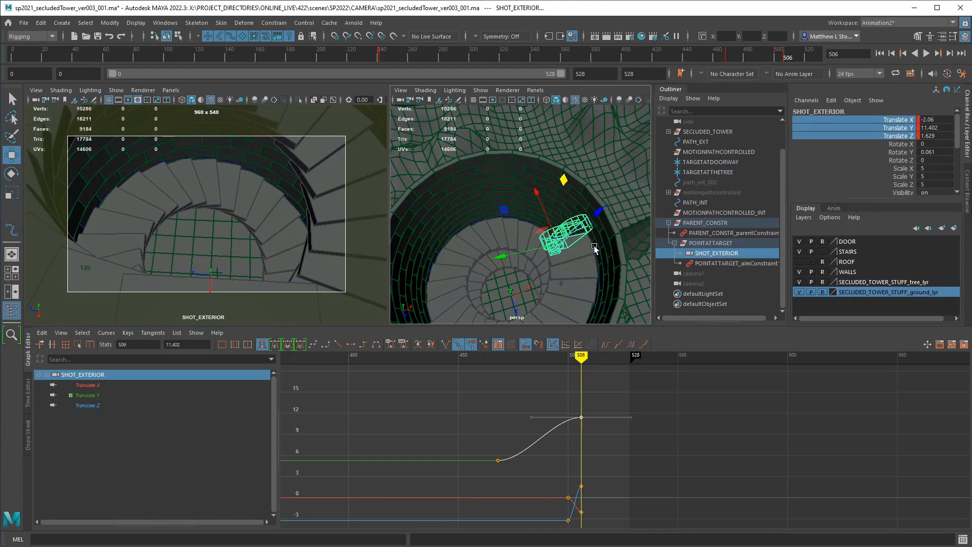
alt+drag(596, 249, 587, 316)
drag(581, 359, 613, 368)
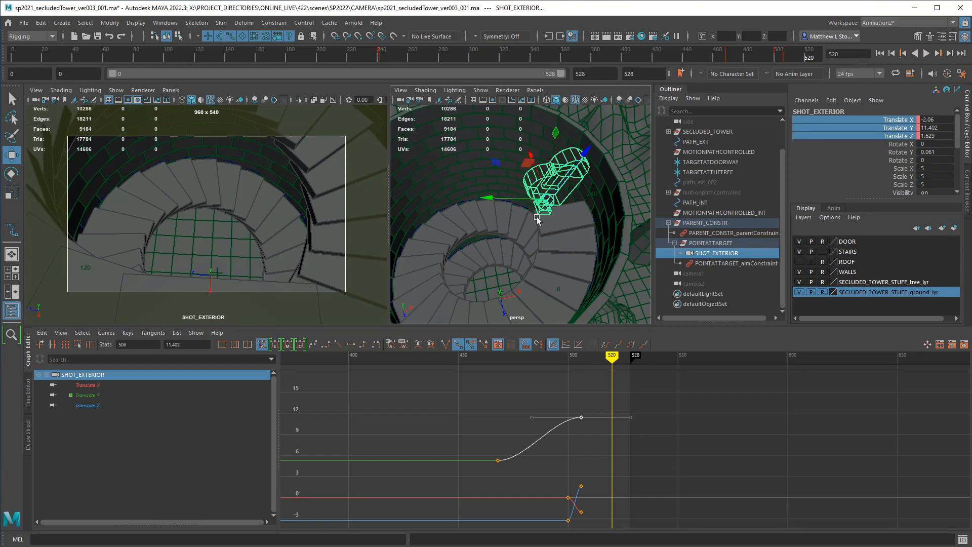
alt+drag(538, 219, 552, 210)
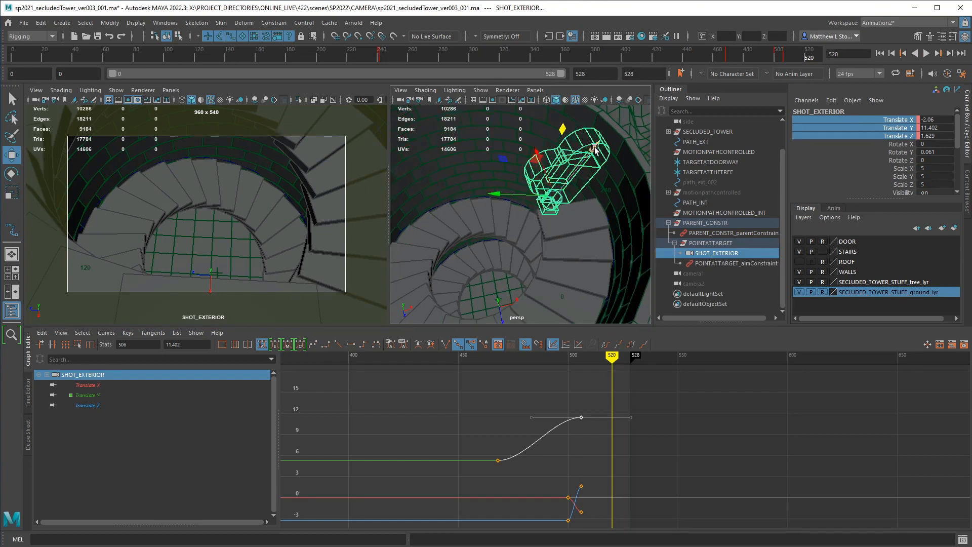
drag(595, 148, 561, 204)
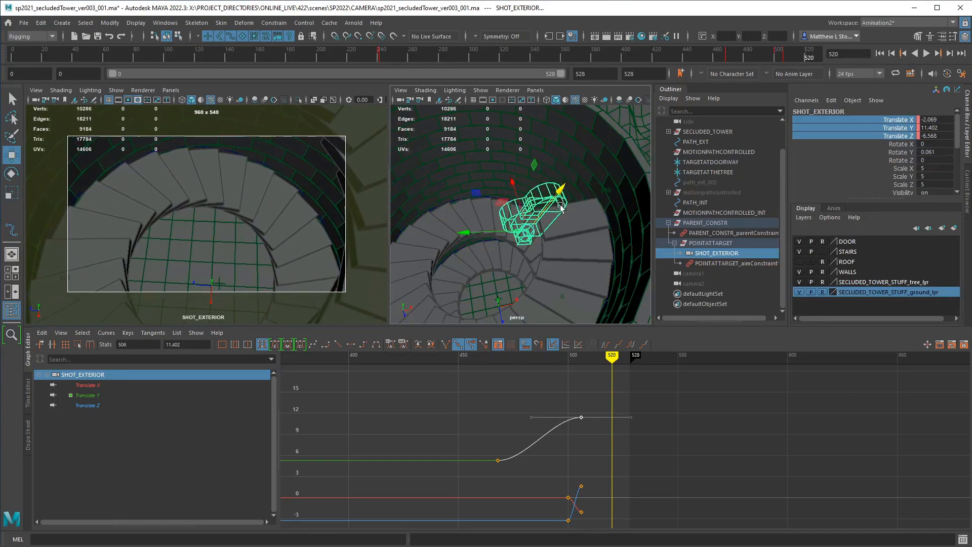
key(s)
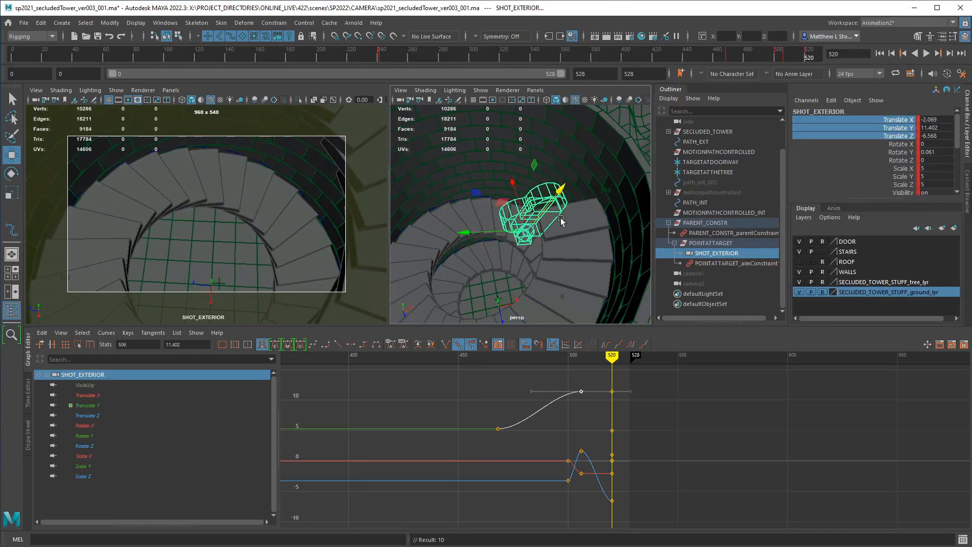
Open SHOT_EXTERIORShape's attributes, try a Focal Length of 12, then set it to 6 and key it at frame 520
click(942, 36)
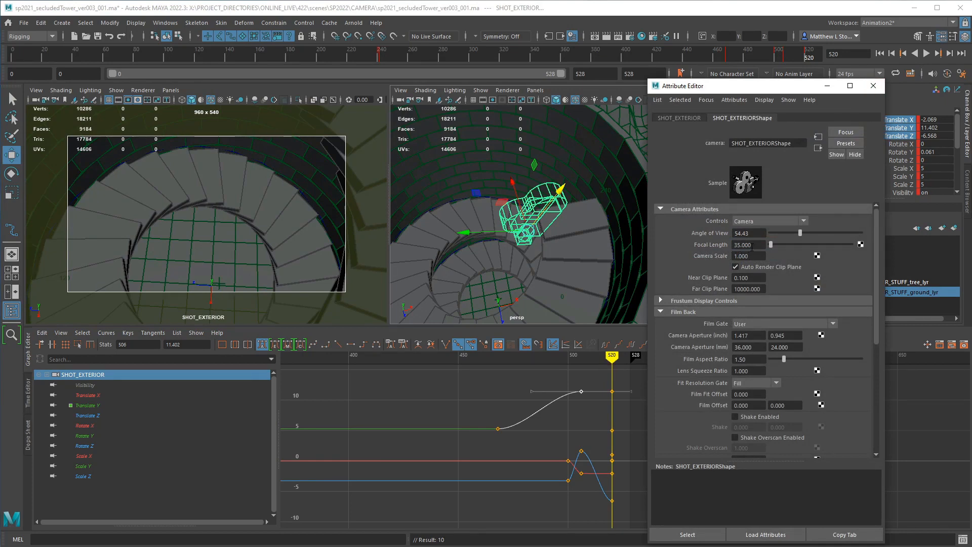
drag(763, 244, 718, 245)
text(12)
key(Return)
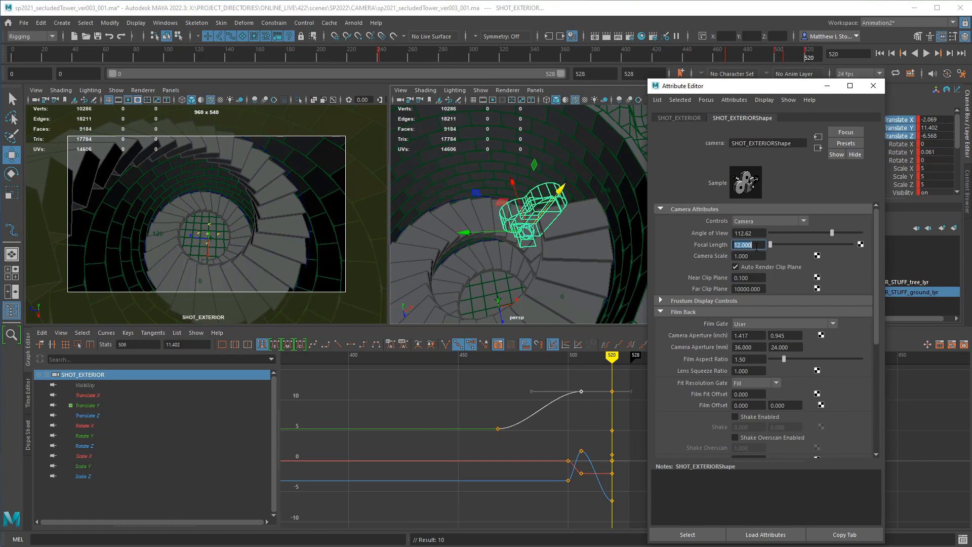
text(6)
key(Return)
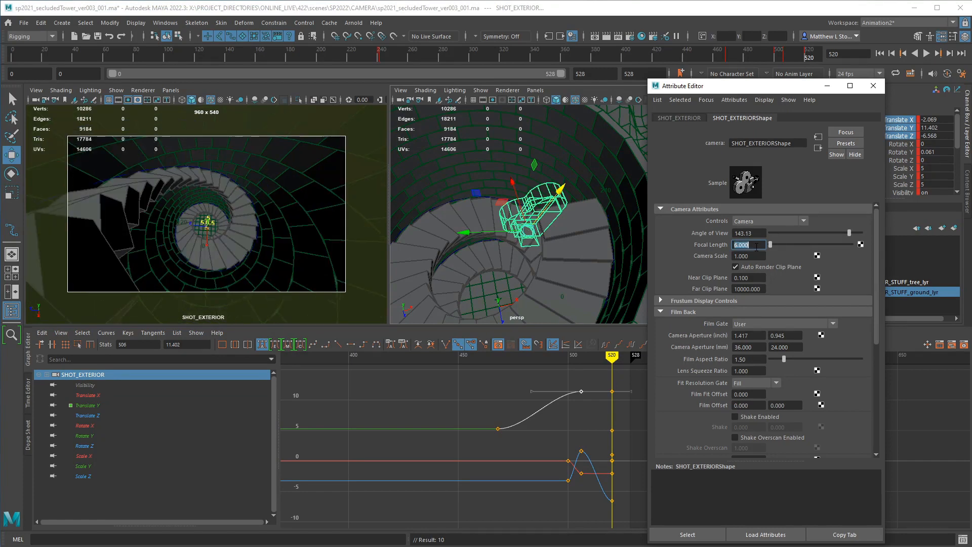
right_click(756, 247)
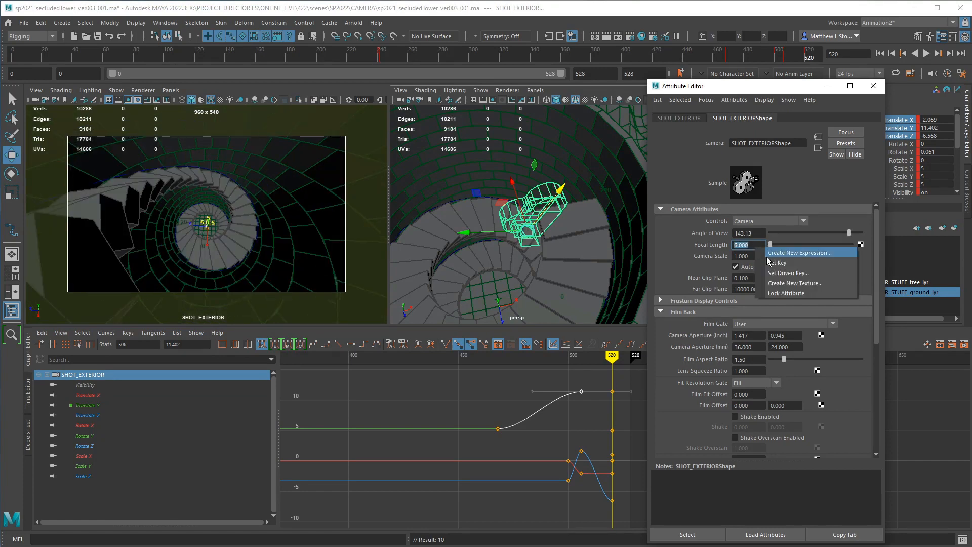
click(790, 253)
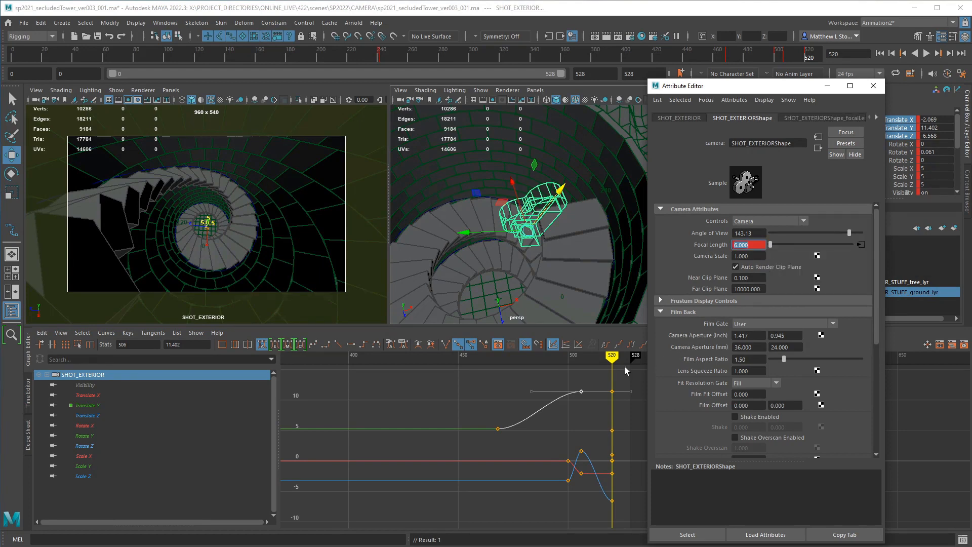
Go to frame 506, set SHOT_EXTERIORShape's Focal Length to 75 and key it
click(611, 359)
drag(610, 359, 581, 363)
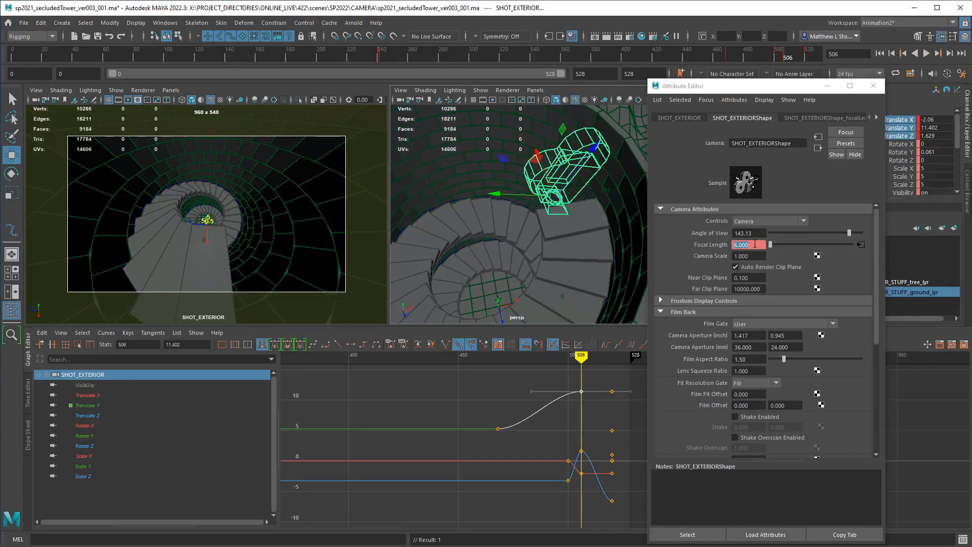
drag(753, 245, 720, 245)
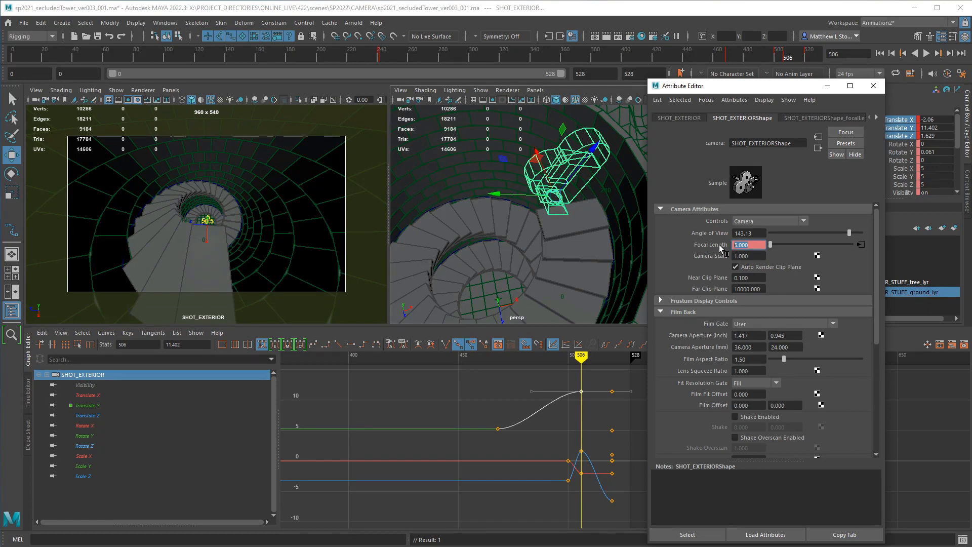
text(75)
key(Return)
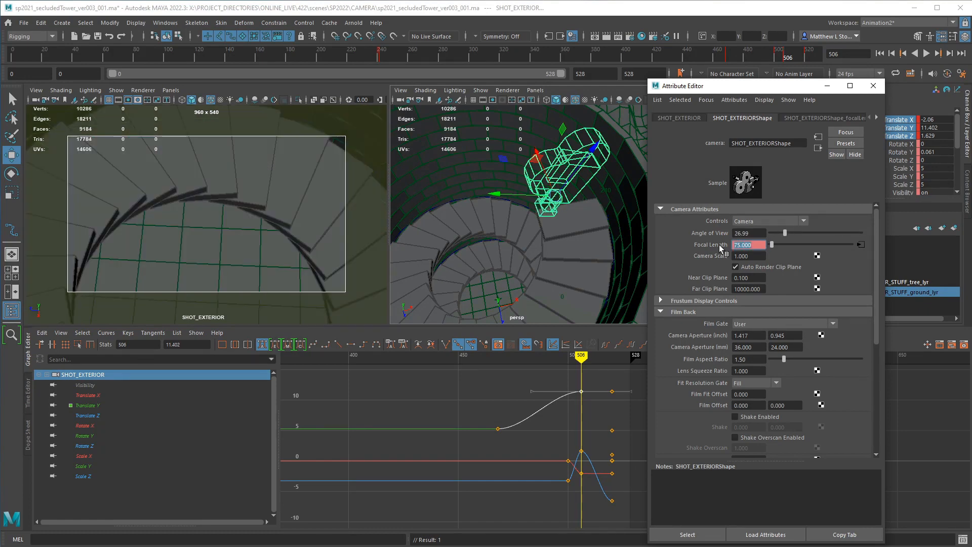
right_click(757, 245)
click(778, 261)
Go to frame 468, set SHOT_EXTERIORShape's Focal Length to 35 and key it
drag(582, 357, 498, 365)
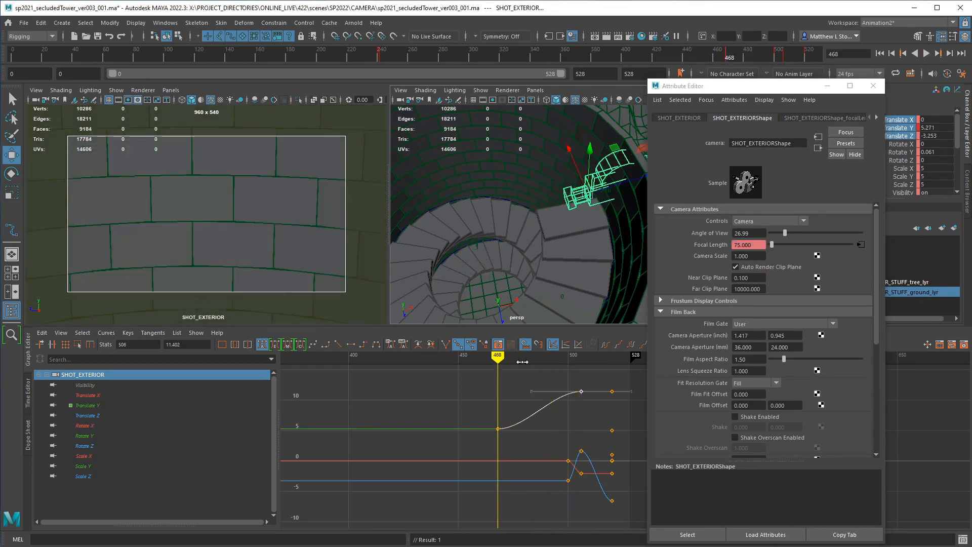
click(754, 246)
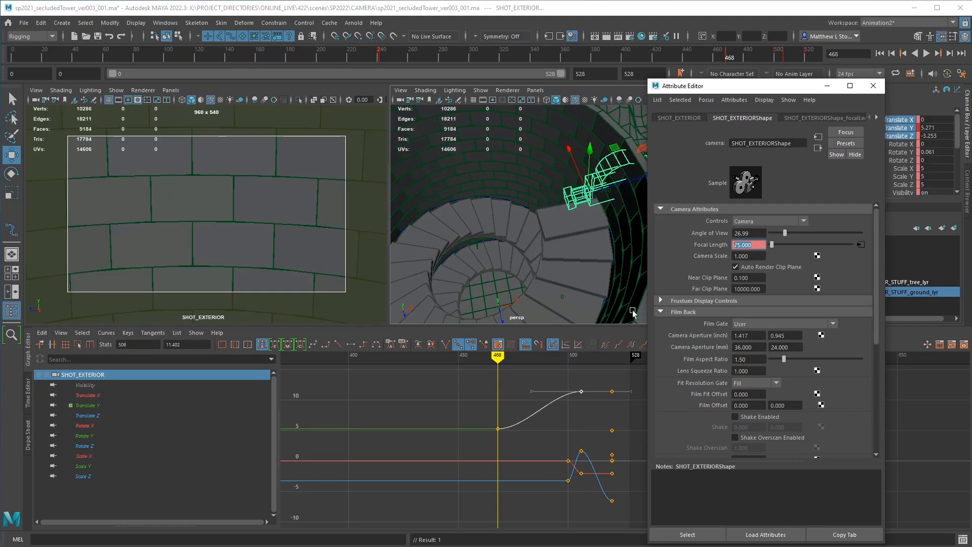
drag(498, 358, 498, 357)
click(736, 246)
text(35)
key(Return)
right_click(749, 245)
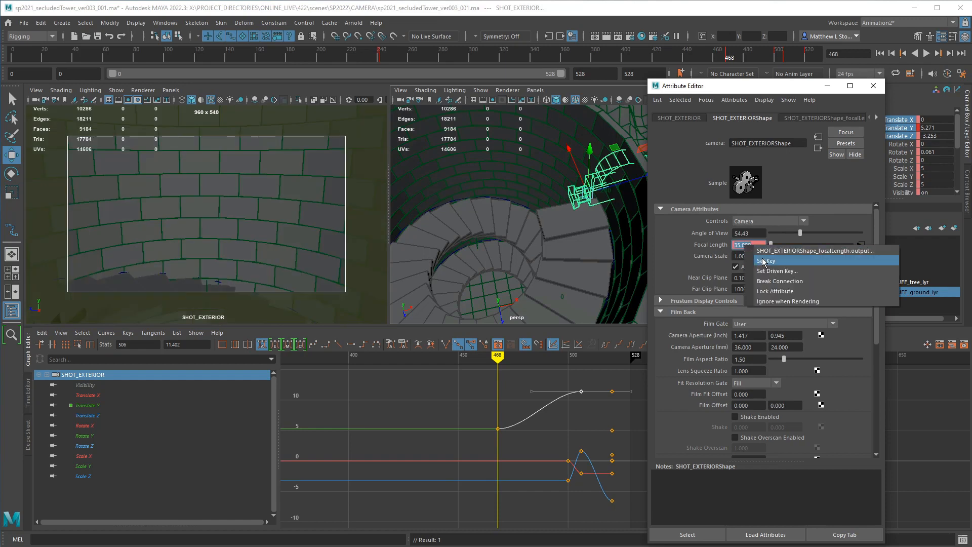
click(770, 257)
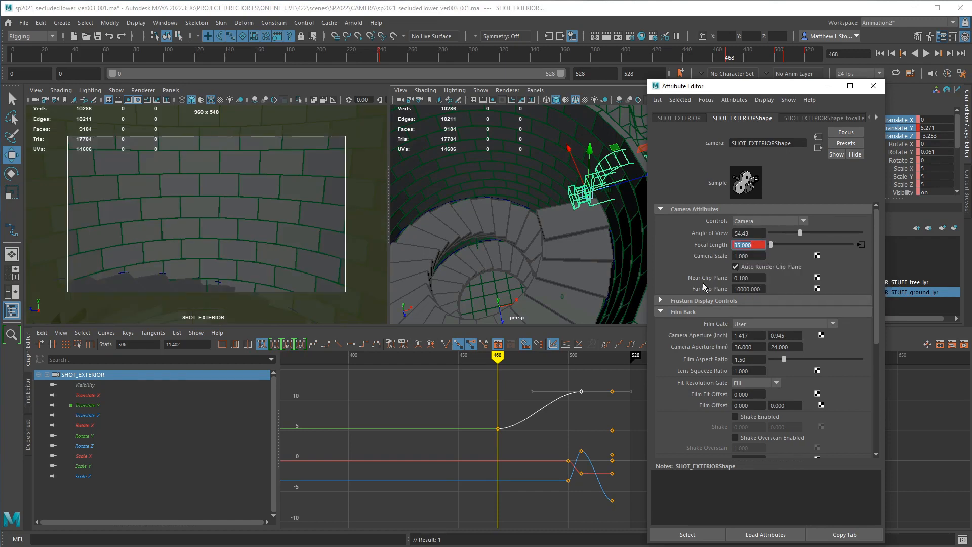
Scrub to frame 482 to check the zoom and isolate SHOT_EXTERIORShape's Focal Length curve in the Graph Editor
drag(498, 358, 528, 357)
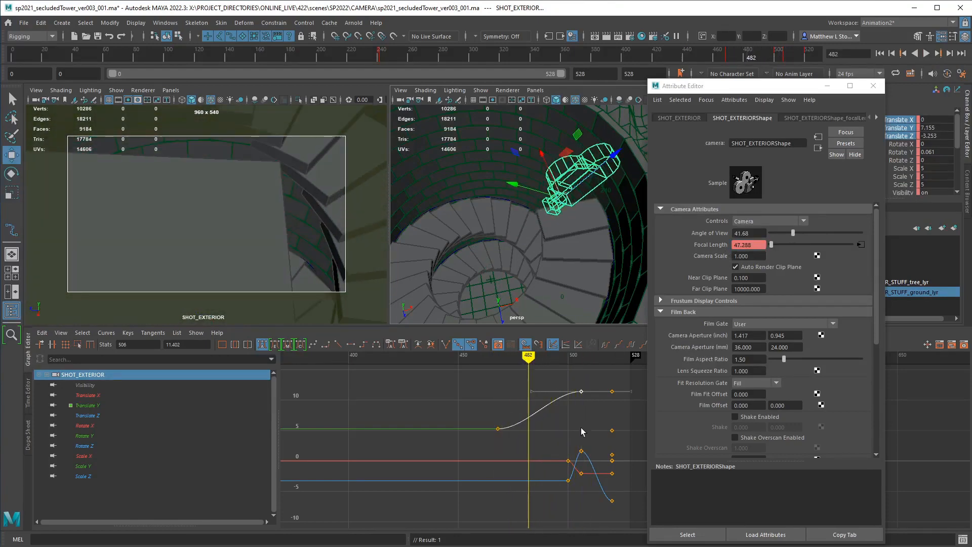
right_click(753, 244)
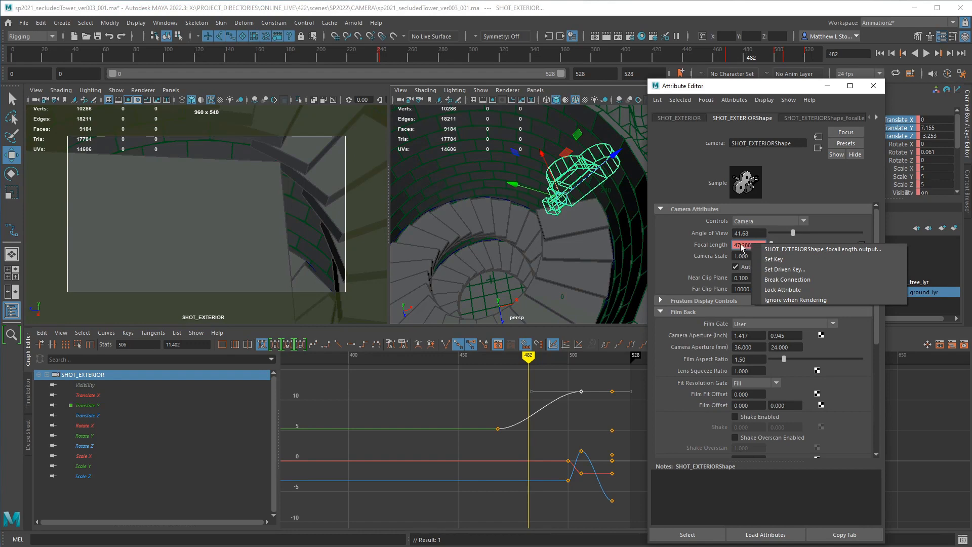
click(742, 245)
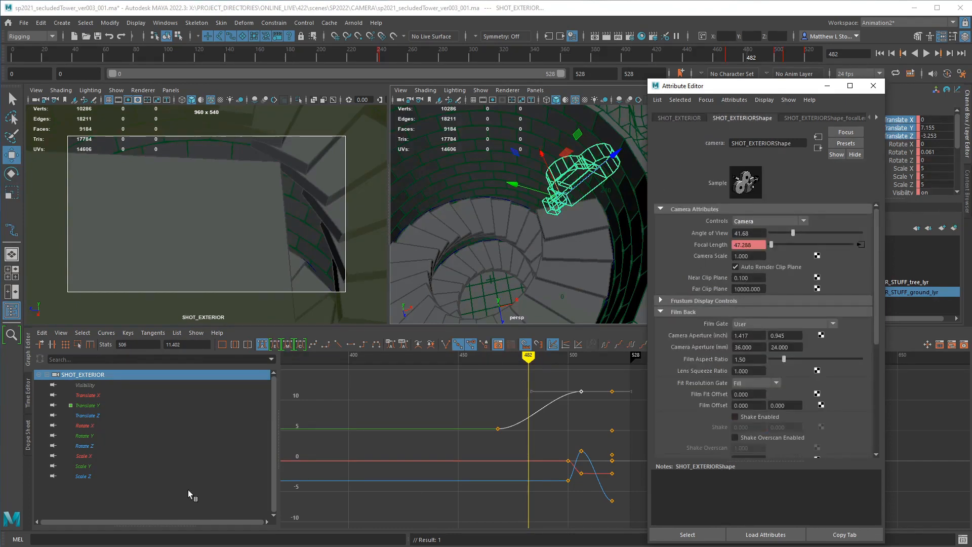
click(101, 470)
click(81, 375)
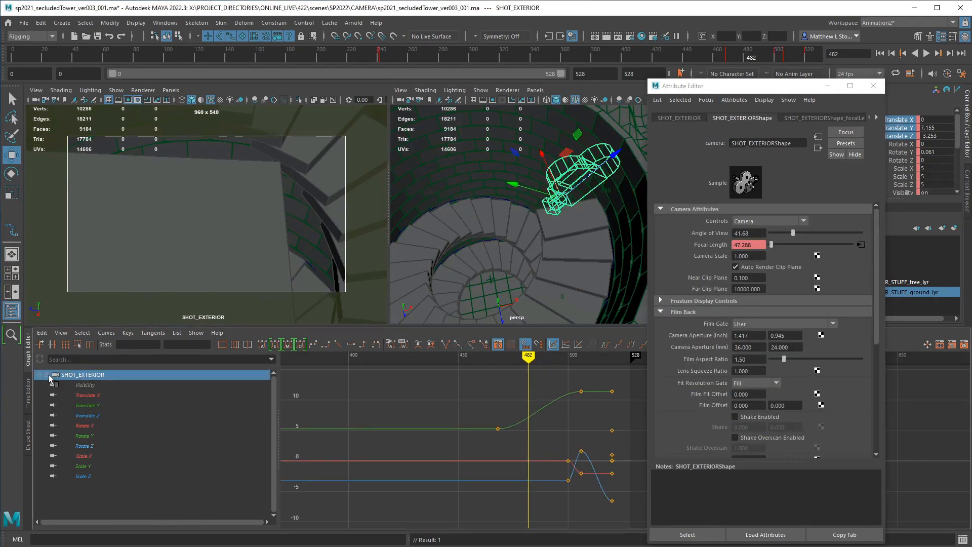
click(47, 374)
click(100, 497)
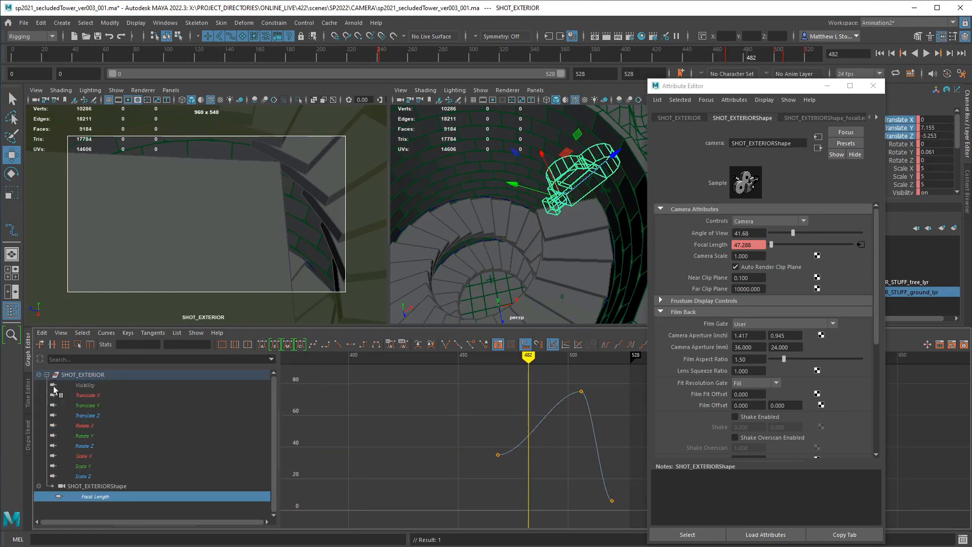
click(99, 485)
click(101, 497)
Set the Focal Length keys at frames 468 and 506 to a value of 55
alt+middle_drag(567, 435, 518, 439)
drag(424, 375, 540, 470)
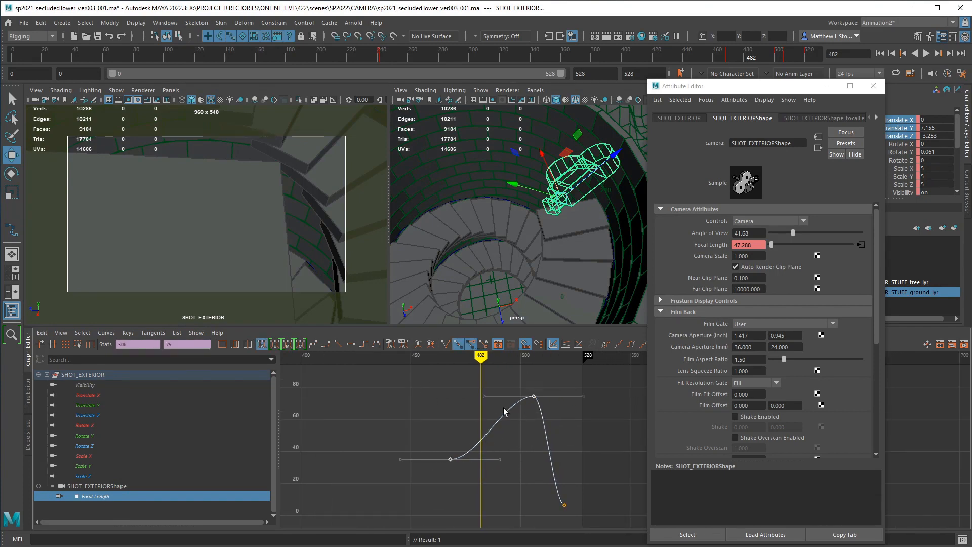
click(181, 347)
text(55)
key(Return)
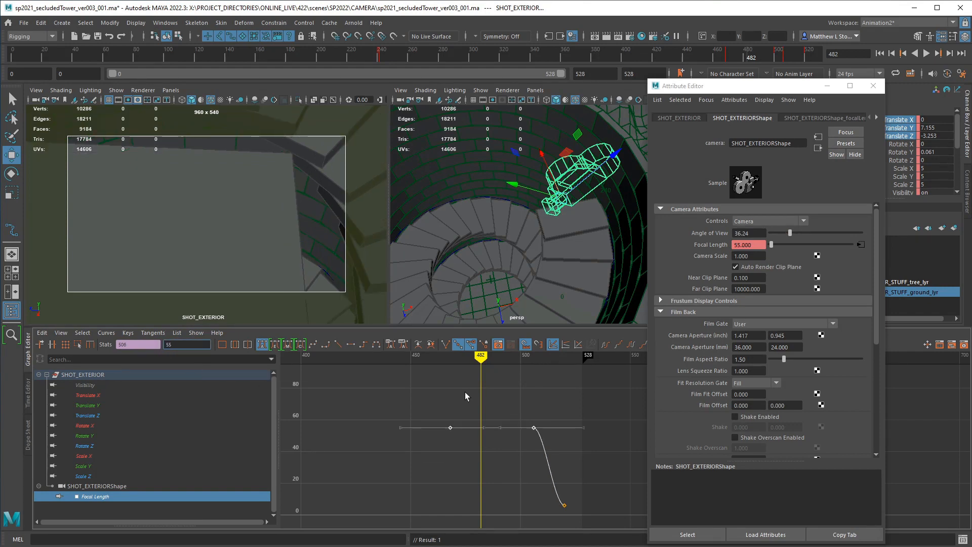
Play the shot from about frame 470 to review the focal length change over the stairwell
mouse_move(481, 358)
mouse_down()
mouse_move(456, 358)
mouse_move(537, 377)
mouse_move(567, 369)
mouse_move(438, 369)
mouse_move(449, 374)
mouse_up()
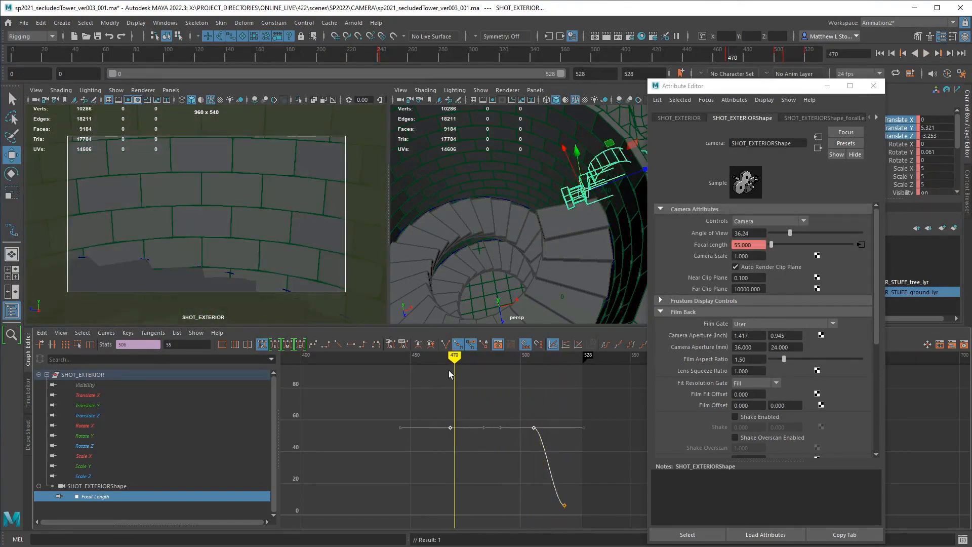
key(alt+v)
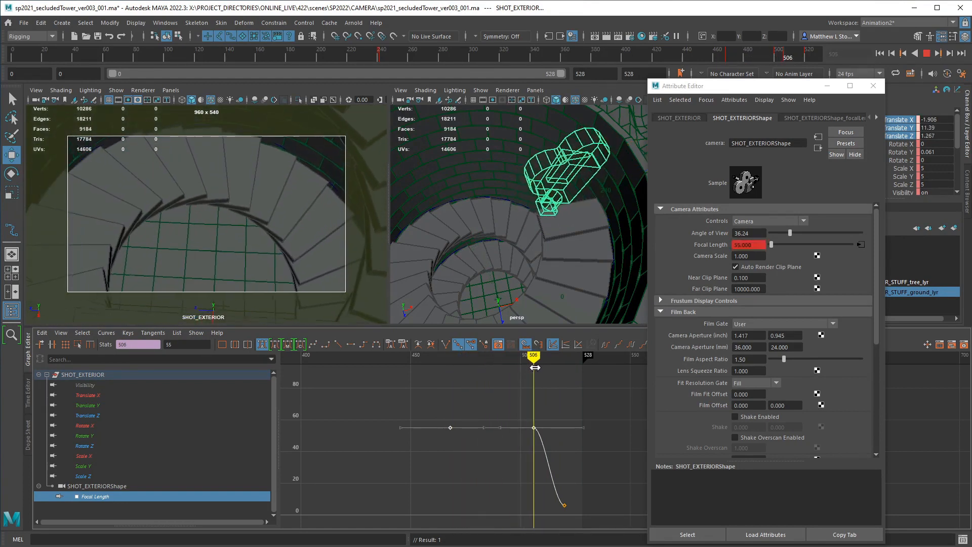
key(alt+v)
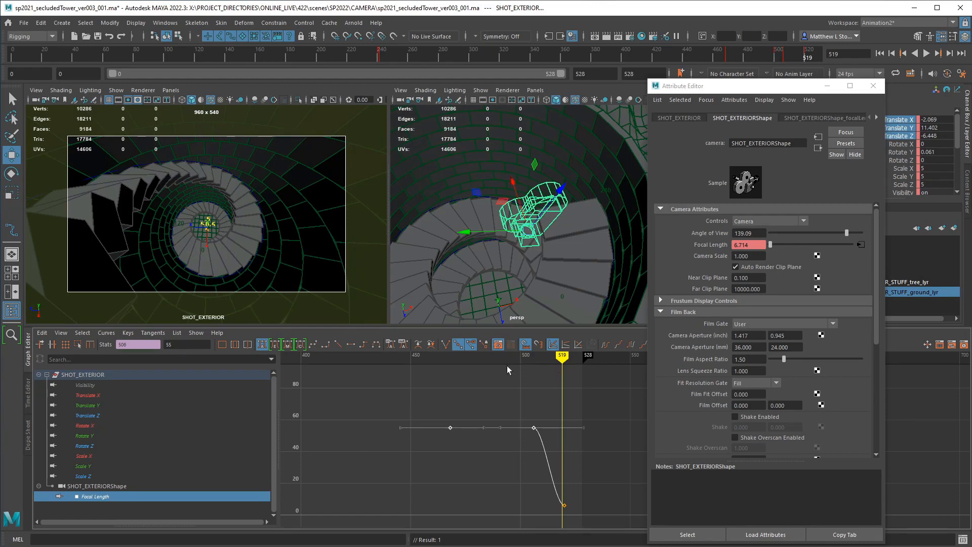
Switch to the 422_Shared_Notes_2022 document in Google Docs and review the Secluded Tower objectives
key(alt+Tab)
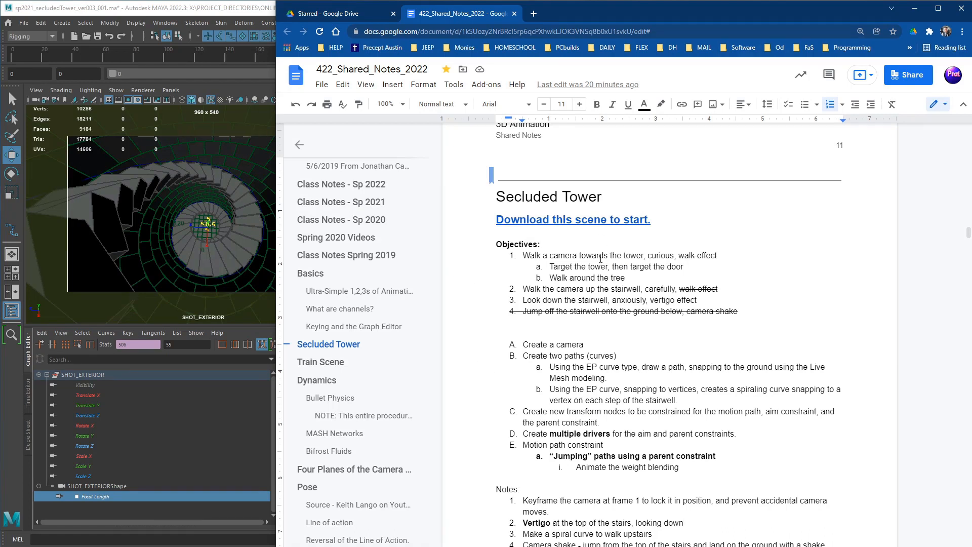
drag(600, 258, 670, 256)
drag(576, 267, 606, 267)
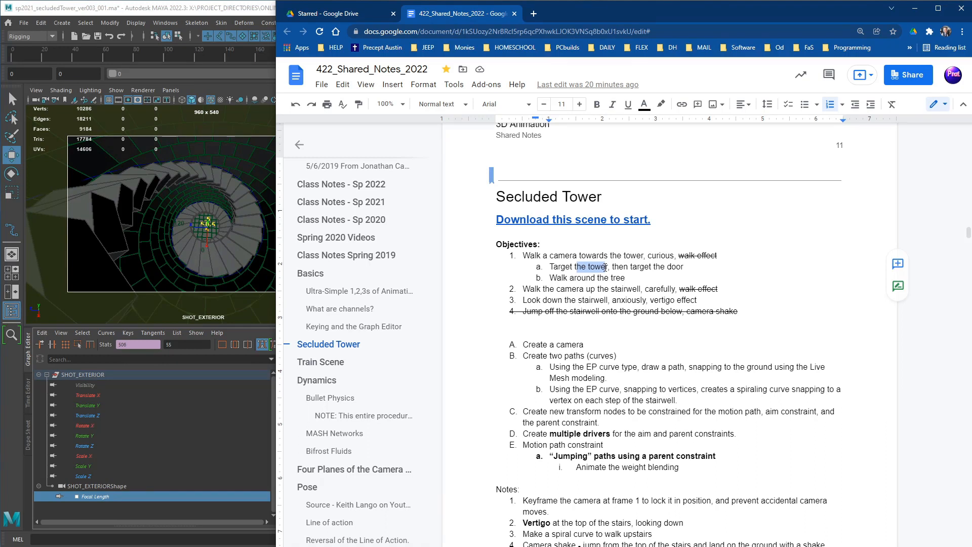
click(576, 279)
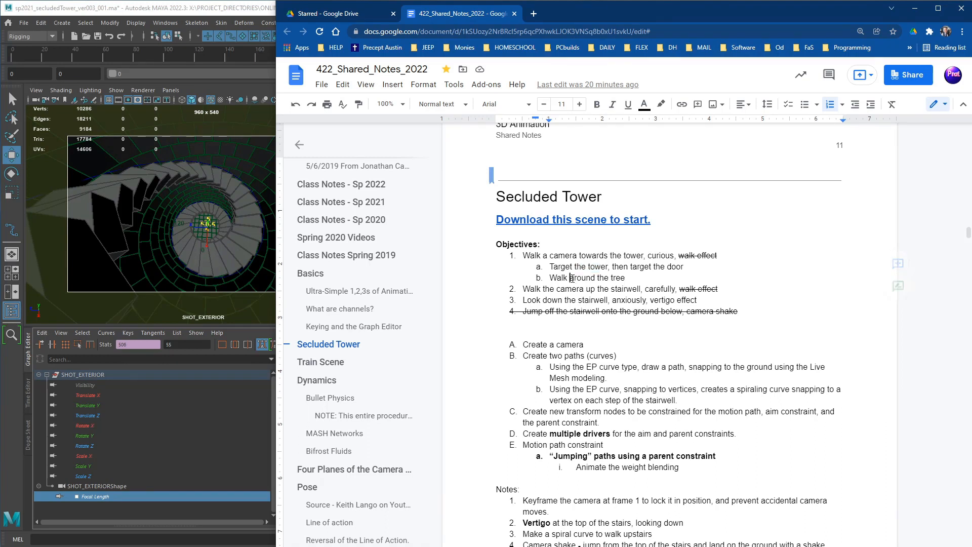
drag(569, 278, 612, 279)
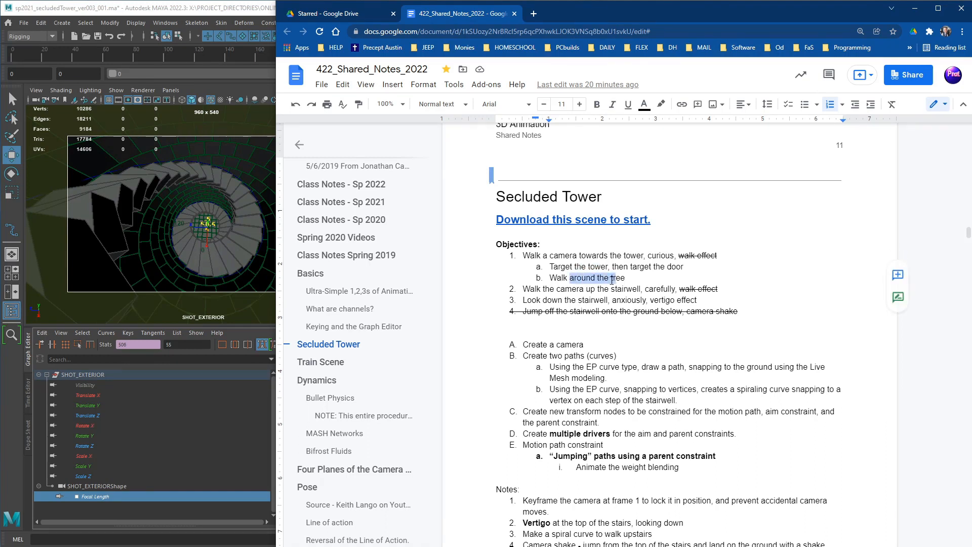
click(548, 290)
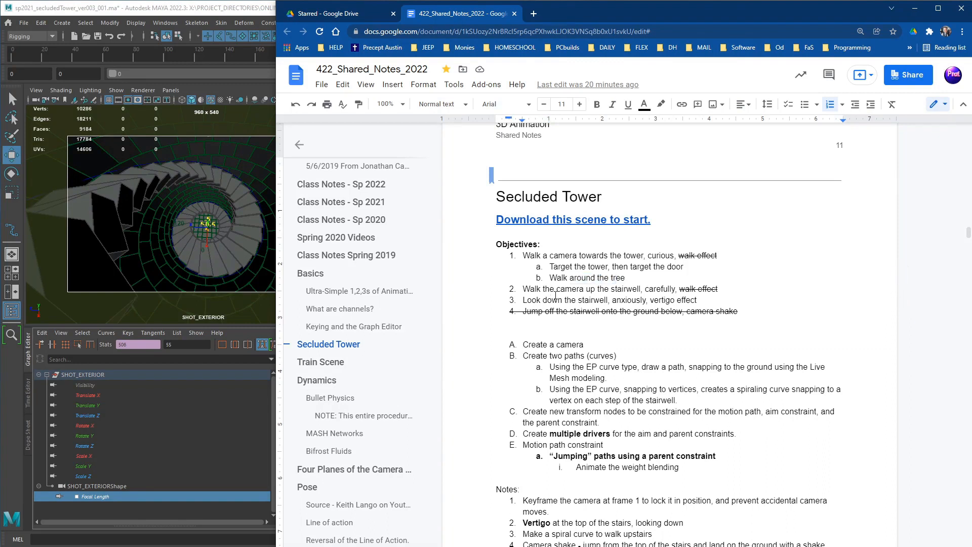
drag(571, 289, 641, 294)
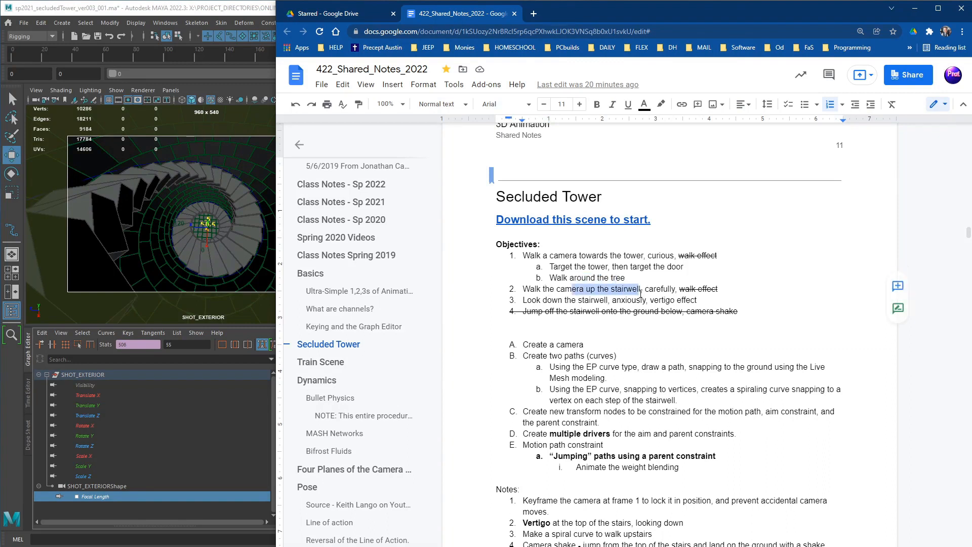
click(564, 299)
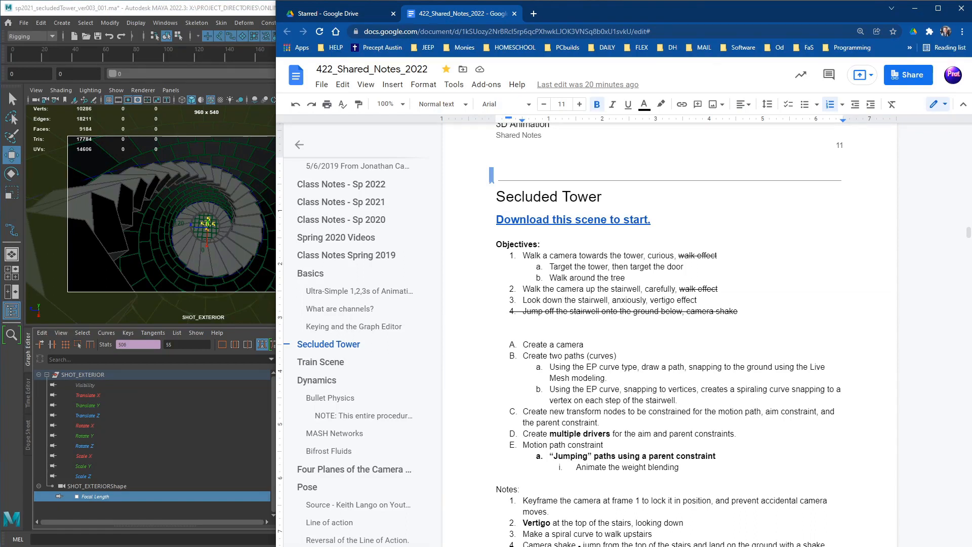
Return to Maya and turn on Hardware Fog in the SHOT_EXTERIOR view
click(203, 89)
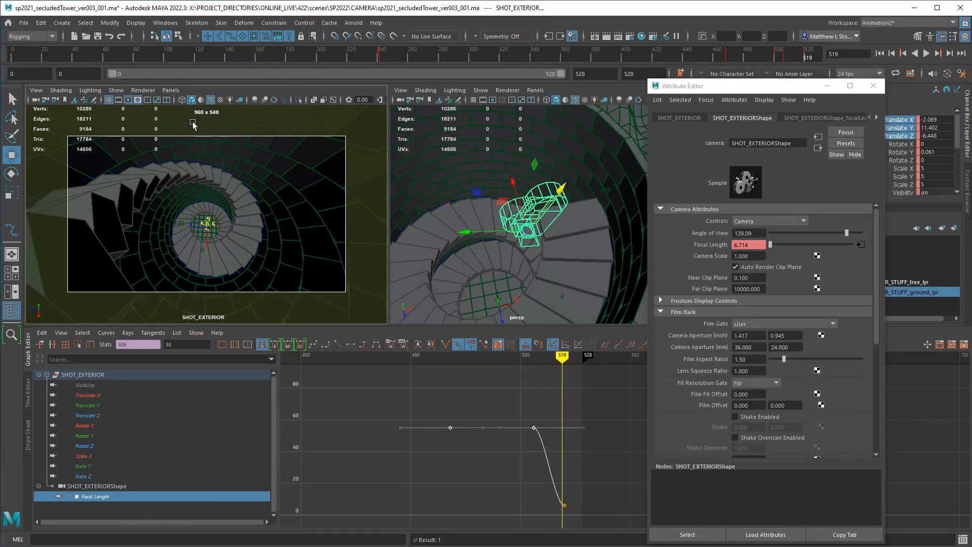
click(89, 91)
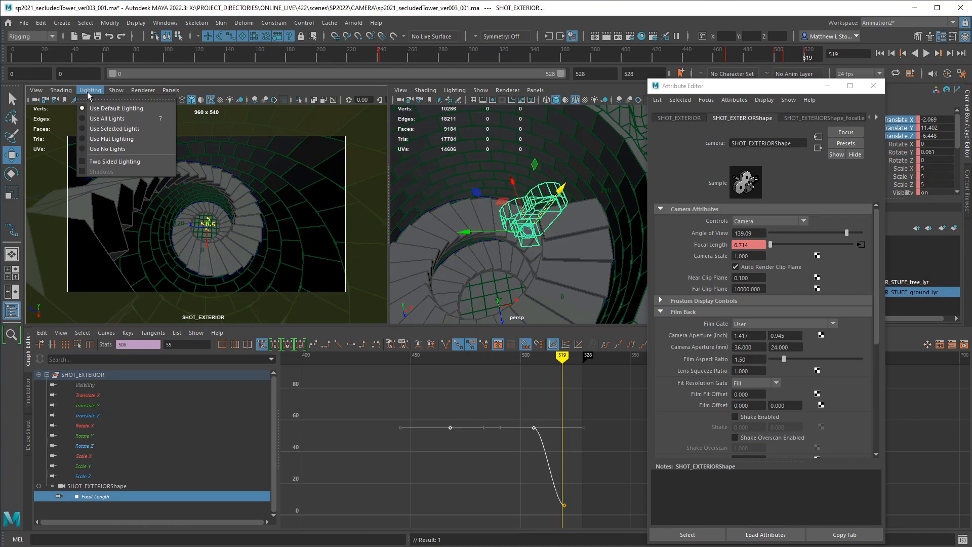
mouse_move(63, 90)
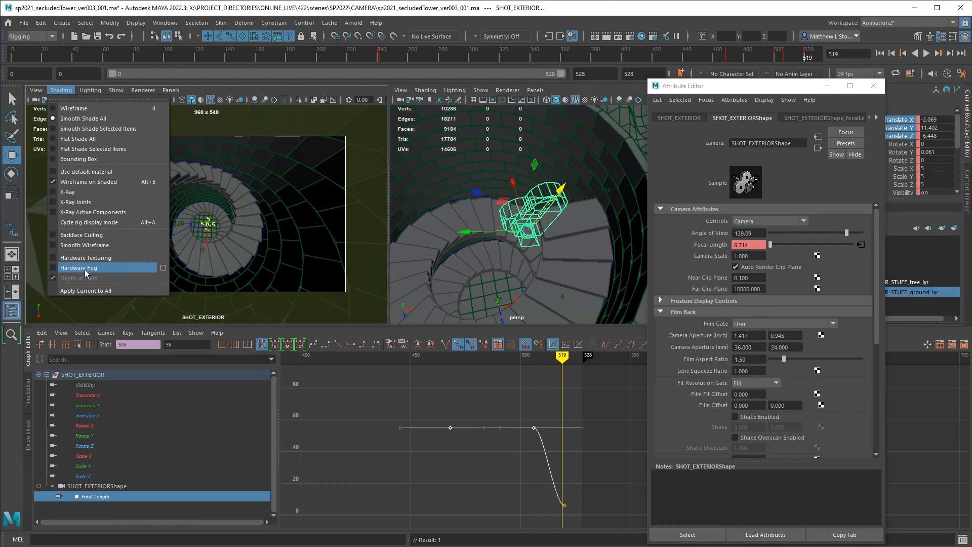
click(84, 267)
click(61, 90)
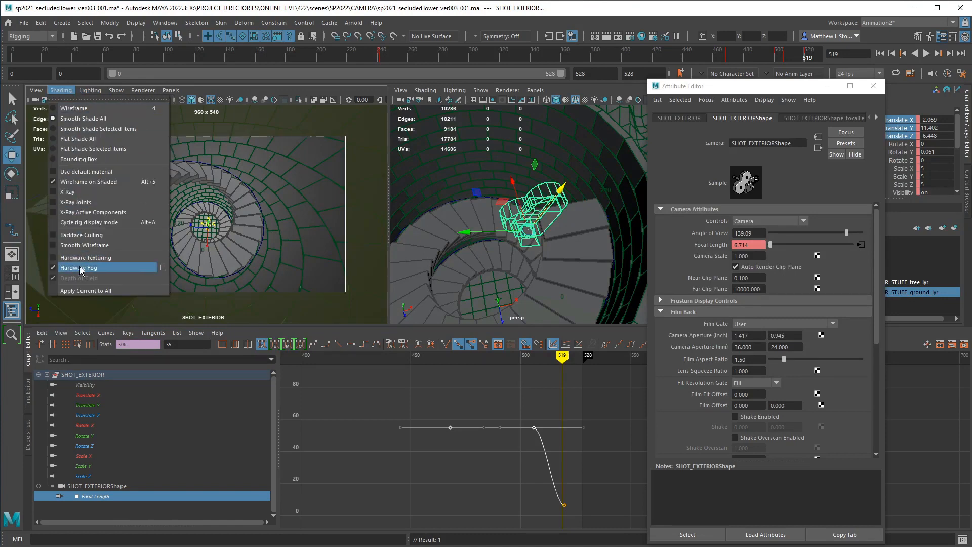
click(59, 90)
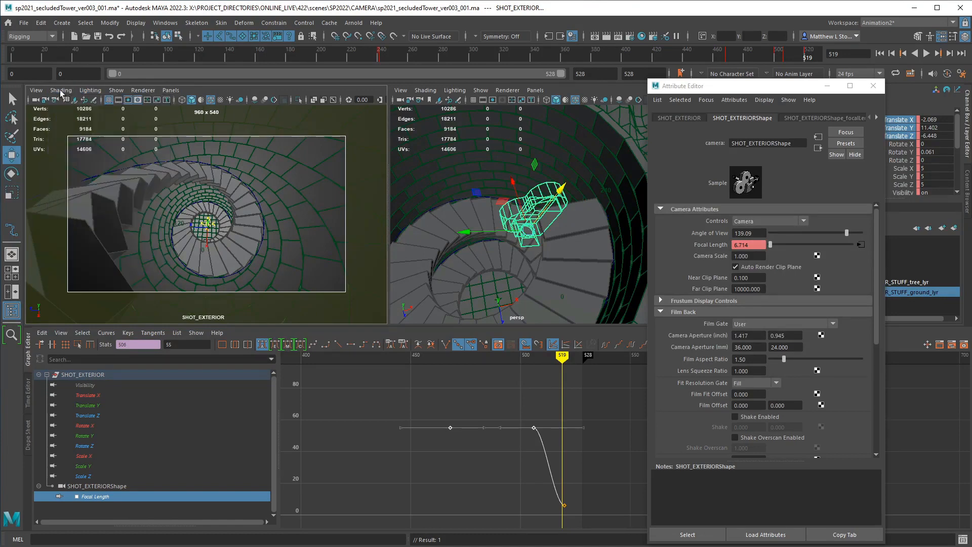
Compare the fogged SHOT_EXTERIOR view with and without Wireframe on Shaded, leaving the wireframe overlay off
click(211, 101)
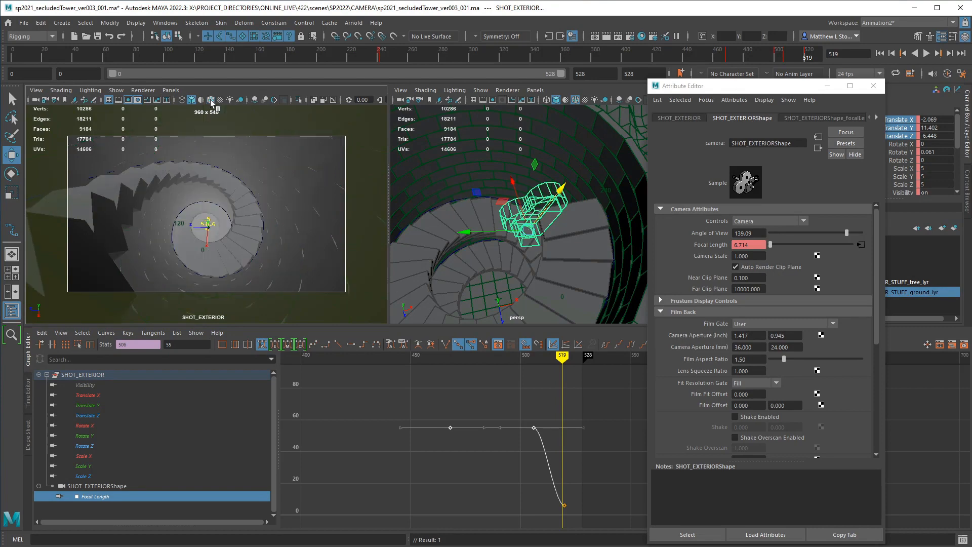
click(211, 101)
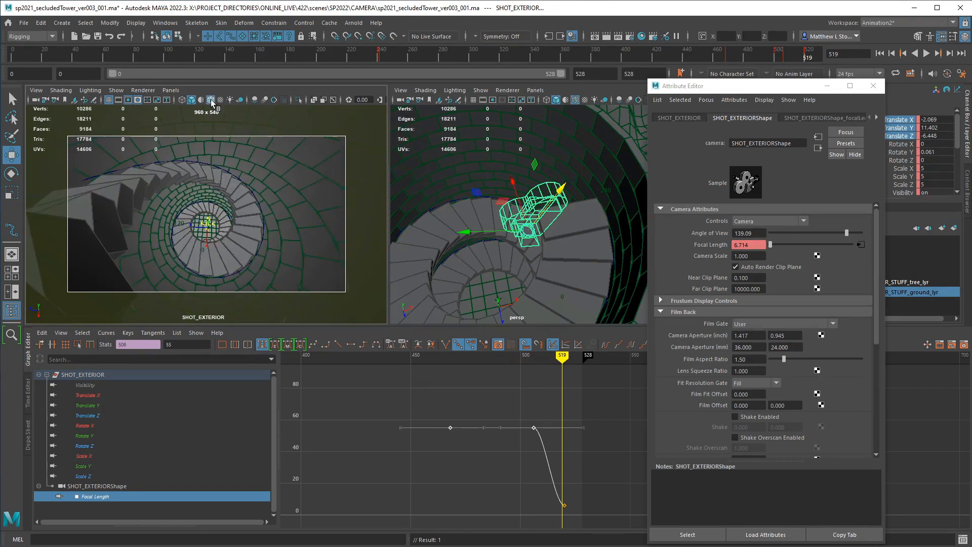
click(212, 100)
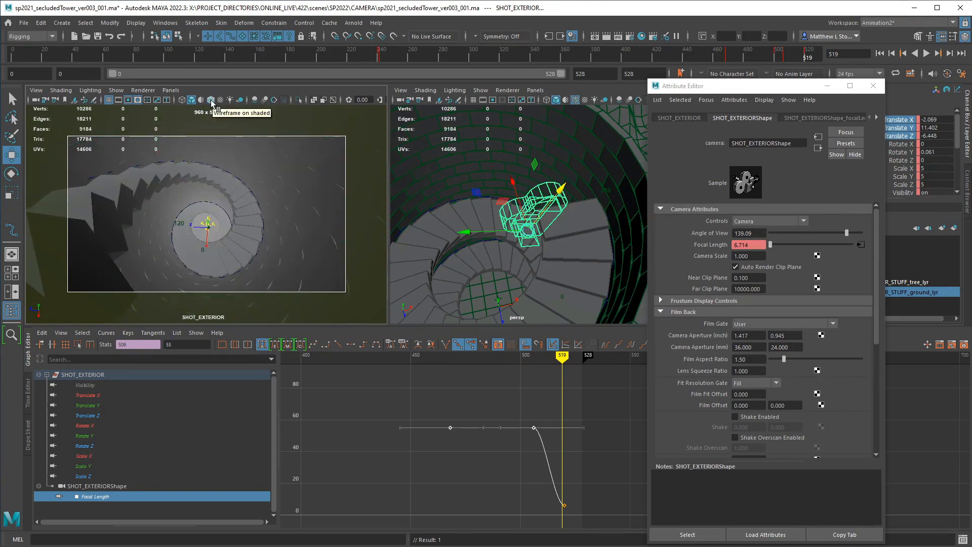
Set the hardware fog color to cyan, with a Start distance of about 7 and an End distance of about 126
click(61, 90)
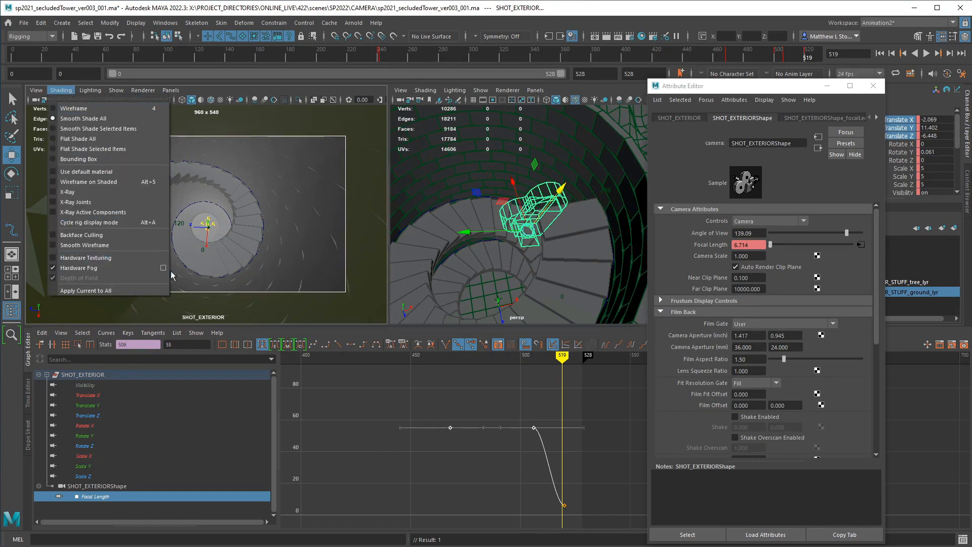
click(163, 268)
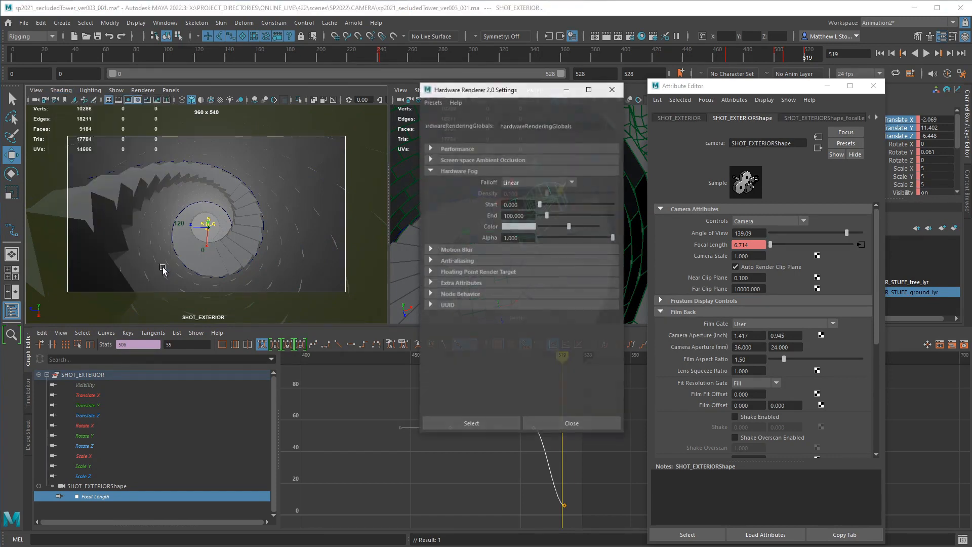
click(512, 227)
click(447, 222)
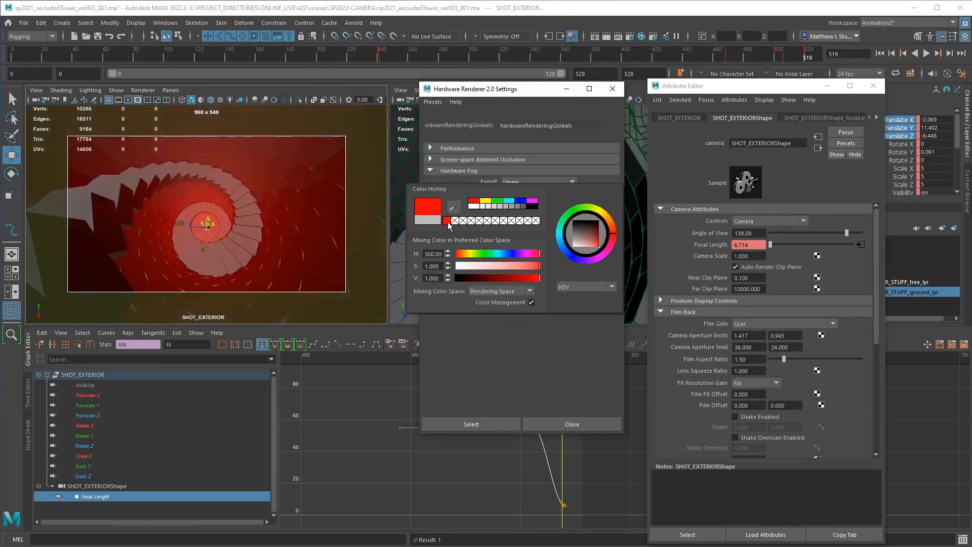
click(516, 202)
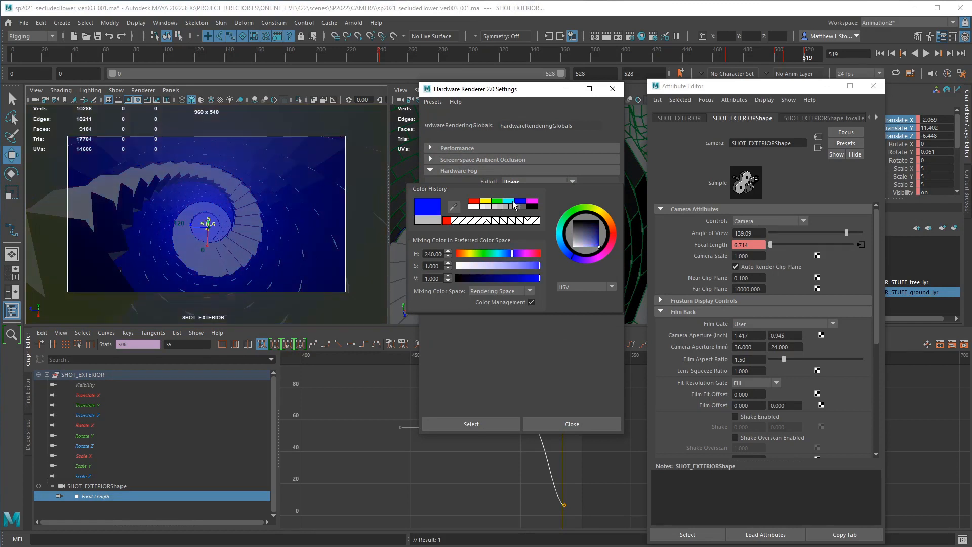
click(512, 201)
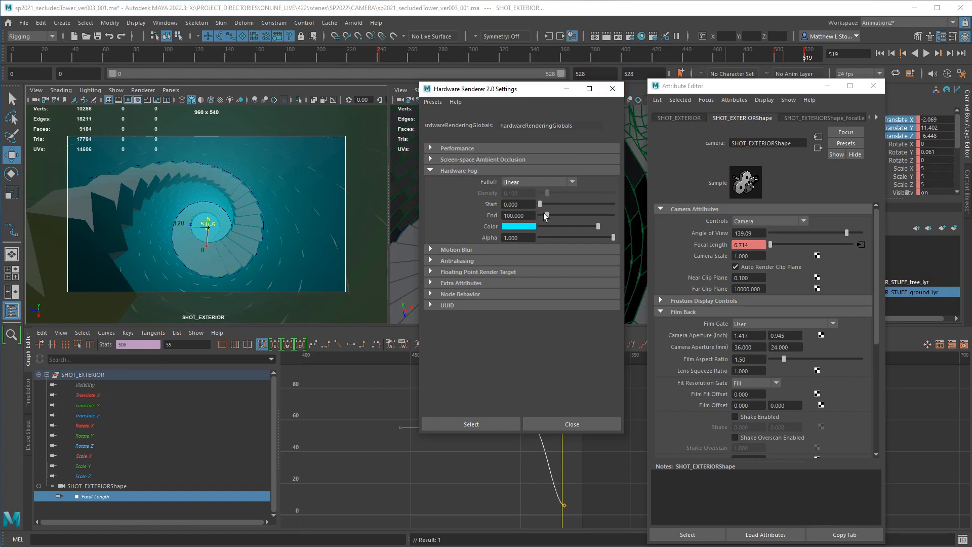
drag(547, 215, 540, 205)
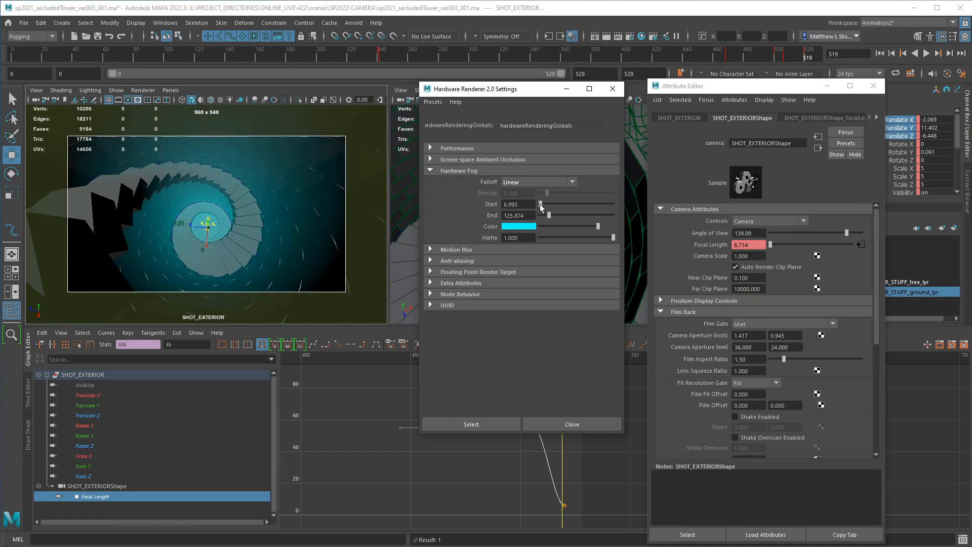
click(620, 94)
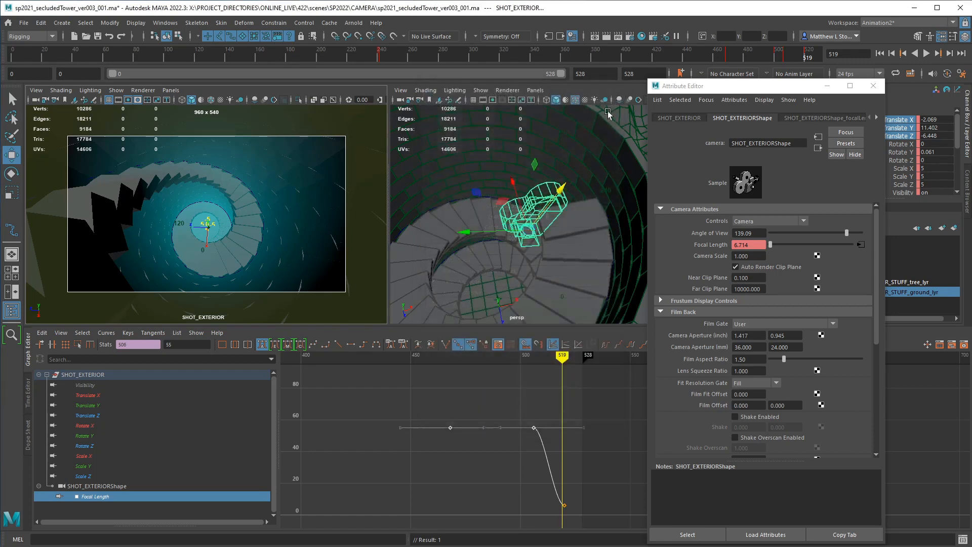
Close the Attribute Editor, show the full Focal Length curve range, and scrub back to frame 112 to check the fog outside the tower
drag(560, 357, 264, 362)
alt+right_drag(420, 390, 305, 391)
alt+right_drag(365, 389, 291, 398)
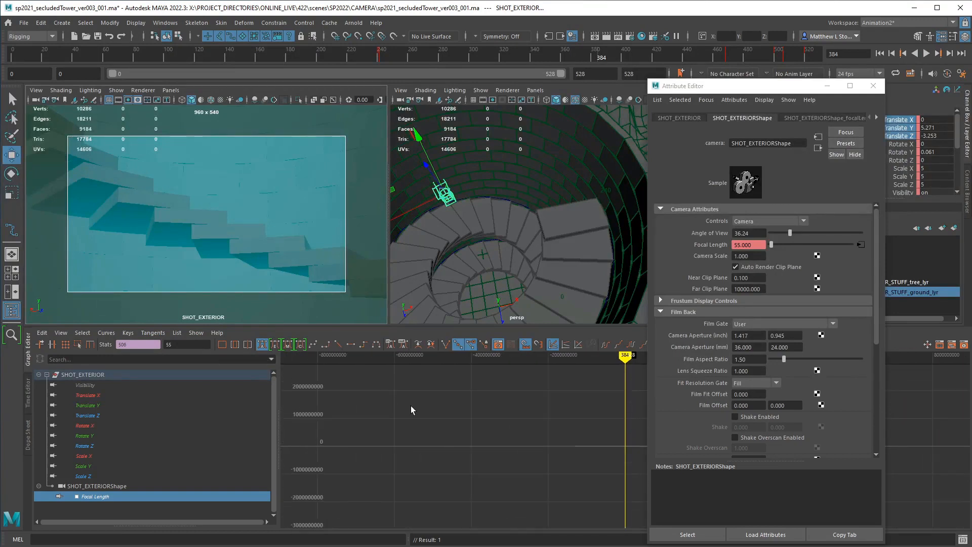
key(a)
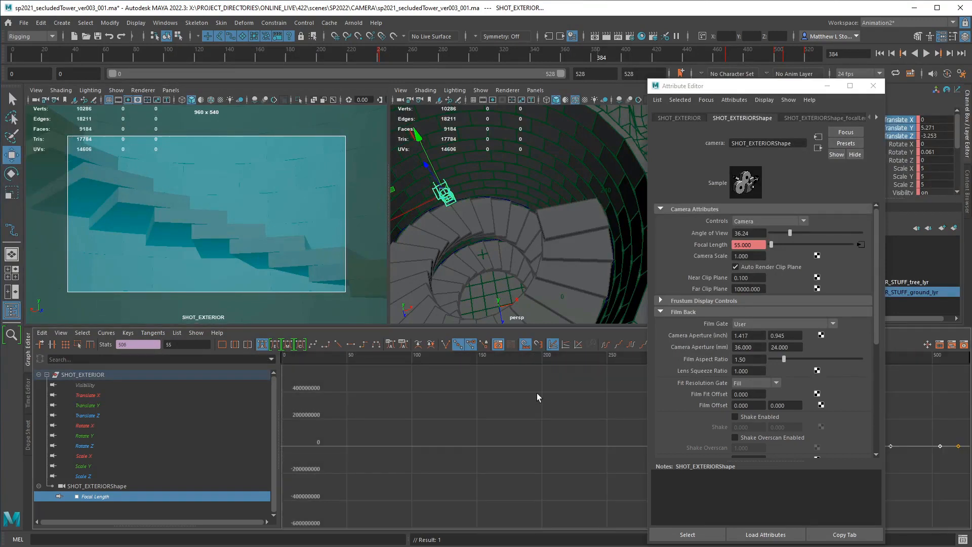
click(873, 86)
key(f)
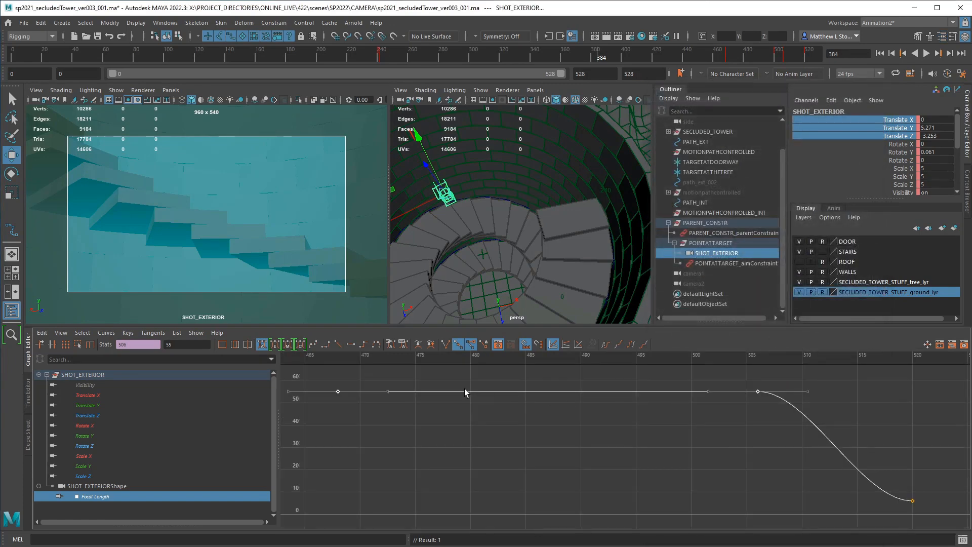
key(a)
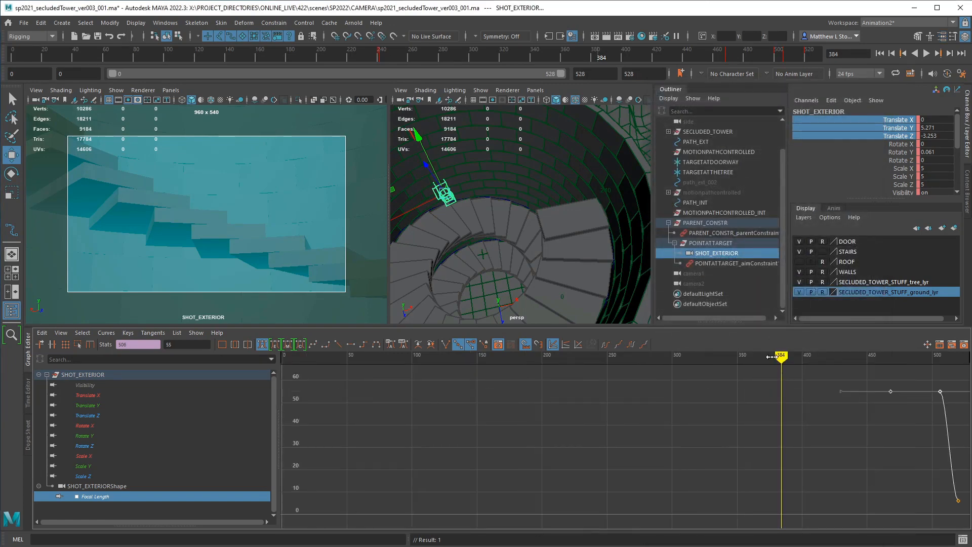
mouse_move(770, 357)
mouse_down()
mouse_move(322, 363)
mouse_move(441, 364)
mouse_move(428, 364)
mouse_up()
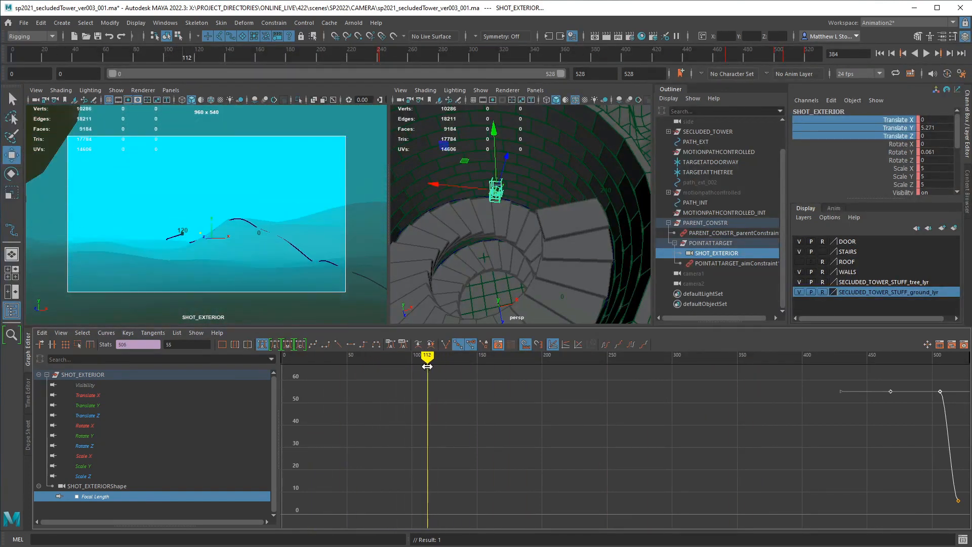
Extend the hardware fog's End distance to about 427 and darken its color to a deep teal
click(68, 93)
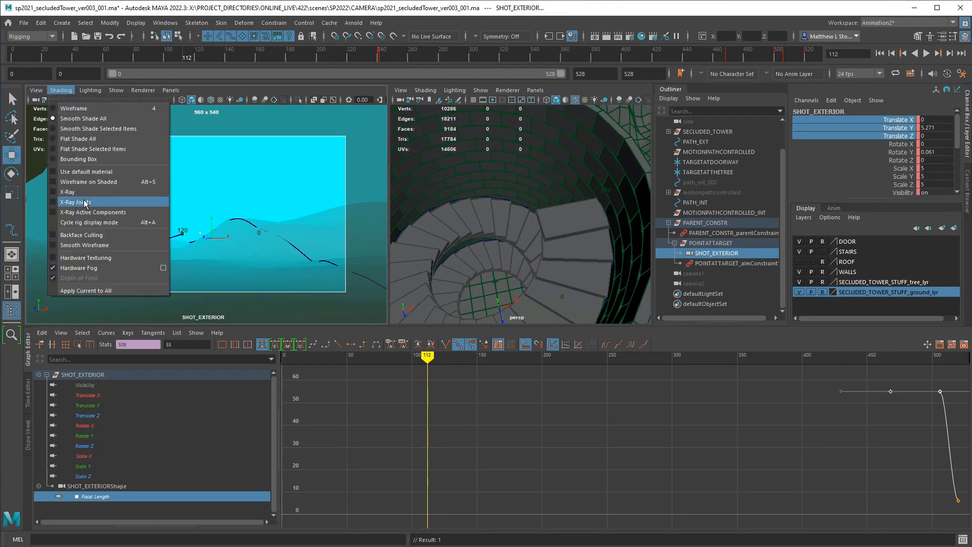
click(162, 269)
ctrl+drag(515, 215, 573, 216)
click(530, 227)
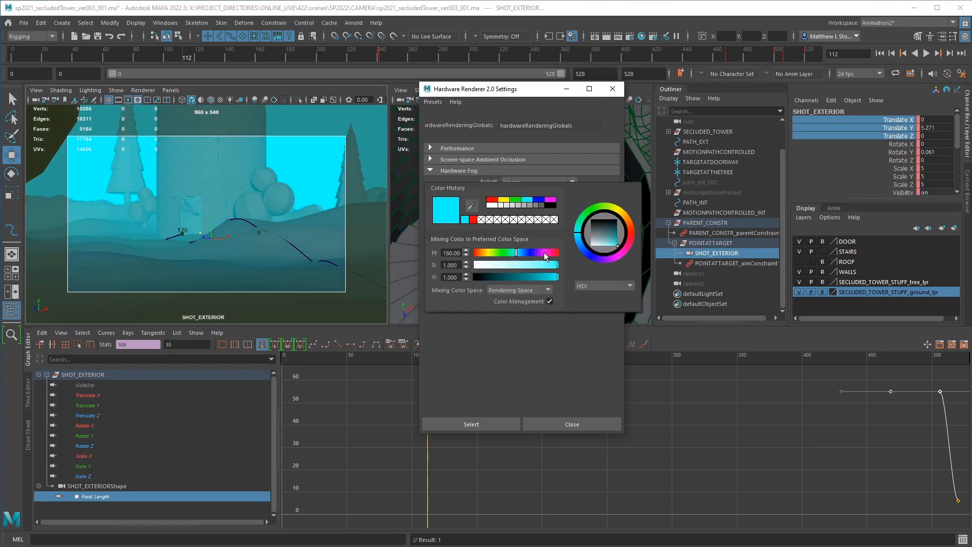
drag(533, 278, 514, 277)
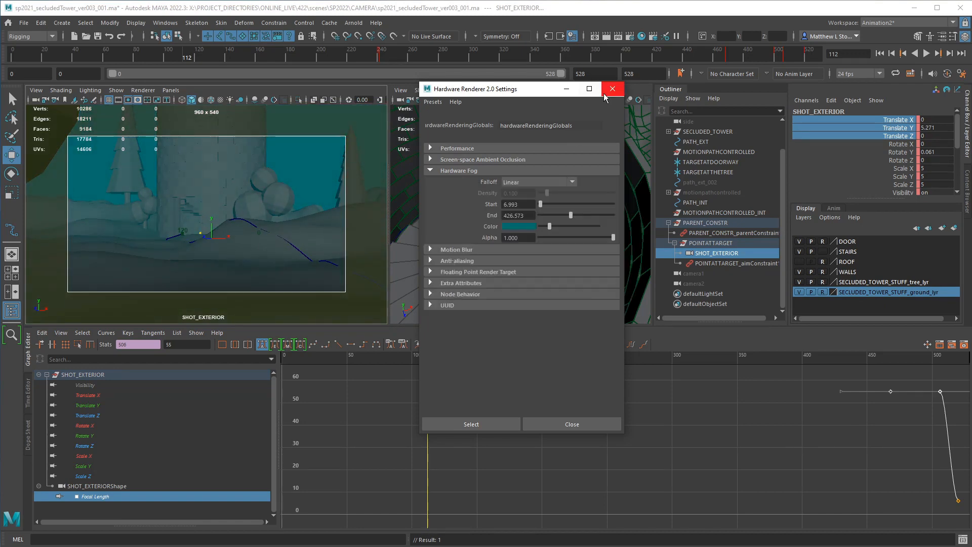
click(613, 88)
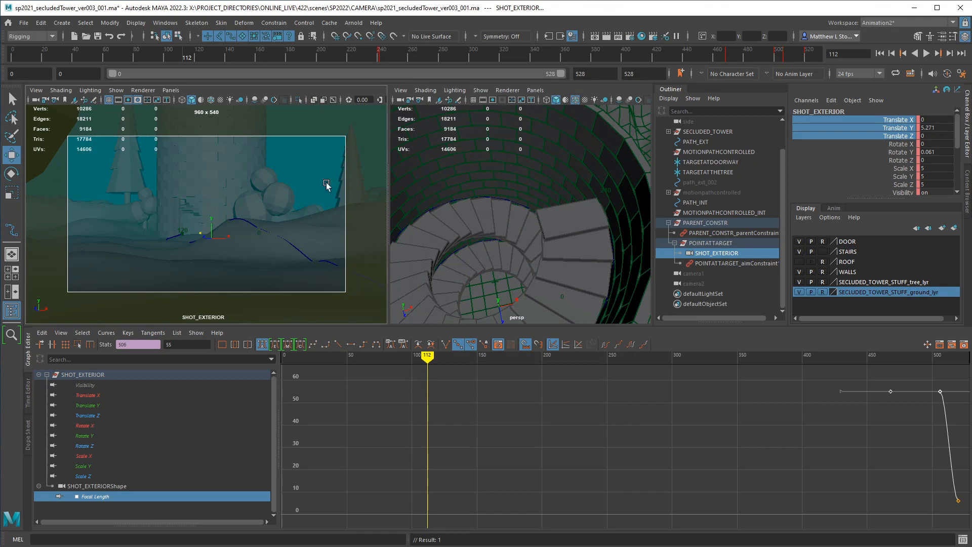
Maximize the SHOT_EXTERIOR view and collapse the Graph Editor to enlarge the fogged shot
key(space)
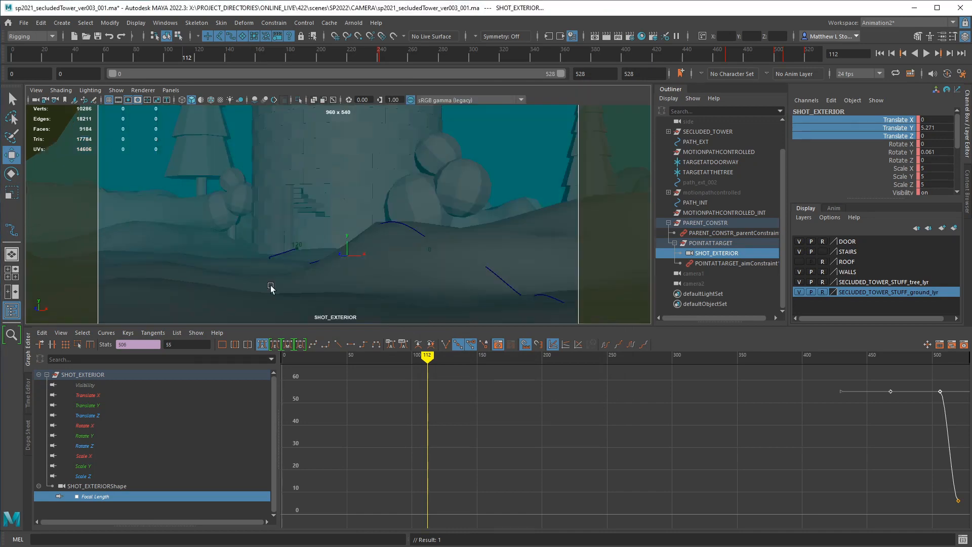
click(27, 357)
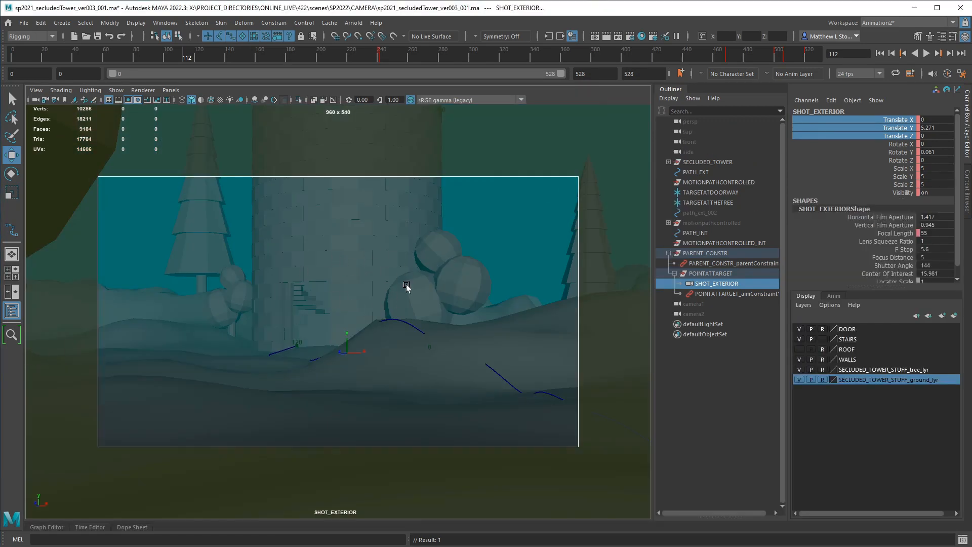